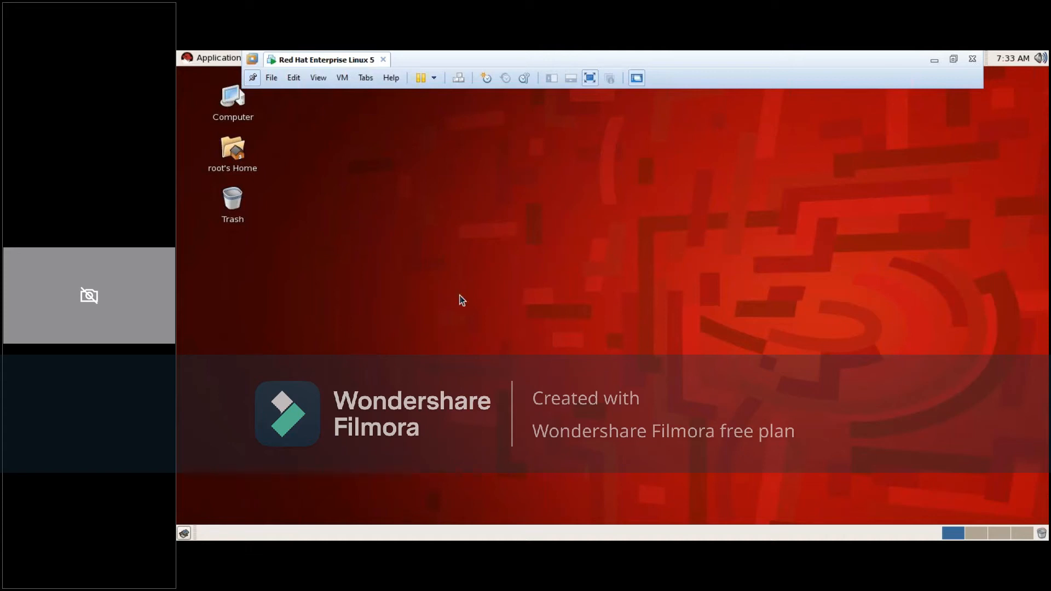
Open a maximized terminal and change to the /opt/IBM/WebSphere/AppServer/bin/ProfileManagement directory
{"action": "right_click", "coordinate": [442, 250]}
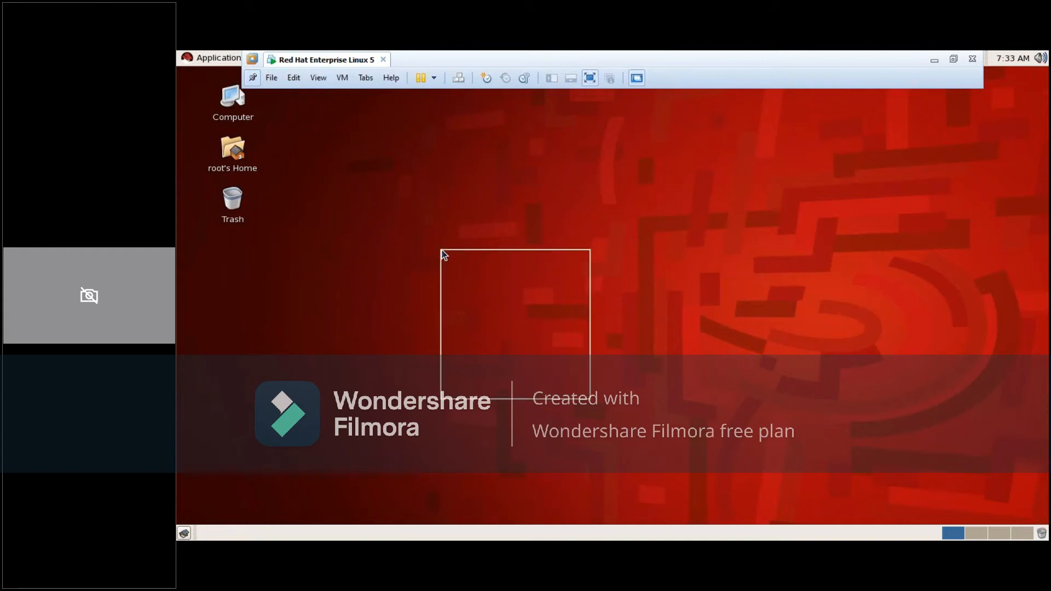
{"action": "left_click", "coordinate": [468, 310]}
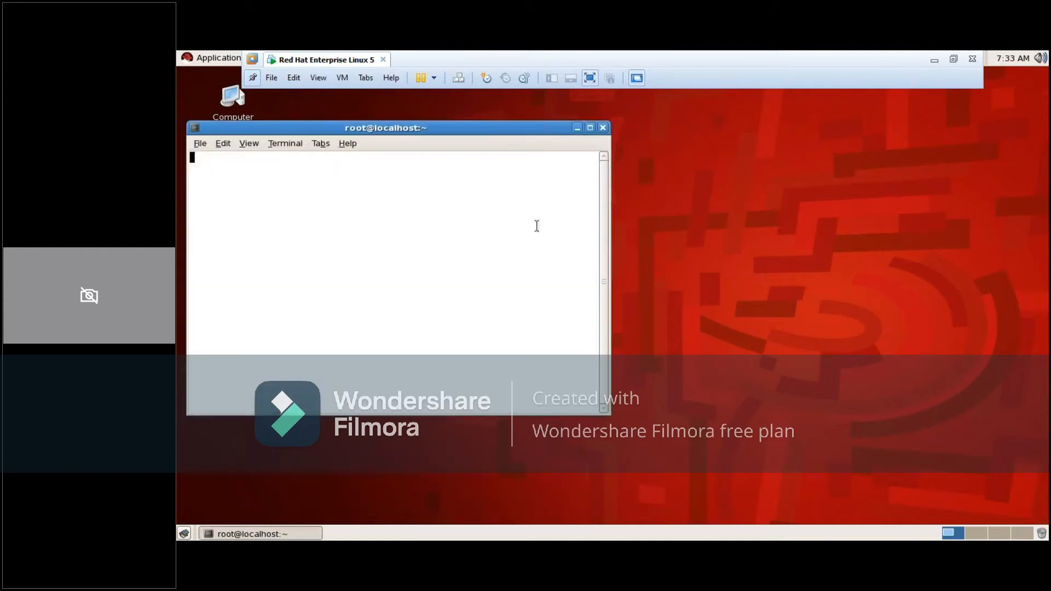
{"action": "left_click", "coordinate": [590, 130]}
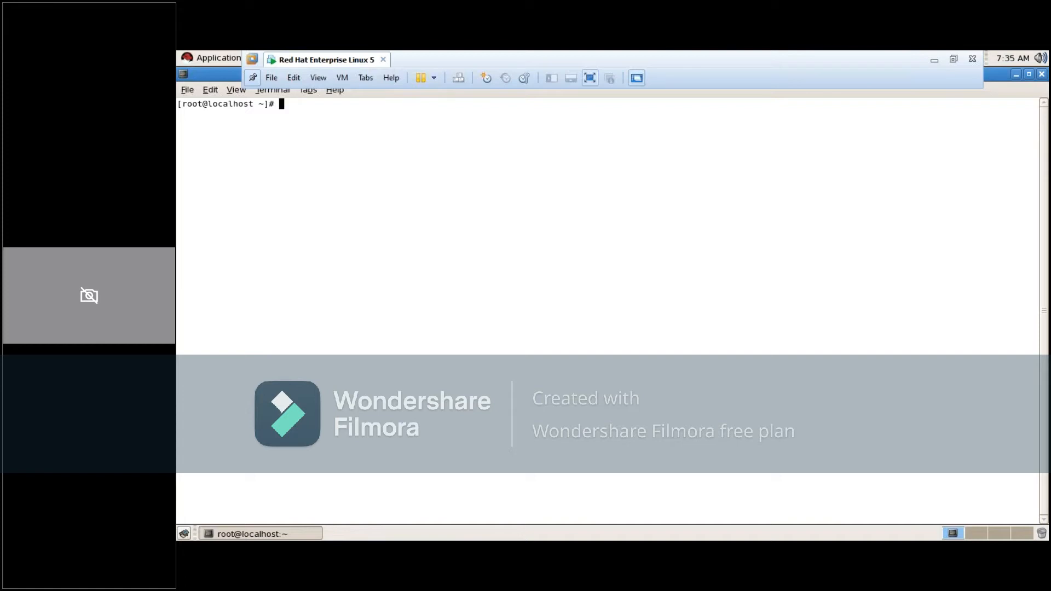
{"action": "type", "text": "cd /opt/"}
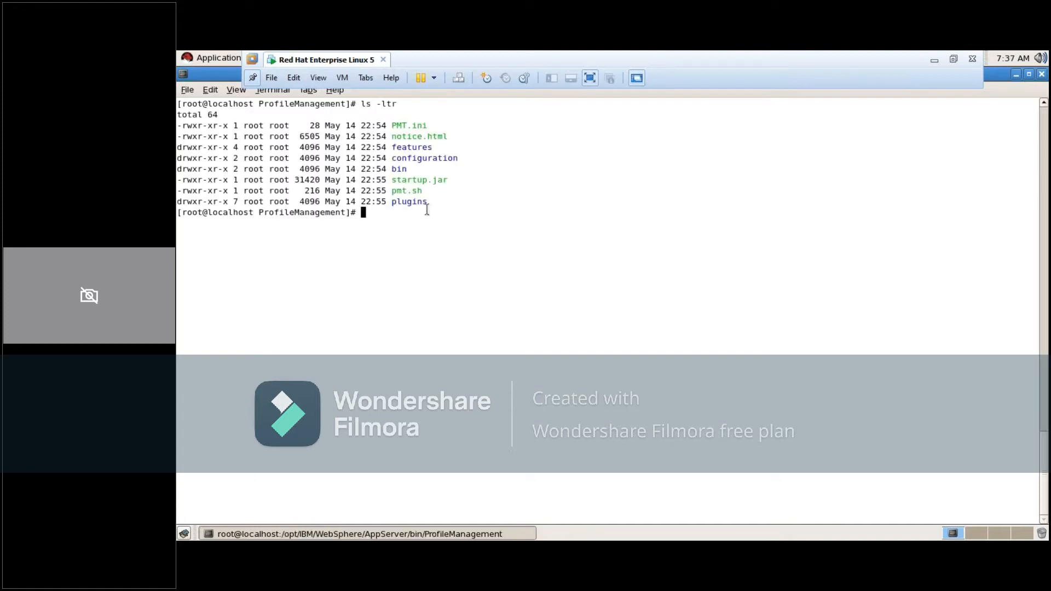
Run the pmt.sh script from the ProfileManagement directory
{"action": "double_click", "coordinate": [407, 191]}
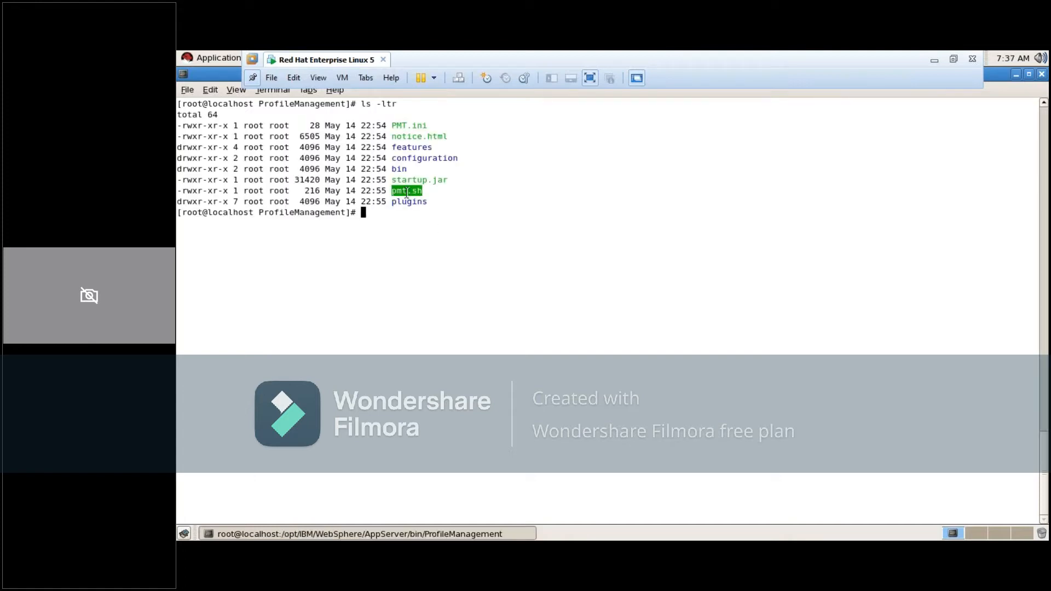
{"action": "left_click", "coordinate": [530, 293]}
{"action": "type", "text": "./pmt"}
{"action": "key", "text": "Tab"}
{"action": "key", "text": "Return"}
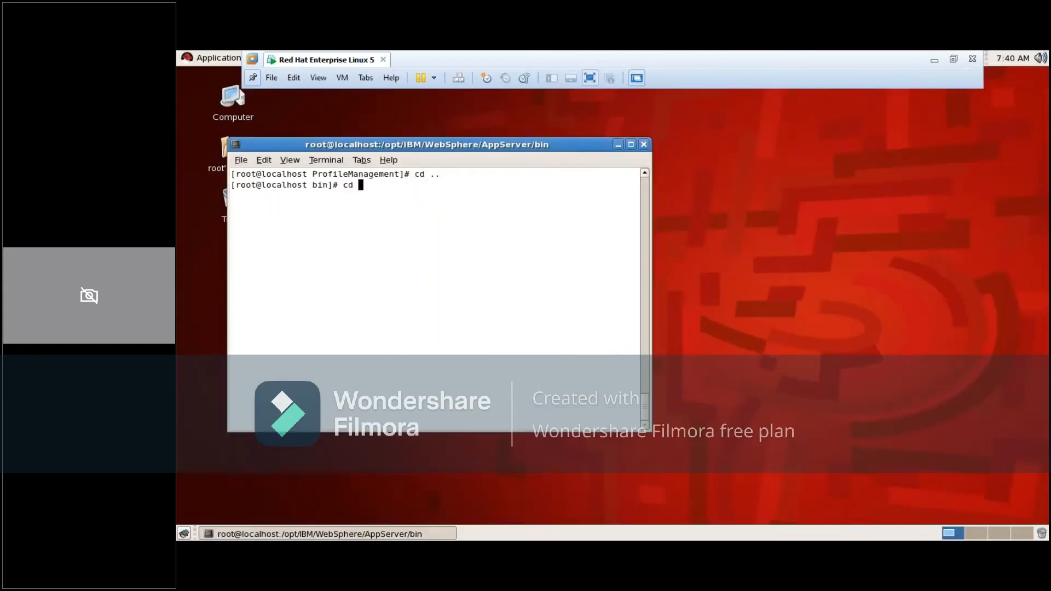
Move up from bin to the AppServer directory and print the working directory
{"action": "type", "text": ".."}
{"action": "key", "text": "Return"}
{"action": "type", "text": "pwd"}
{"action": "key", "text": "Return"}
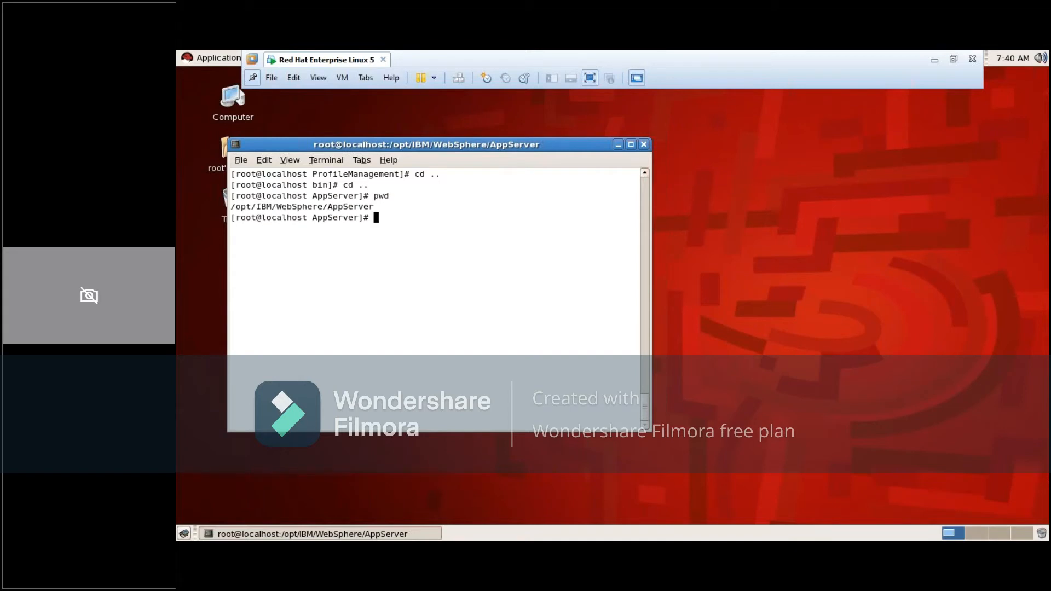
Clear the terminal and change into the profiles directory
{"action": "type", "text": "clea"}
{"action": "type", "text": "r"}
{"action": "key", "text": "Return"}
{"action": "type", "text": "cd "}
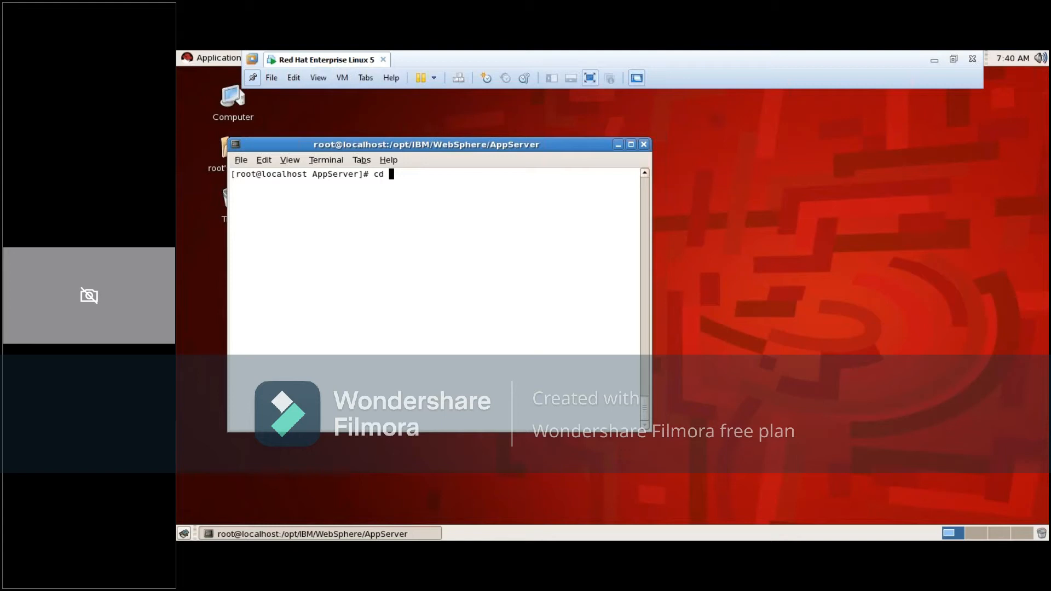
{"action": "type", "text": "profiles/"}
{"action": "key", "text": "Return"}
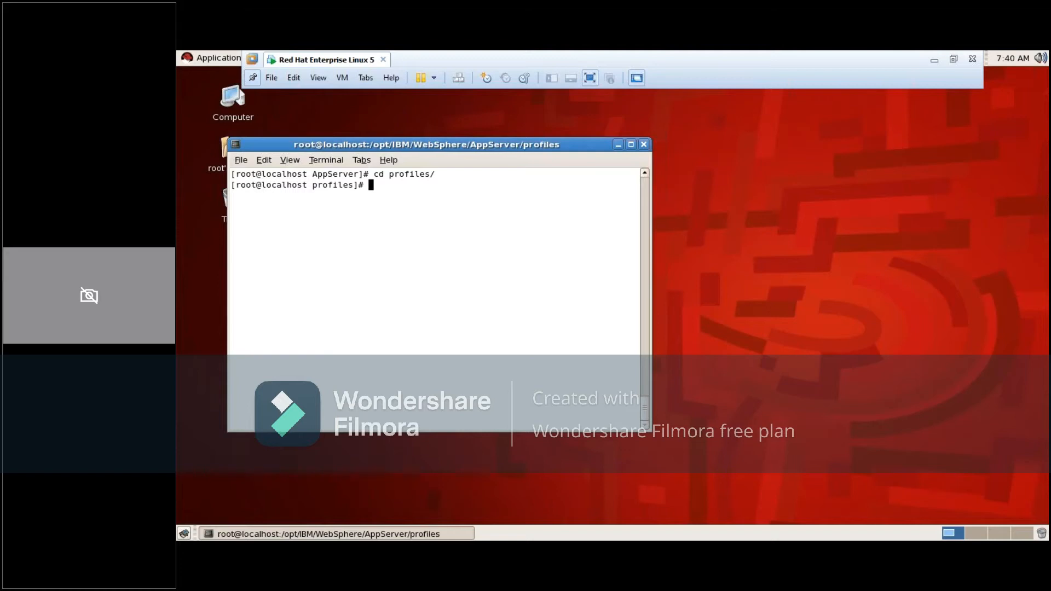
List the profiles directory with ls -ltr and highlight the Dmgr01 and AppSrv01 entries
{"action": "type", "text": "ls -ltr"}
{"action": "key", "text": "Return"}
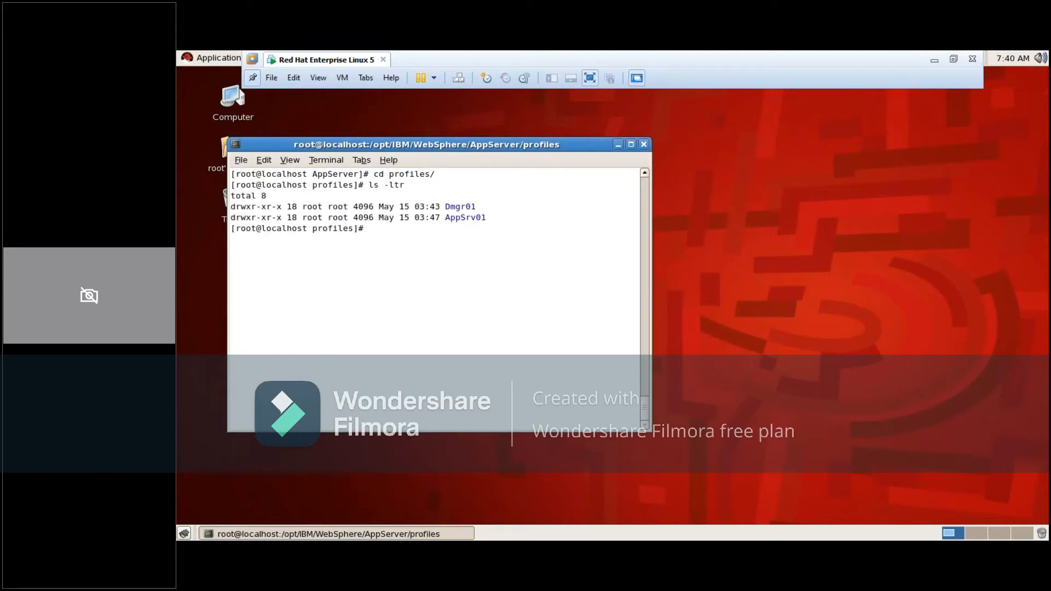
{"action": "double_click", "coordinate": [462, 207]}
{"action": "double_click", "coordinate": [459, 217]}
{"action": "left_click", "coordinate": [465, 209]}
Change into the Dmgr01 profile directory and list its contents with ls -ltr in a maximized terminal
{"action": "type", "text": "cd D"}
{"action": "key", "text": "Tab"}
{"action": "key", "text": "Return"}
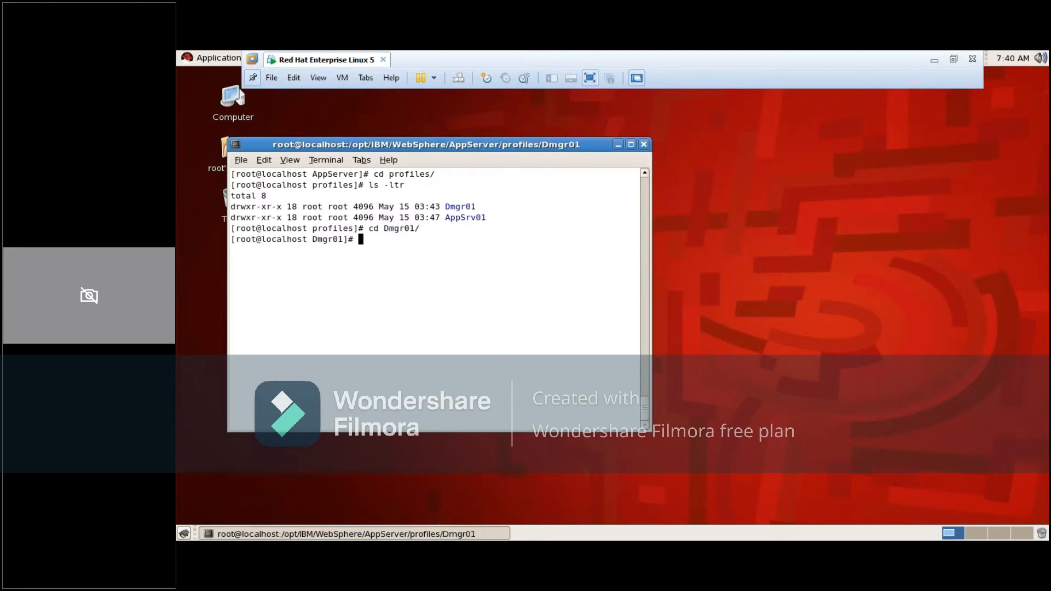
{"action": "type", "text": "ls -lt"}
{"action": "type", "text": "r"}
{"action": "key", "text": "Return"}
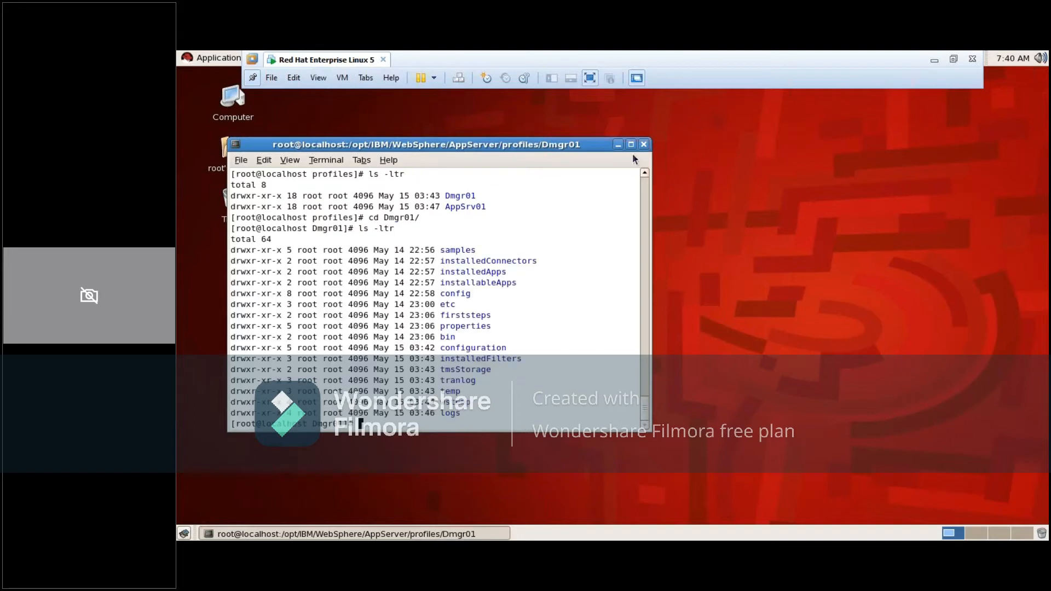
{"action": "left_click", "coordinate": [631, 145]}
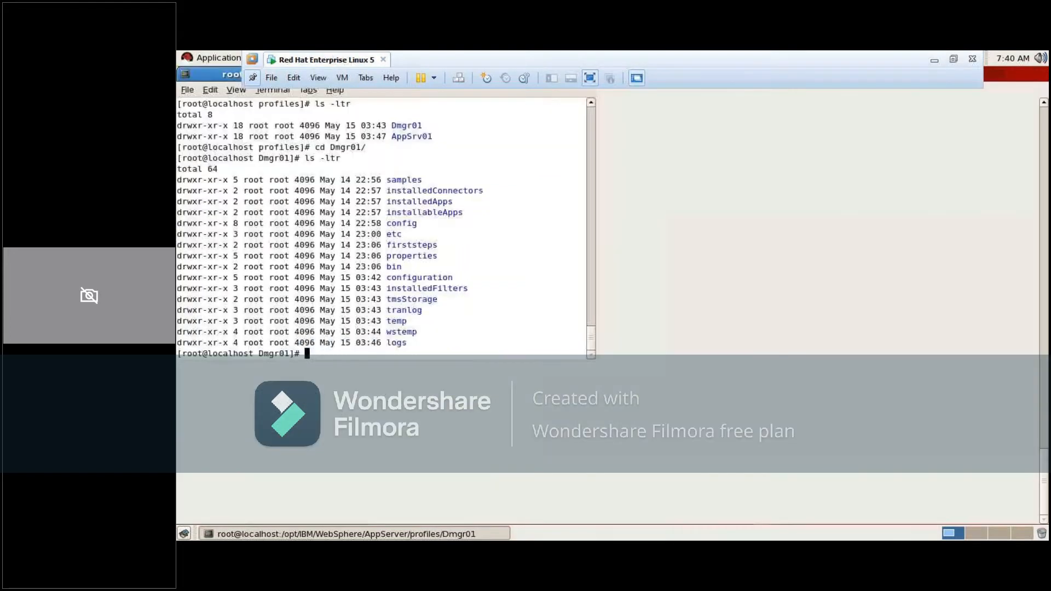
Change into Dmgr01's config directory and print the working directory
{"action": "type", "text": "cd config"}
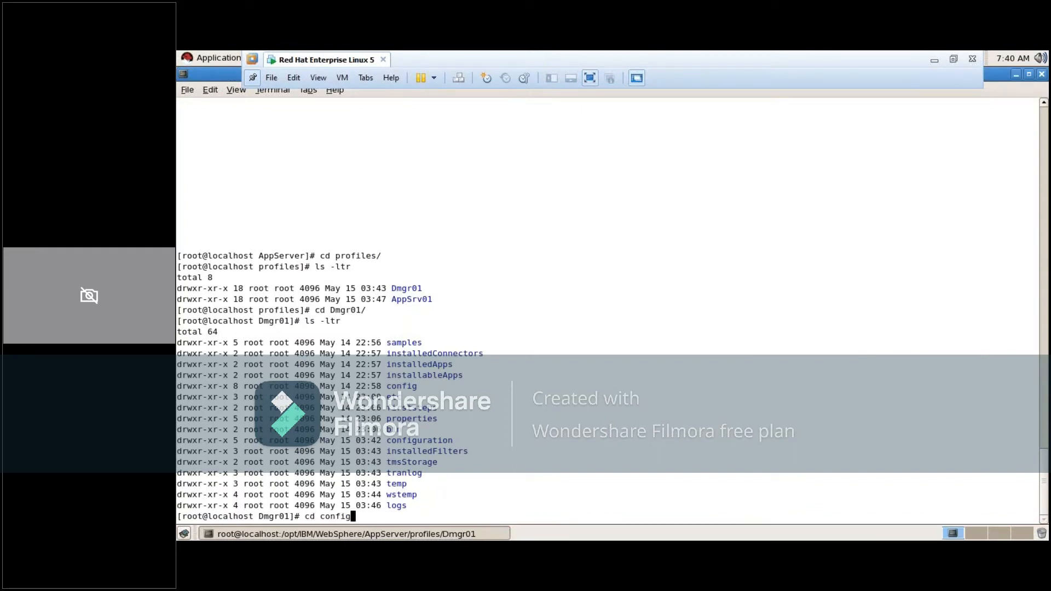
{"action": "key", "text": "Return"}
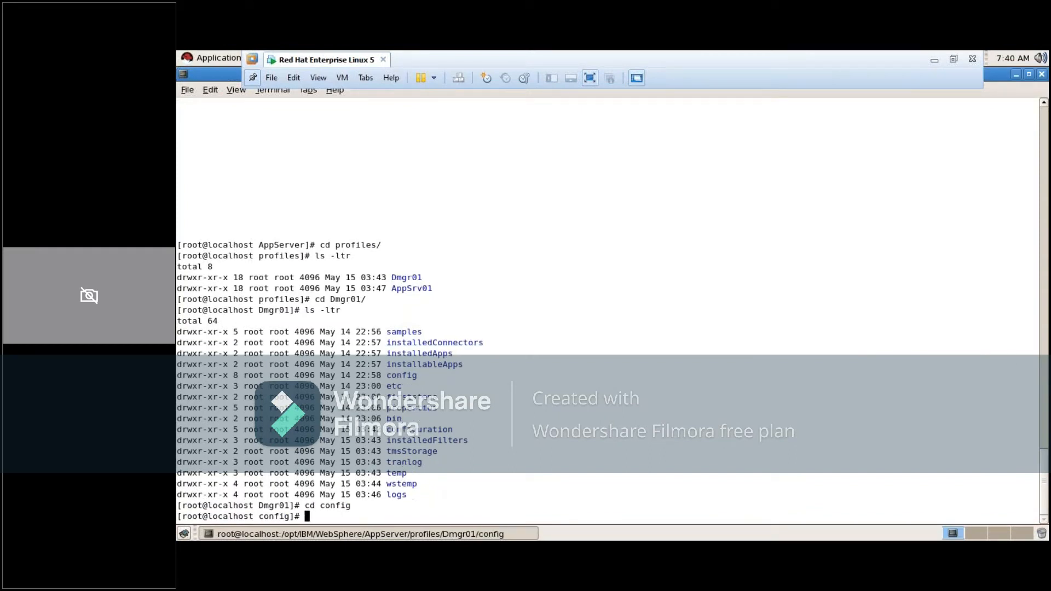
{"action": "type", "text": "pwd"}
{"action": "key", "text": "Return"}
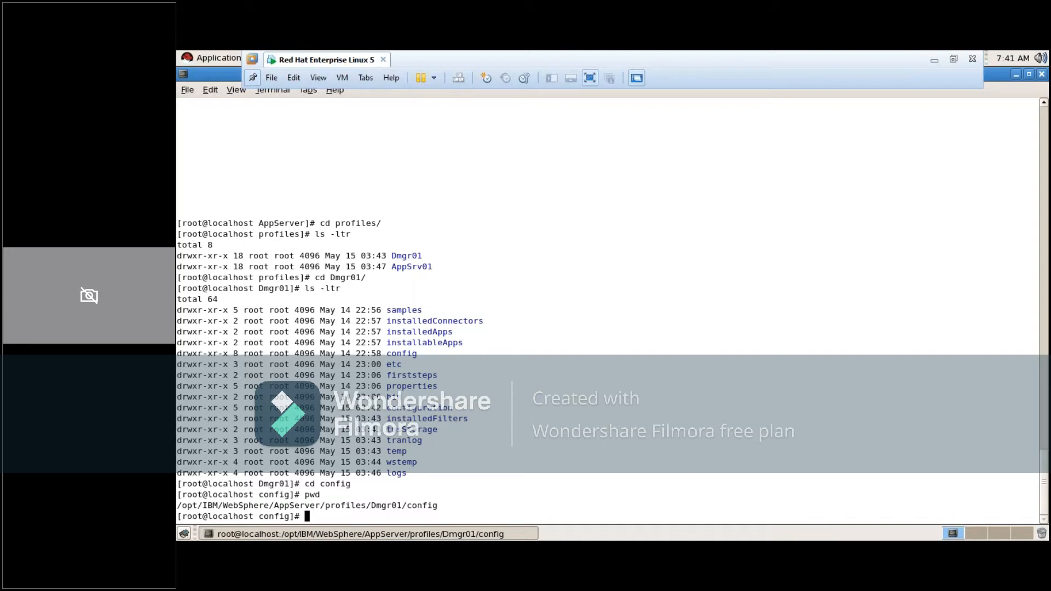
List the contents of the config directory with ls -ltr
{"action": "type", "text": "ls -ltr"}
{"action": "key", "text": "Return"}
Change into the cells directory and list its contents with ls -ltr
{"action": "type", "text": "cd cells"}
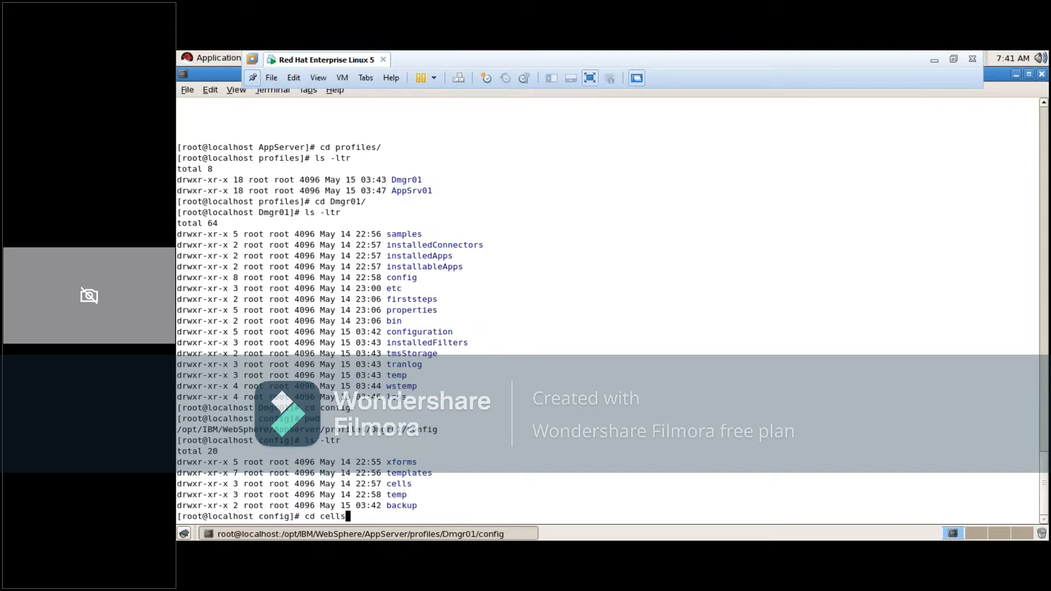
{"action": "key", "text": "Return"}
{"action": "type", "text": "ls -ltr"}
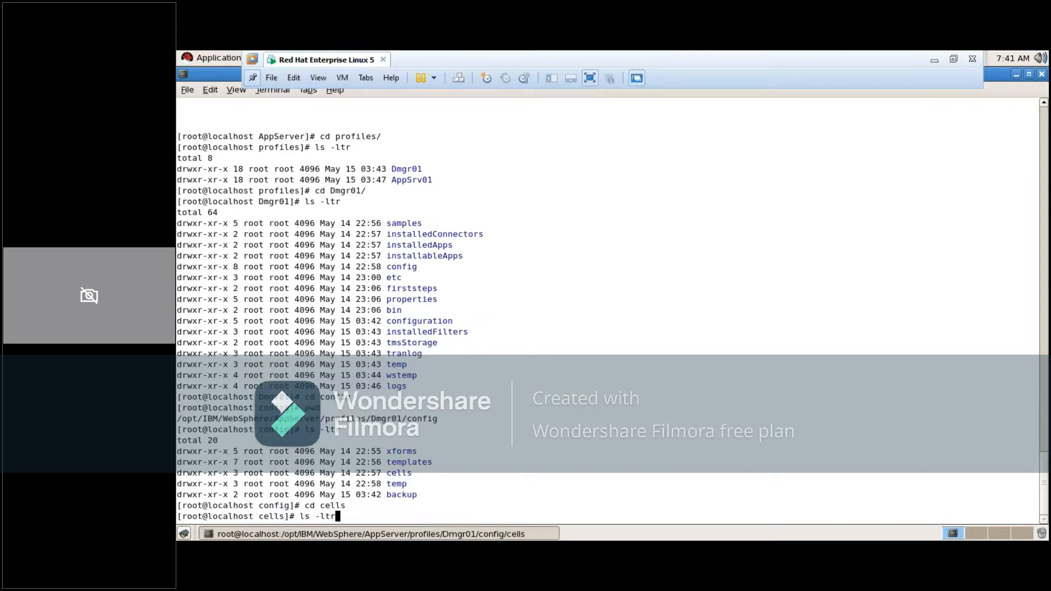
{"action": "key", "text": "Return"}
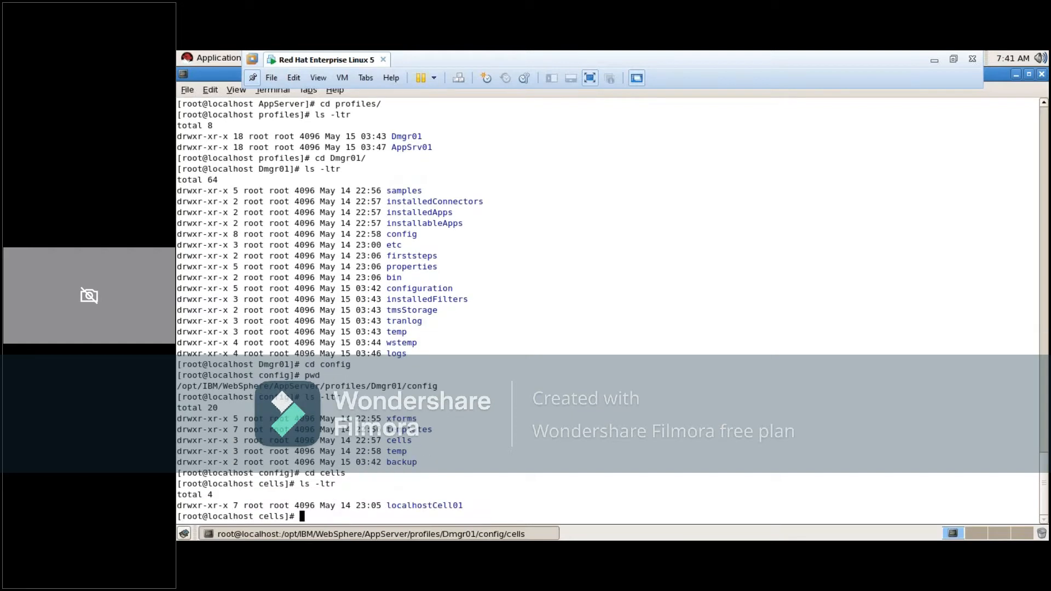
Highlight the localhostCell01 entry, then change into that directory and list its contents with ls -ltr
{"action": "double_click", "coordinate": [416, 506]}
{"action": "left_click", "coordinate": [485, 498]}
{"action": "double_click", "coordinate": [423, 505]}
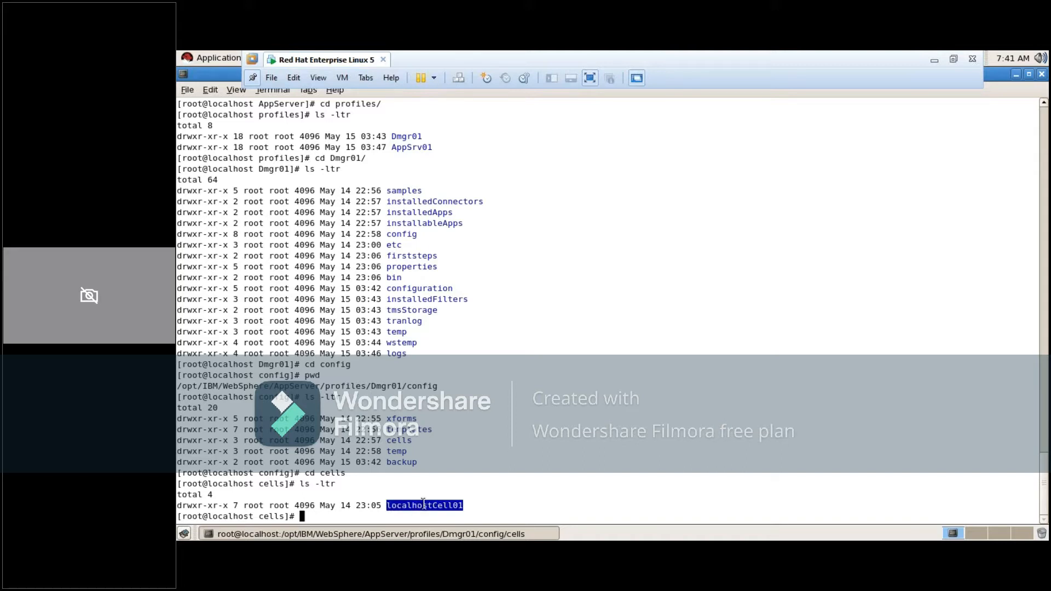
{"action": "type", "text": "cd l"}
{"action": "key", "text": "Tab"}
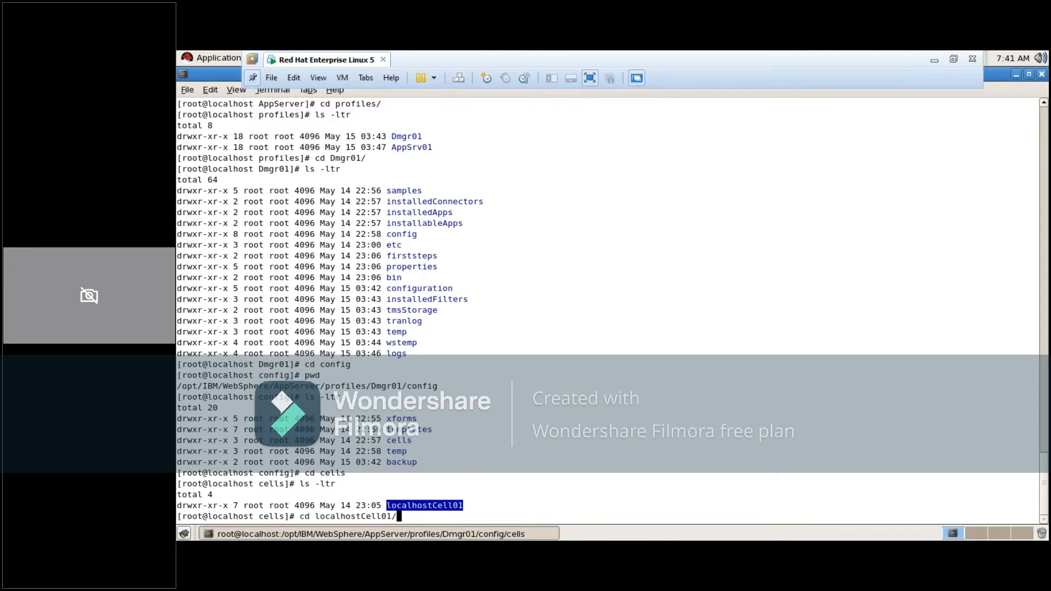
{"action": "key", "text": "Return"}
{"action": "type", "text": "ls -ltr"}
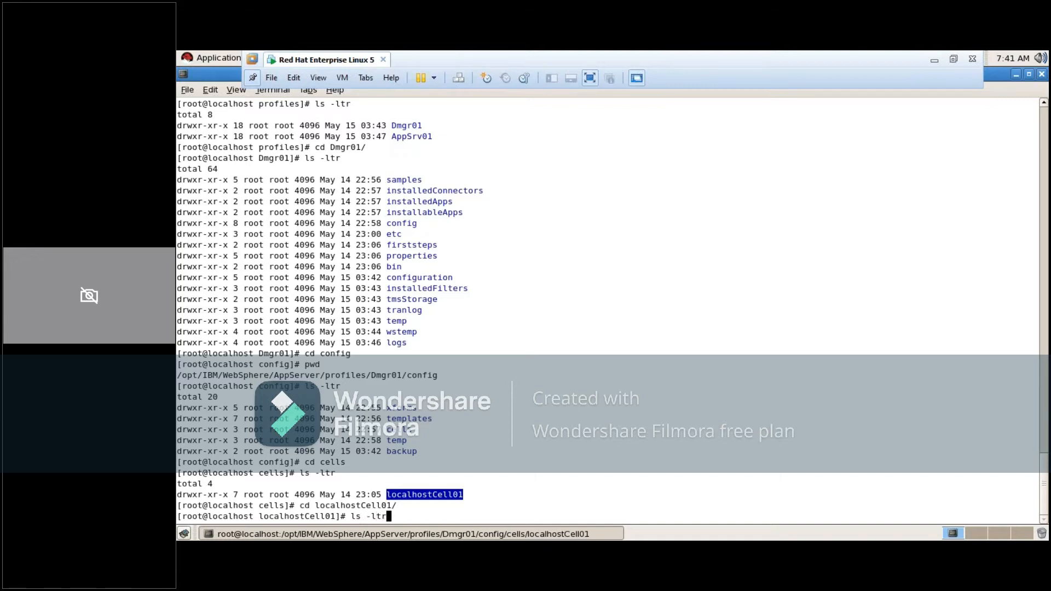
{"action": "key", "text": "Return"}
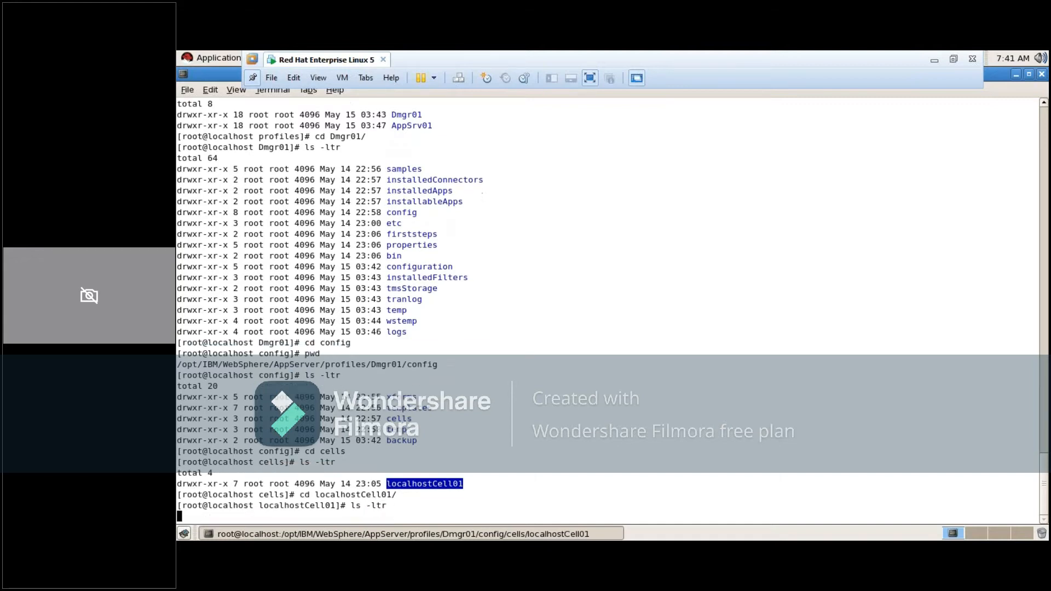
Change into the nodes directory of localhostCell01 and list its contents with ls -ltr
{"action": "type", "text": "cd"}
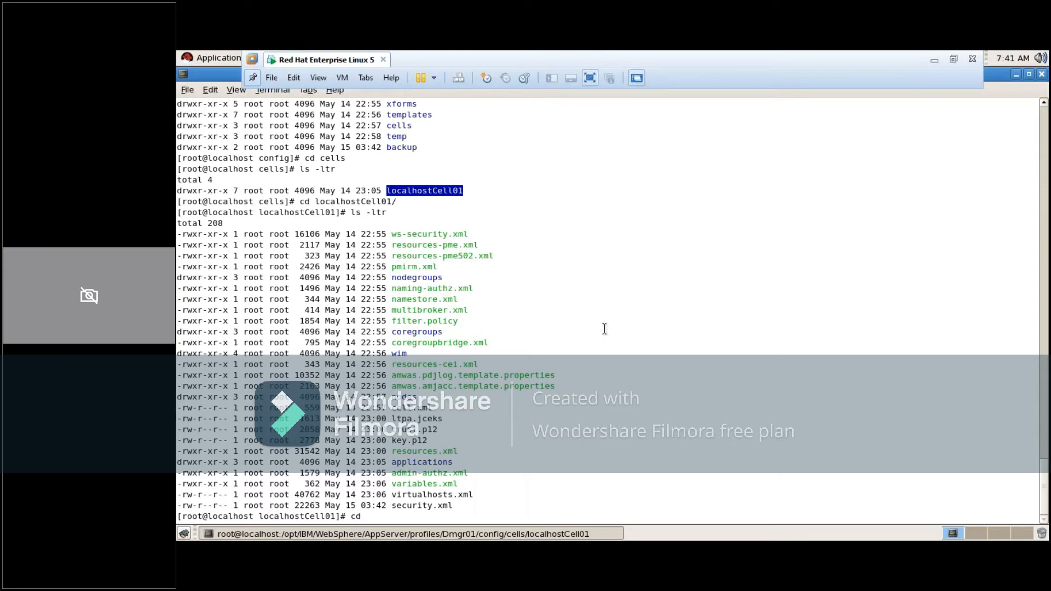
{"action": "type", "text": "nodes/"}
{"action": "key", "text": "Return"}
{"action": "type", "text": "ls -ltr"}
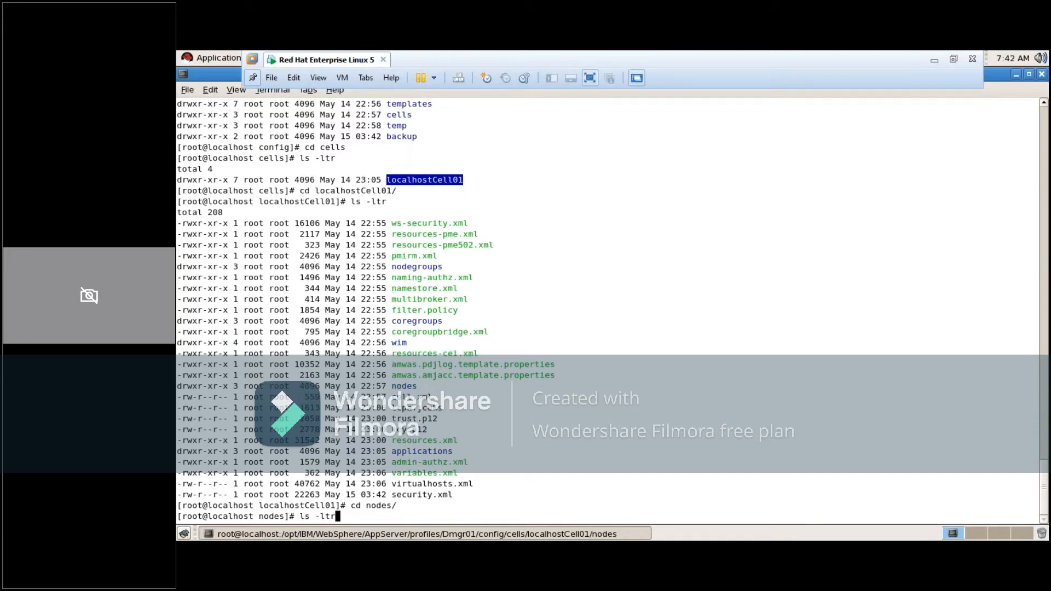
{"action": "key", "text": "Return"}
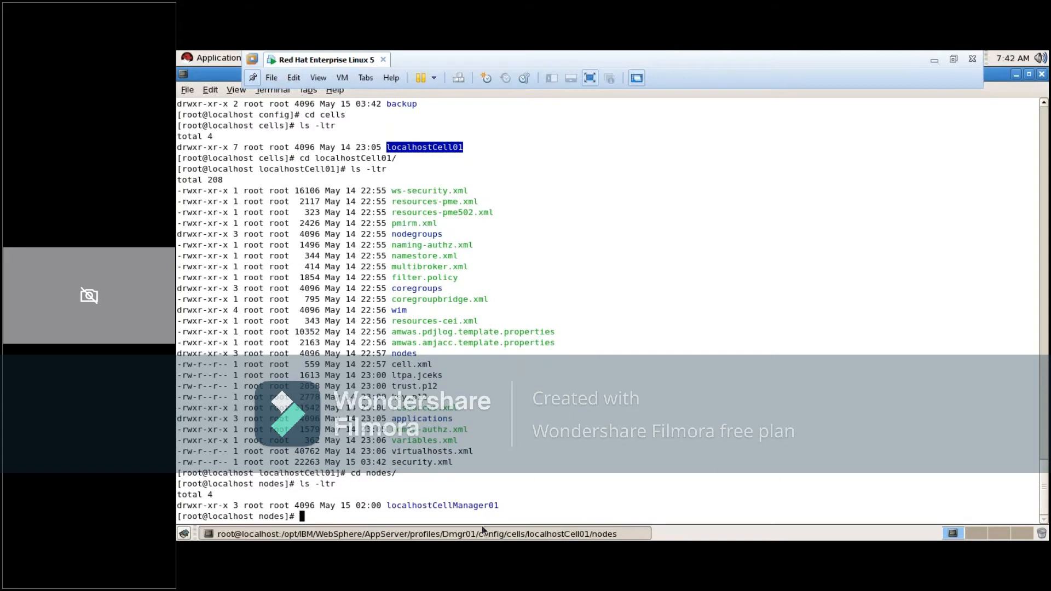
Change into the localhostCellManager01 node directory and list its contents with ls -ltr
{"action": "double_click", "coordinate": [471, 506]}
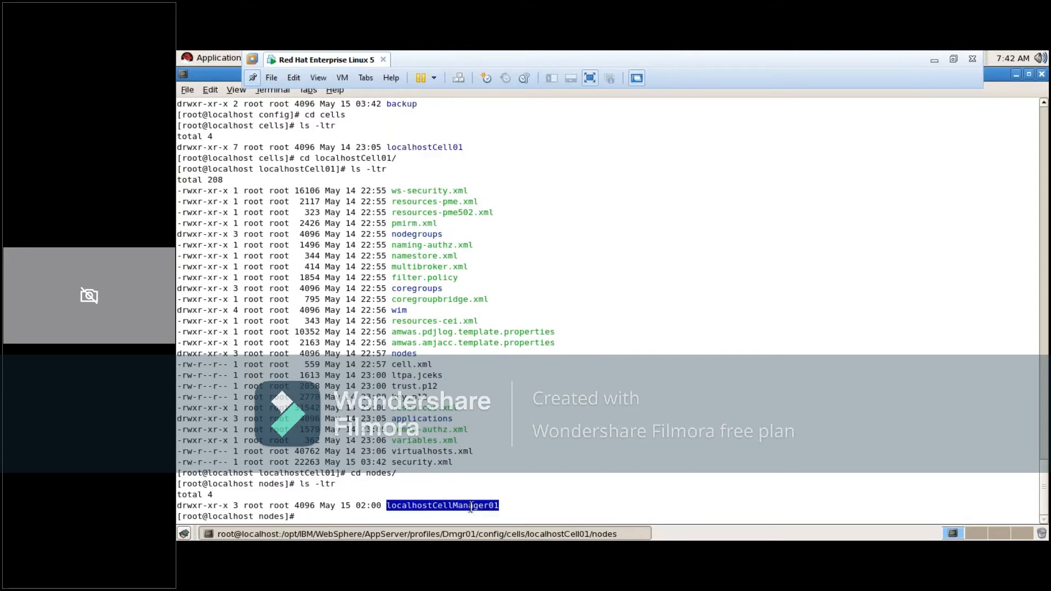
{"action": "left_click", "coordinate": [553, 488]}
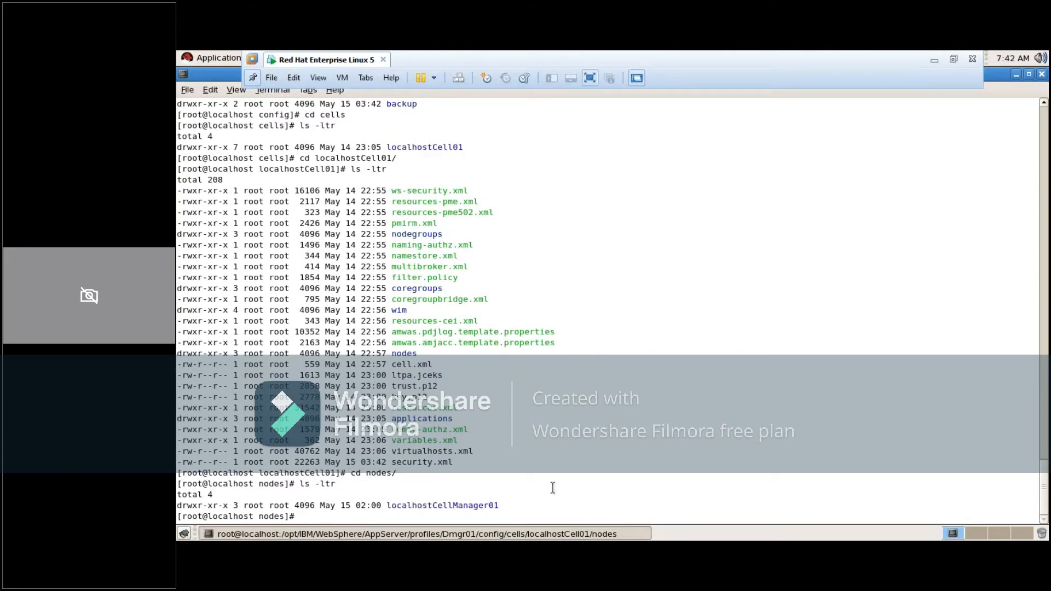
{"action": "type", "text": "cd loca"}
{"action": "key", "text": "Tab"}
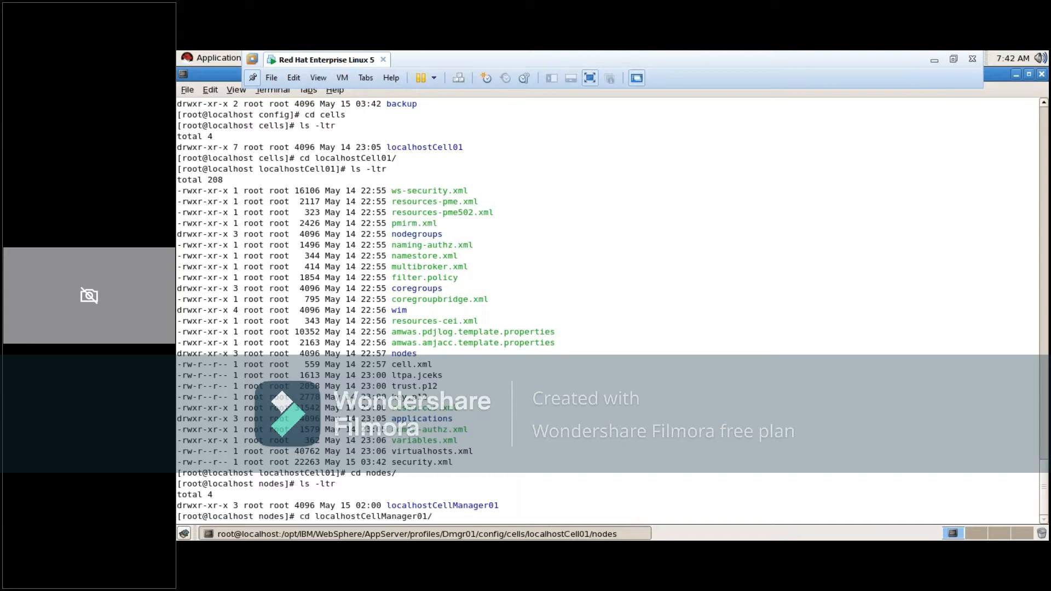
{"action": "key", "text": "Return"}
{"action": "type", "text": "ls -lt"}
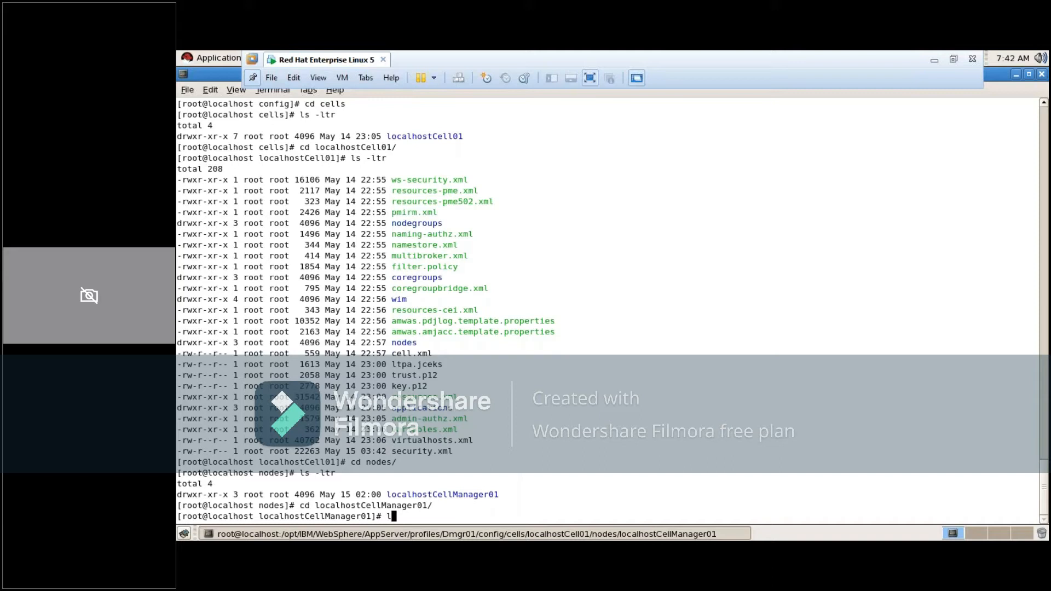
{"action": "type", "text": "r"}
{"action": "key", "text": "Return"}
Change into the servers directory of localhostCellManager01 and list its contents with ls -ltr
{"action": "type", "text": "cd ser"}
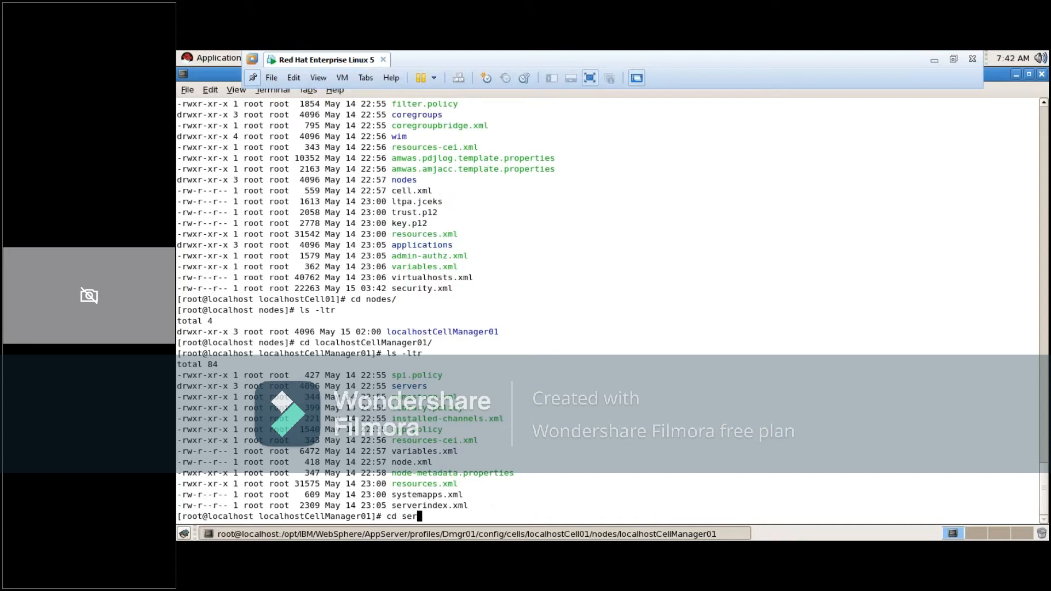
{"action": "type", "text": "vers/"}
{"action": "key", "text": "Return"}
{"action": "type", "text": "ls -ltr"}
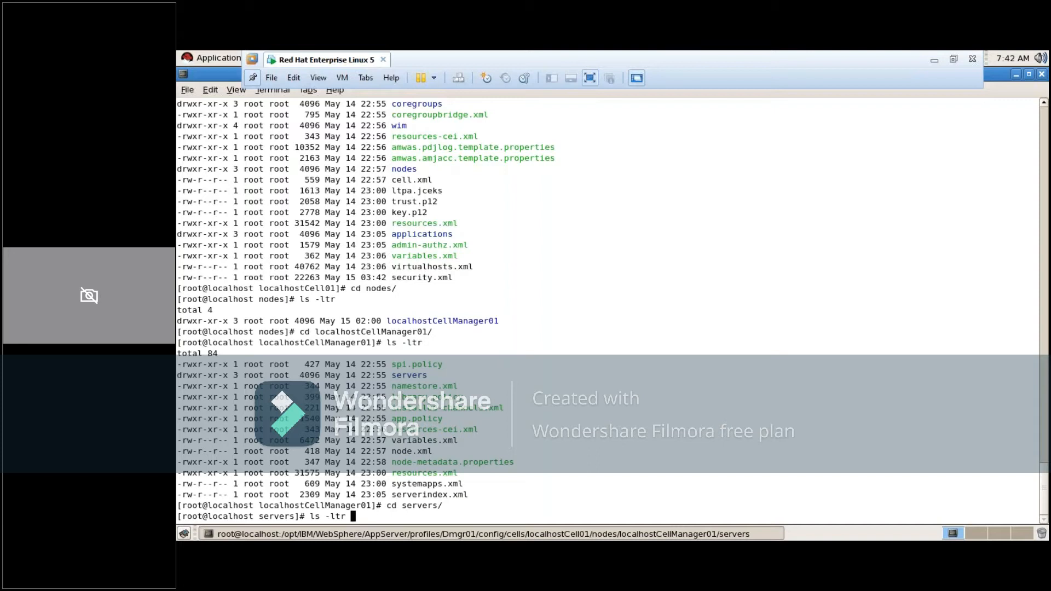
{"action": "key", "text": "Return"}
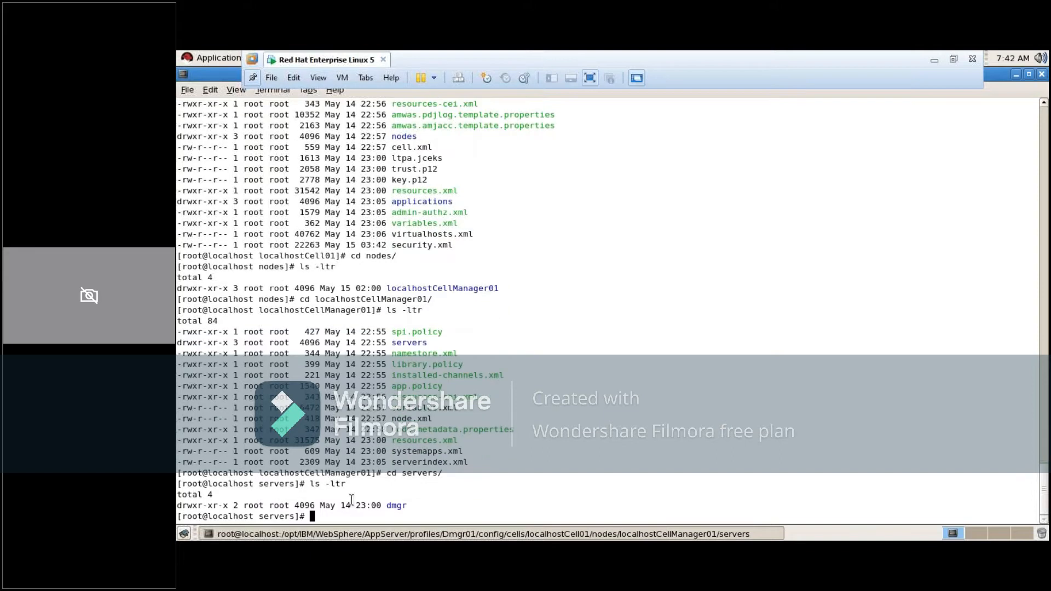
Highlight the dmgr entry in the servers listing and the localhostCell01 entry in the earlier cells listing
{"action": "double_click", "coordinate": [395, 505]}
{"action": "left_click", "coordinate": [398, 509]}
{"action": "scroll", "coordinate": [442, 423], "scroll_direction": "up", "scroll_amount": 10}
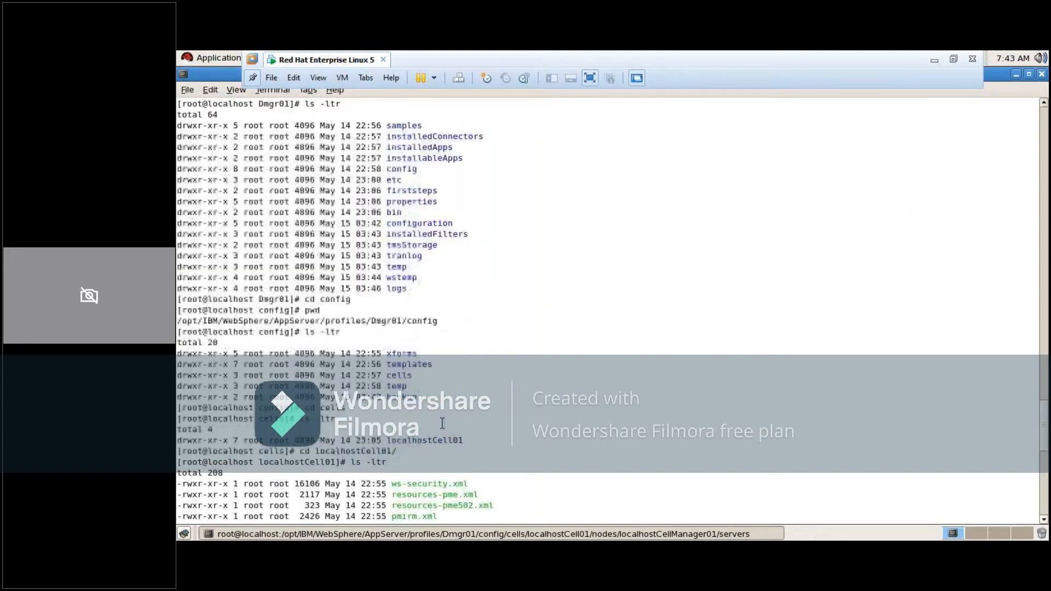
{"action": "scroll", "coordinate": [443, 423], "scroll_direction": "up", "scroll_amount": 1}
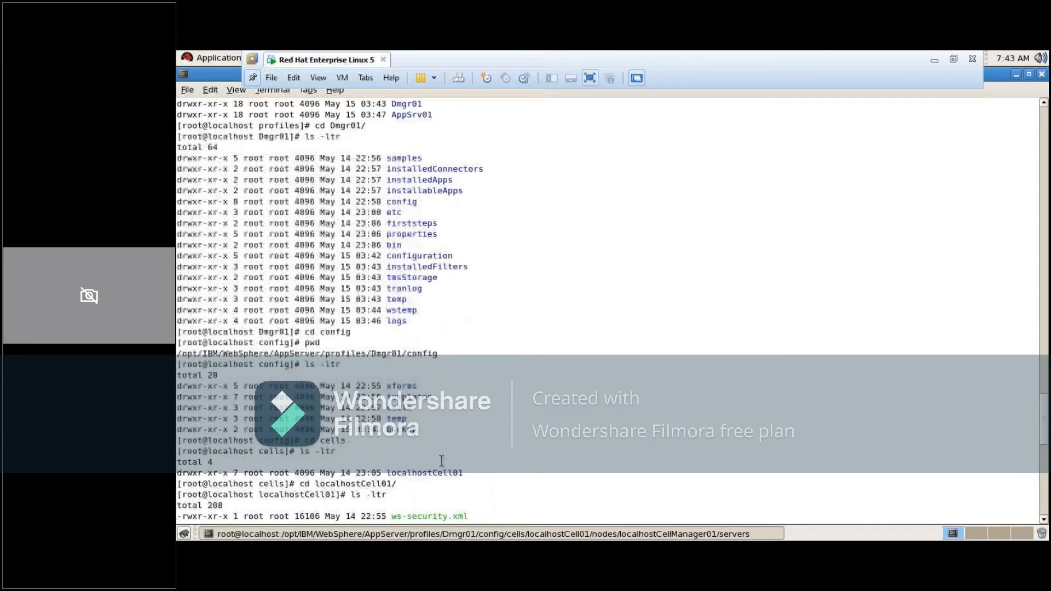
{"action": "scroll", "coordinate": [442, 461], "scroll_direction": "up", "scroll_amount": 1}
{"action": "double_click", "coordinate": [437, 494]}
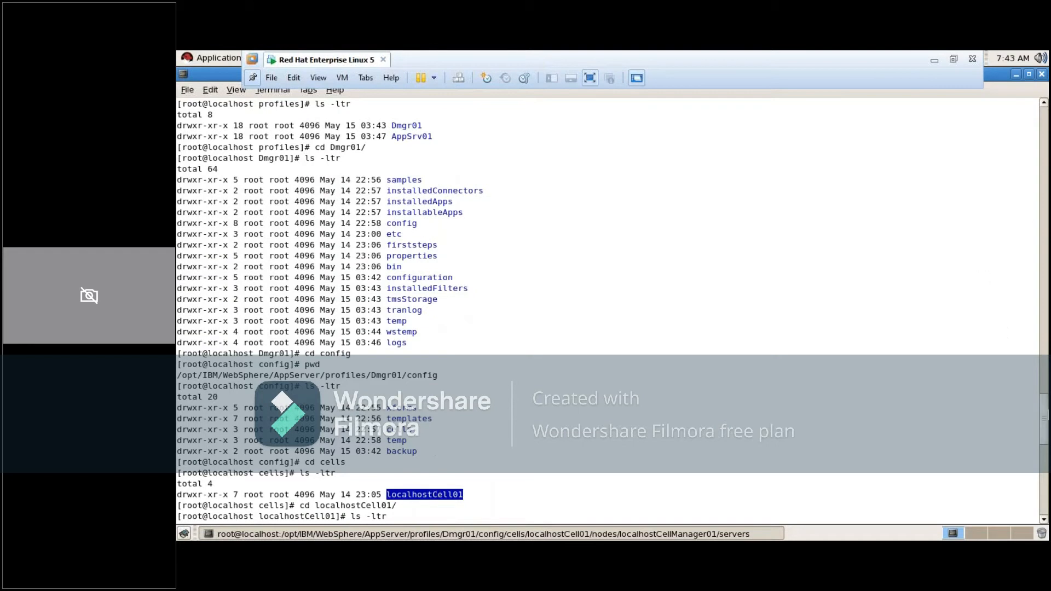
Return to the latest servers directory listing in the terminal and highlight its dmgr entry
{"action": "left_click_drag", "start_coordinate": [1046, 412], "coordinate": [1045, 507]}
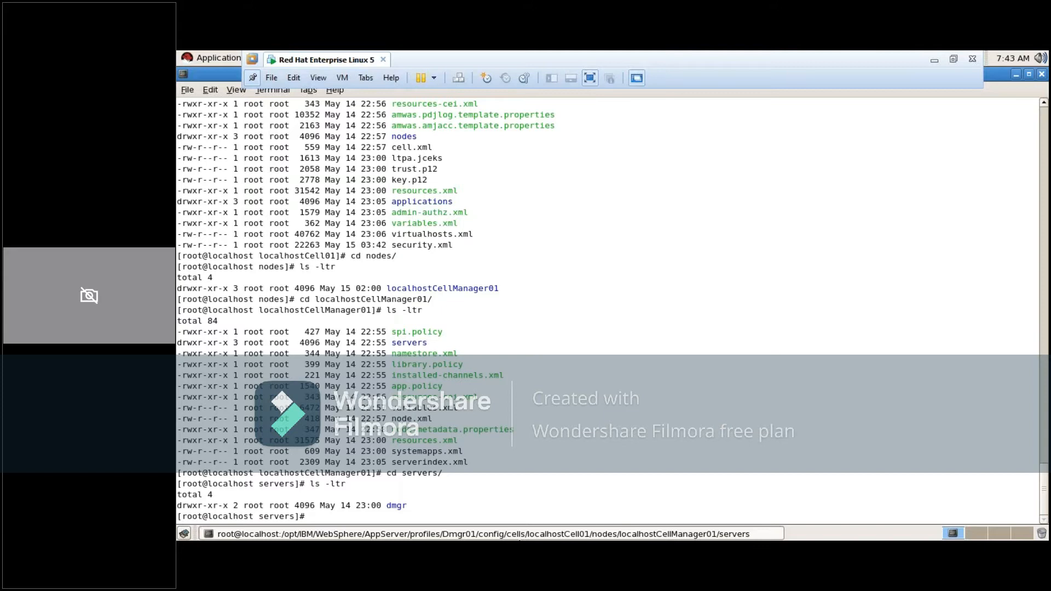
{"action": "double_click", "coordinate": [398, 506]}
{"action": "triple_click", "coordinate": [398, 506]}
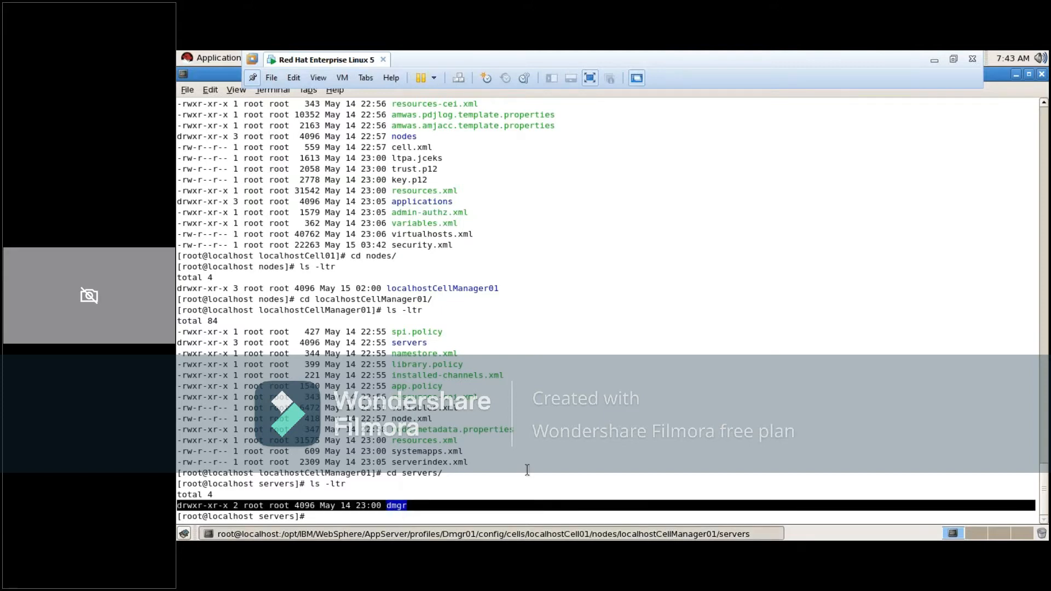
{"action": "left_click", "coordinate": [527, 469]}
{"action": "double_click", "coordinate": [397, 505]}
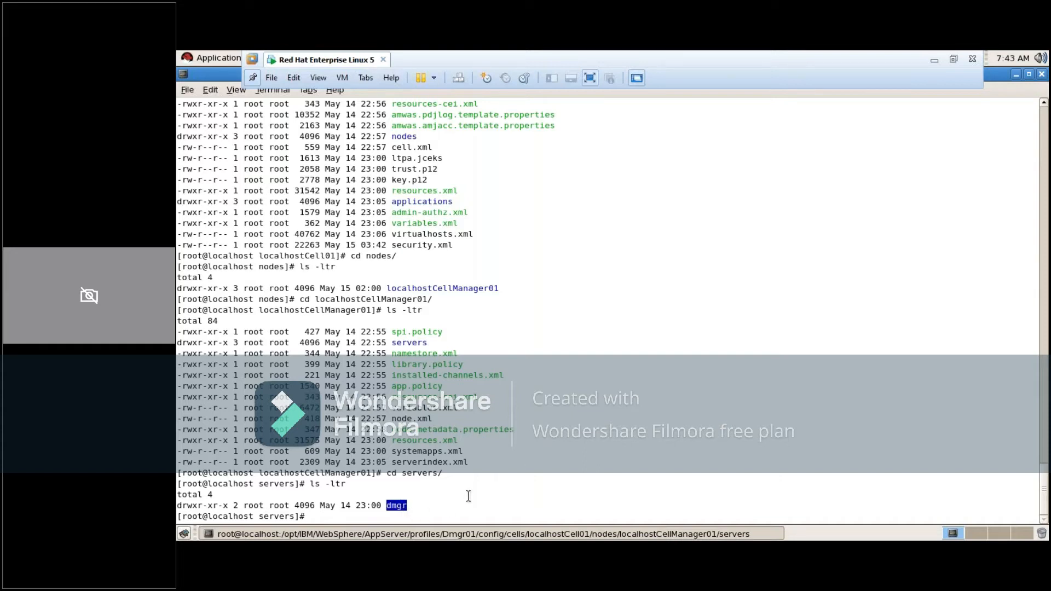
List the contents of the servers directory again with ls -ltr
{"action": "left_click", "coordinate": [320, 516]}
{"action": "type", "text": "ls"}
{"action": "double_click", "coordinate": [396, 507]}
{"action": "type", "text": "-ltr"}
{"action": "key", "text": "Return"}
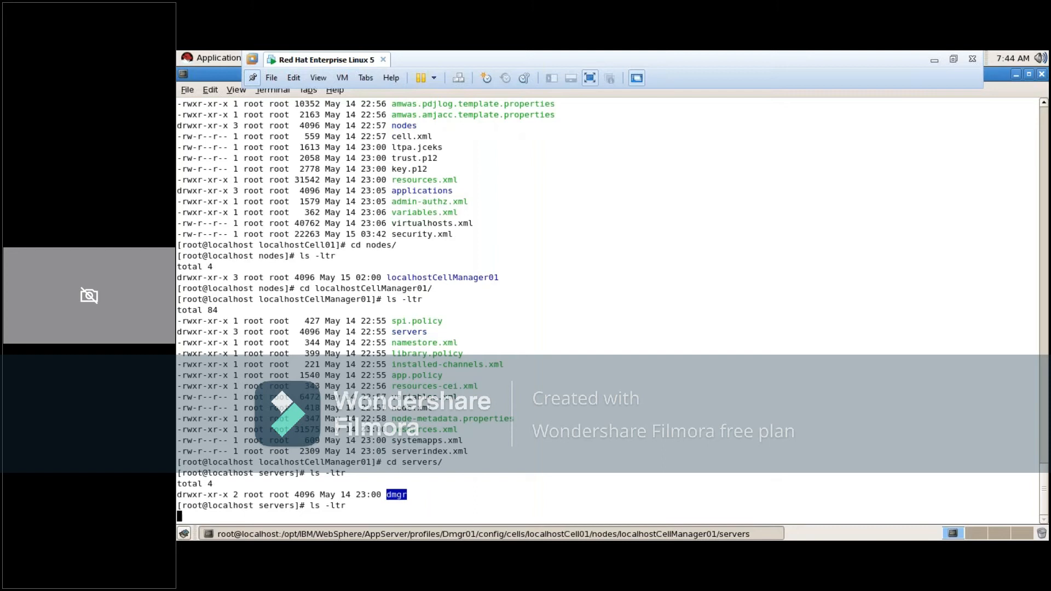
Change into the dmgr server directory and list its contents with ls -ltr
{"action": "type", "text": "cd dmgr/"}
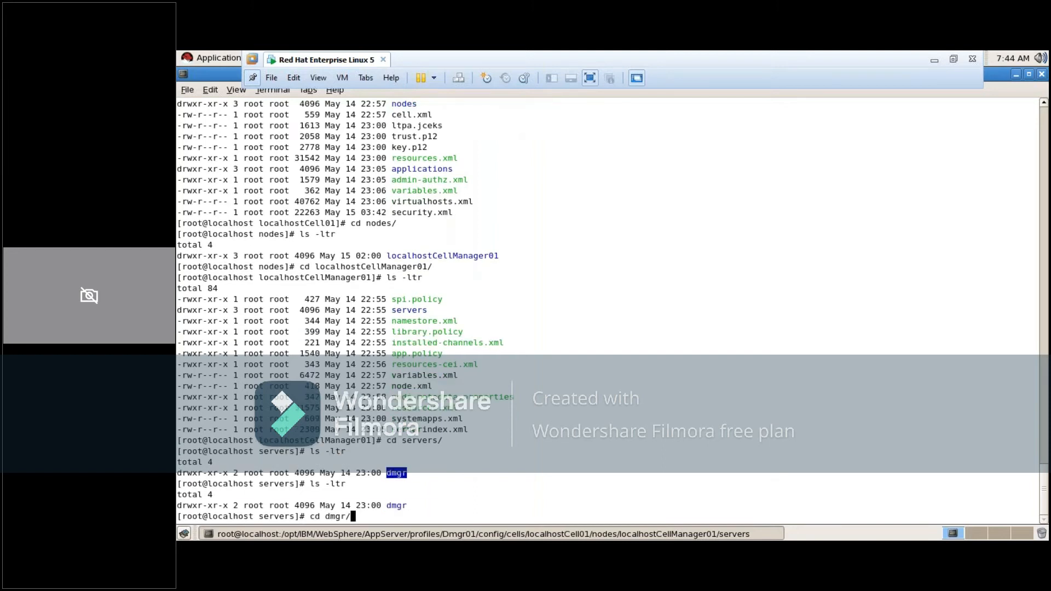
{"action": "key", "text": "Return"}
{"action": "type", "text": "ls -ltr"}
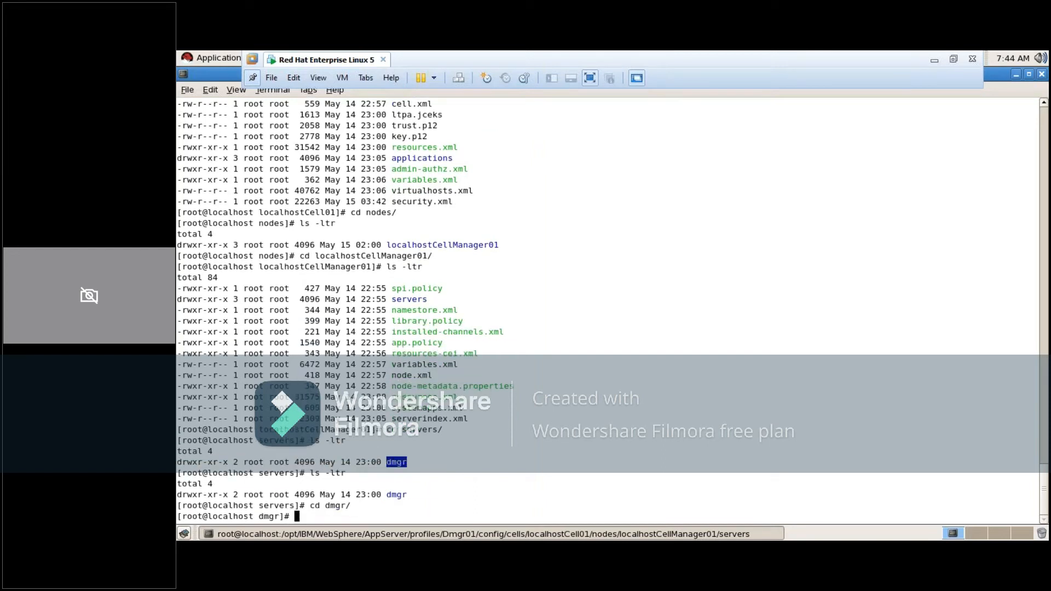
{"action": "key", "text": "Return"}
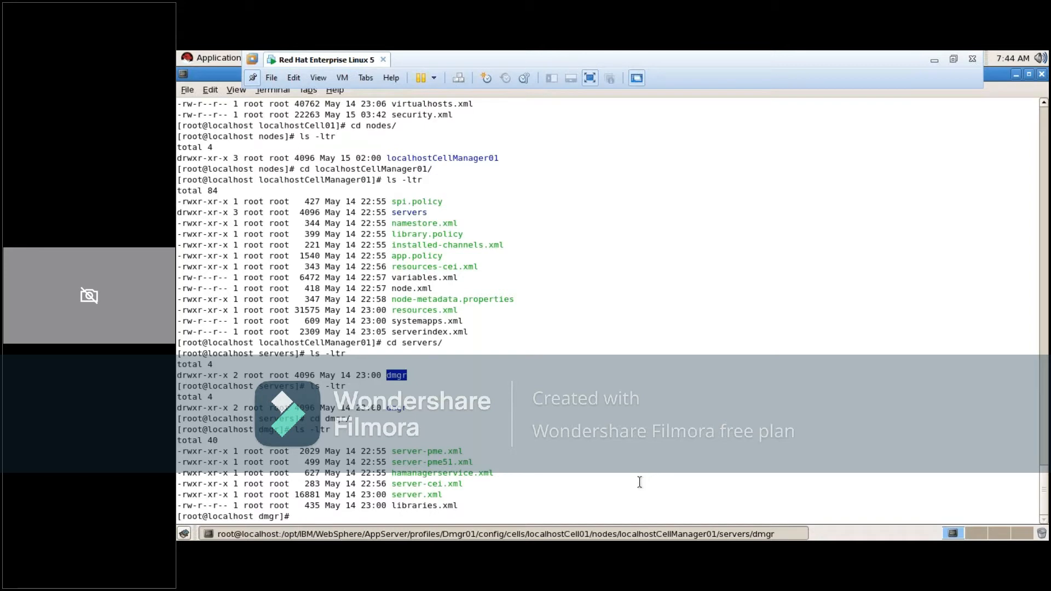
Change into the deployment manager profile's bin directory, /opt/IBM/WebSphere/AppServer/profiles/Dmgr01/bin
{"action": "type", "text": "cd /opt/IBM/"}
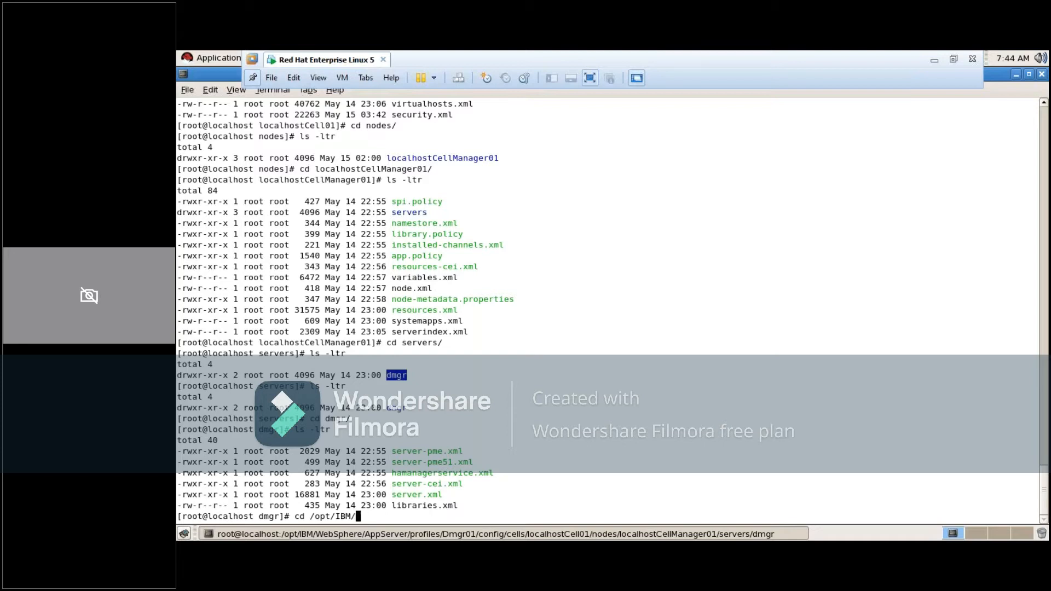
{"action": "type", "text": "A"}
{"action": "key", "text": "BackSpace"}
{"action": "type", "text": "a"}
{"action": "key", "text": "BackSpace"}
{"action": "type", "text": "WebSphere/AppServer/prof"}
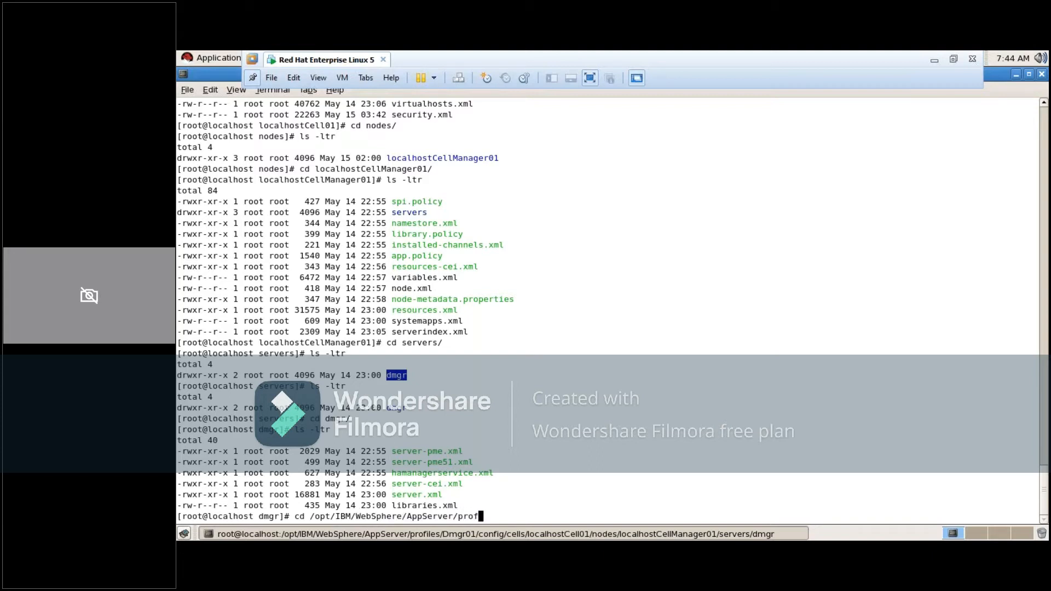
{"action": "type", "text": "iles/D"}
{"action": "key", "text": "Tab"}
{"action": "type", "text": "bin"}
{"action": "key", "text": "Return"}
Start the deployment manager server from the Dmgr01 bin directory by running ./startServer.sh dmgr
{"action": "type", "text": "./"}
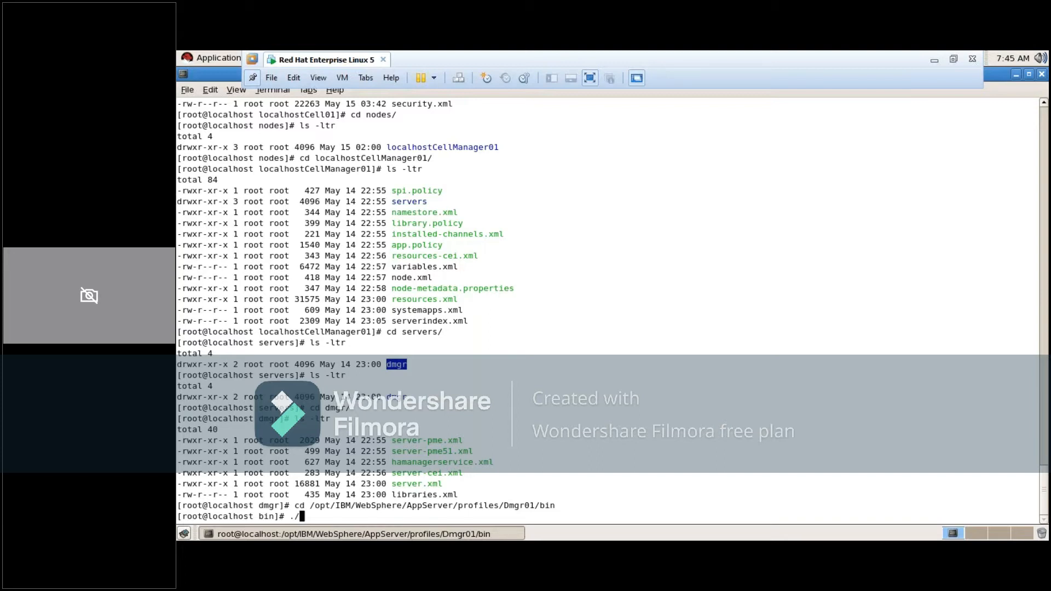
{"action": "type", "text": "star"}
{"action": "type", "text": "t"}
{"action": "type", "text": "M"}
{"action": "key", "text": "Tab"}
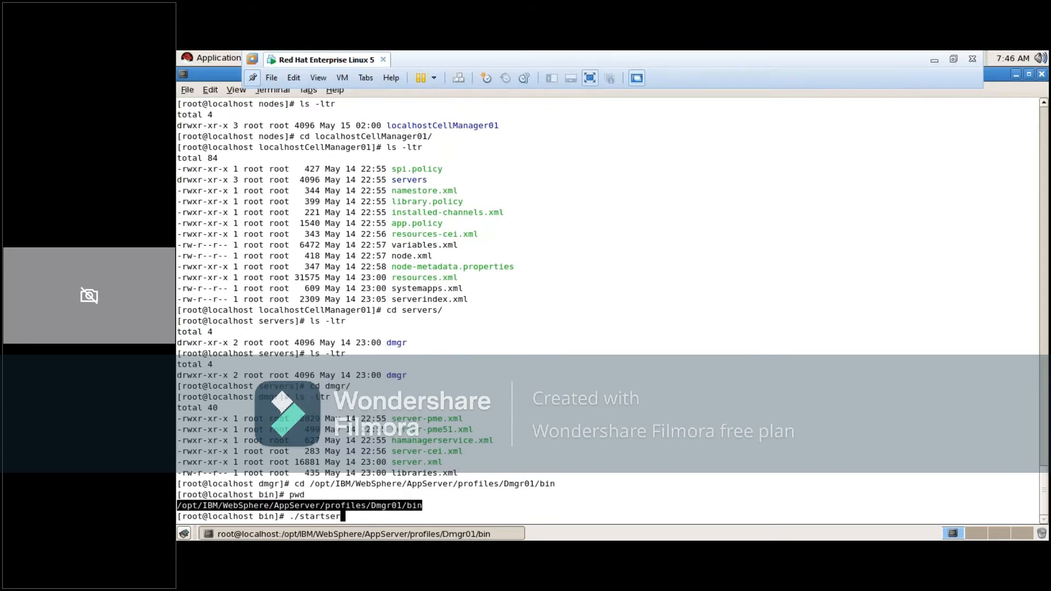
{"action": "key", "text": "BackSpace"}
{"action": "key", "text": "BackSpace"}
{"action": "key", "text": "BackSpace"}
{"action": "type", "text": "S"}
{"action": "key", "text": "Tab"}
{"action": "type", "text": "dmgr"}
{"action": "key", "text": "Return"}
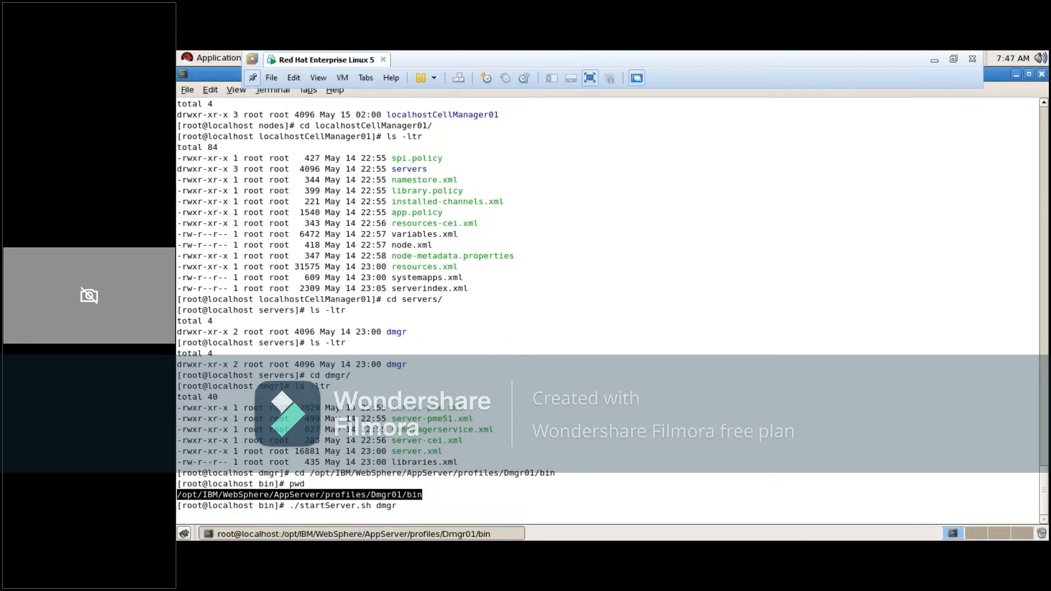
Highlight the dmgr name in the start command and servers listing, and the process id in the startup output
{"action": "double_click", "coordinate": [386, 505]}
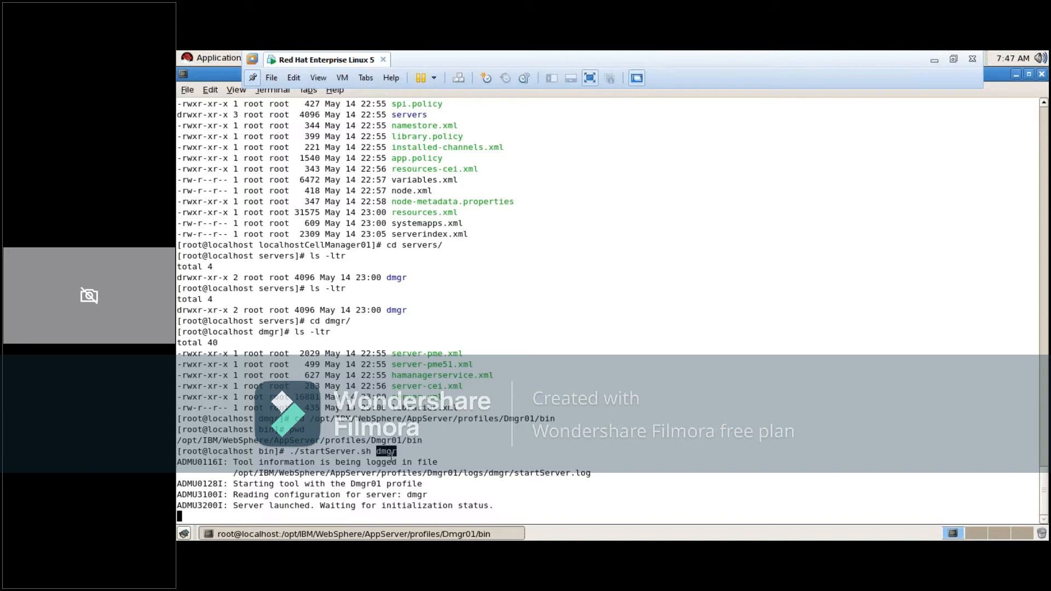
{"action": "left_click", "coordinate": [391, 452]}
{"action": "double_click", "coordinate": [399, 311]}
{"action": "triple_click", "coordinate": [395, 312]}
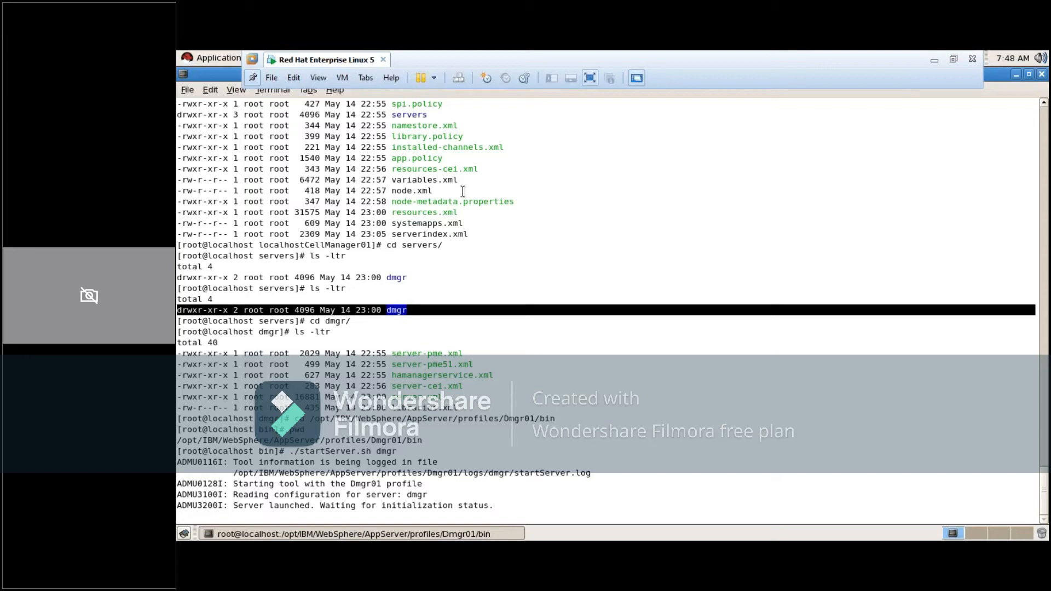
{"action": "left_click", "coordinate": [383, 321]}
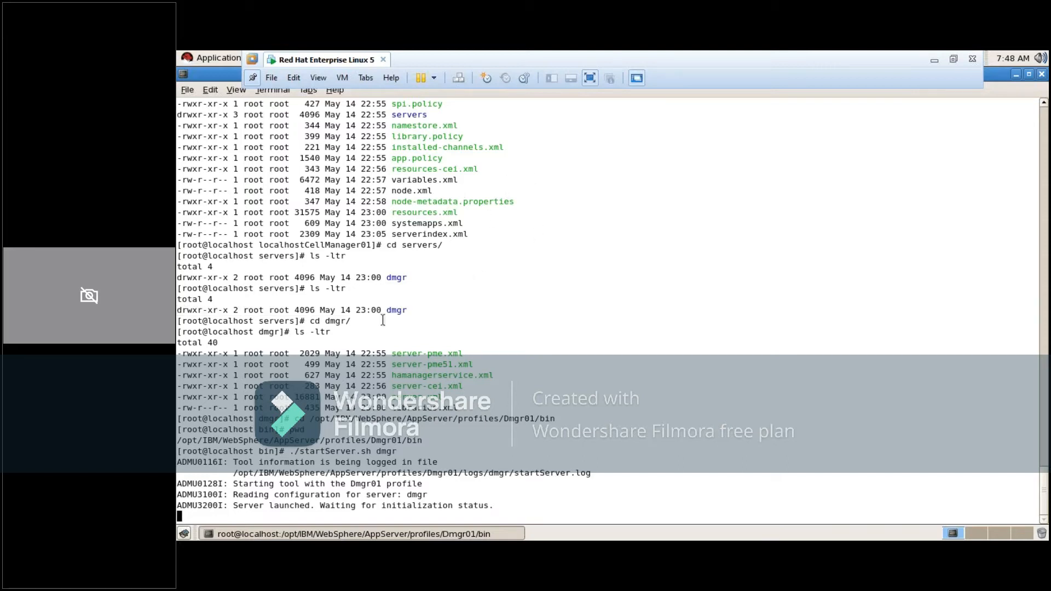
{"action": "double_click", "coordinate": [394, 310]}
{"action": "double_click", "coordinate": [509, 504]}
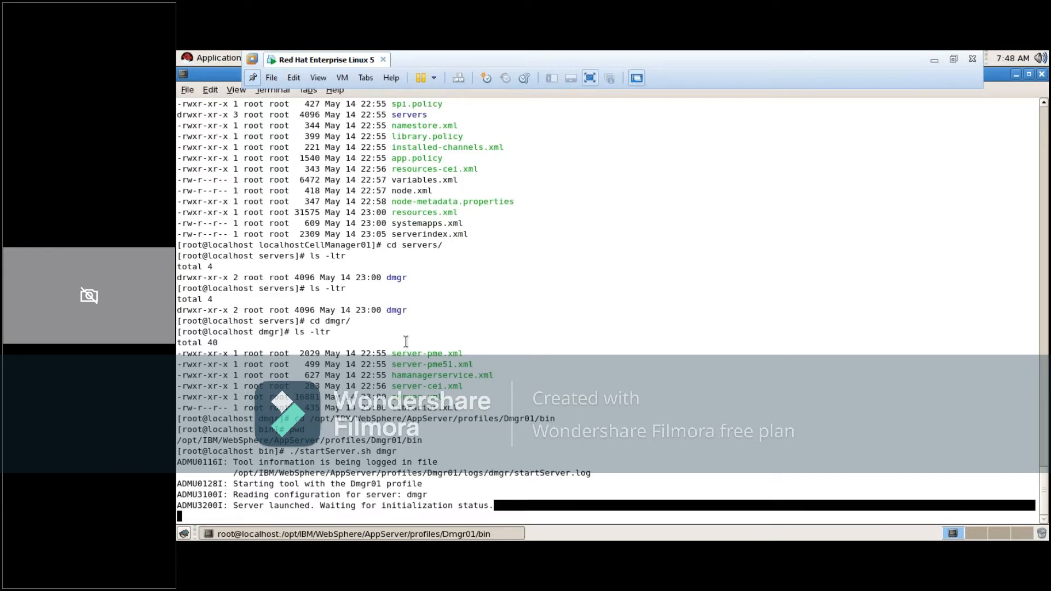
{"action": "double_click", "coordinate": [398, 310]}
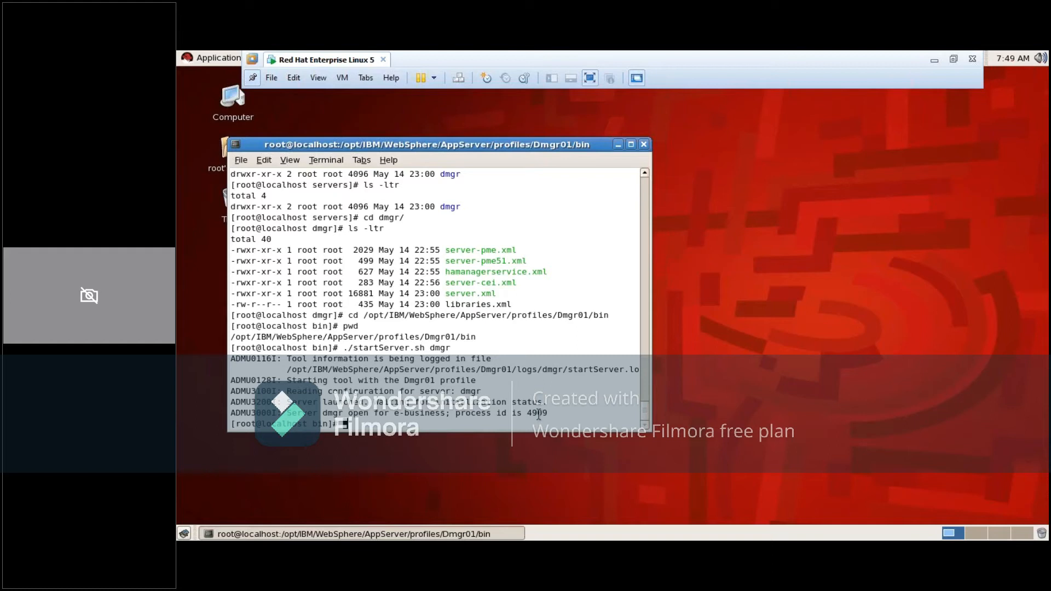
{"action": "double_click", "coordinate": [538, 414]}
{"action": "double_click", "coordinate": [426, 145]}
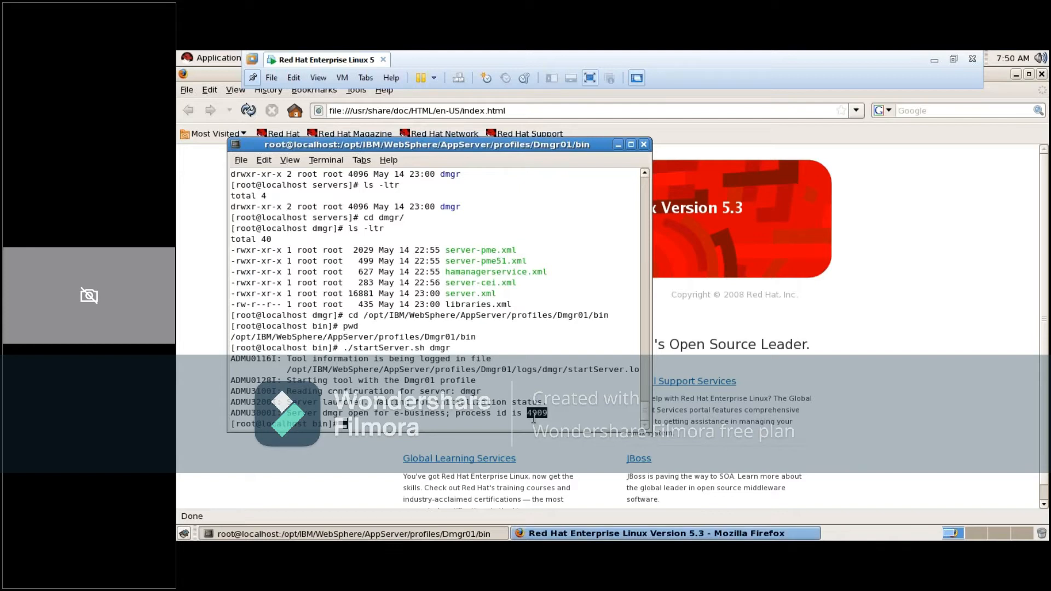
{"action": "left_click", "coordinate": [618, 145]}
{"action": "left_click_drag", "start_coordinate": [507, 110], "coordinate": [305, 121]}
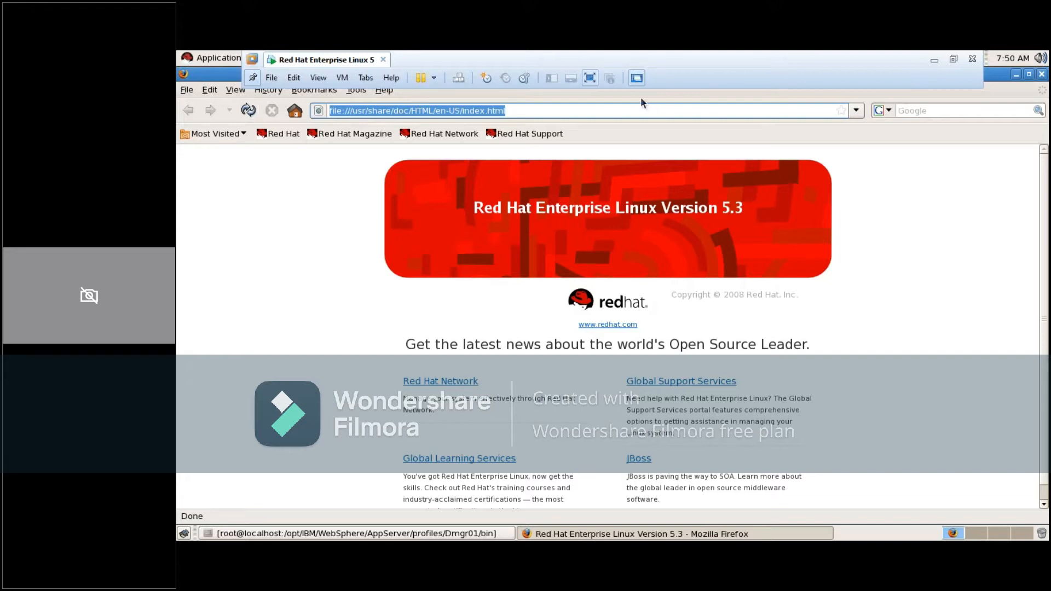
{"action": "type", "text": "h"}
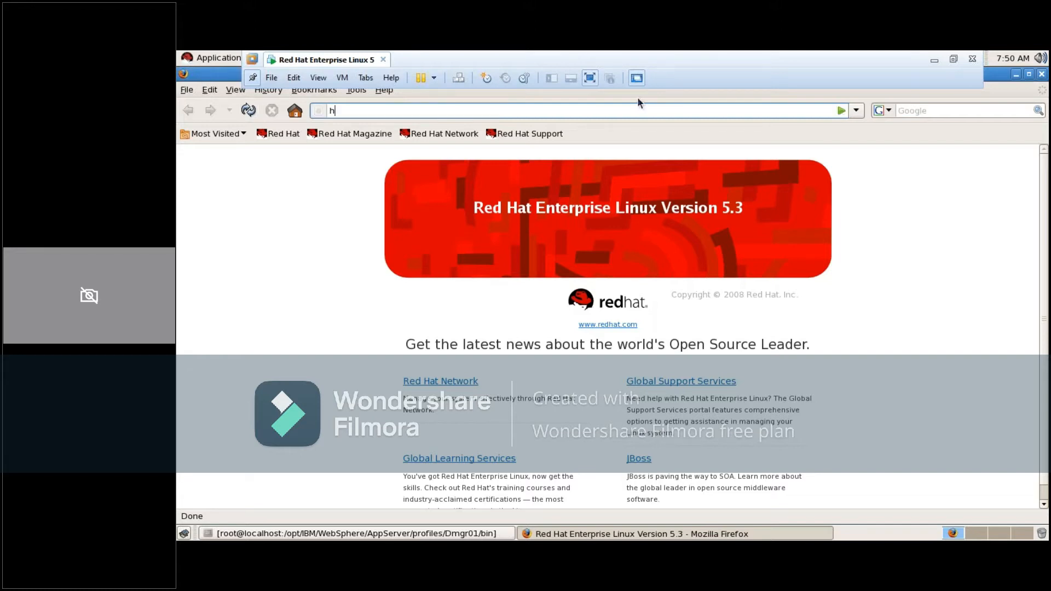
{"action": "type", "text": "ttp"}
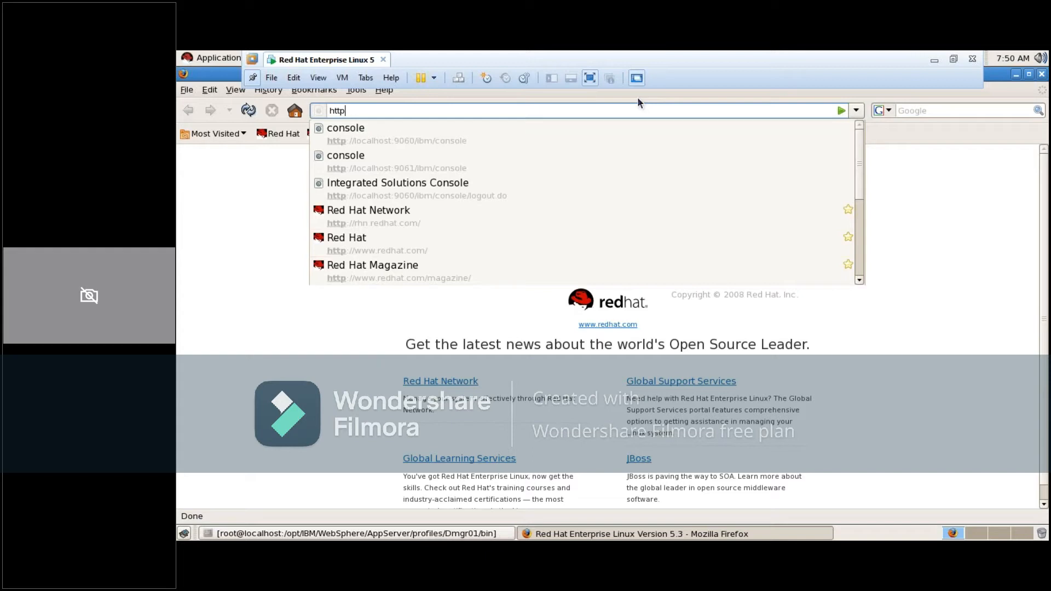
{"action": "type", "text": "://l"}
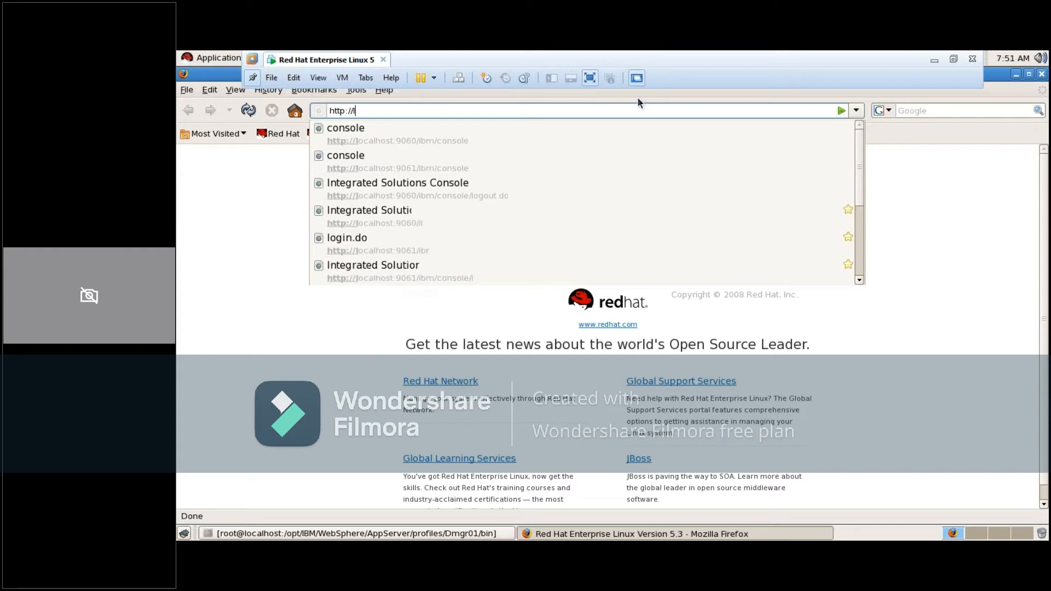
{"action": "type", "text": "o"}
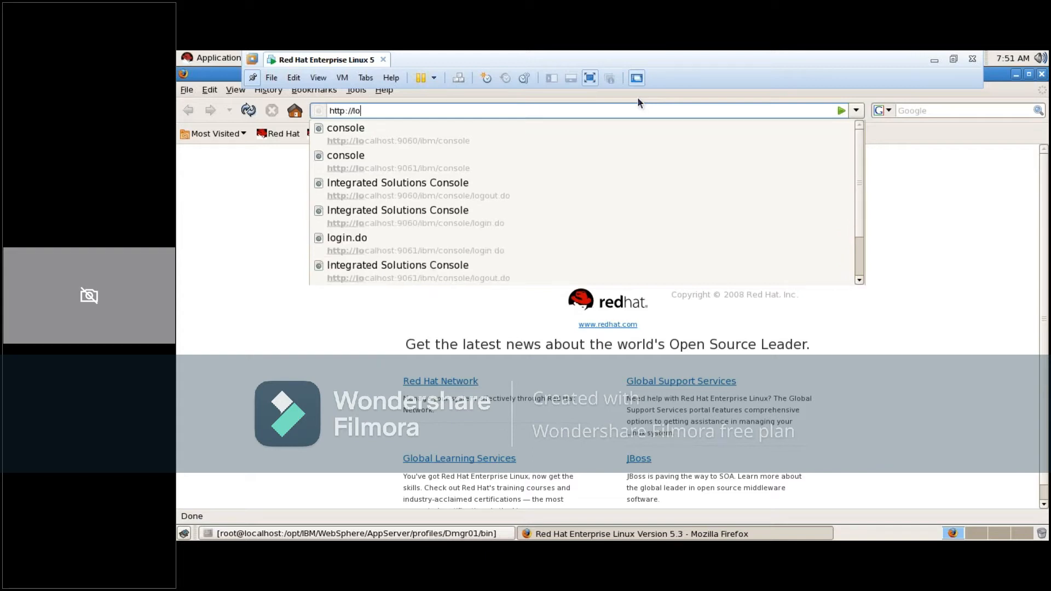
{"action": "type", "text": "calhos"}
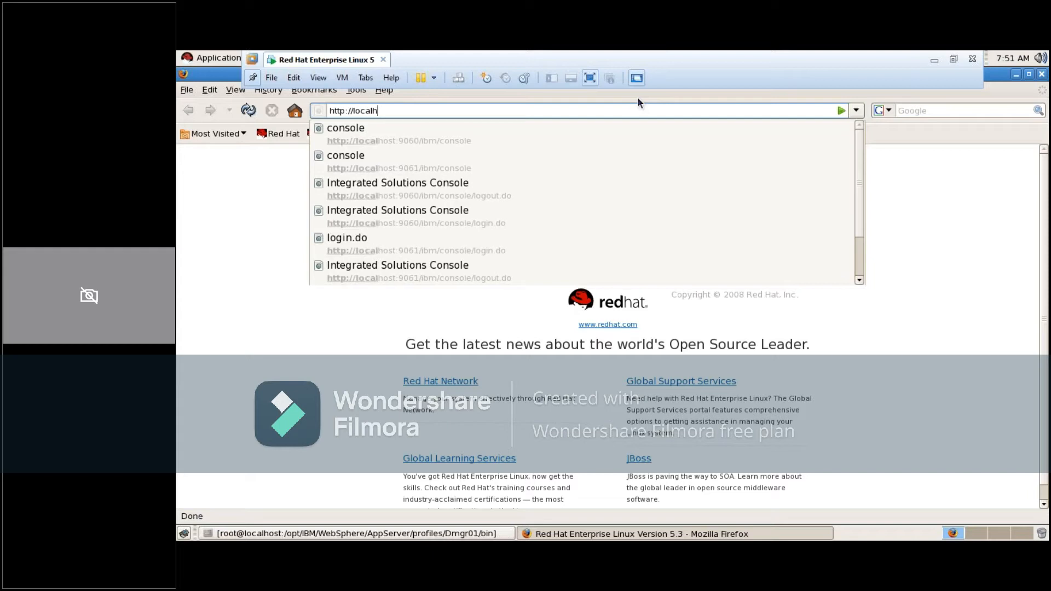
{"action": "type", "text": "t:9060:"}
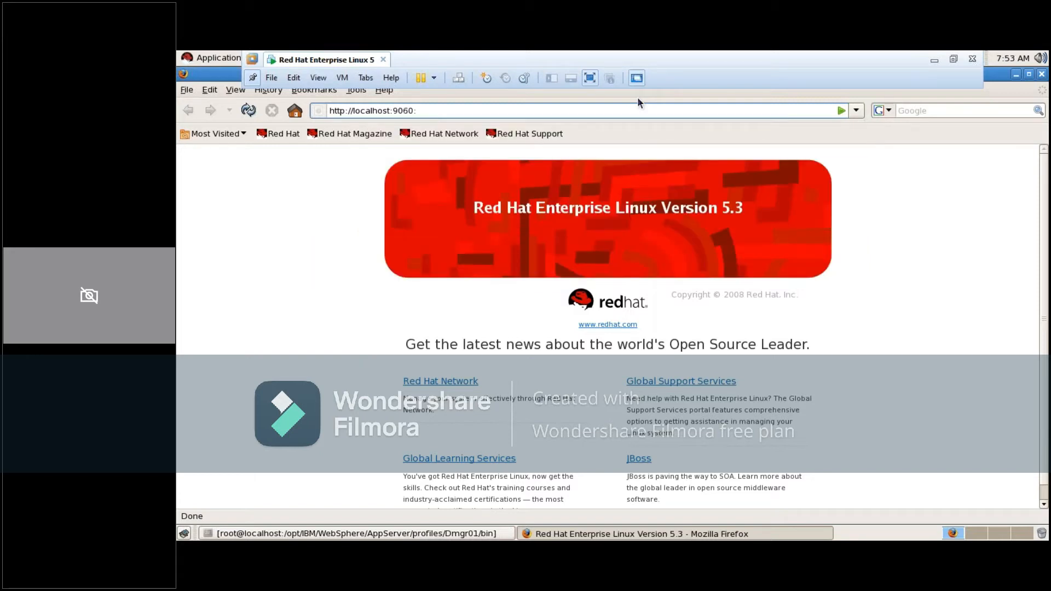
{"action": "key", "text": "BackSpace"}
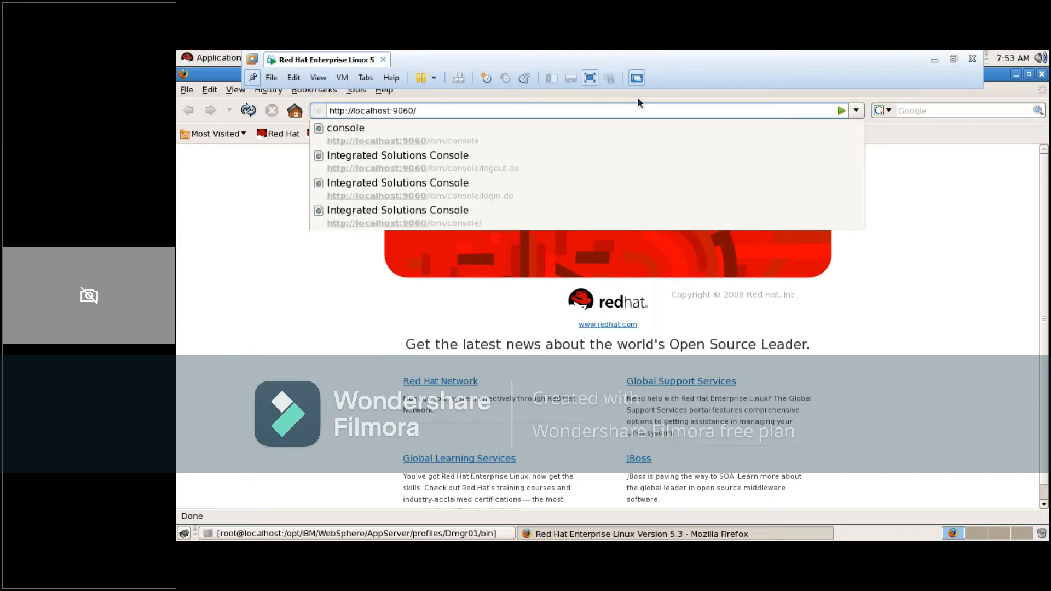
{"action": "type", "text": "ibm"}
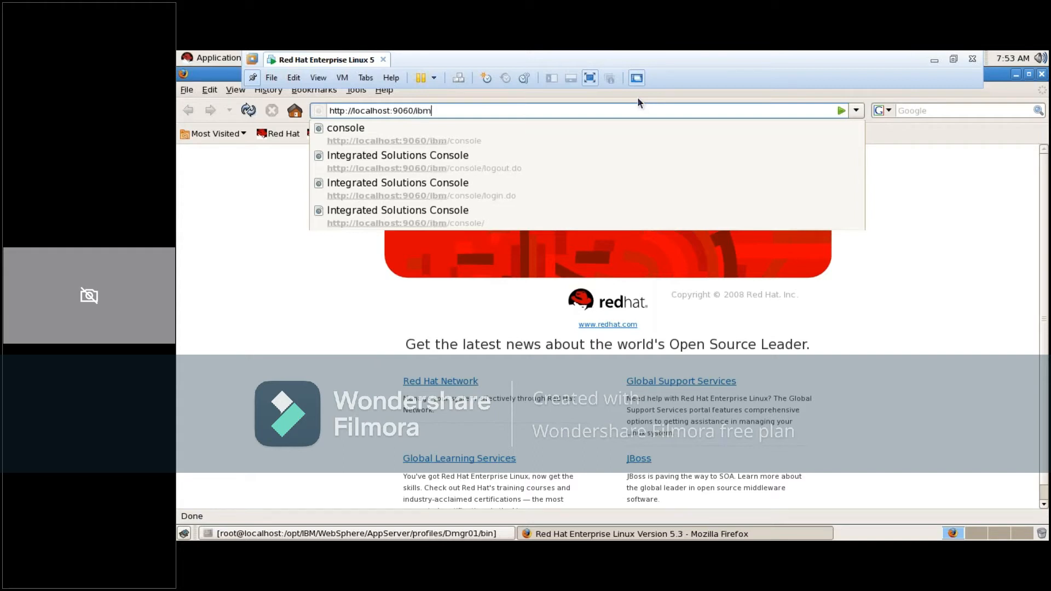
{"action": "type", "text": "/con"}
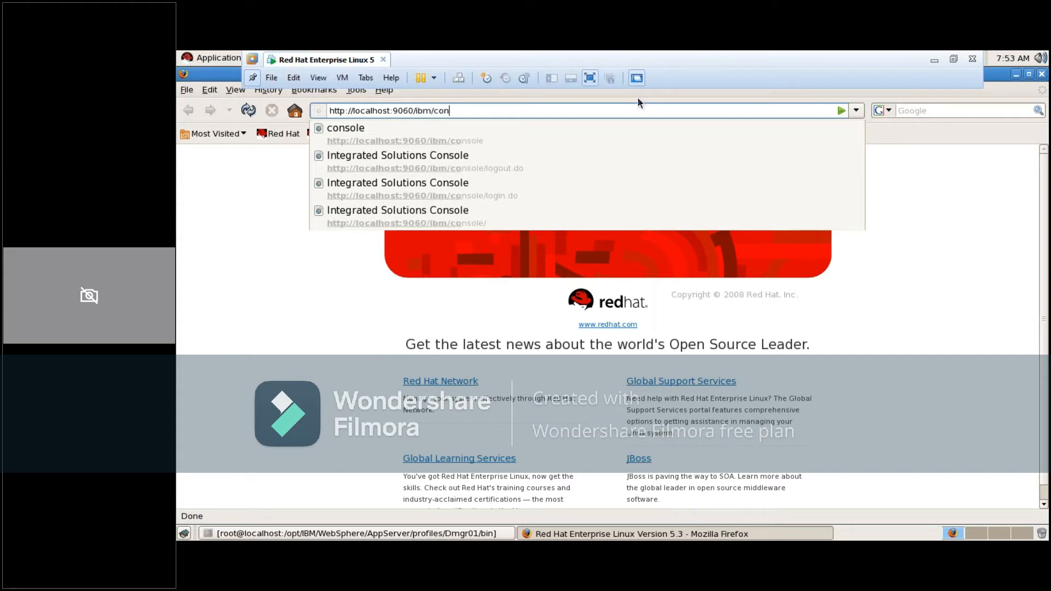
{"action": "type", "text": "sole"}
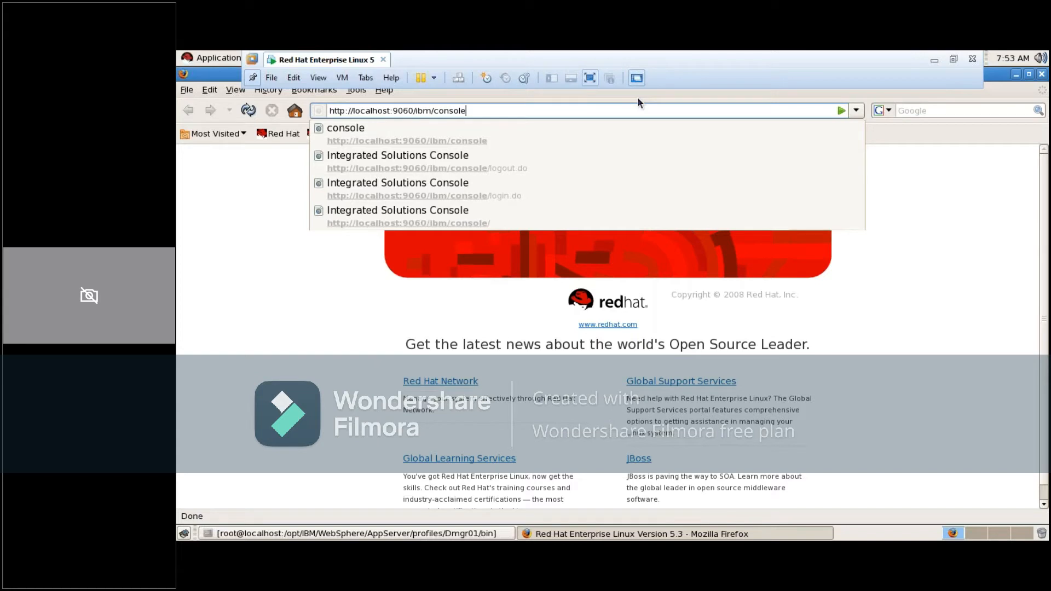
{"action": "key", "text": "Return"}
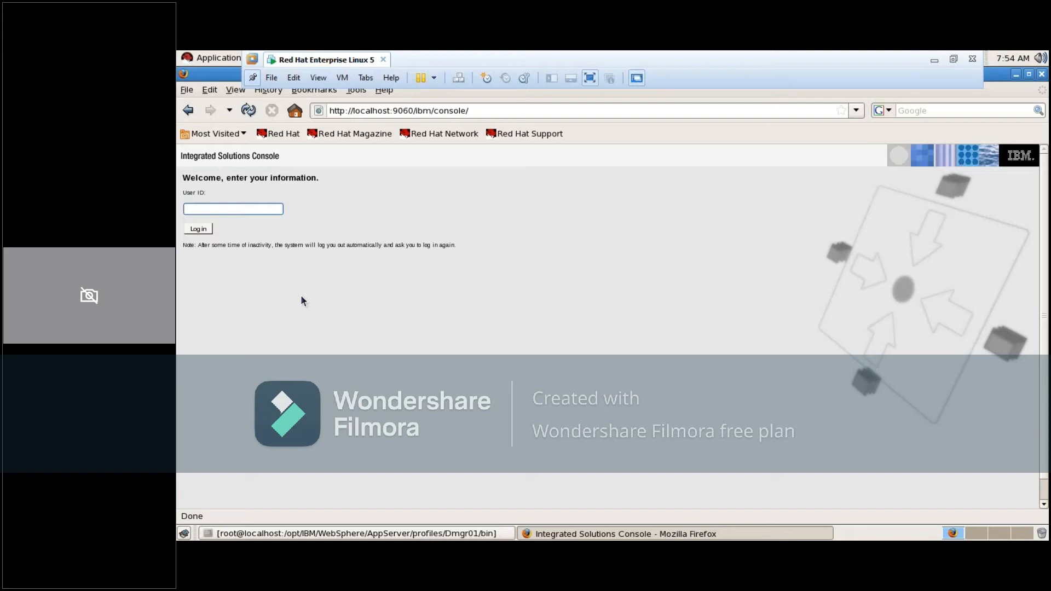
Log in to the Integrated Solutions Console and open the Application servers page under Servers
{"action": "left_click", "coordinate": [198, 228]}
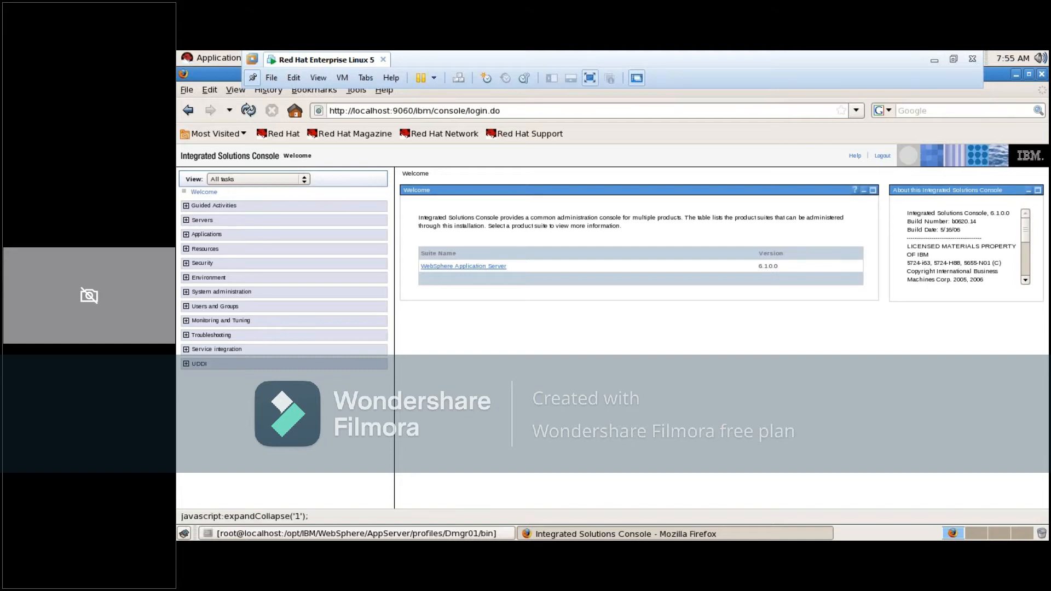
{"action": "left_click", "coordinate": [186, 222]}
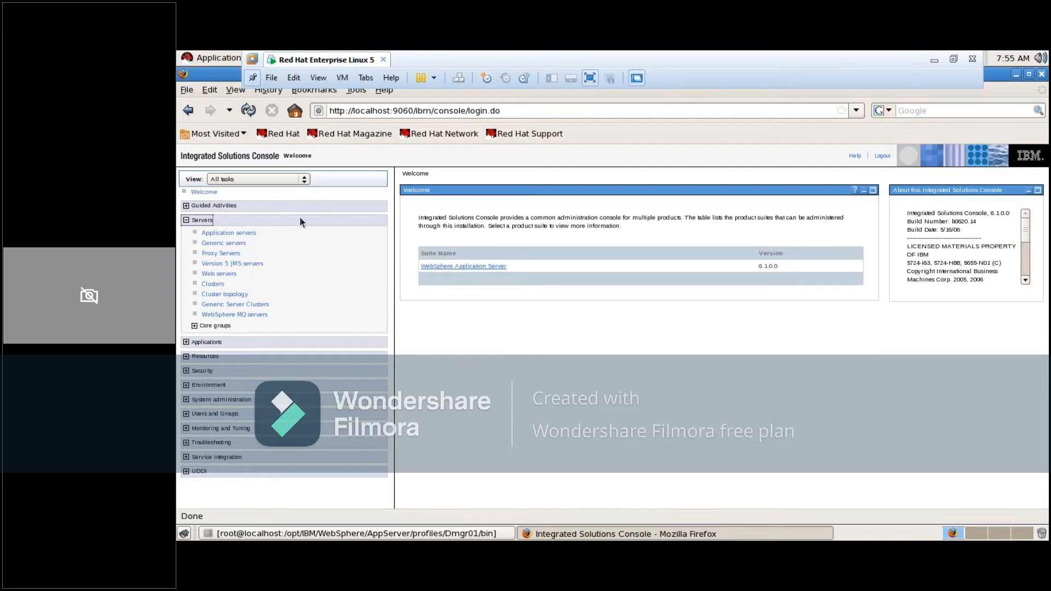
{"action": "left_click", "coordinate": [230, 234]}
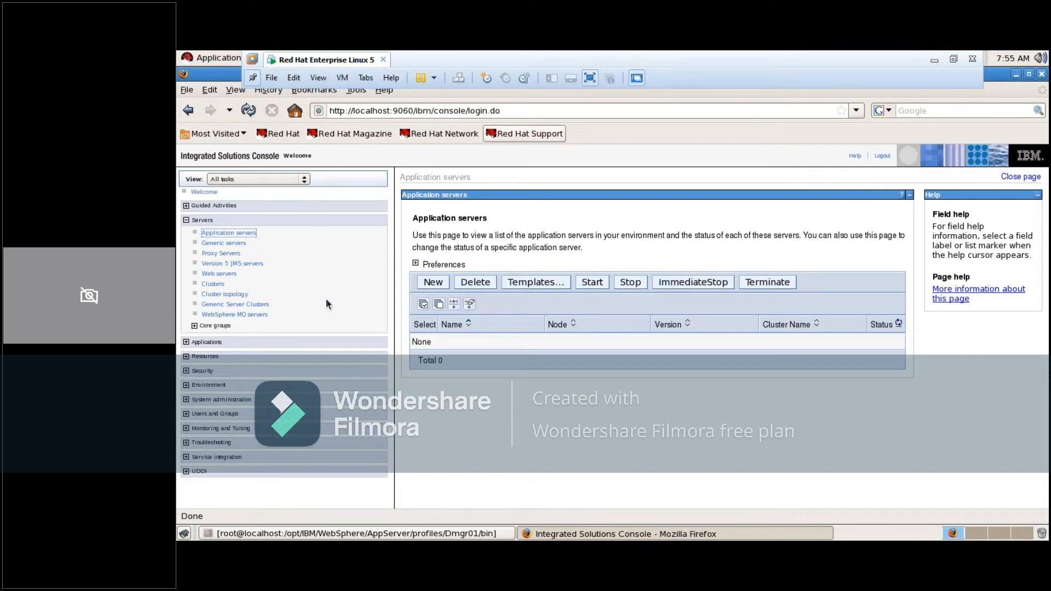
{"action": "left_click", "coordinate": [235, 238]}
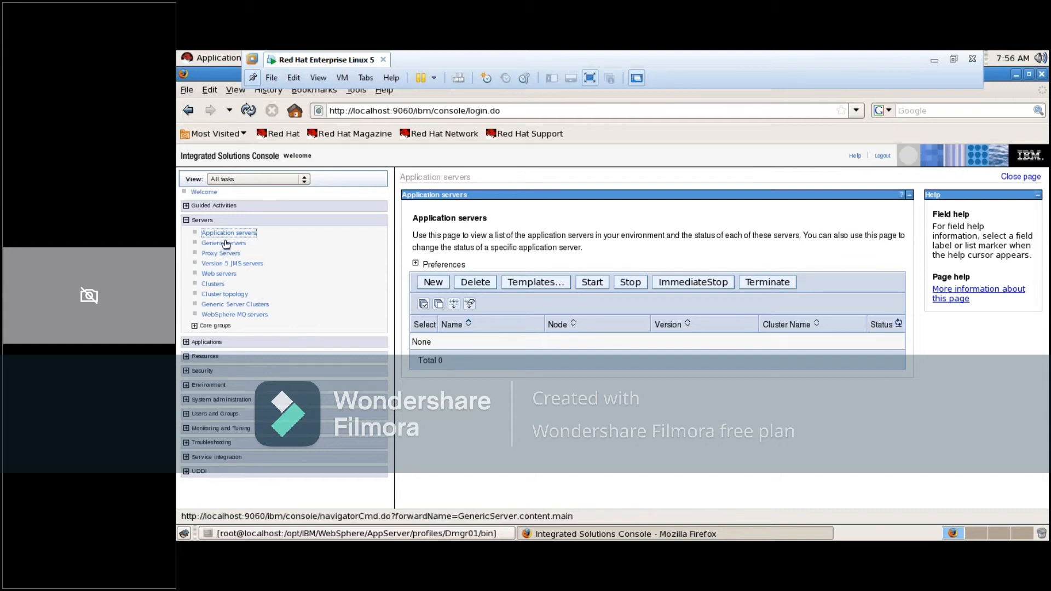
Open the Enterprise Applications page under Applications and look through the Resources and Security task groups
{"action": "left_click", "coordinate": [186, 343]}
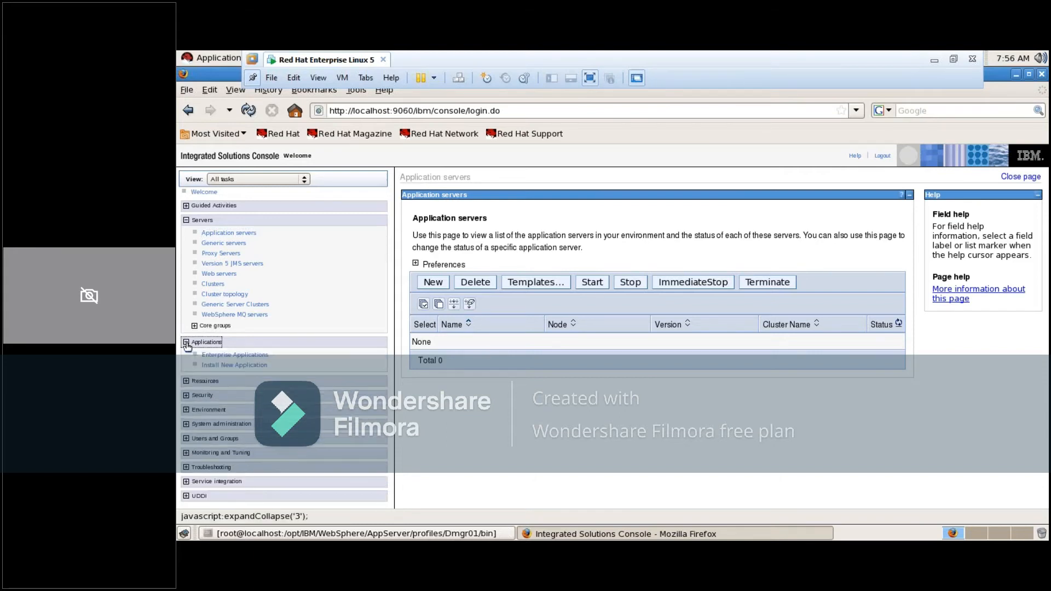
{"action": "left_click", "coordinate": [225, 360]}
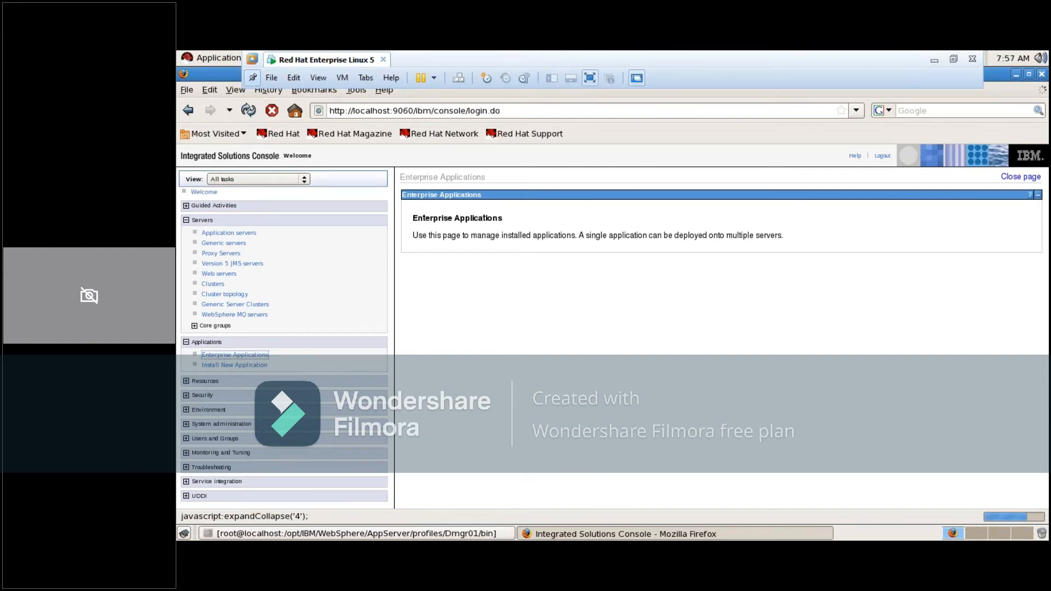
{"action": "left_click", "coordinate": [186, 381]}
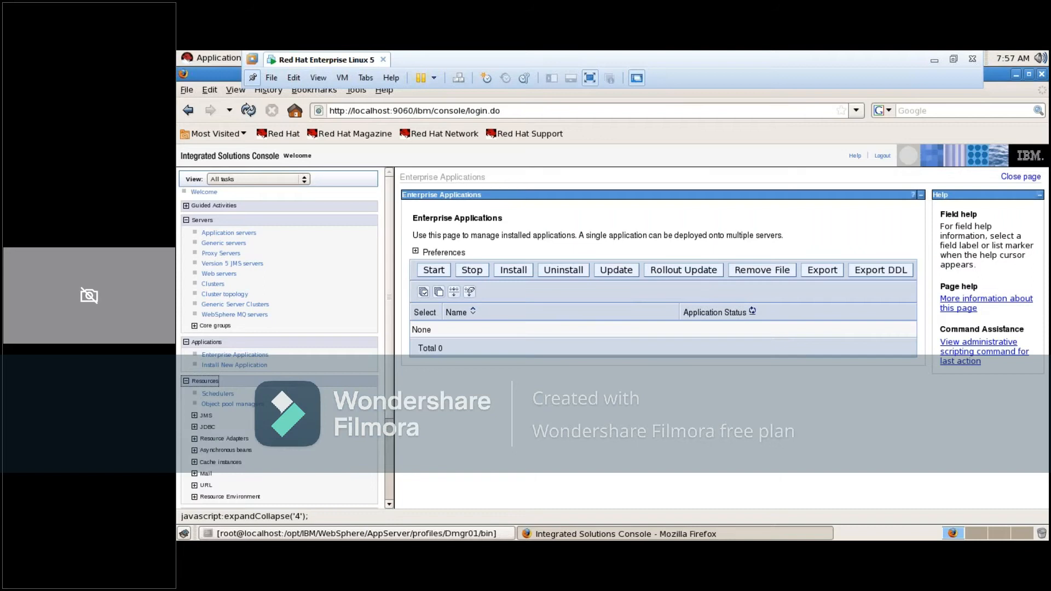
{"action": "left_click", "coordinate": [186, 381]}
{"action": "left_click", "coordinate": [186, 381]}
{"action": "left_click", "coordinate": [187, 396]}
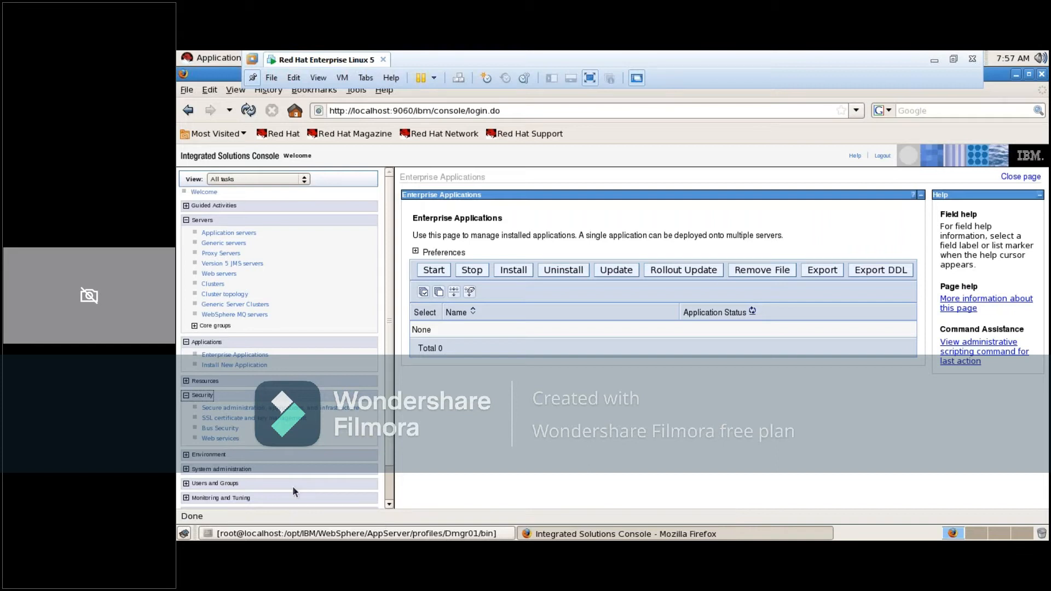
{"action": "left_click", "coordinate": [186, 396]}
Collapse the Applications and Servers groups and look through the tasks in the Environment group
{"action": "left_click", "coordinate": [186, 344]}
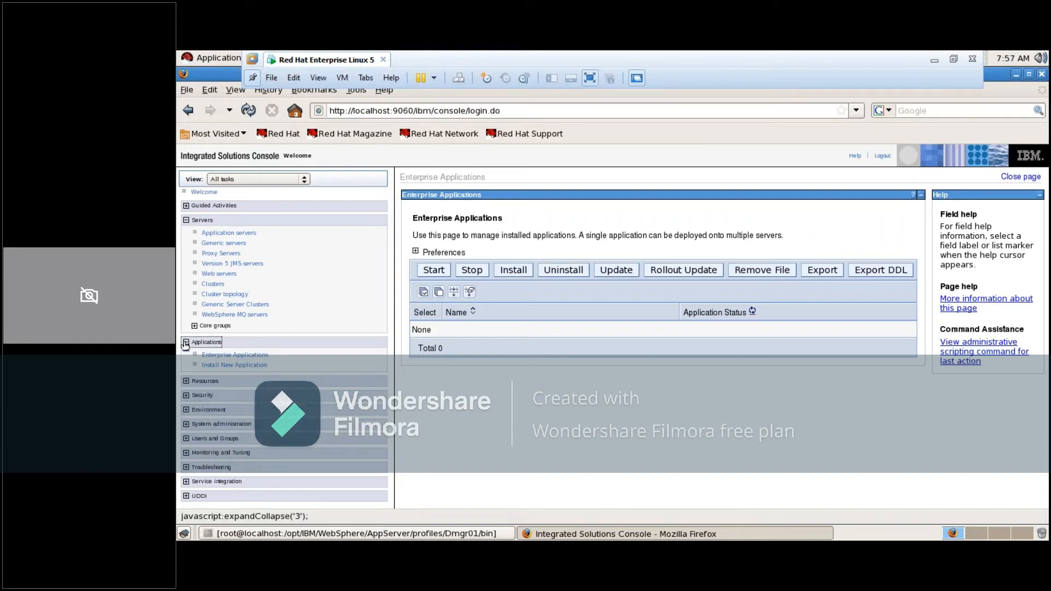
{"action": "left_click", "coordinate": [187, 221]}
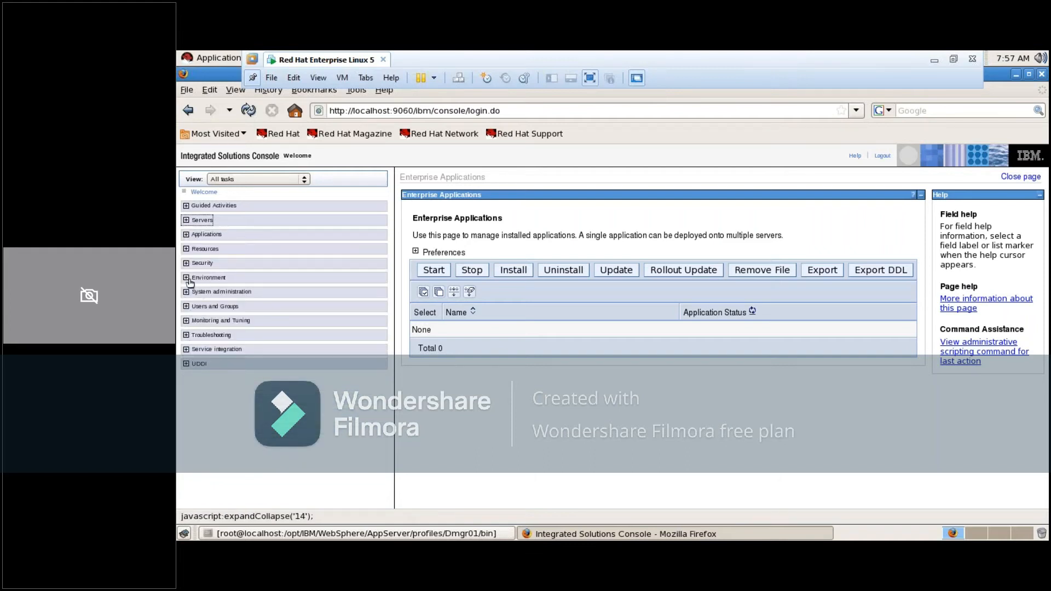
{"action": "left_click", "coordinate": [187, 278]}
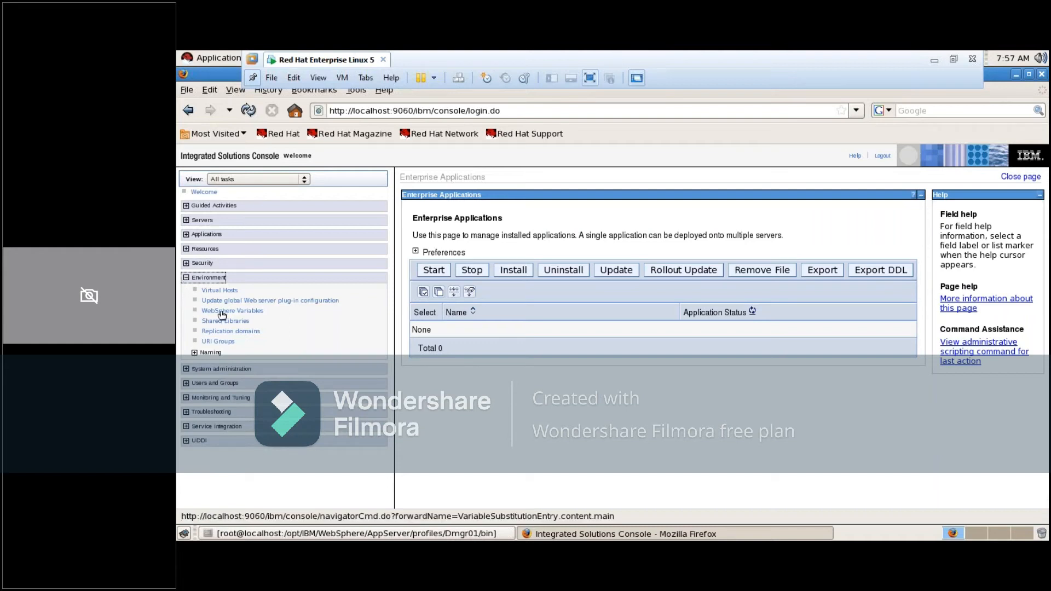
{"action": "left_click", "coordinate": [186, 278]}
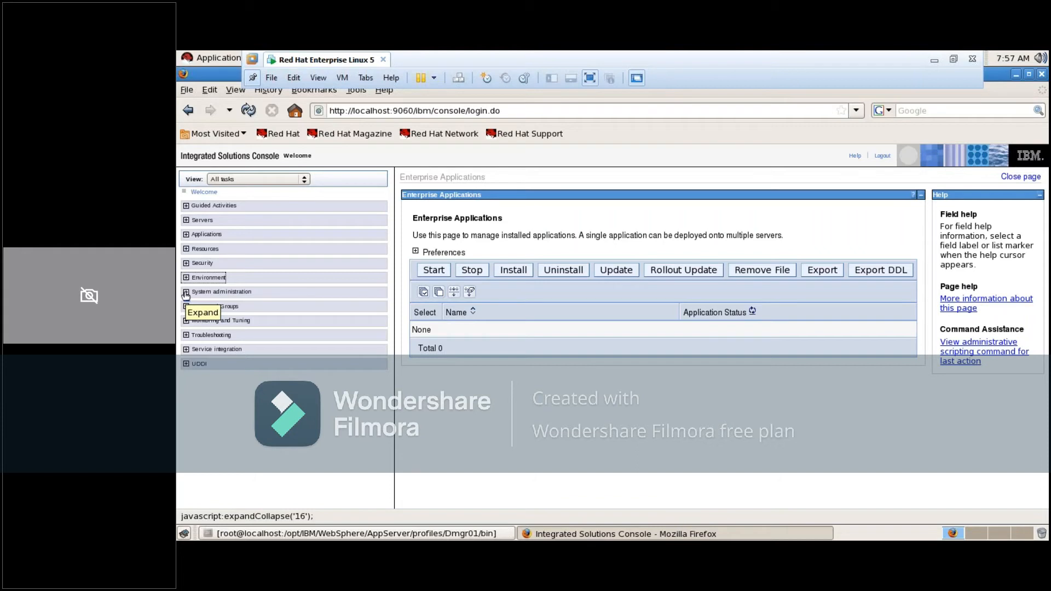
Examine the Deployment manager, Nodes, Node agents and Node groups pages under System administration, and collapse that group
{"action": "left_click", "coordinate": [186, 293]}
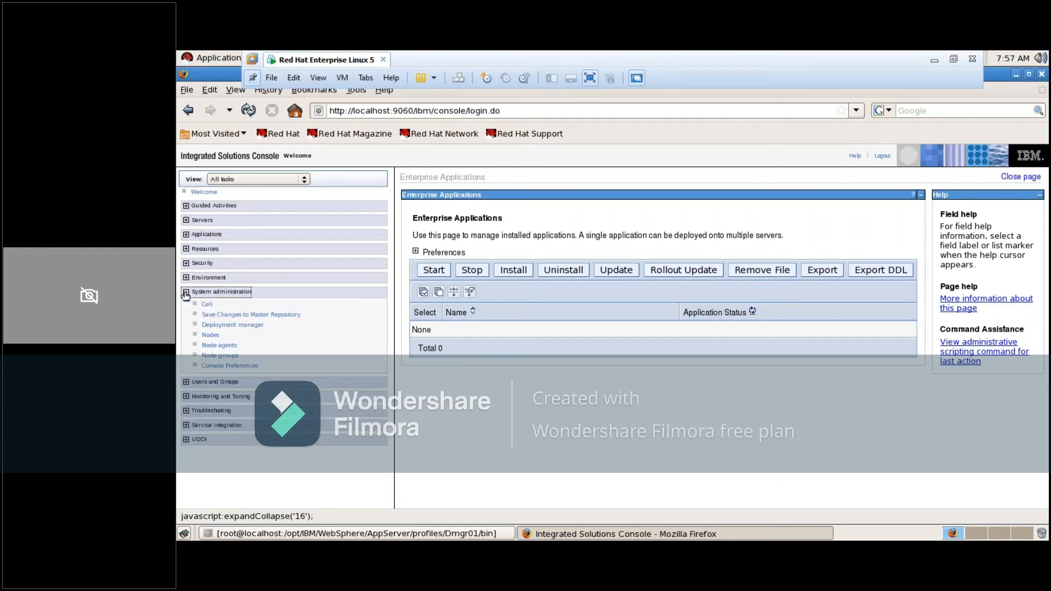
{"action": "left_click", "coordinate": [241, 327]}
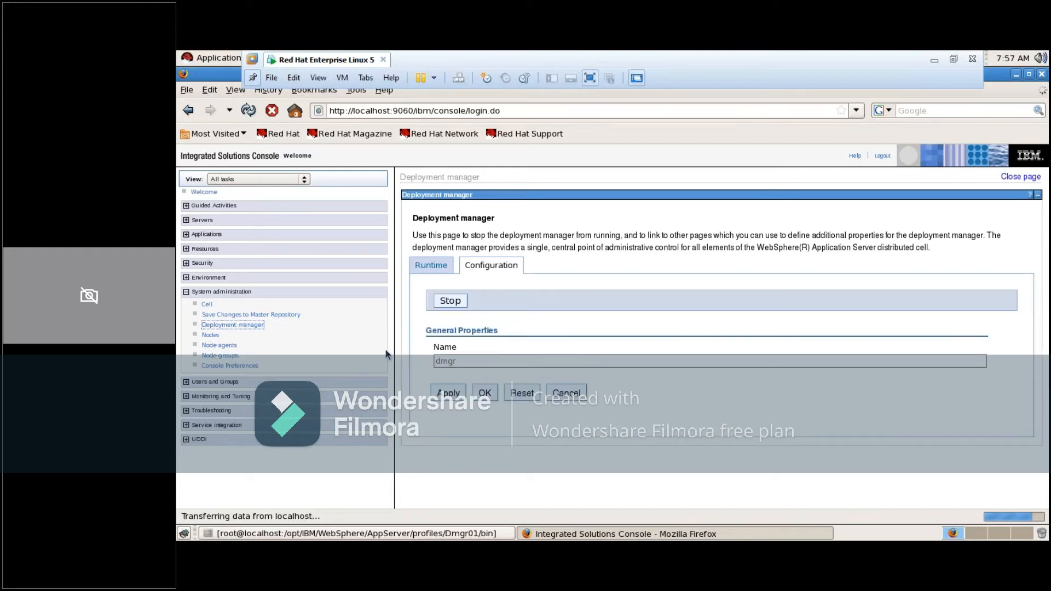
{"action": "left_click", "coordinate": [210, 335]}
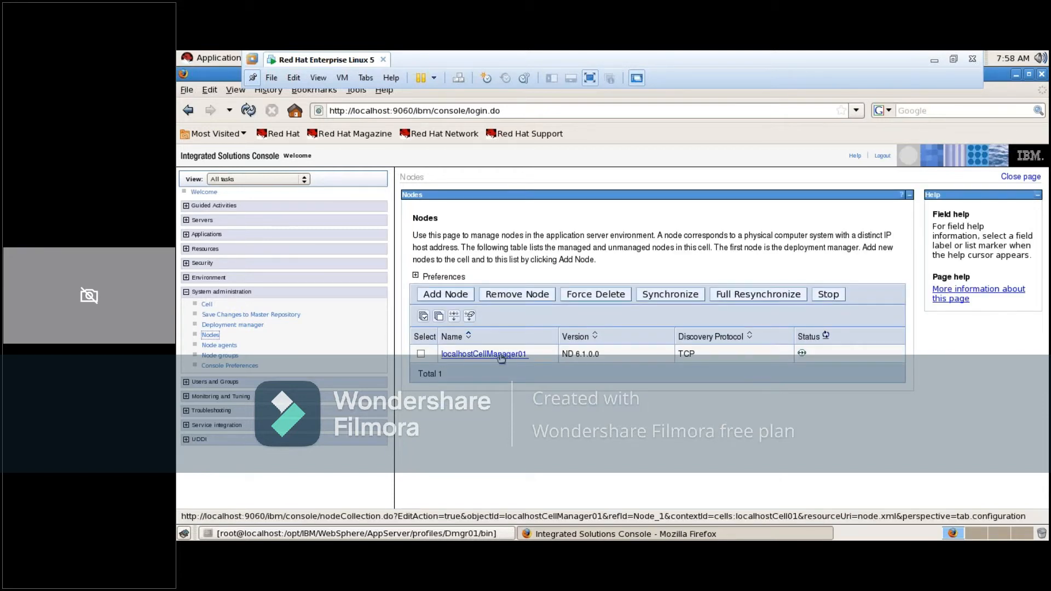
{"action": "left_click", "coordinate": [220, 346]}
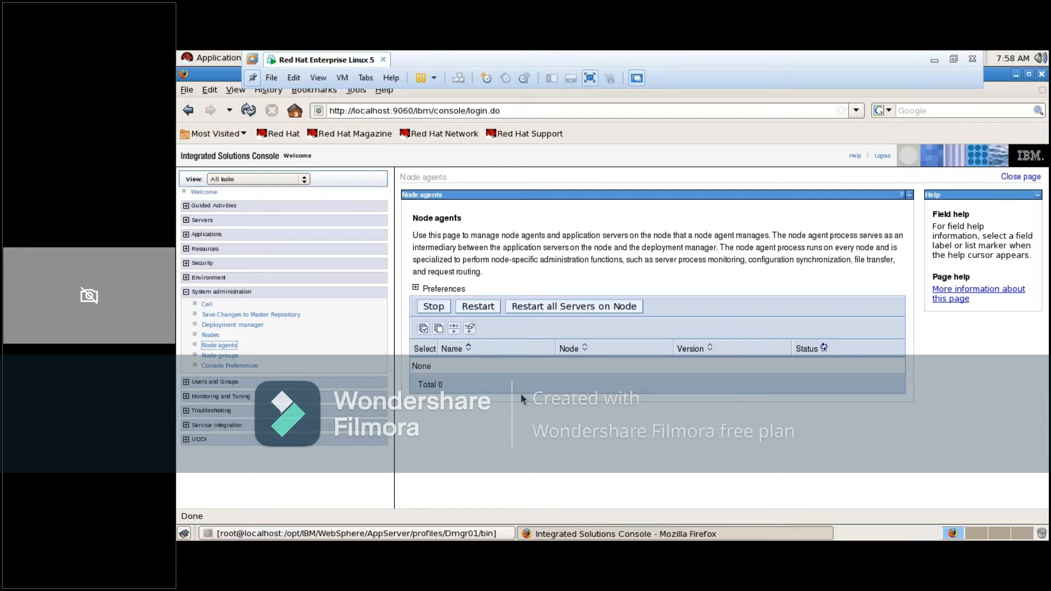
{"action": "left_click", "coordinate": [214, 336]}
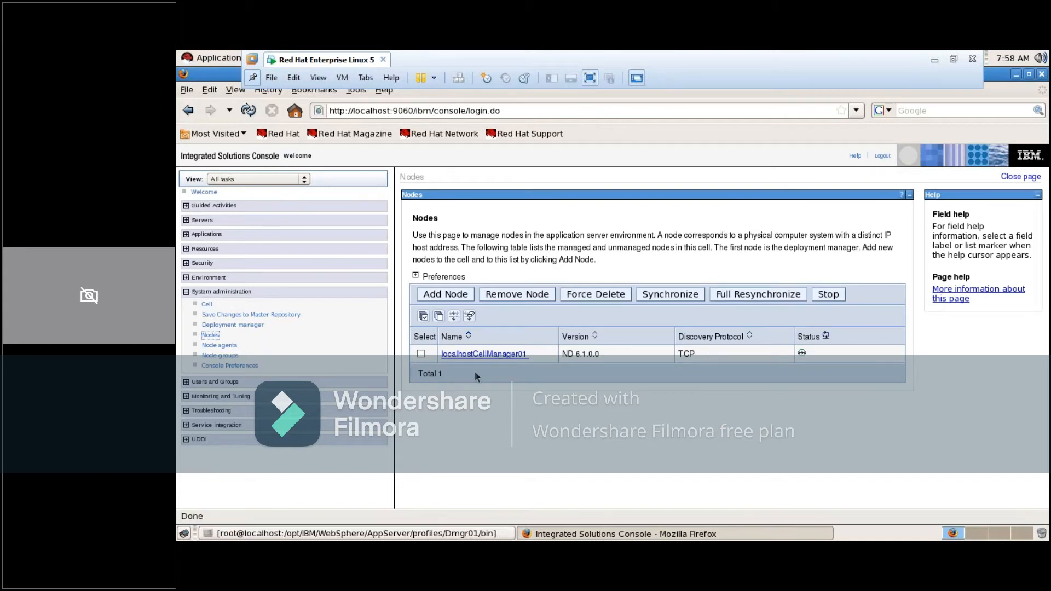
{"action": "left_click", "coordinate": [219, 346]}
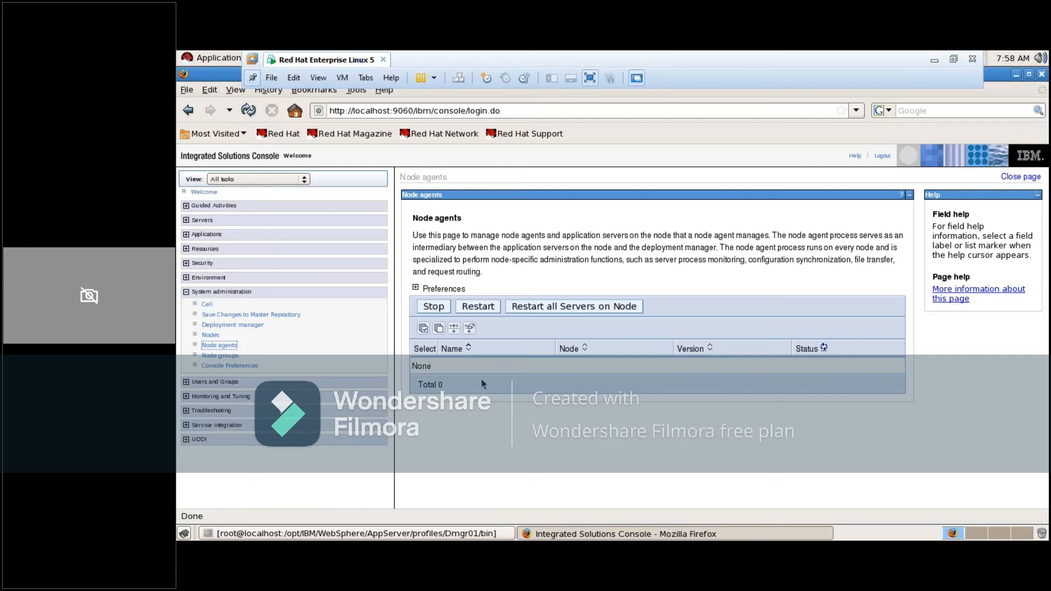
{"action": "left_click", "coordinate": [214, 357]}
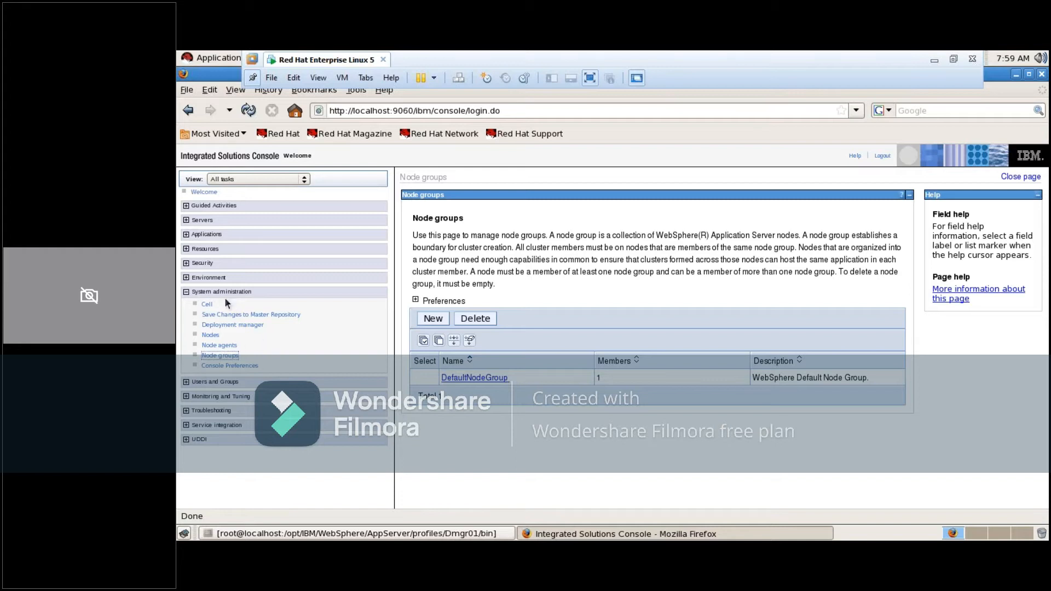
{"action": "left_click", "coordinate": [187, 293]}
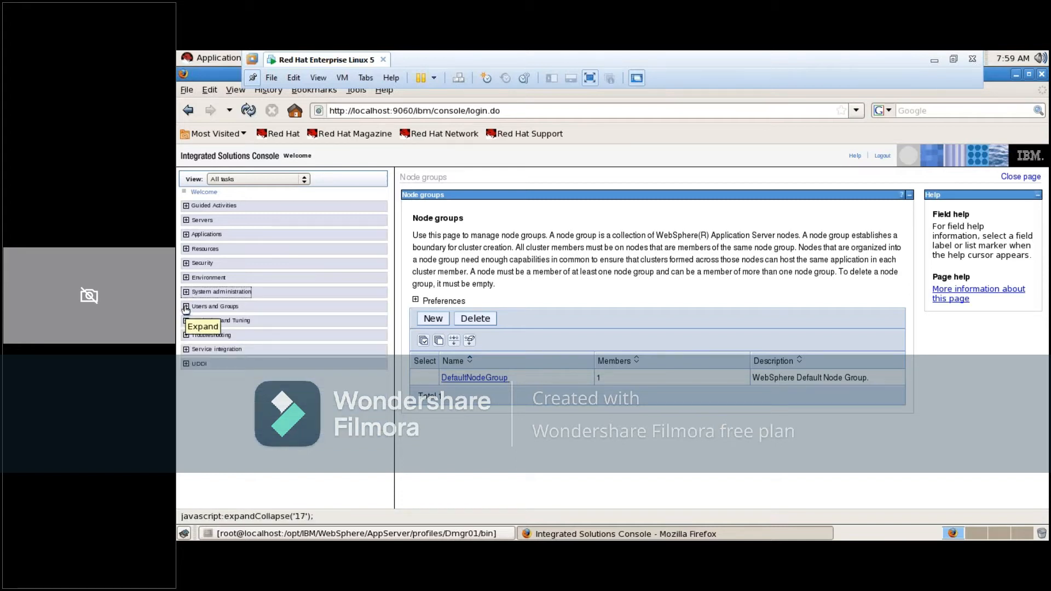
Look through the Users and Groups and the Monitoring and Tuning task groups, collapsing each again
{"action": "left_click", "coordinate": [186, 307]}
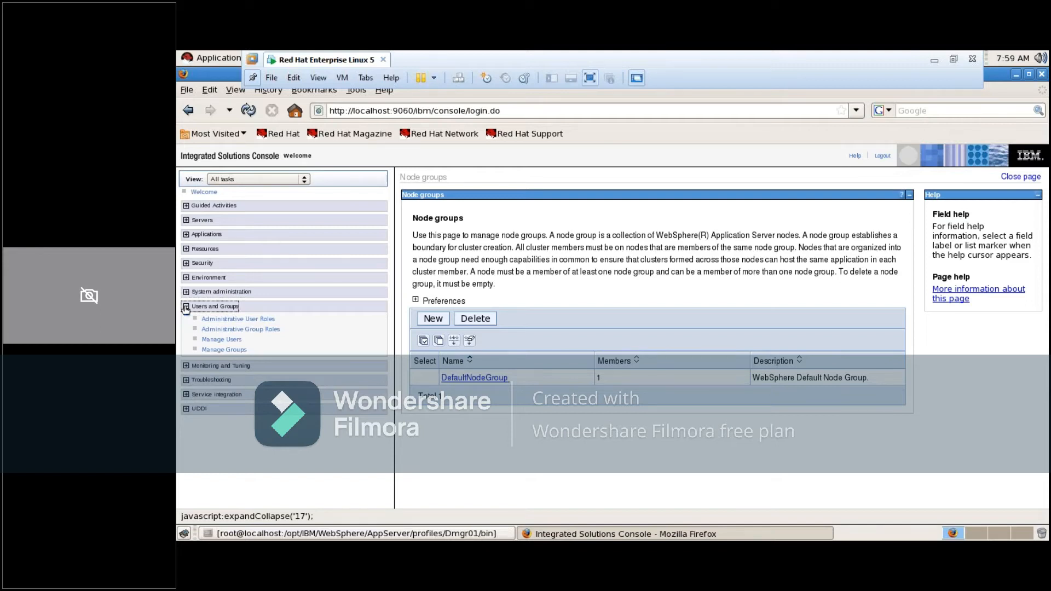
{"action": "left_click", "coordinate": [186, 308]}
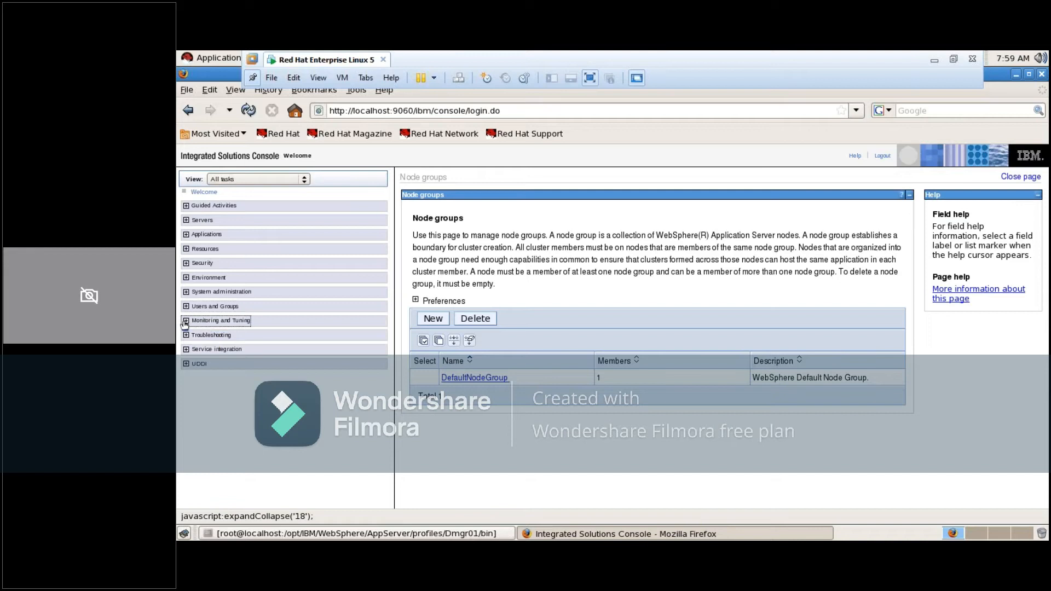
{"action": "left_click", "coordinate": [186, 321]}
{"action": "left_click", "coordinate": [186, 322]}
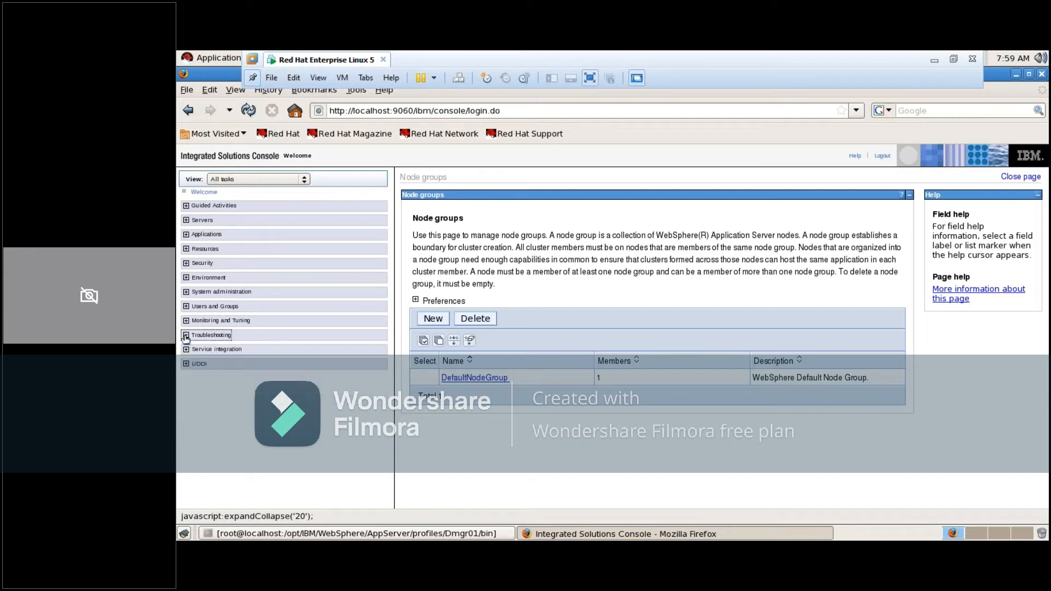
Look through the Troubleshooting, Service integration and UDDI task groups, and collapse all three
{"action": "left_click", "coordinate": [186, 336]}
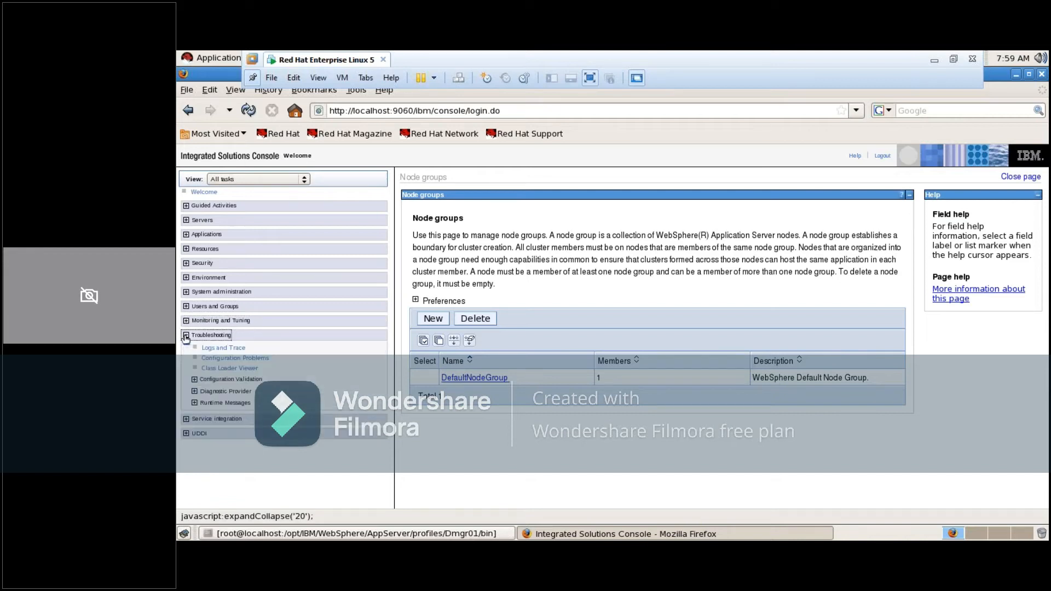
{"action": "left_click", "coordinate": [186, 420]}
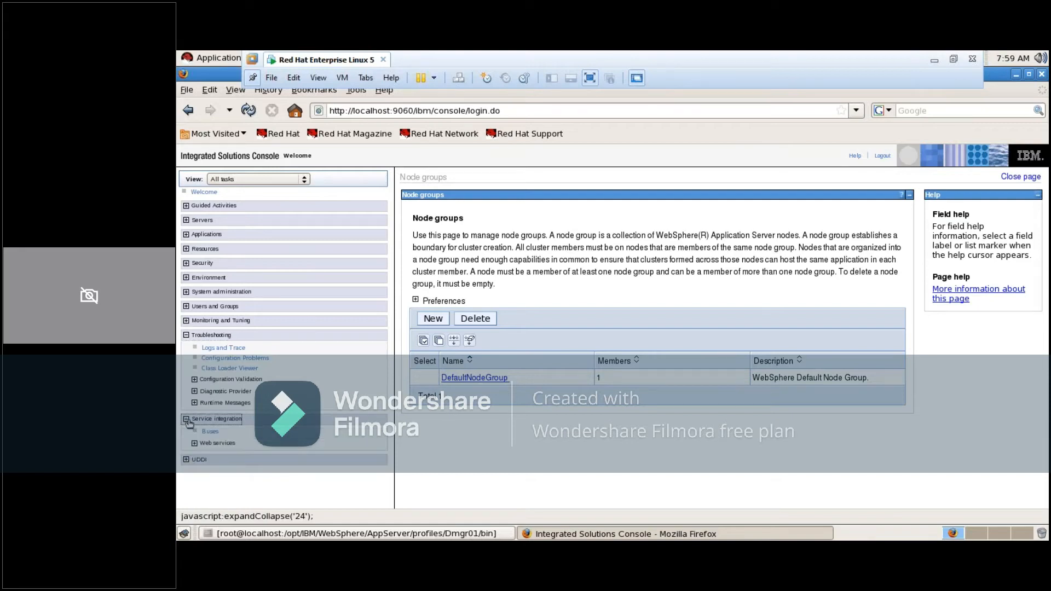
{"action": "left_click", "coordinate": [185, 461]}
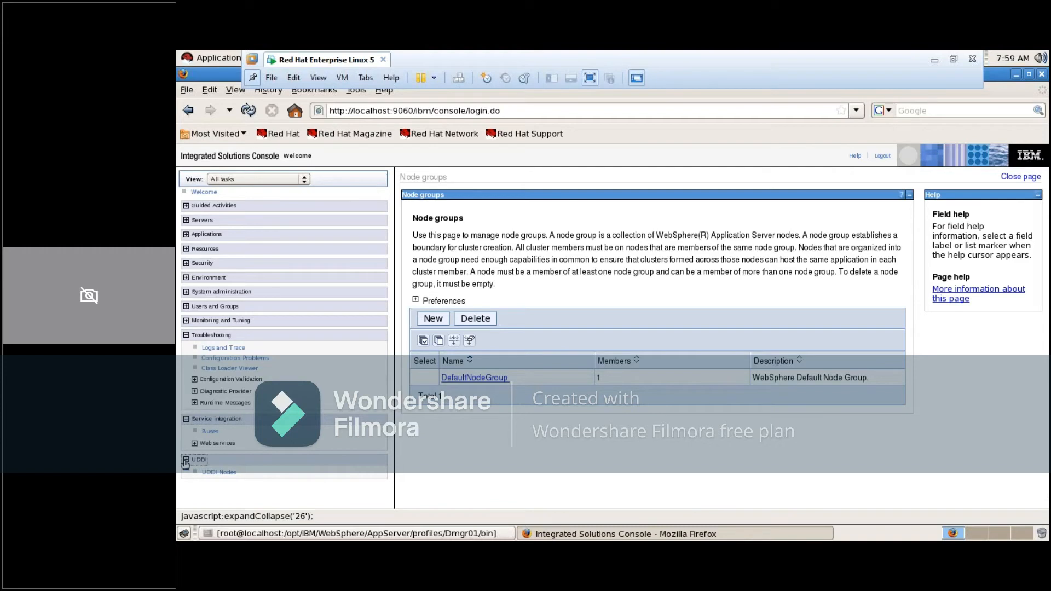
{"action": "left_click", "coordinate": [185, 460]}
{"action": "left_click", "coordinate": [186, 419]}
{"action": "left_click", "coordinate": [186, 335]}
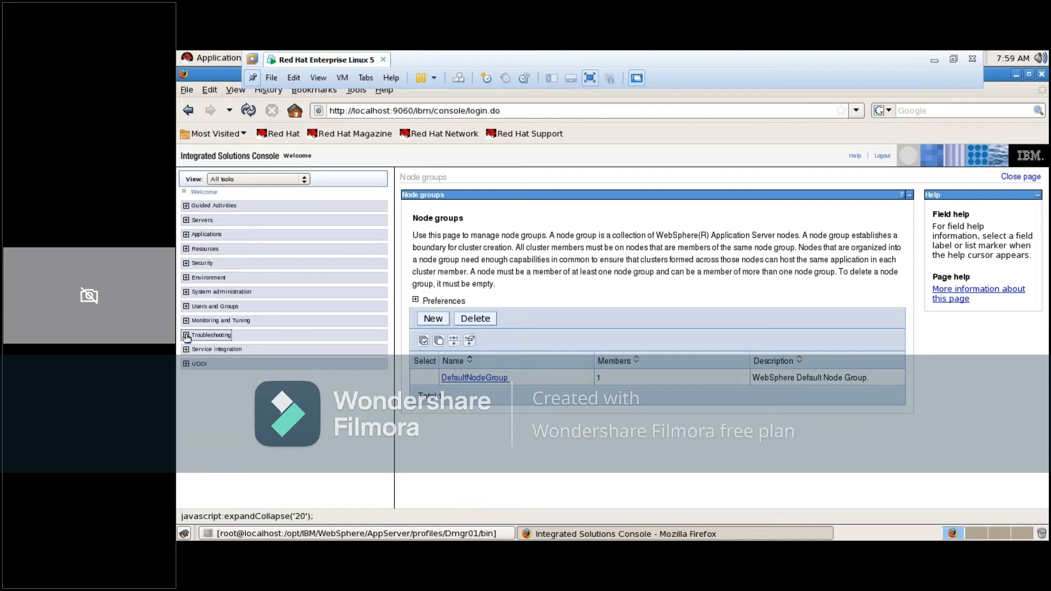
Log out of the Integrated Solutions Console and switch from Firefox to the maximized Dmgr01 bin terminal
{"action": "left_click", "coordinate": [883, 155]}
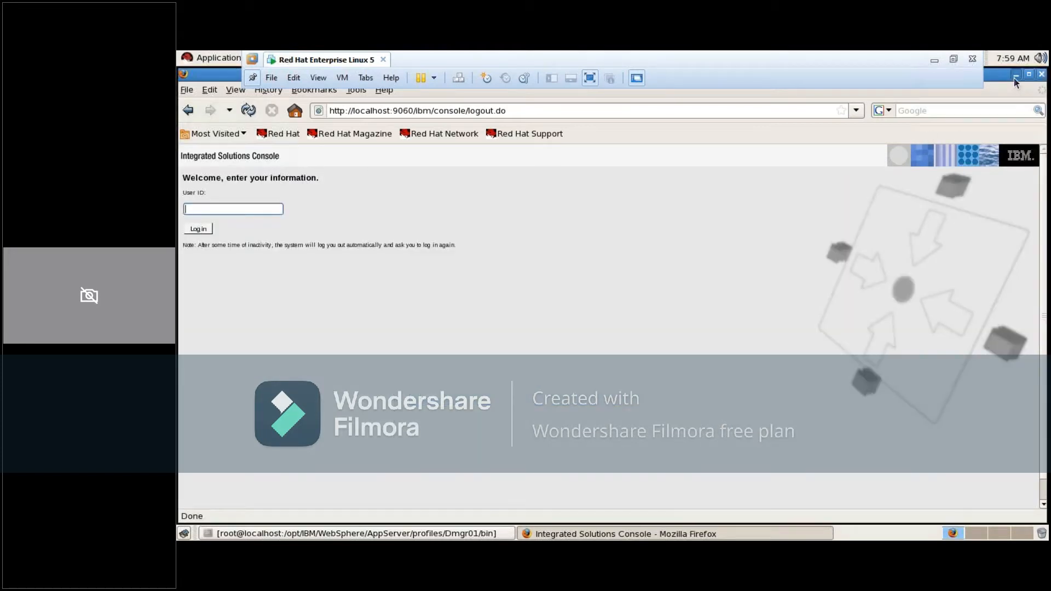
{"action": "left_click", "coordinate": [1015, 77]}
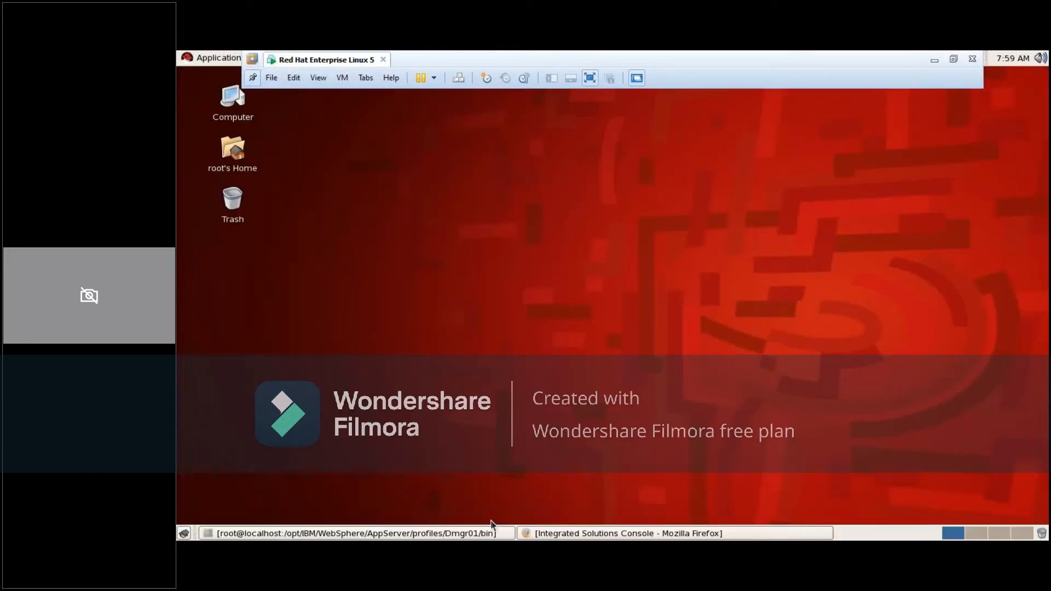
{"action": "left_click", "coordinate": [393, 533]}
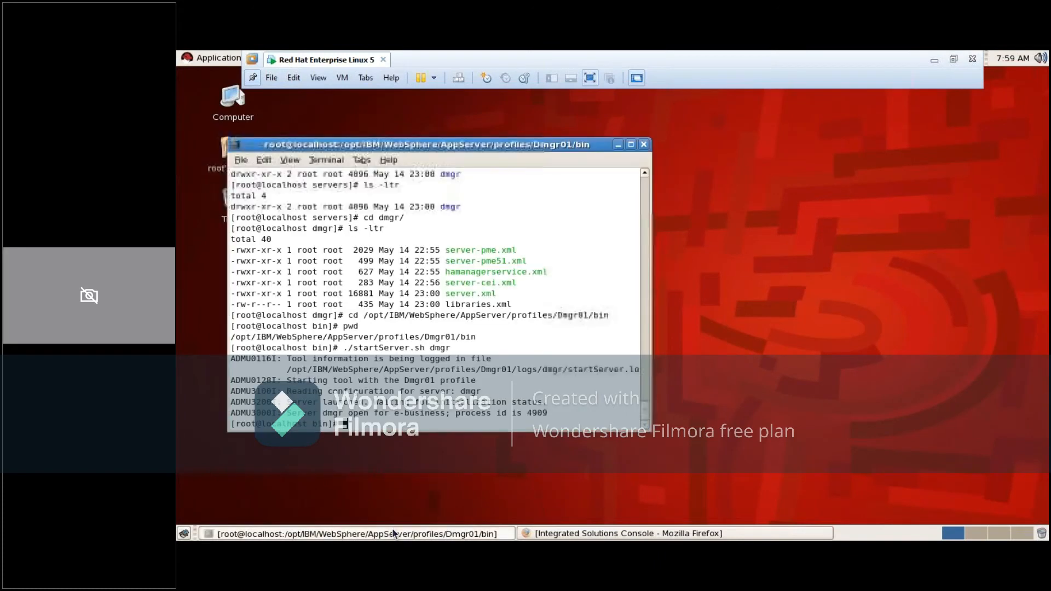
{"action": "left_click", "coordinate": [631, 145]}
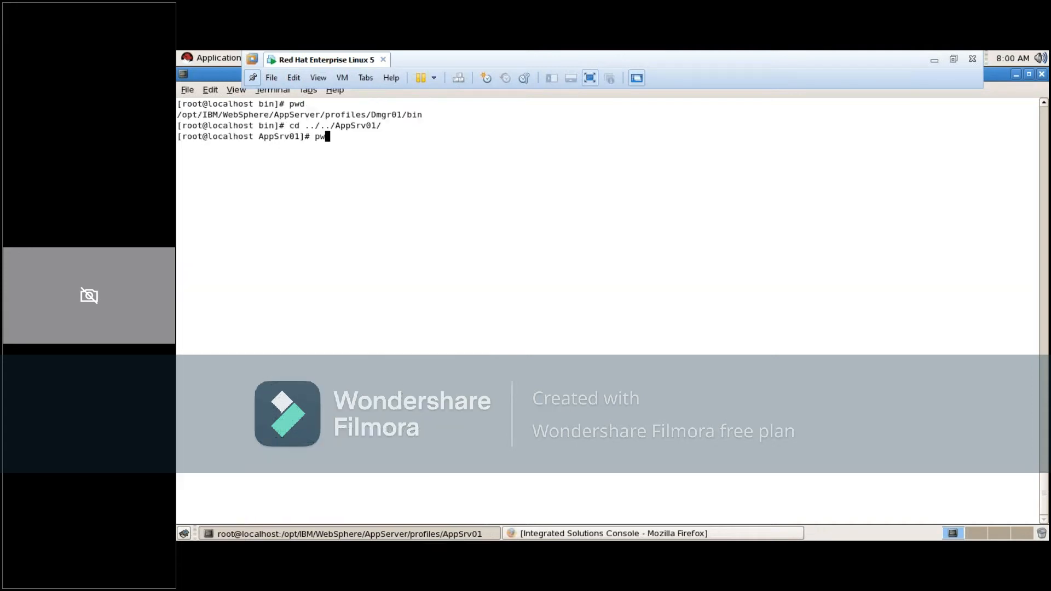
Clear the terminal, change to ../../AppSrv01/ with pwd before and after, and highlight the AppSrv01 profile path
{"action": "type", "text": "wd"}
{"action": "key", "text": "Return"}
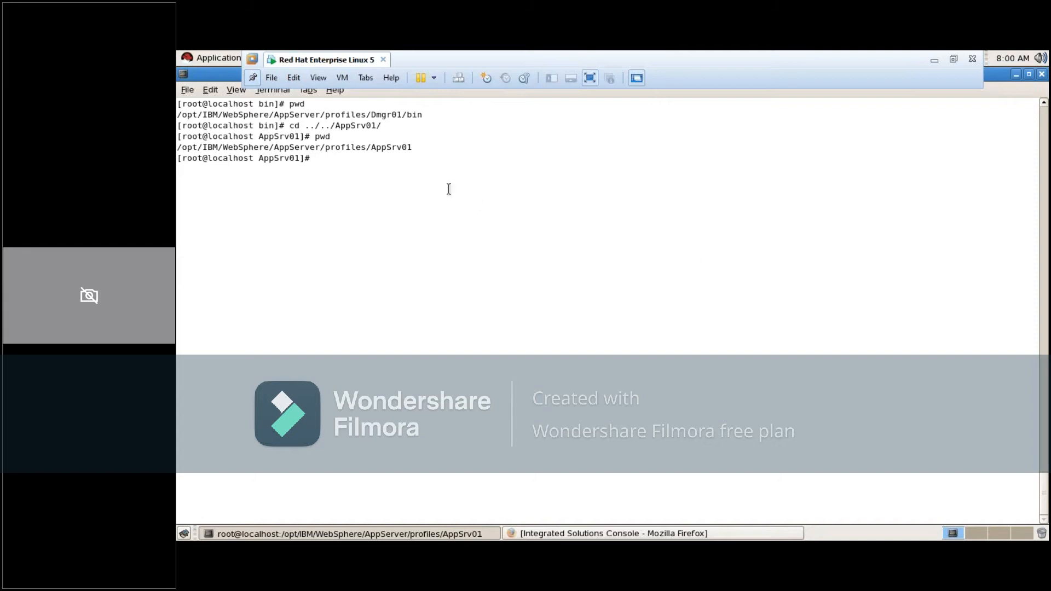
{"action": "triple_click", "coordinate": [376, 148]}
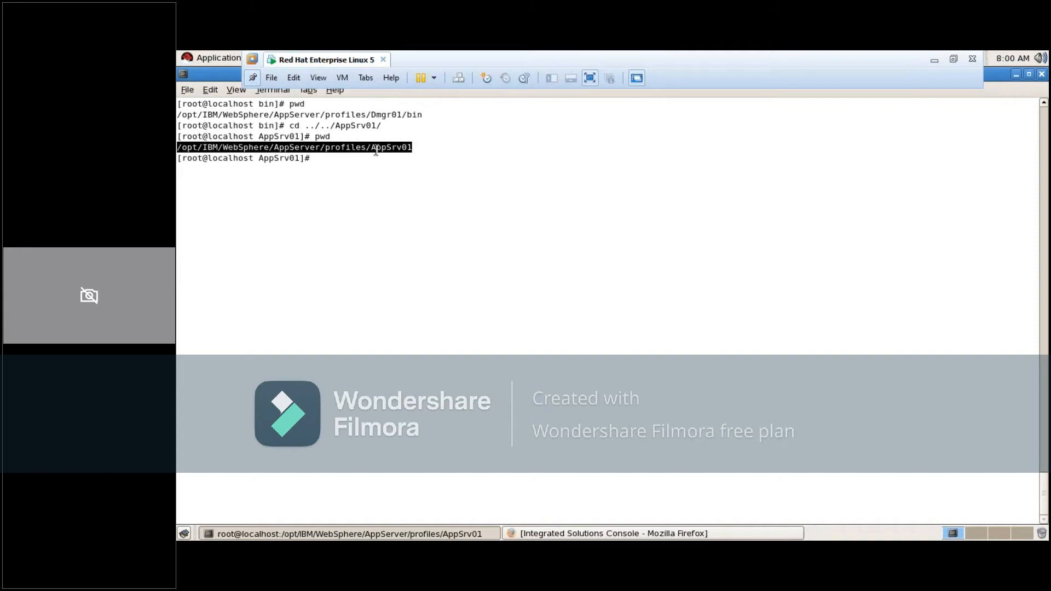
{"action": "left_click", "coordinate": [347, 175]}
List the AppSrv01 profile directory with ls -ltr and change into its config directory
{"action": "type", "text": "ls -ltr"}
{"action": "key", "text": "Return"}
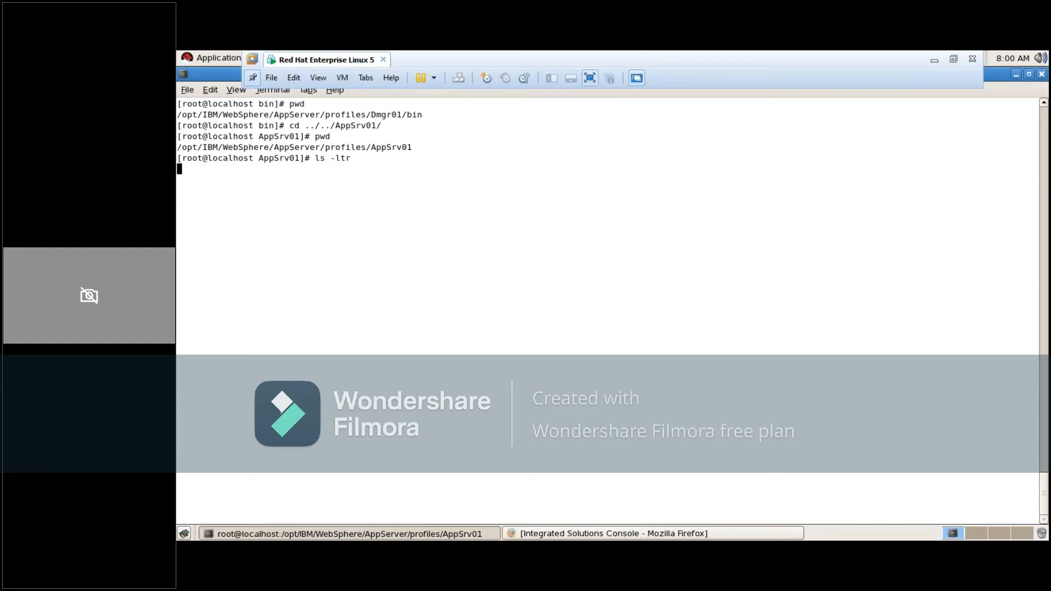
{"action": "type", "text": "cd c"}
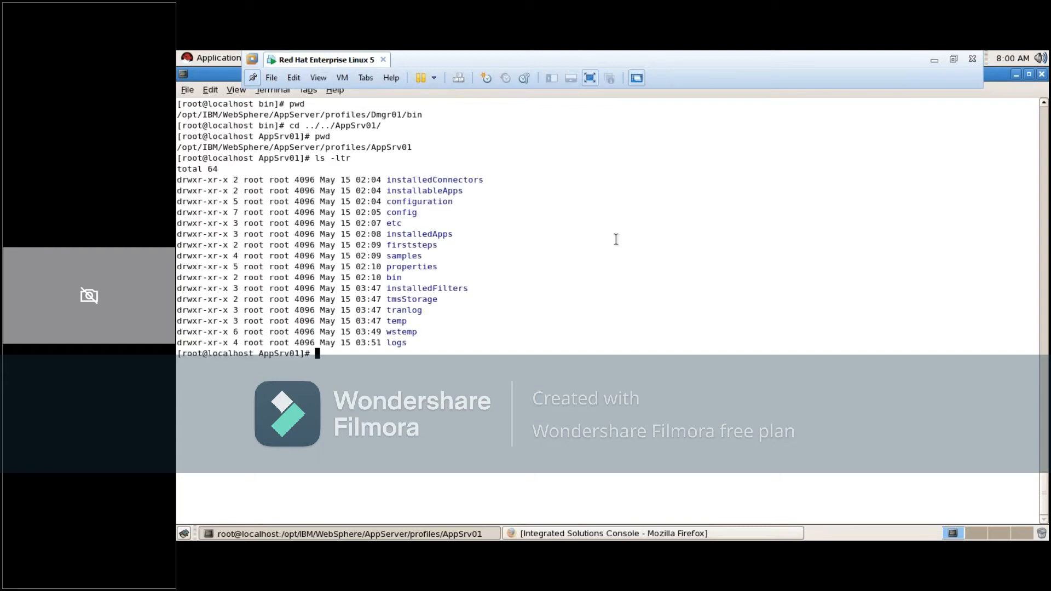
{"action": "type", "text": "onfig"}
{"action": "key", "text": "Return"}
List the config directory with ls -ltr and change into its cells directory
{"action": "type", "text": "ls "}
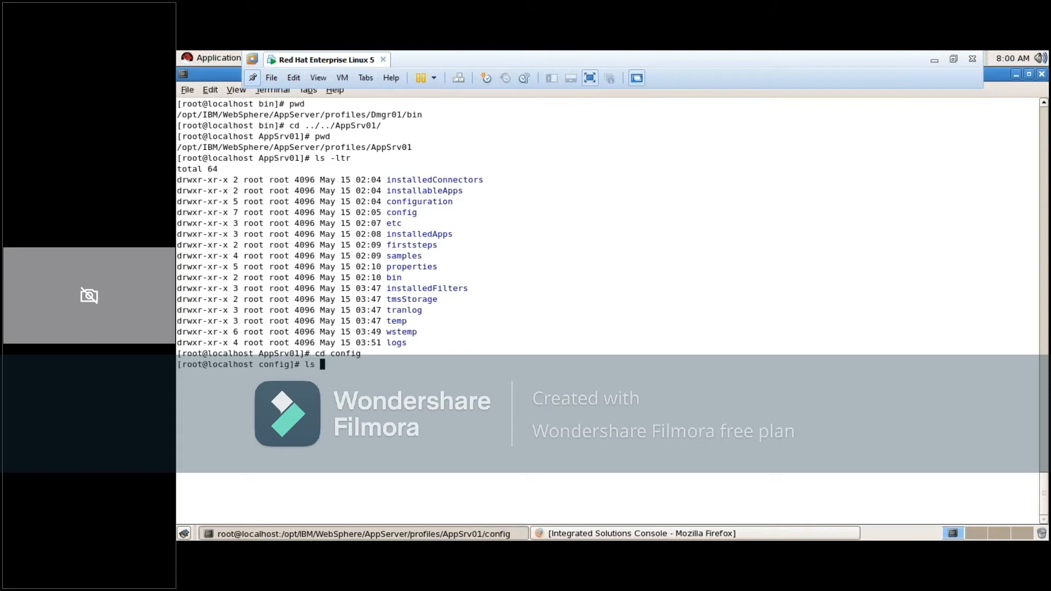
{"action": "type", "text": "-ltr"}
{"action": "key", "text": "Return"}
{"action": "type", "text": "cd cells"}
{"action": "key", "text": "Return"}
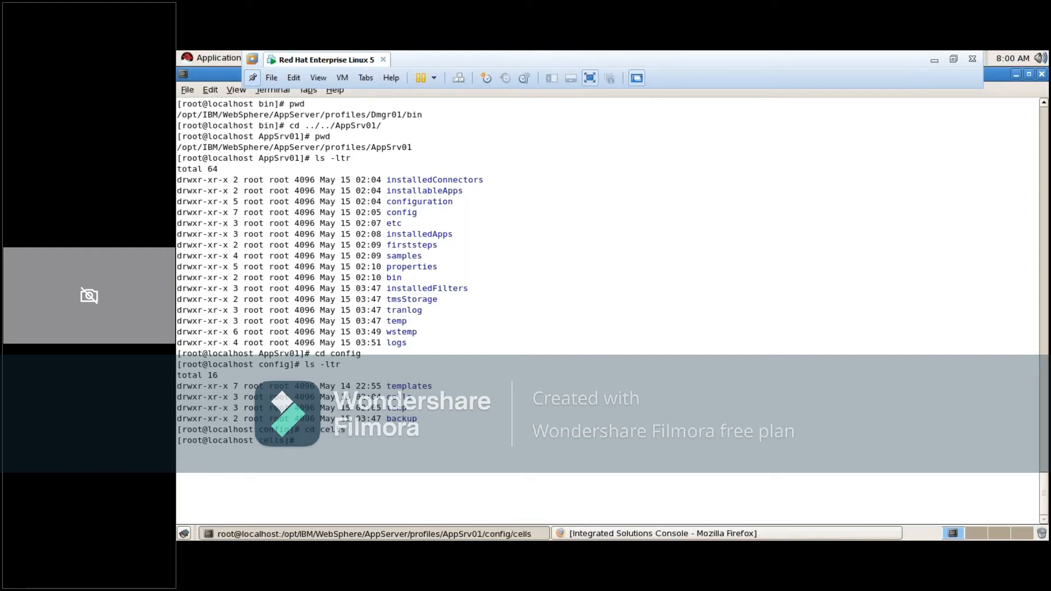
List the cells directory with ls -ltr and highlight the localhostNode01Cell directory name
{"action": "type", "text": "ls -ltr"}
{"action": "key", "text": "Return"}
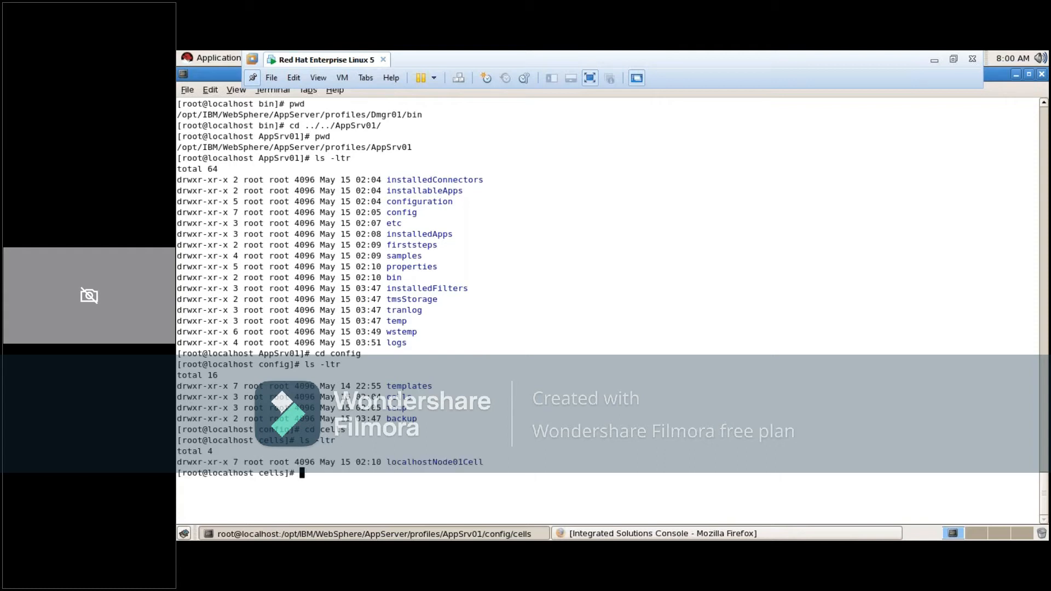
{"action": "double_click", "coordinate": [453, 463]}
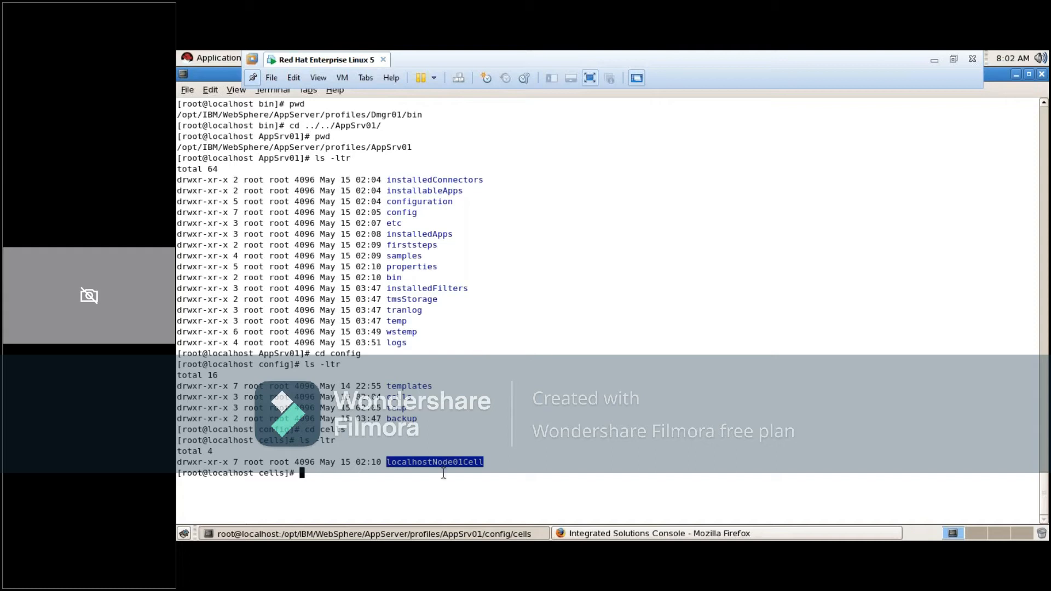
Change into the localhostNode01Cell directory and list its contents with ls -ltr
{"action": "left_click", "coordinate": [478, 463]}
{"action": "type", "text": "cd ce"}
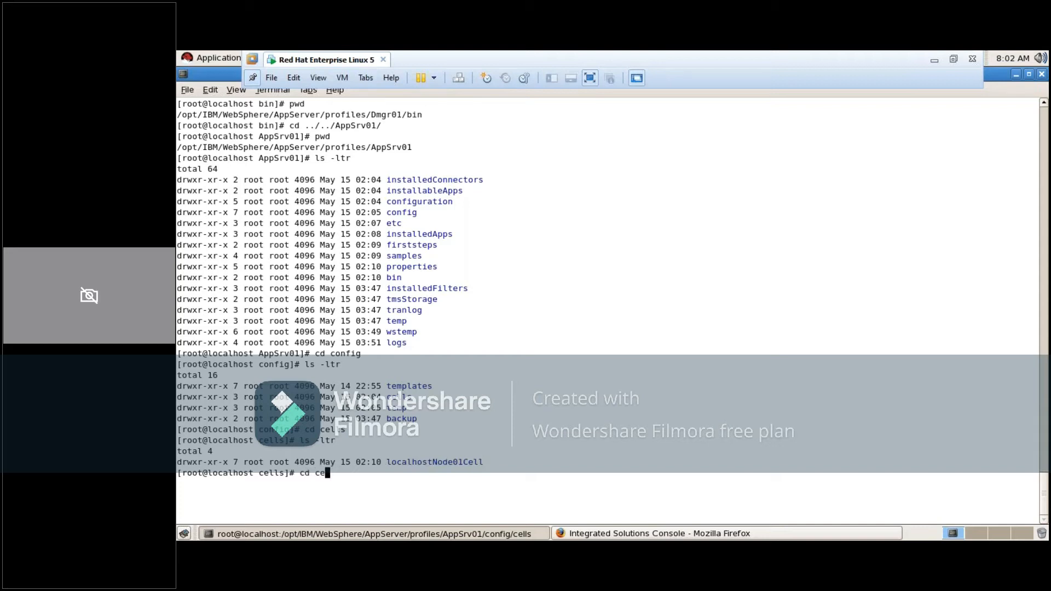
{"action": "key", "text": "BackSpace"}
{"action": "key", "text": "BackSpace"}
{"action": "type", "text": "l"}
{"action": "key", "text": "Tab"}
{"action": "key", "text": "Return"}
{"action": "type", "text": "ls -ltr"}
{"action": "key", "text": "Return"}
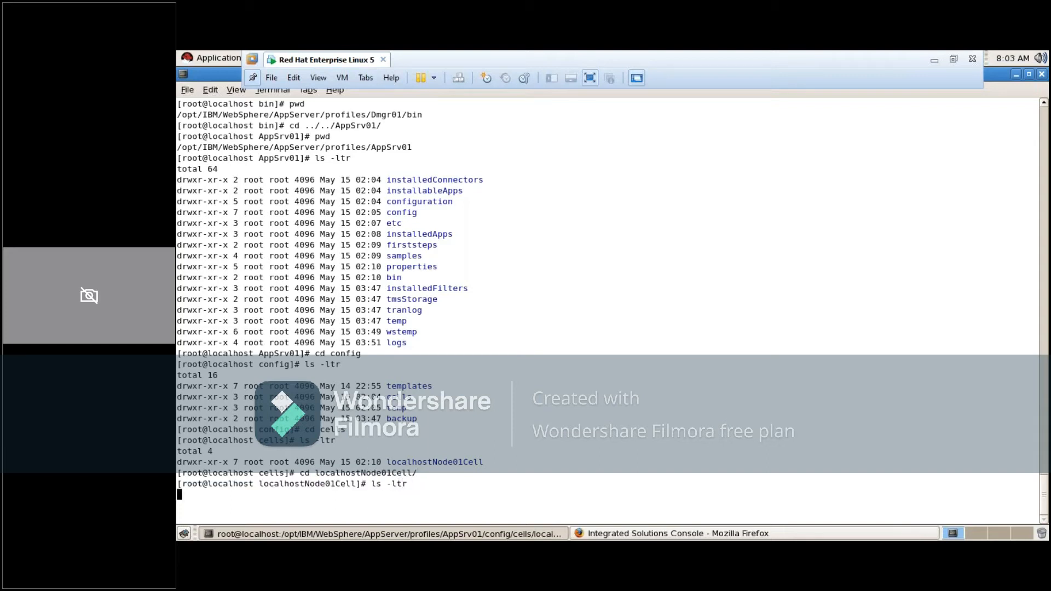
Change into the cell's nodes directory and list its contents with ls -ltr
{"action": "type", "text": "cd "}
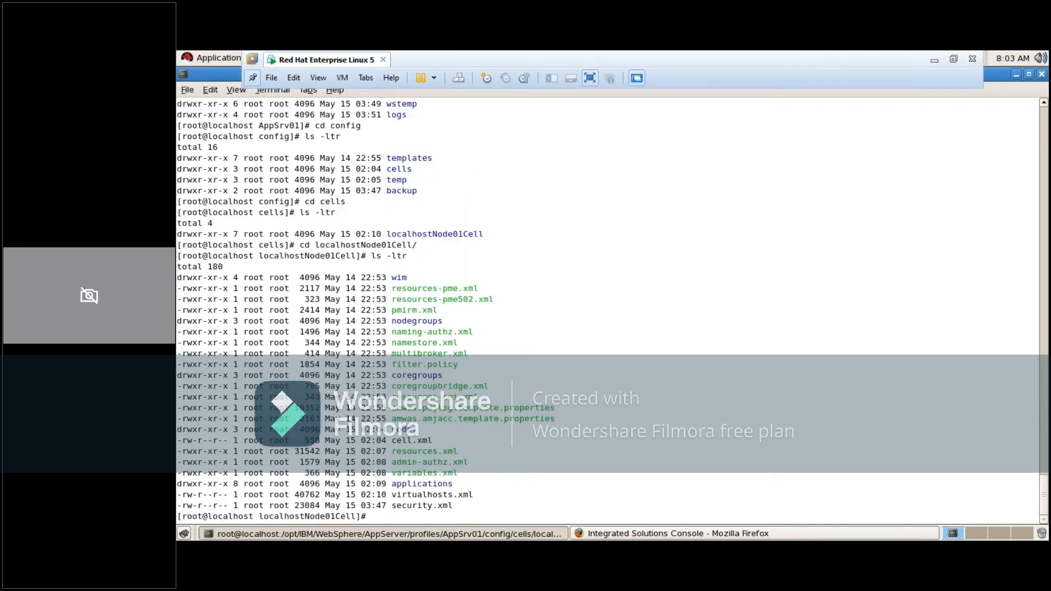
{"action": "type", "text": "node"}
{"action": "type", "text": "s"}
{"action": "key", "text": "Tab"}
{"action": "key", "text": "Return"}
{"action": "type", "text": "ls -ltr"}
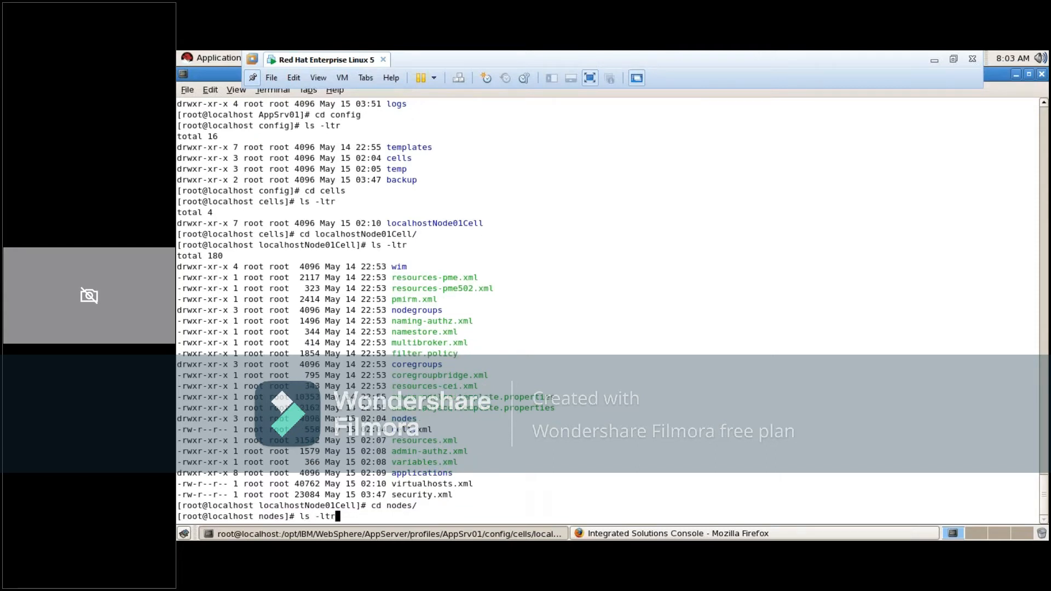
{"action": "key", "text": "Return"}
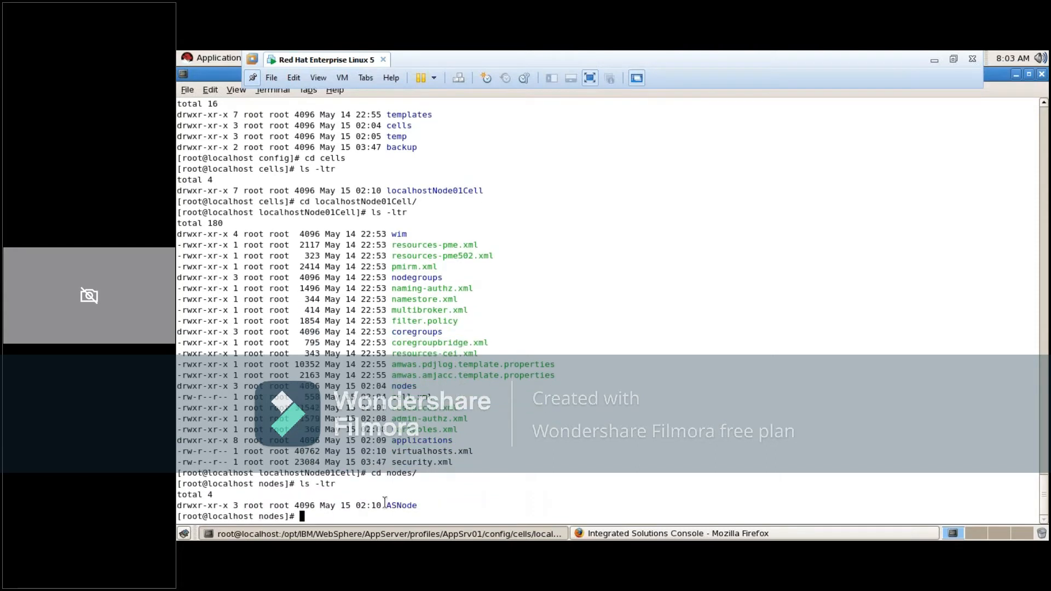
Highlight the ASNode directory name, change into ASNode/, and list its contents with ls -ltr
{"action": "double_click", "coordinate": [410, 504]}
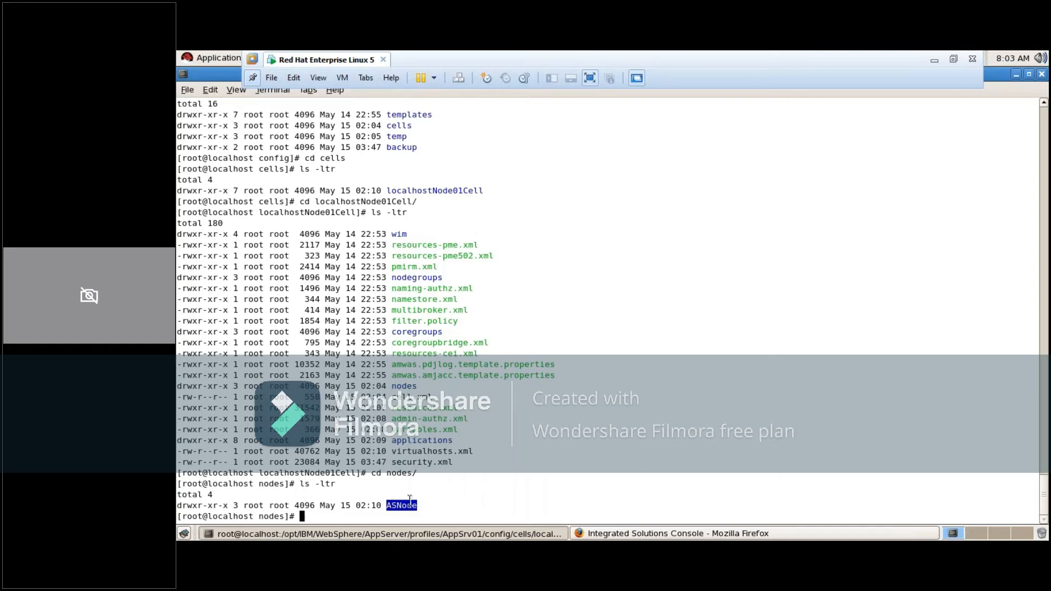
{"action": "left_click", "coordinate": [461, 488]}
{"action": "type", "text": "cd ASNode/"}
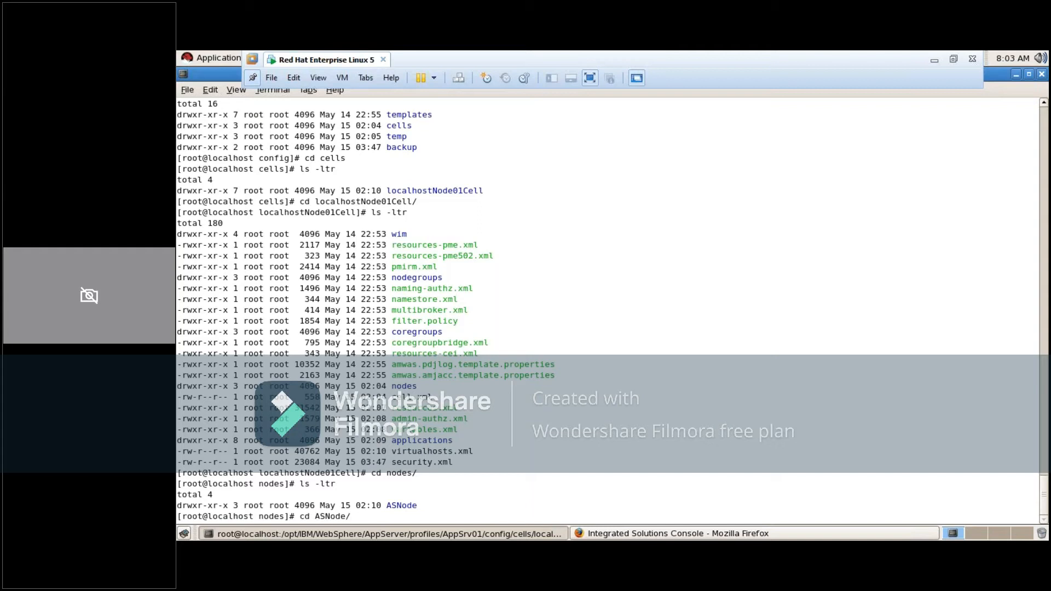
{"action": "key", "text": "Return"}
{"action": "type", "text": "ls "}
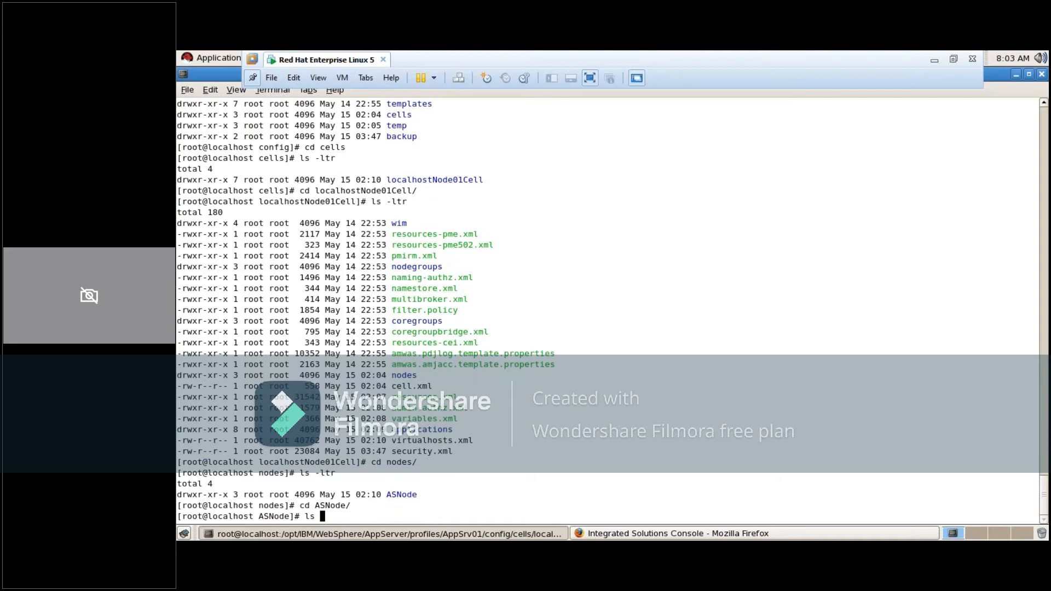
{"action": "type", "text": "-ltr"}
{"action": "key", "text": "Return"}
Change into the servers directory of ASNode and list its contents with ls -ltr
{"action": "type", "text": "cd servers/"}
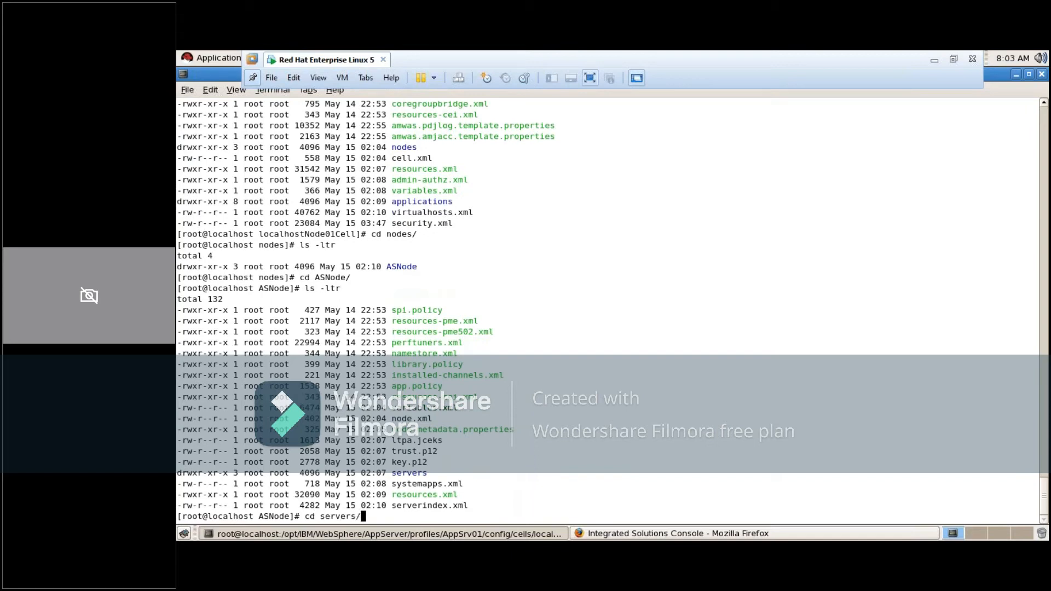
{"action": "key", "text": "Return"}
{"action": "type", "text": "ls -ltr"}
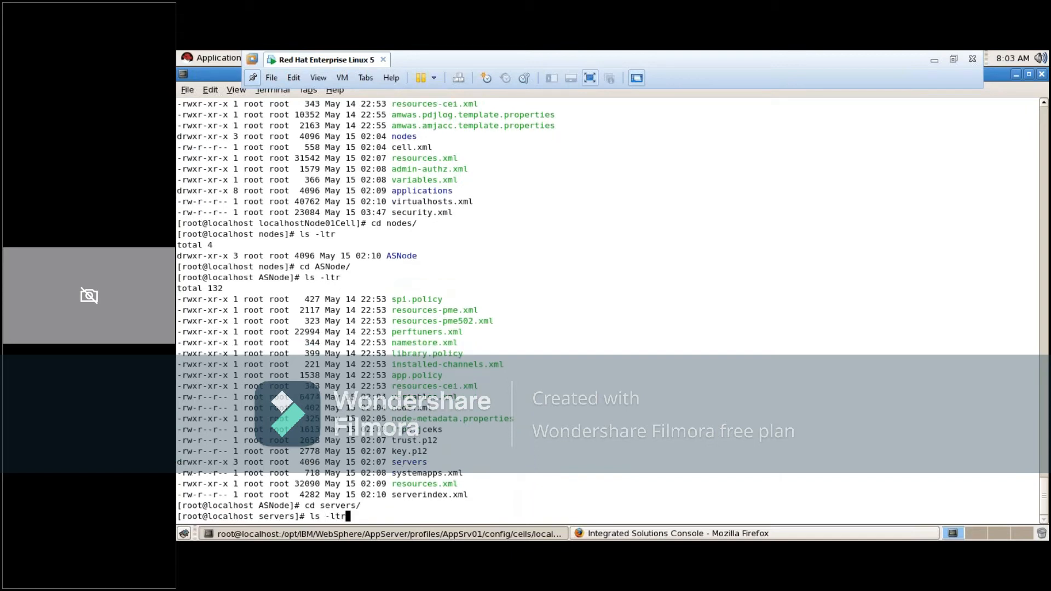
{"action": "key", "text": "Return"}
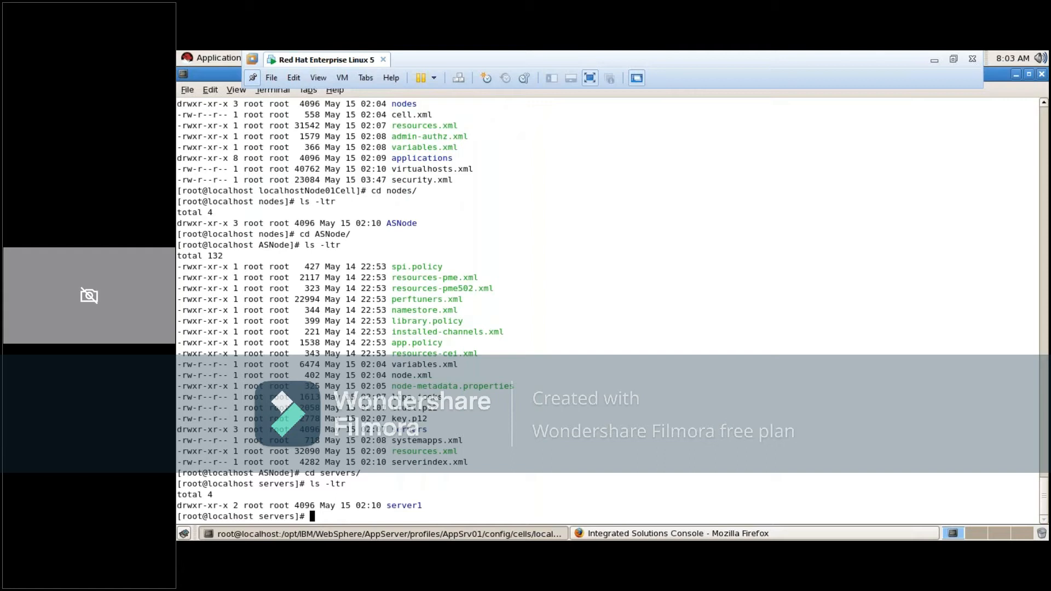
Change into the server1 directory and list its configuration files with ls -ltr
{"action": "type", "text": "cd se"}
{"action": "key", "text": "Tab"}
{"action": "key", "text": "Return"}
{"action": "type", "text": "ls -ltr"}
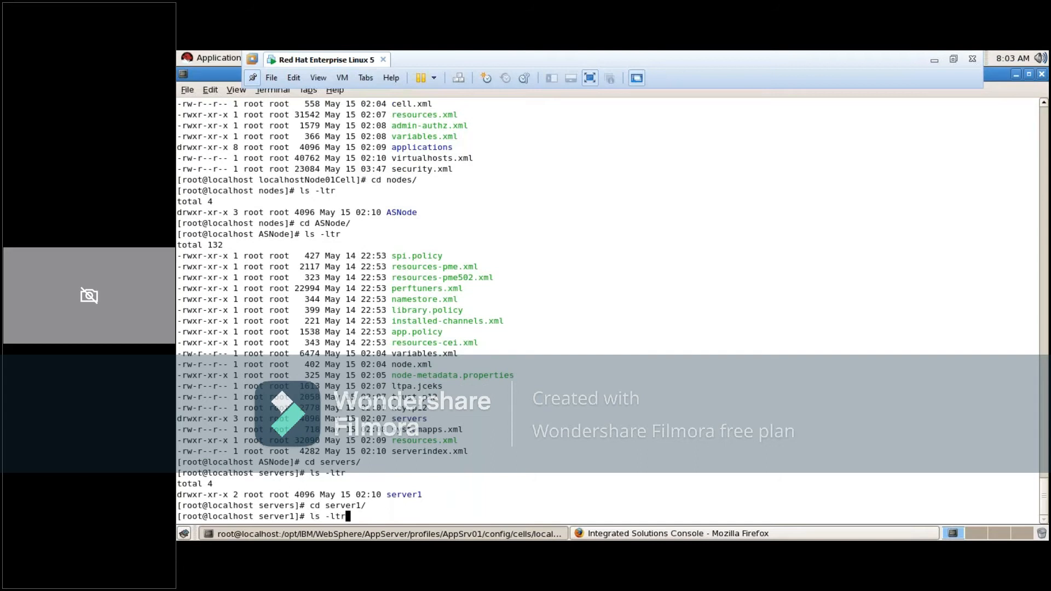
{"action": "key", "text": "Return"}
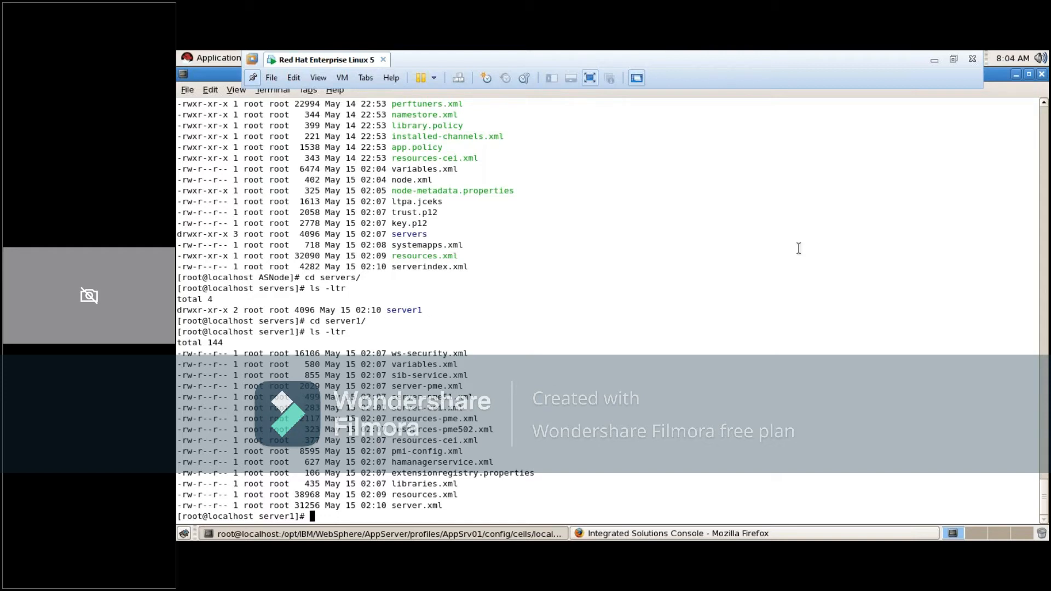
Review the earlier AppSrv01 listings from config through cells and nodes in the terminal output, highlighting the ASNode directory name
{"action": "left_click", "coordinate": [1044, 112]}
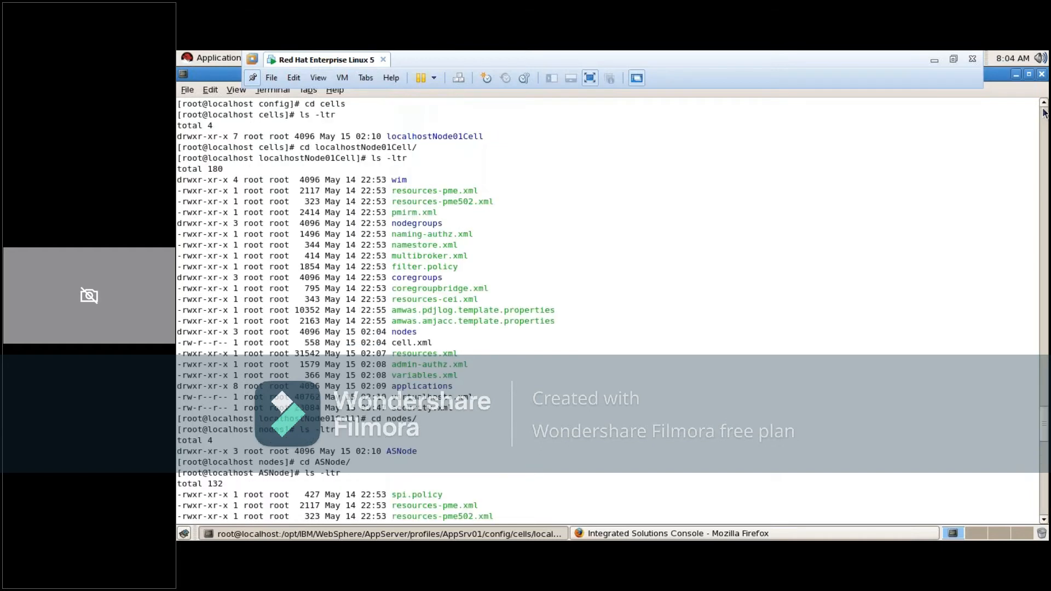
{"action": "left_click", "coordinate": [1043, 113]}
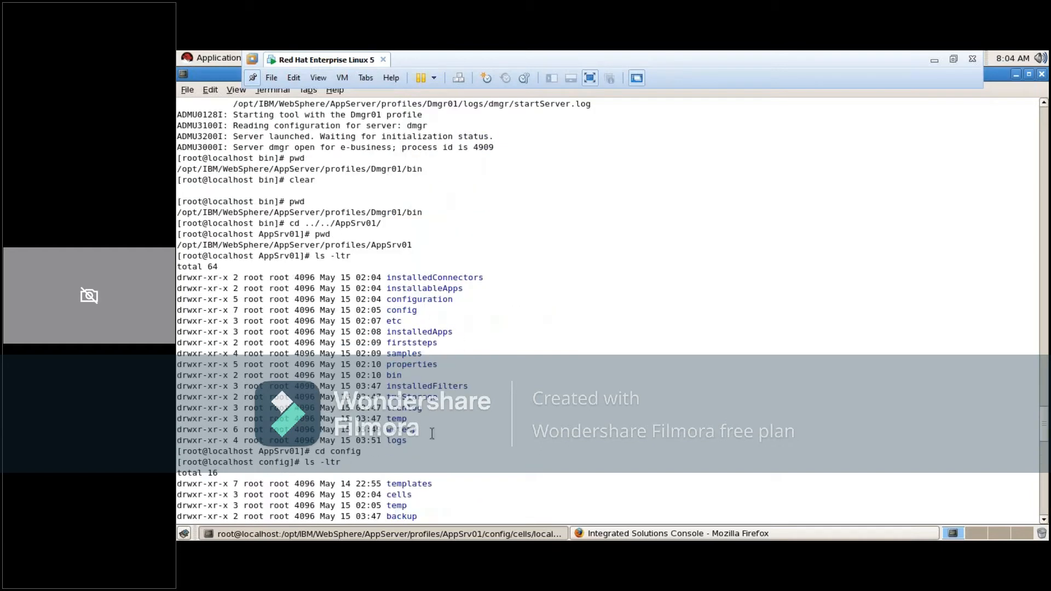
{"action": "left_click", "coordinate": [1043, 520]}
{"action": "left_click", "coordinate": [1044, 520]}
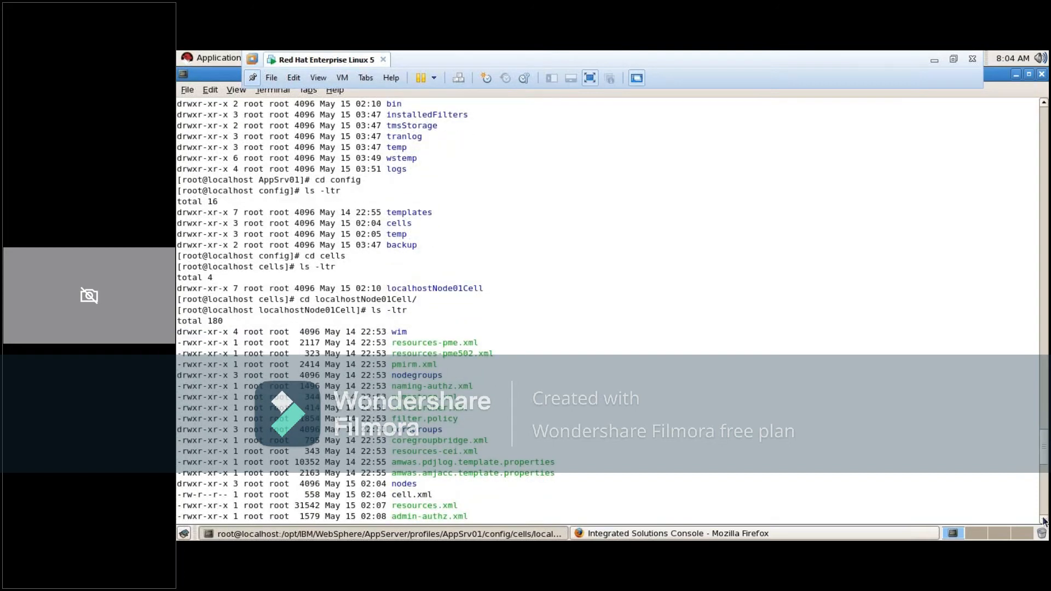
{"action": "left_click", "coordinate": [1044, 520]}
{"action": "left_click", "coordinate": [1044, 520]}
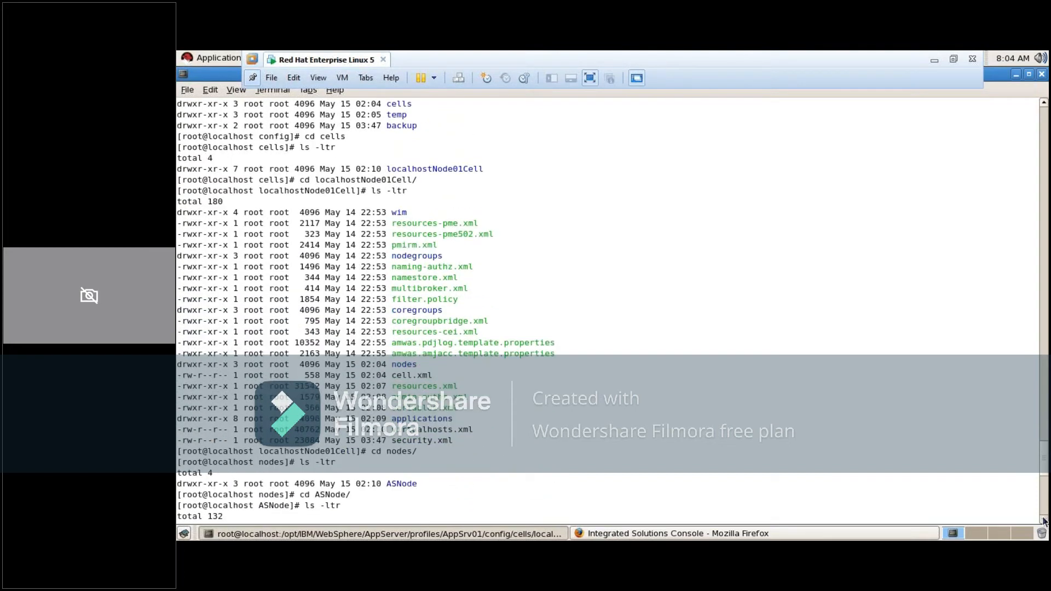
{"action": "scroll", "coordinate": [771, 472], "scroll_direction": "down", "scroll_amount": 4}
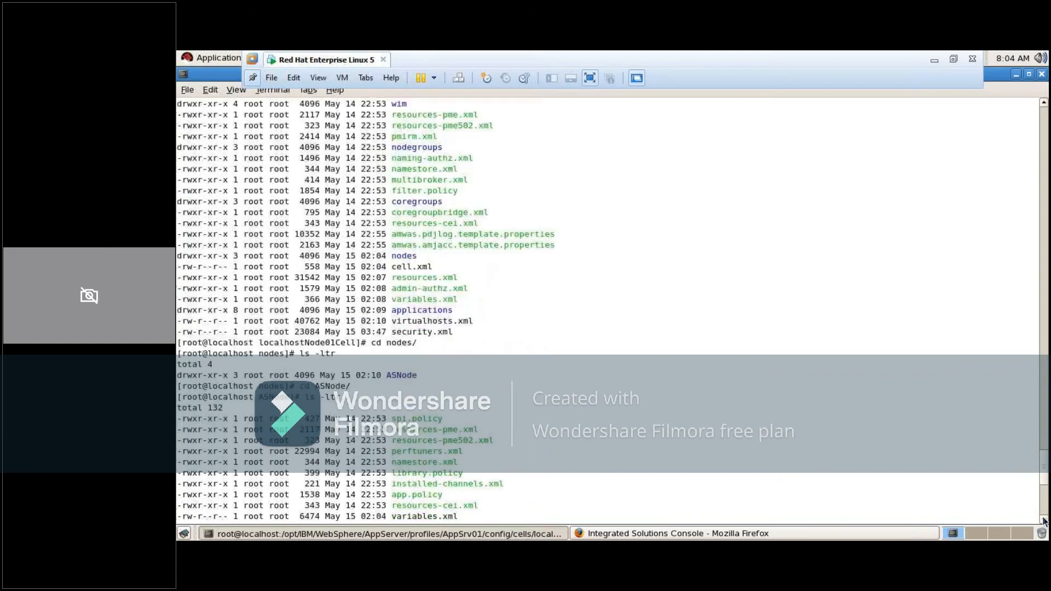
{"action": "double_click", "coordinate": [401, 343]}
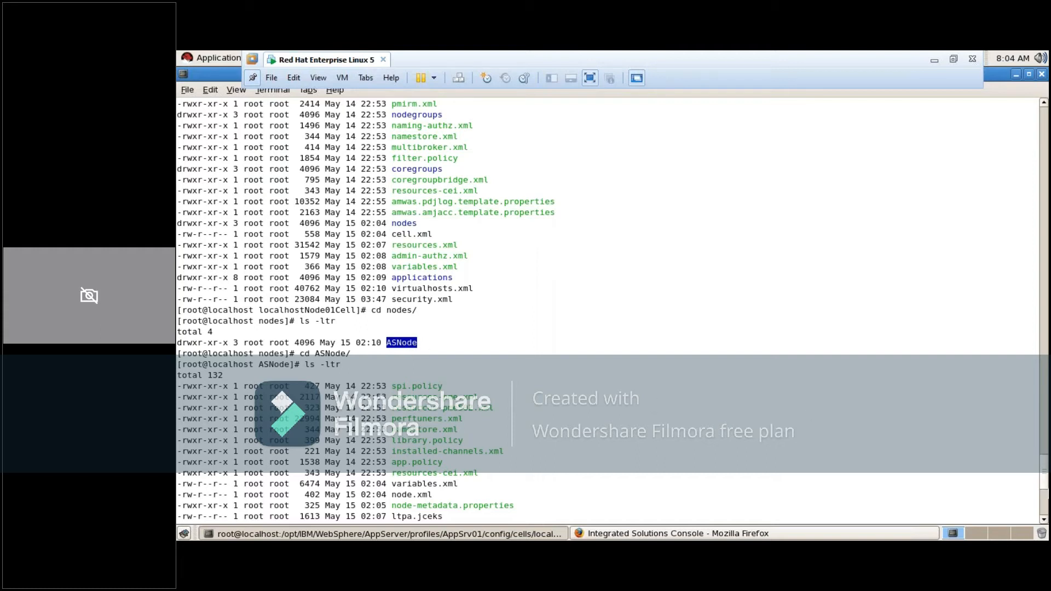
{"action": "scroll", "coordinate": [608, 312], "scroll_direction": "down", "scroll_amount": 1}
{"action": "scroll", "coordinate": [608, 312], "scroll_direction": "down", "scroll_amount": 1}
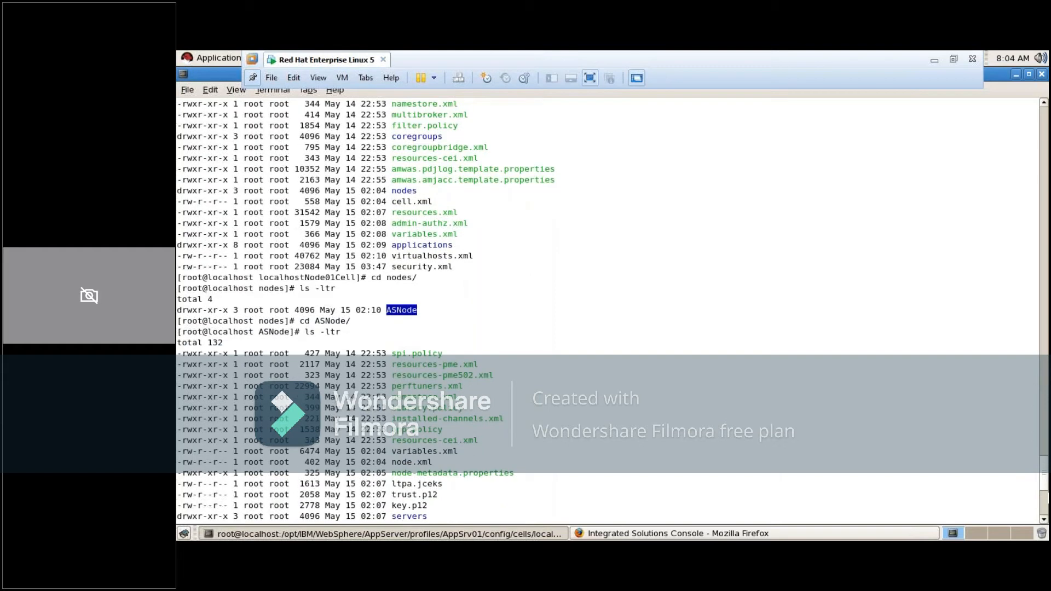
{"action": "scroll", "coordinate": [798, 386], "scroll_direction": "up", "scroll_amount": 10}
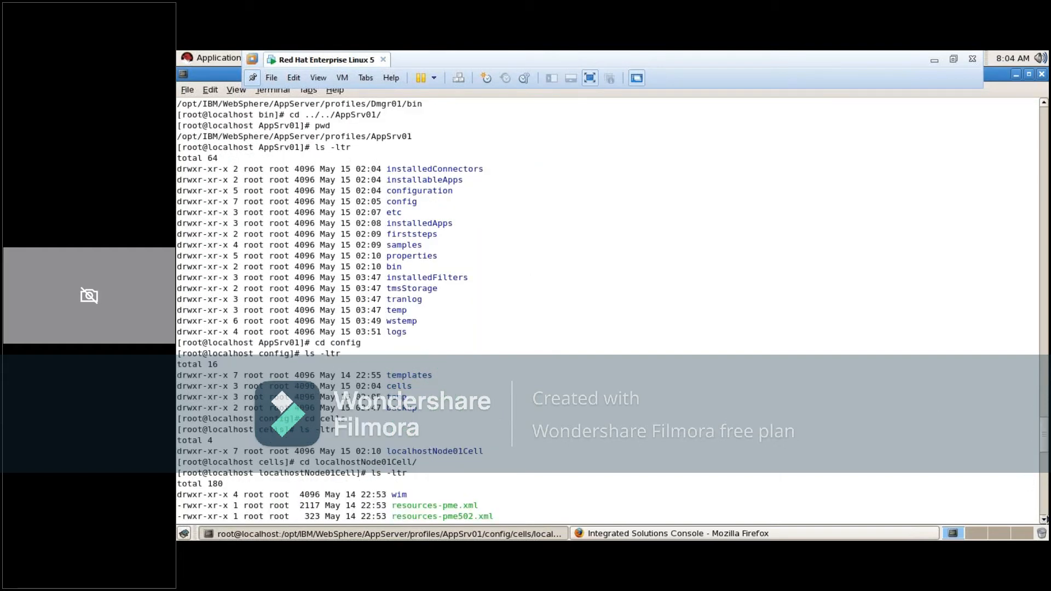
{"action": "left_click", "coordinate": [1044, 519]}
{"action": "left_click", "coordinate": [1044, 519]}
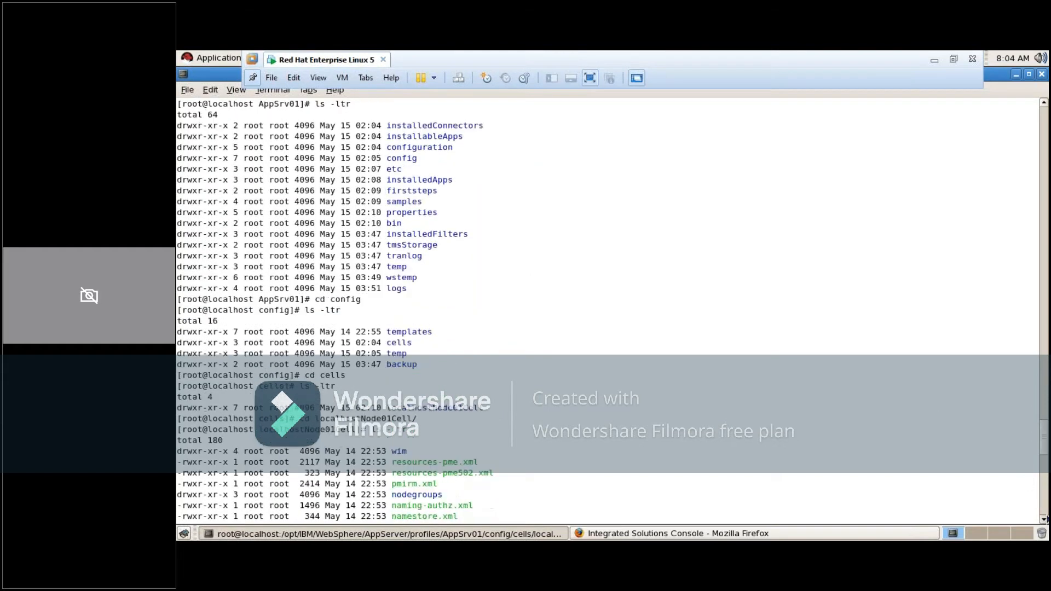
{"action": "left_click_drag", "start_coordinate": [1045, 448], "coordinate": [1046, 505]}
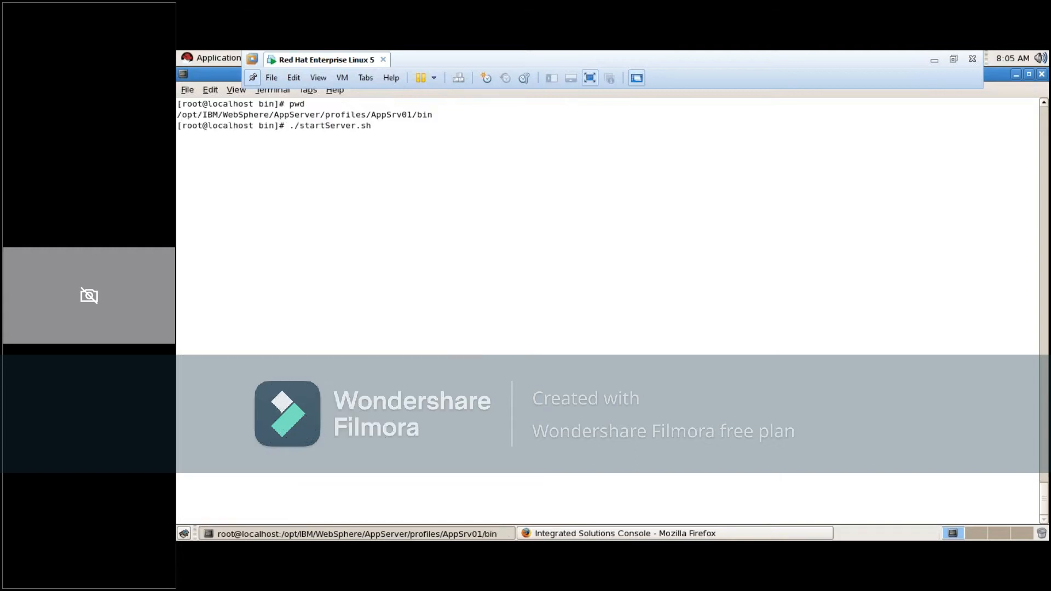
Start the AppSrv01 application server by running ./startServer.sh server1 from the profile's bin directory
{"action": "type", "text": "server1"}
{"action": "key", "text": "Return"}
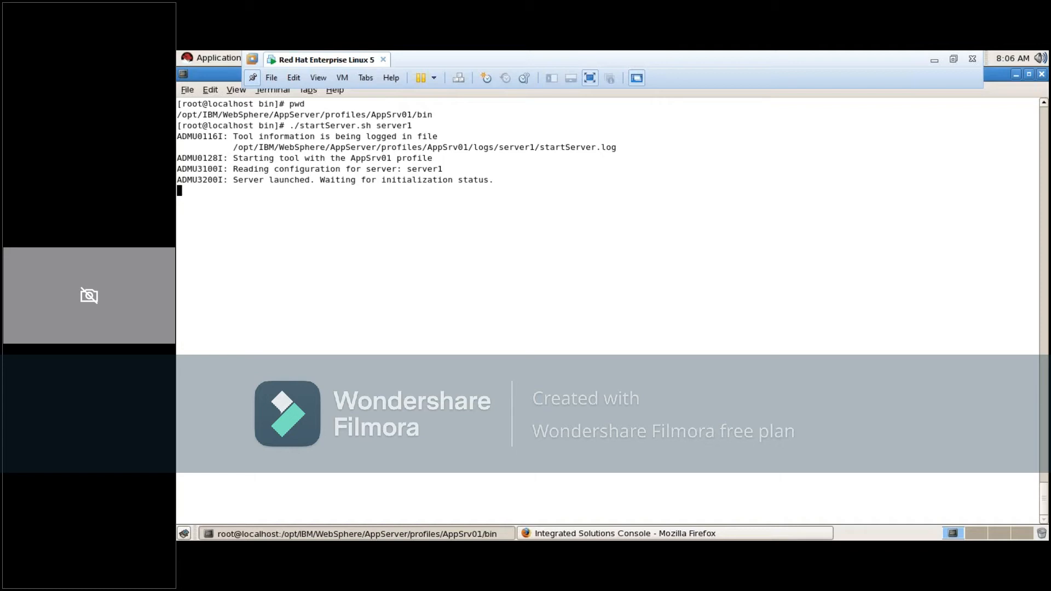
Highlight the process id and the server1 name in the last startup message to examine them
{"action": "double_click", "coordinate": [502, 191]}
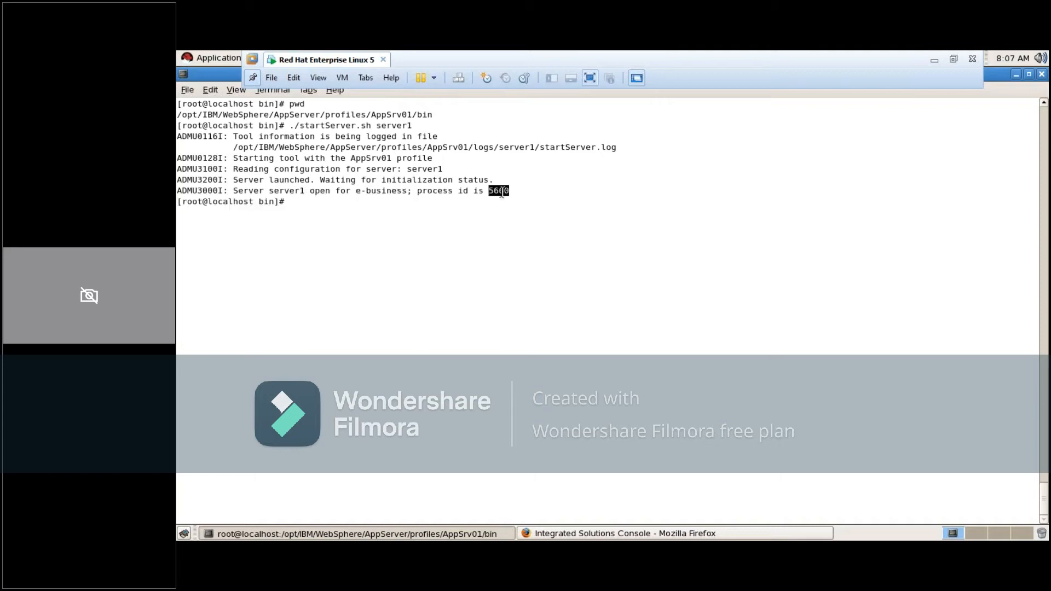
{"action": "left_click", "coordinate": [358, 245]}
{"action": "double_click", "coordinate": [286, 192]}
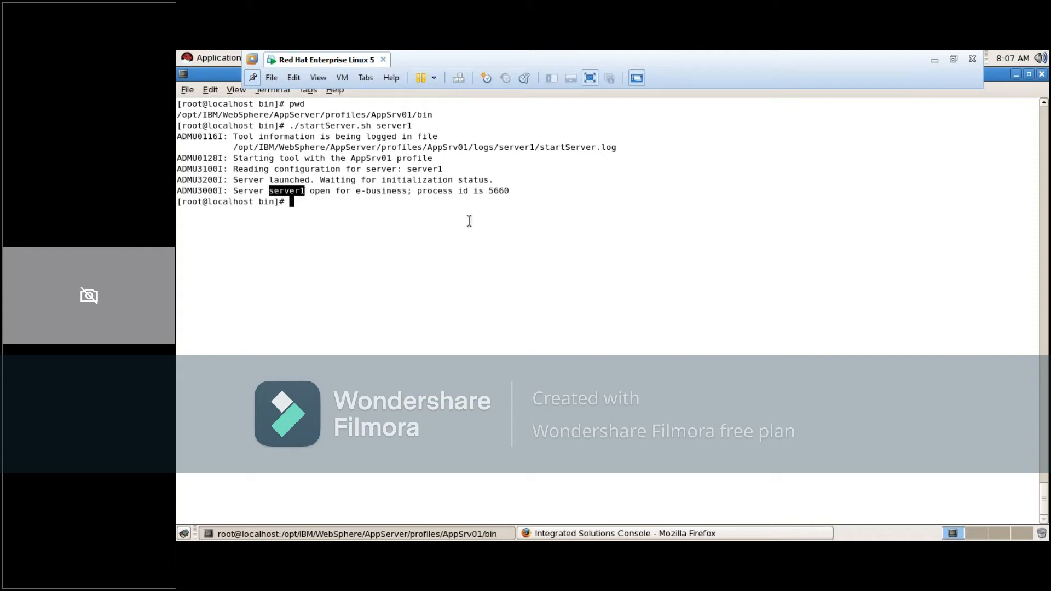
{"action": "double_click", "coordinate": [499, 191]}
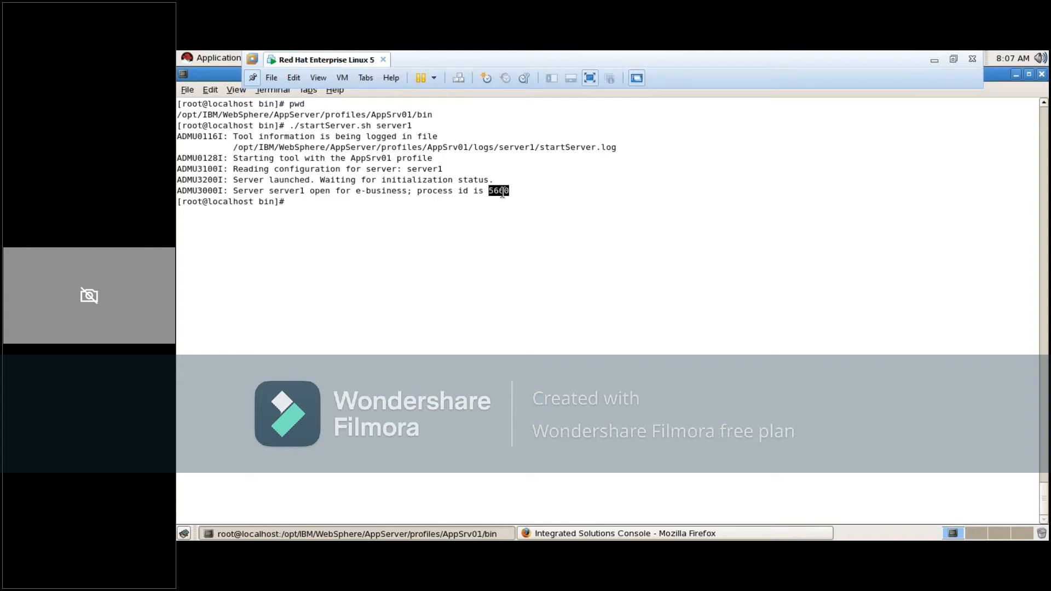
{"action": "double_click", "coordinate": [295, 190]}
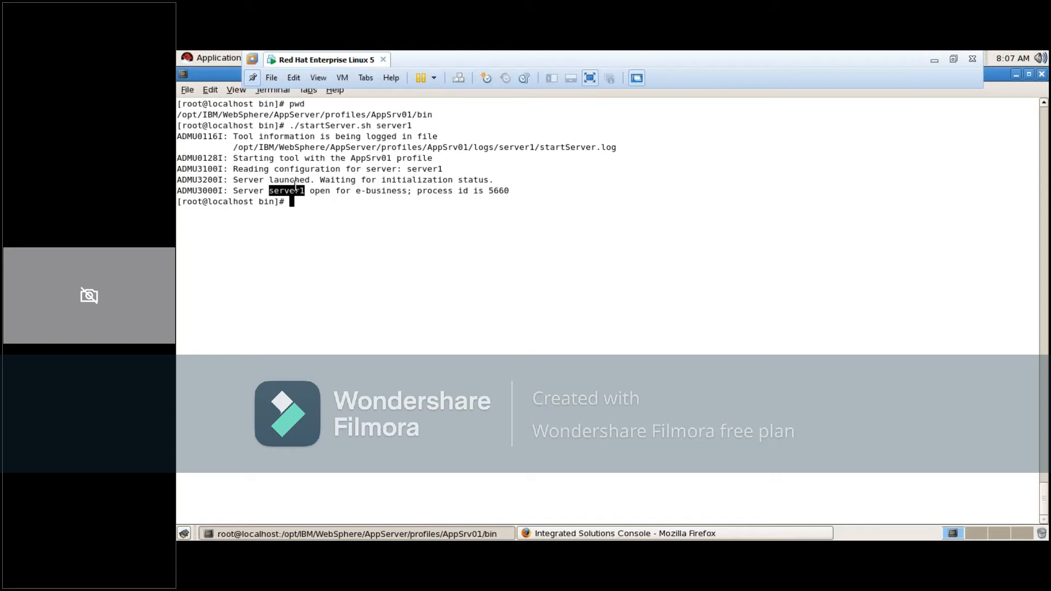
{"action": "left_click", "coordinate": [295, 187]}
{"action": "triple_click", "coordinate": [296, 189]}
{"action": "left_click", "coordinate": [292, 201]}
{"action": "double_click", "coordinate": [286, 191]}
{"action": "left_click", "coordinate": [281, 206]}
Switch to Firefox, log out of the Integrated Solutions Console, and place the text cursor after the port in the address
{"action": "left_click", "coordinate": [564, 534]}
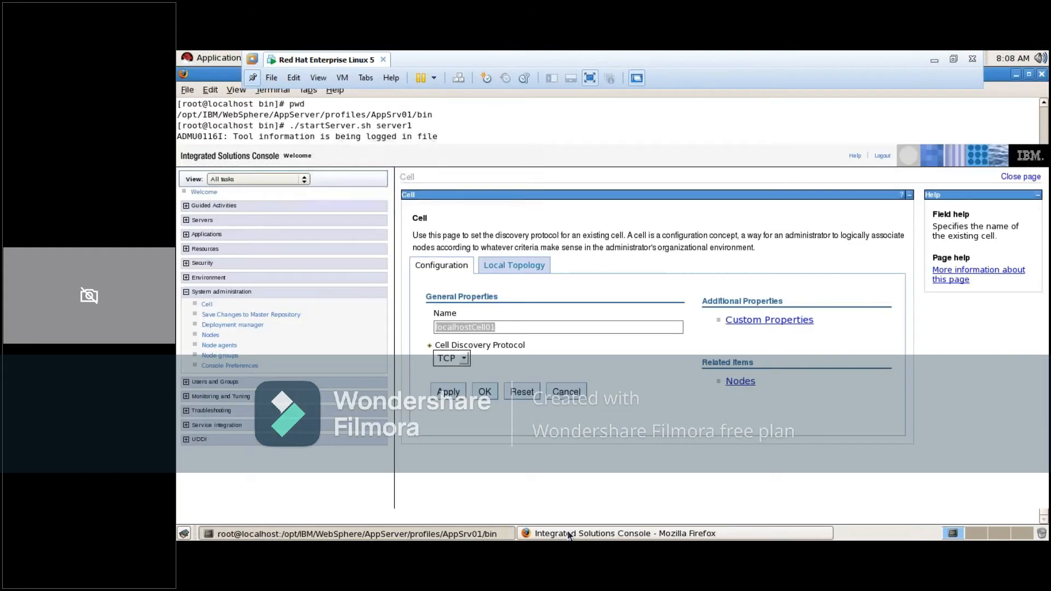
{"action": "left_click", "coordinate": [881, 157]}
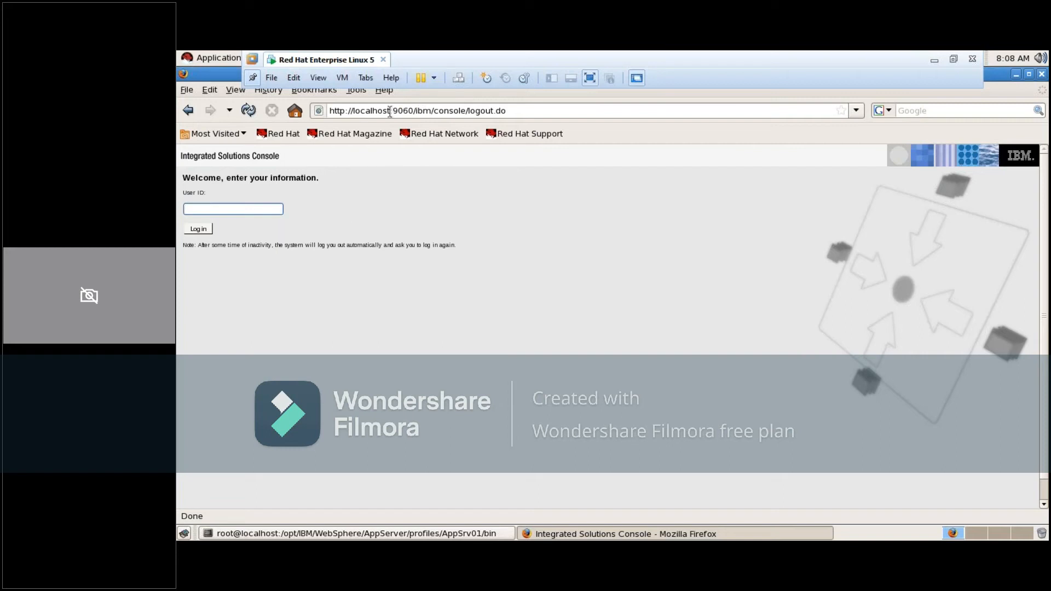
{"action": "left_click", "coordinate": [414, 110]}
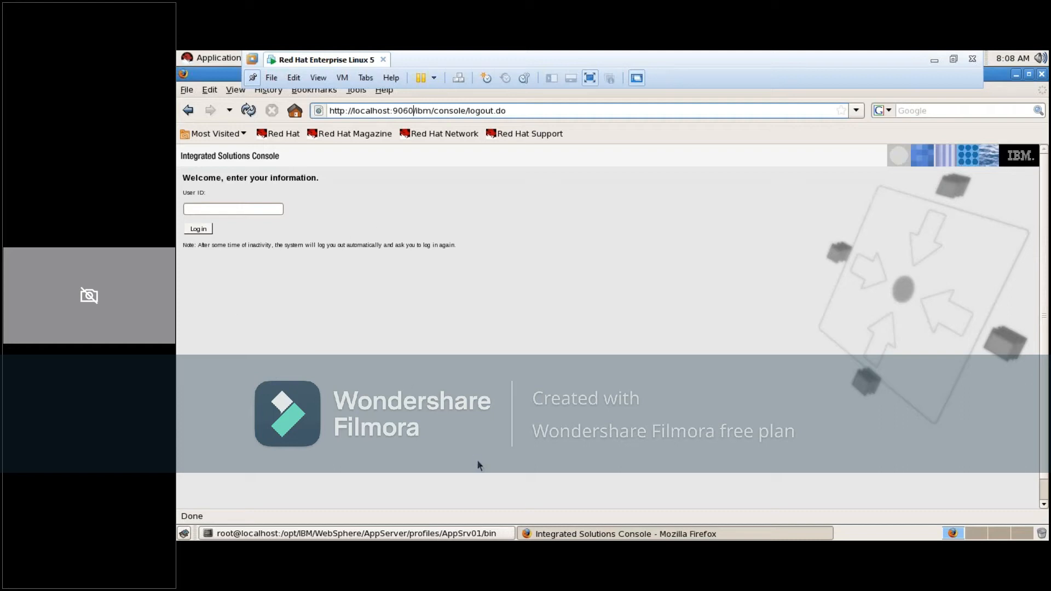
Return to the terminal, print the working directory with pwd, and restore the maximized terminal window to its smaller size
{"action": "left_click", "coordinate": [544, 529]}
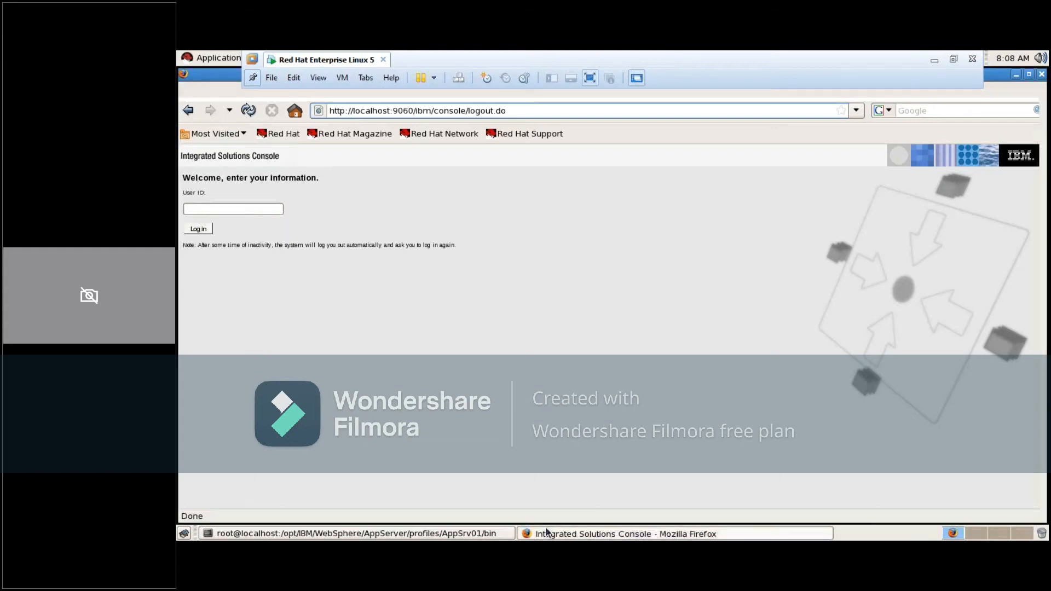
{"action": "type", "text": "pwd"}
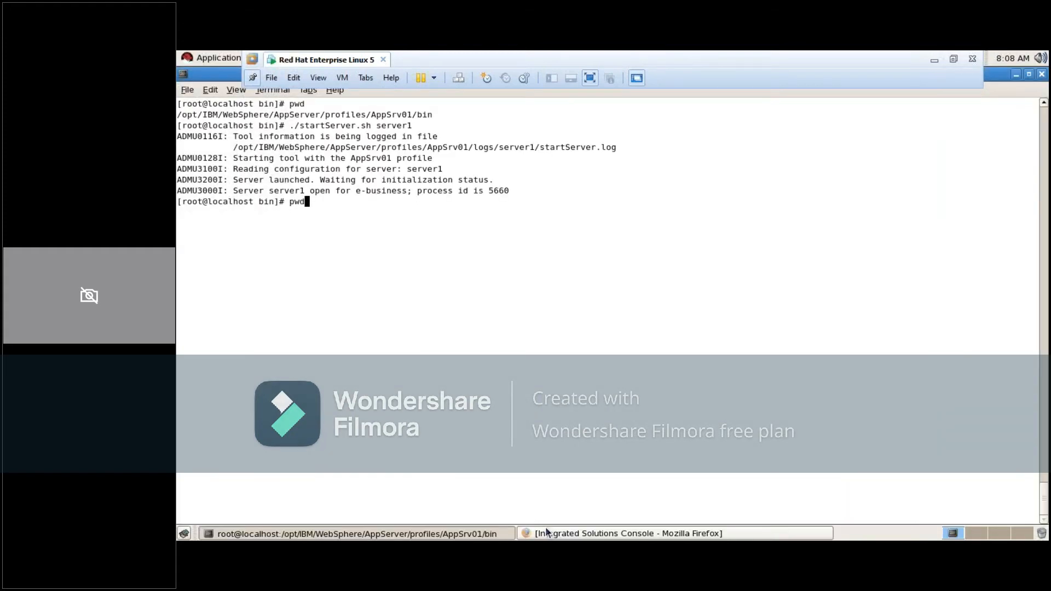
{"action": "key", "text": "Return"}
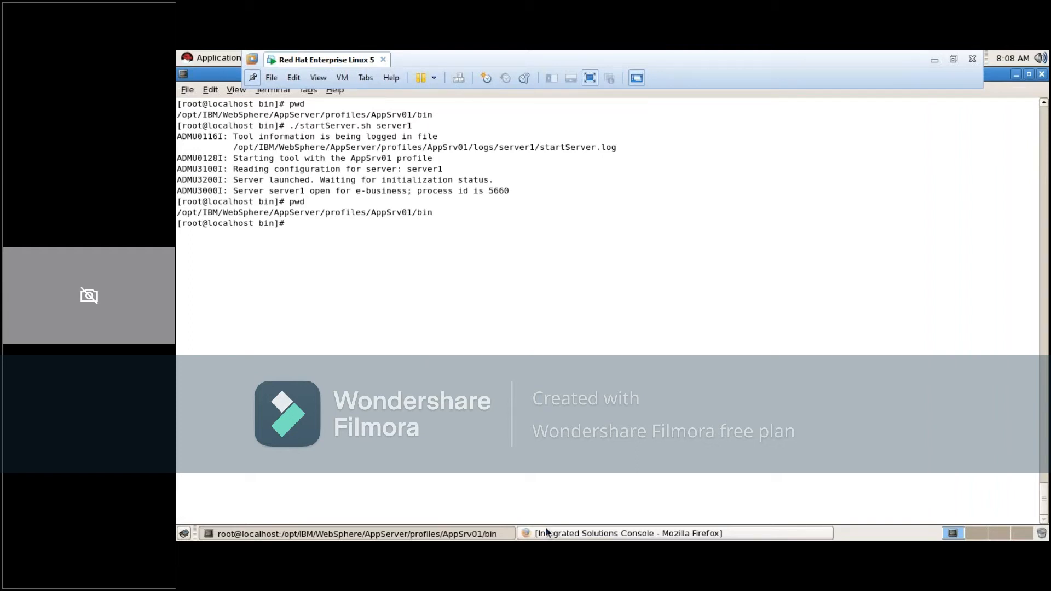
{"action": "left_click", "coordinate": [1029, 75]}
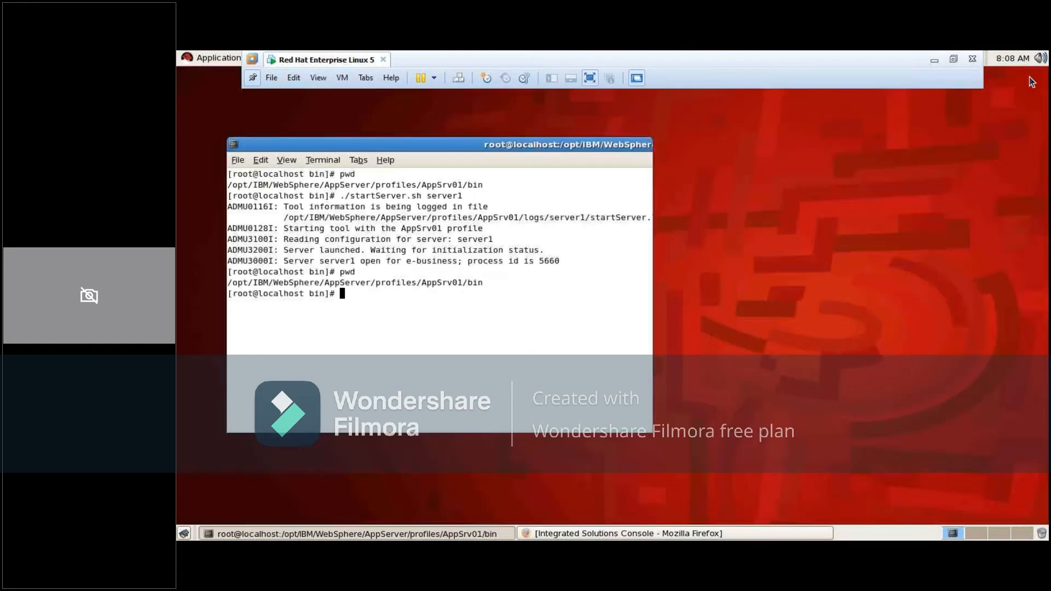
{"action": "left_click", "coordinate": [583, 534]}
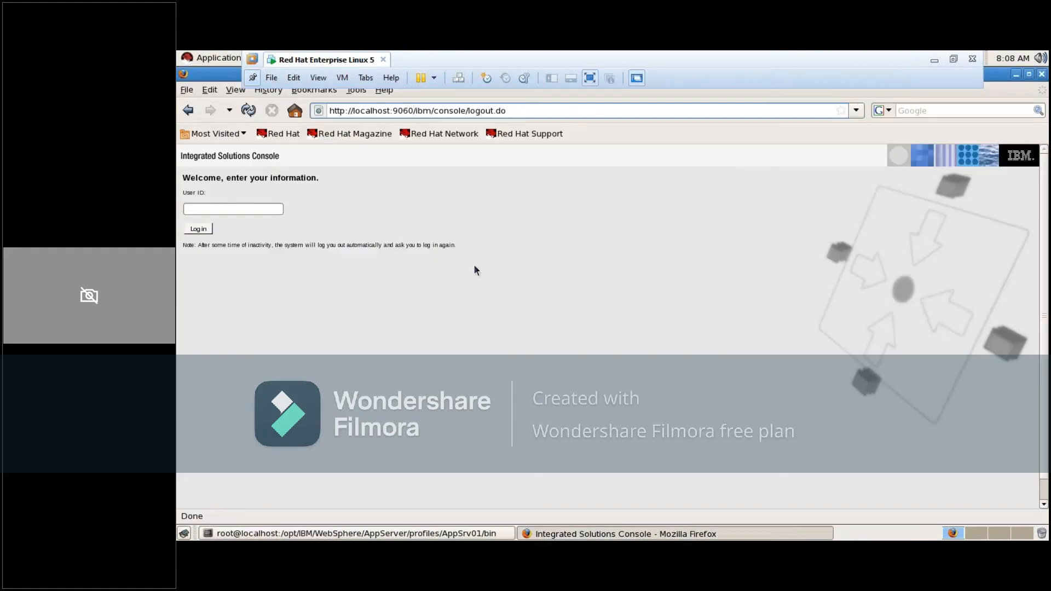
{"action": "key", "text": "BackSpace"}
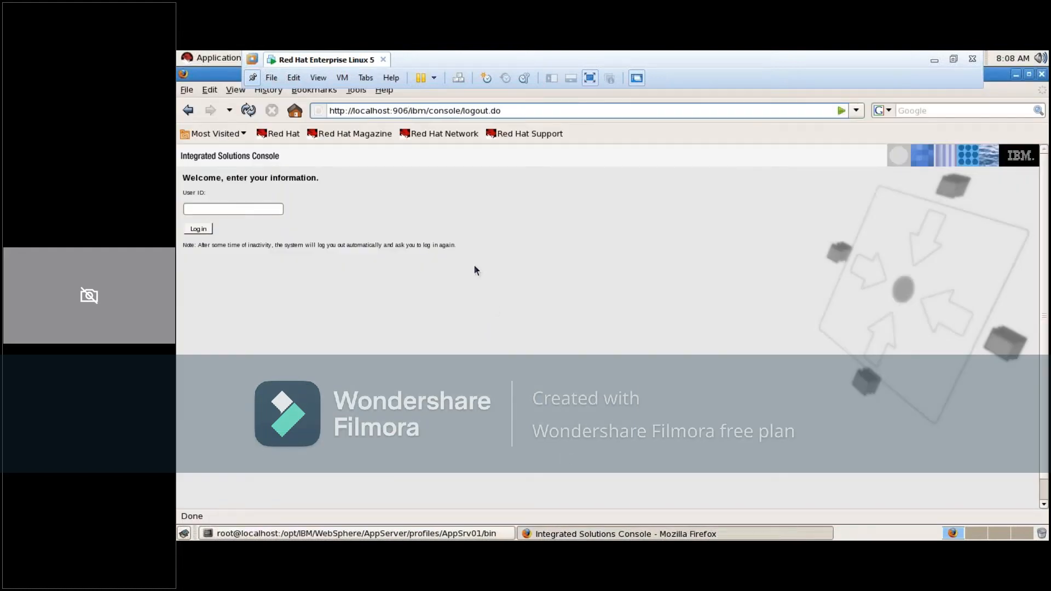
{"action": "type", "text": "1"}
{"action": "key", "text": "Right"}
{"action": "key", "text": "Right"}
{"action": "key", "text": "Right"}
{"action": "key", "text": "Right"}
{"action": "key", "text": "Right"}
{"action": "key", "text": "Right"}
{"action": "key", "text": "Right"}
{"action": "key", "text": "Right"}
{"action": "key", "text": "Right"}
{"action": "key", "text": "BackSpace"}
{"action": "key", "text": "BackSpace"}
{"action": "key", "text": "BackSpace"}
{"action": "key", "text": "BackSpace"}
{"action": "key", "text": "BackSpace"}
{"action": "key", "text": "BackSpace"}
{"action": "key", "text": "BackSpace"}
{"action": "key", "text": "BackSpace"}
{"action": "key", "text": "BackSpace"}
{"action": "key", "text": "BackSpace"}
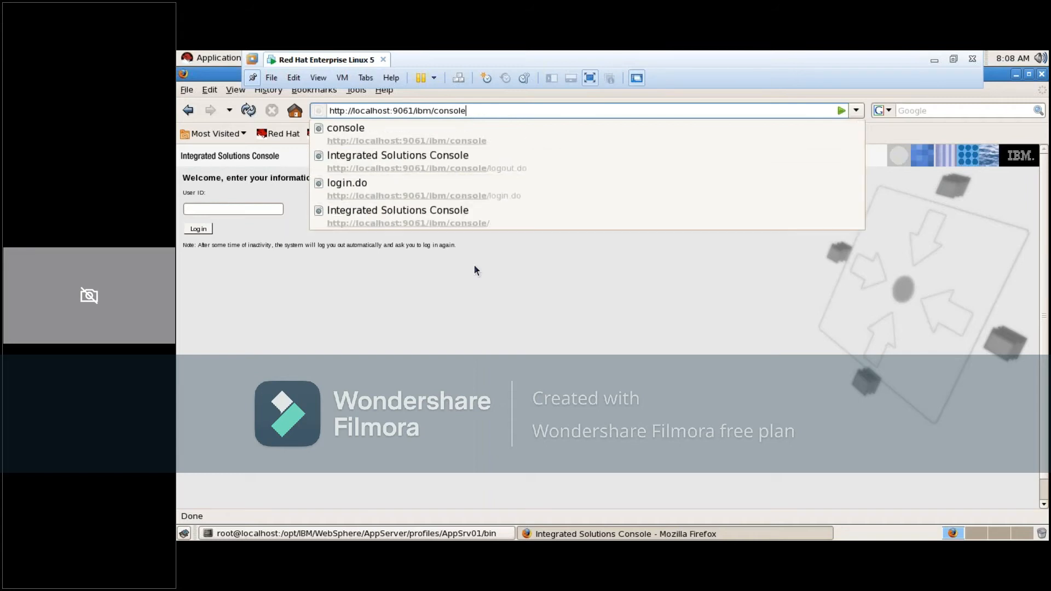
{"action": "key", "text": "Return"}
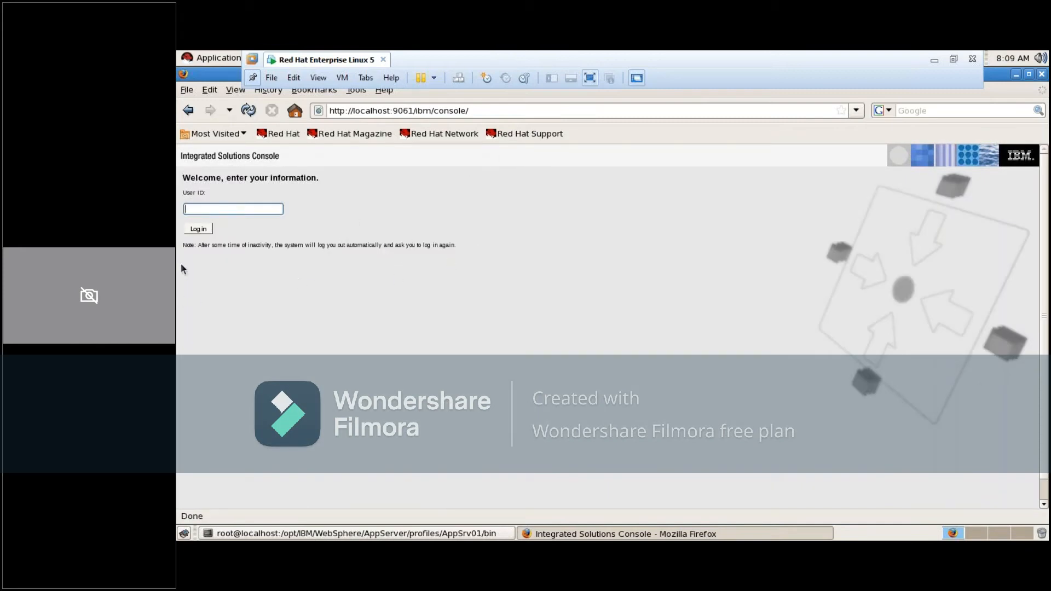
{"action": "left_click", "coordinate": [198, 232]}
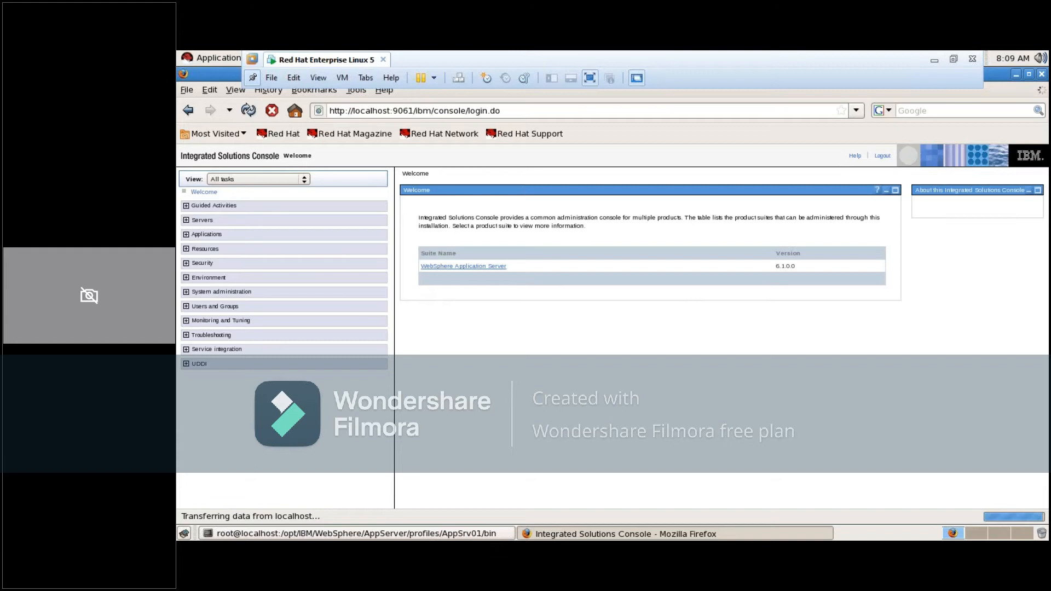
View the application servers list and the installed enterprise applications in the AppSrv01 console
{"action": "left_click", "coordinate": [187, 221]}
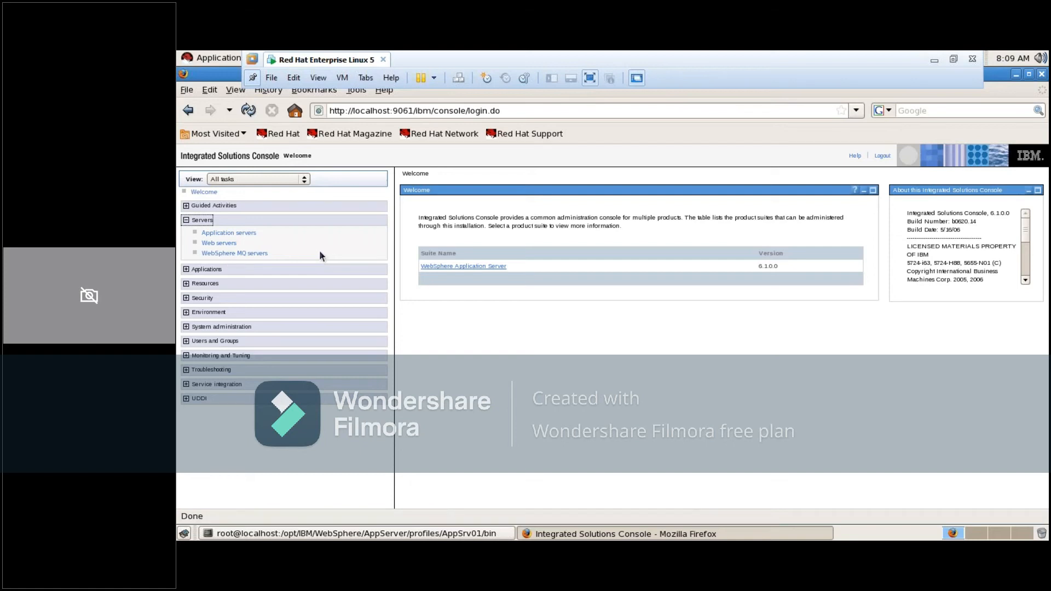
{"action": "left_click", "coordinate": [226, 234]}
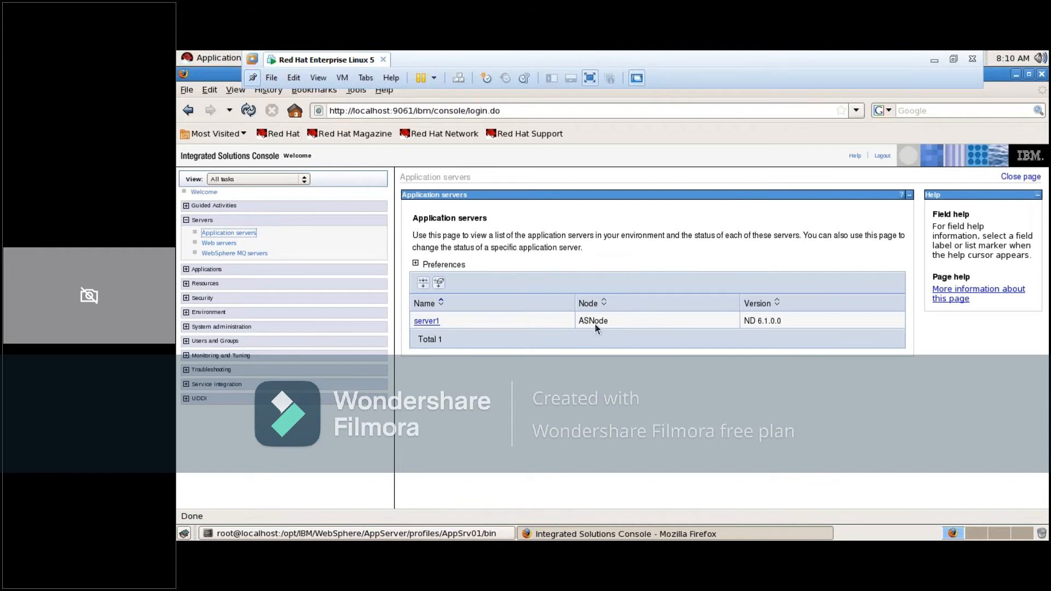
{"action": "left_click", "coordinate": [186, 270]}
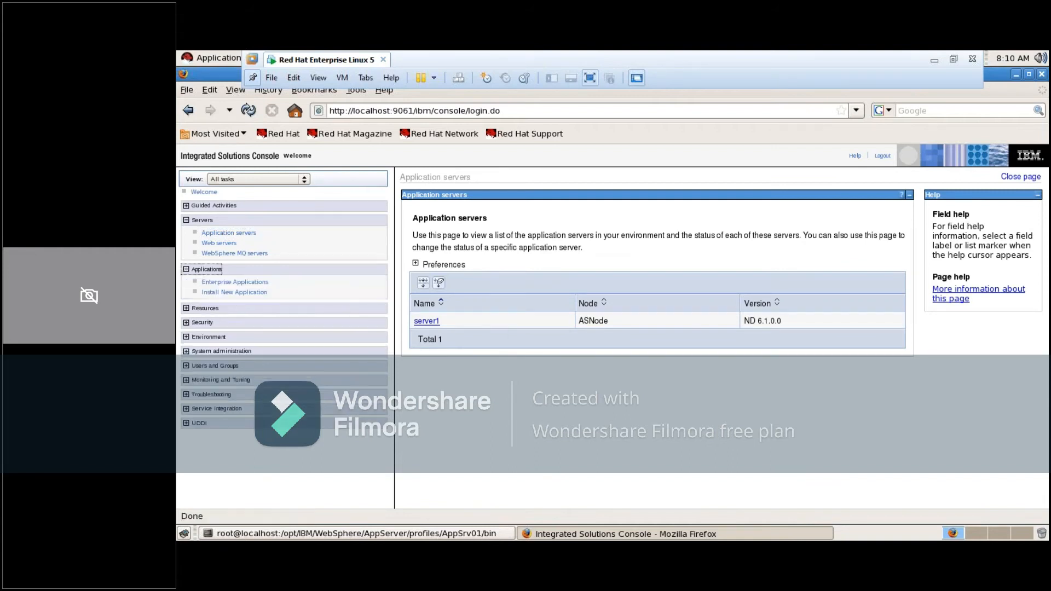
{"action": "left_click", "coordinate": [224, 284]}
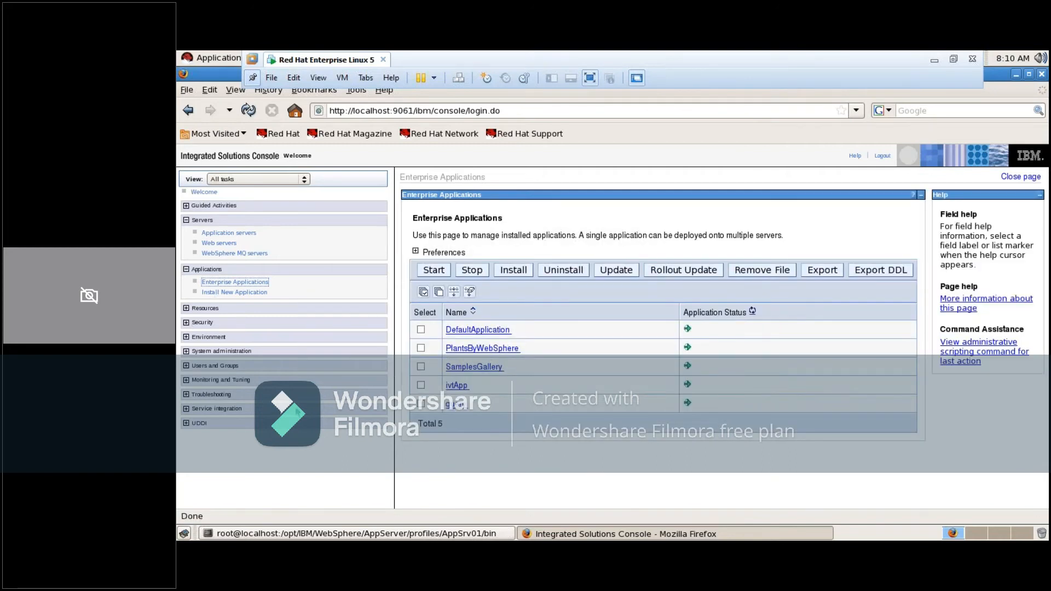
Look through the Resources and System administration sections, and reopen the application servers list
{"action": "left_click", "coordinate": [186, 310]}
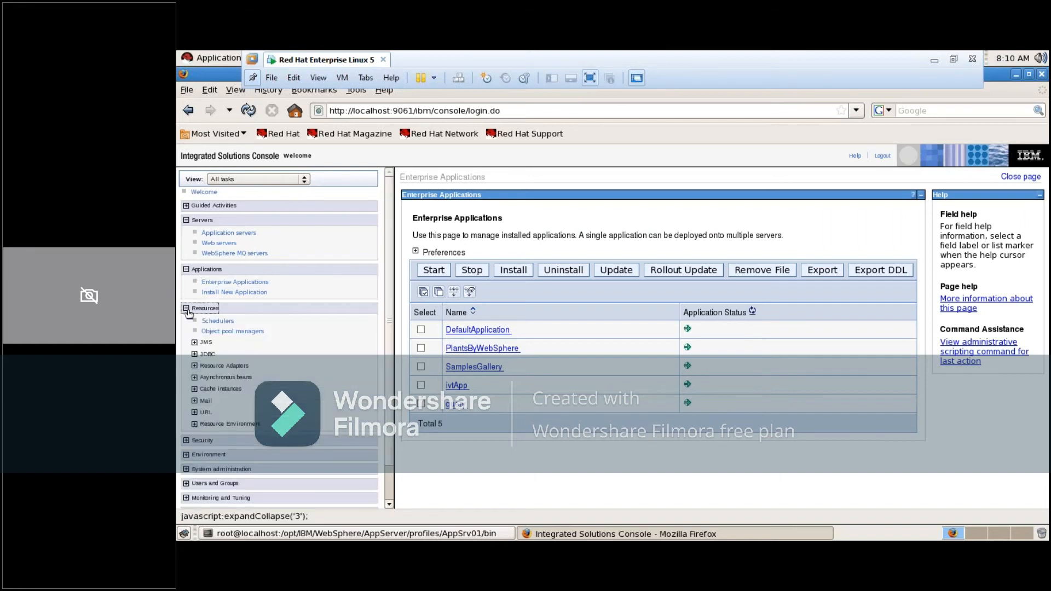
{"action": "left_click", "coordinate": [187, 310]}
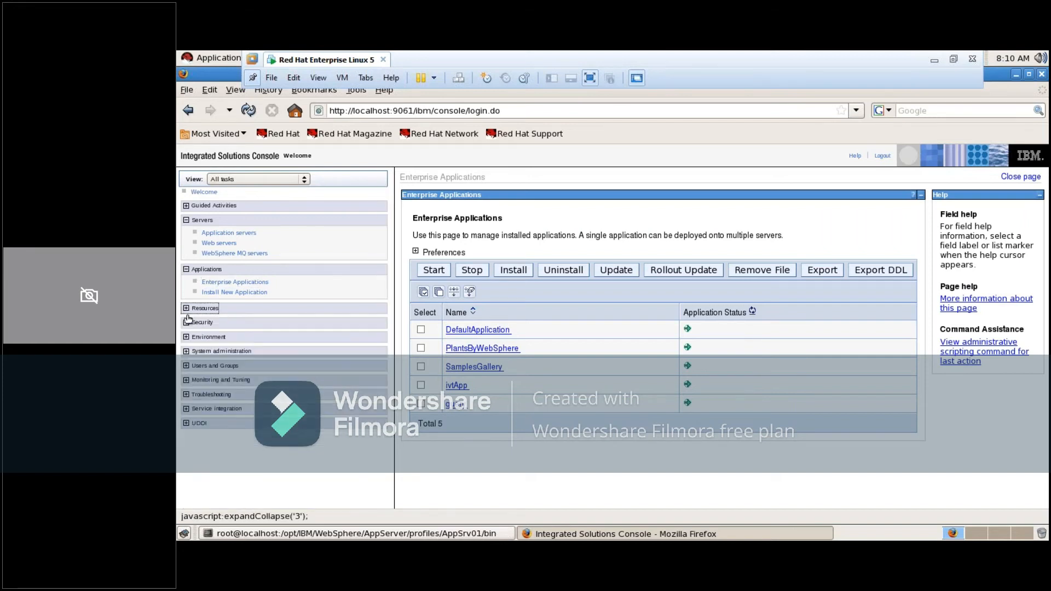
{"action": "left_click", "coordinate": [186, 352]}
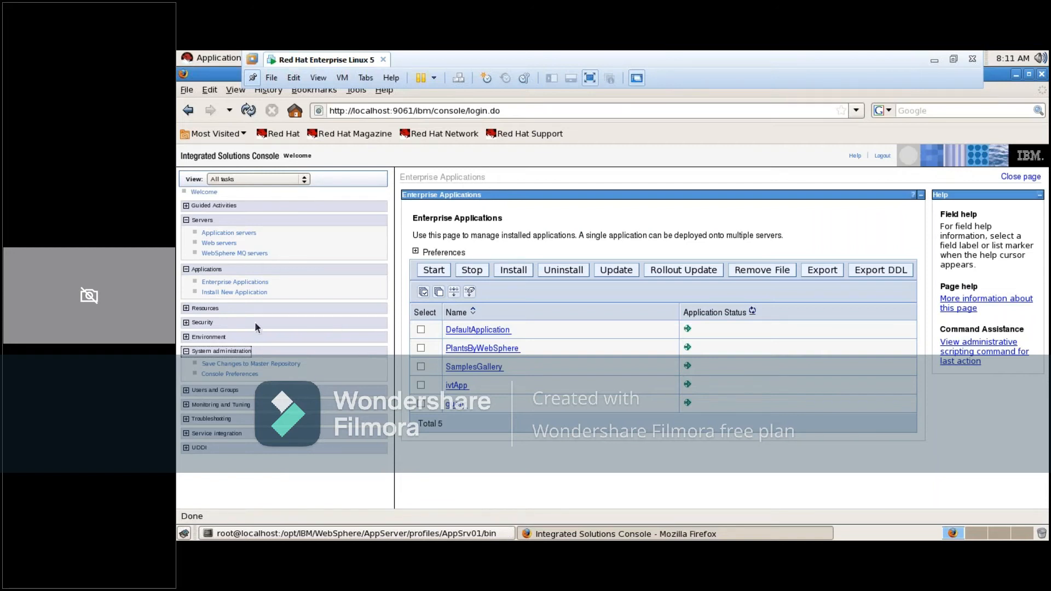
{"action": "left_click", "coordinate": [227, 232]}
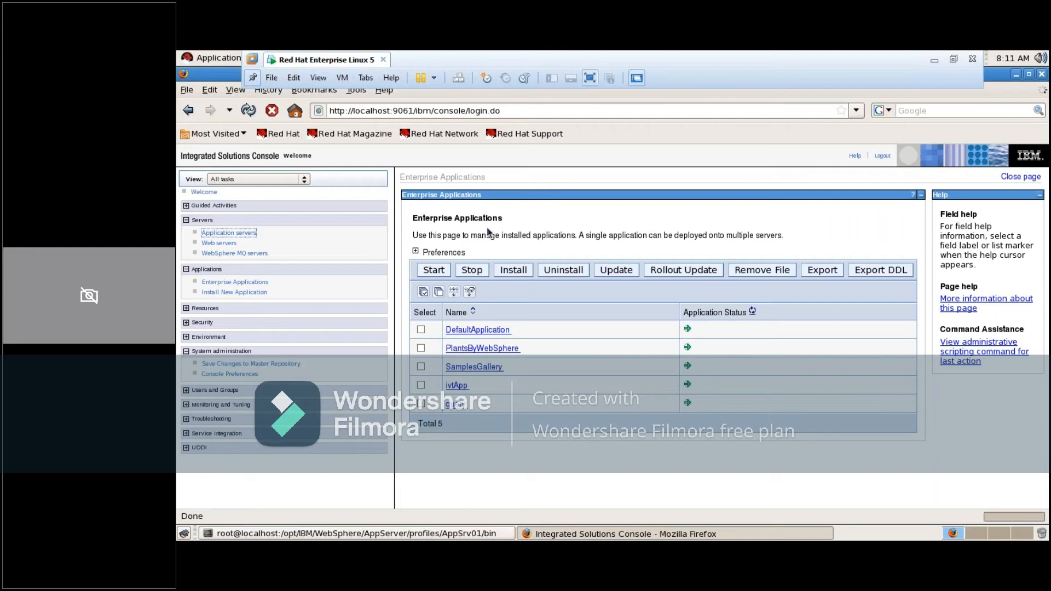
{"action": "left_click", "coordinate": [655, 111]}
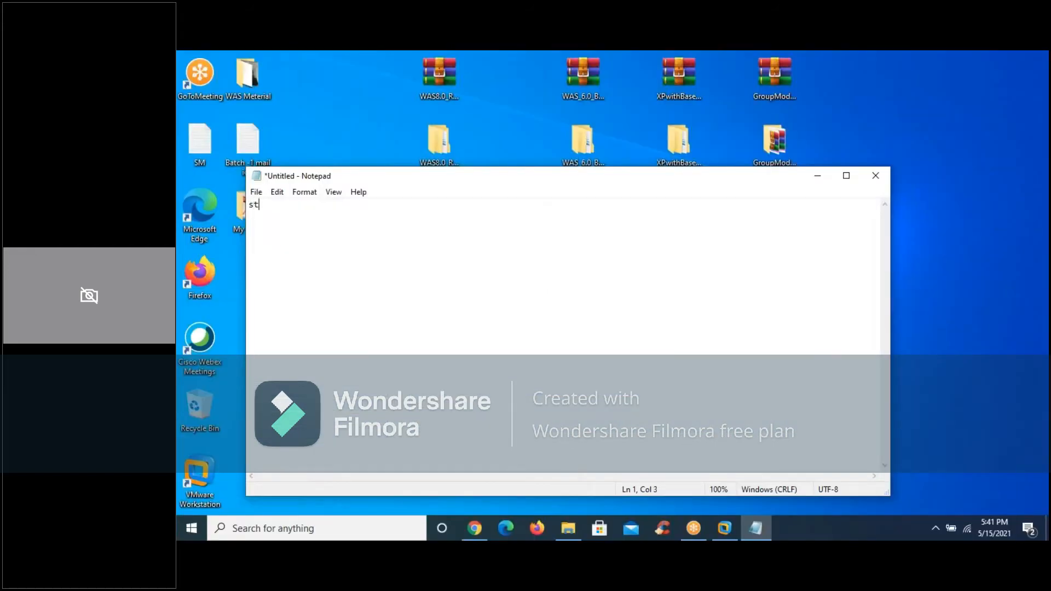
Switch to Notepad and write "step:1 - i crated DMGR Profile" as the first line of the note
{"action": "type", "text": "ep:1 - i crated DMGR Profil"}
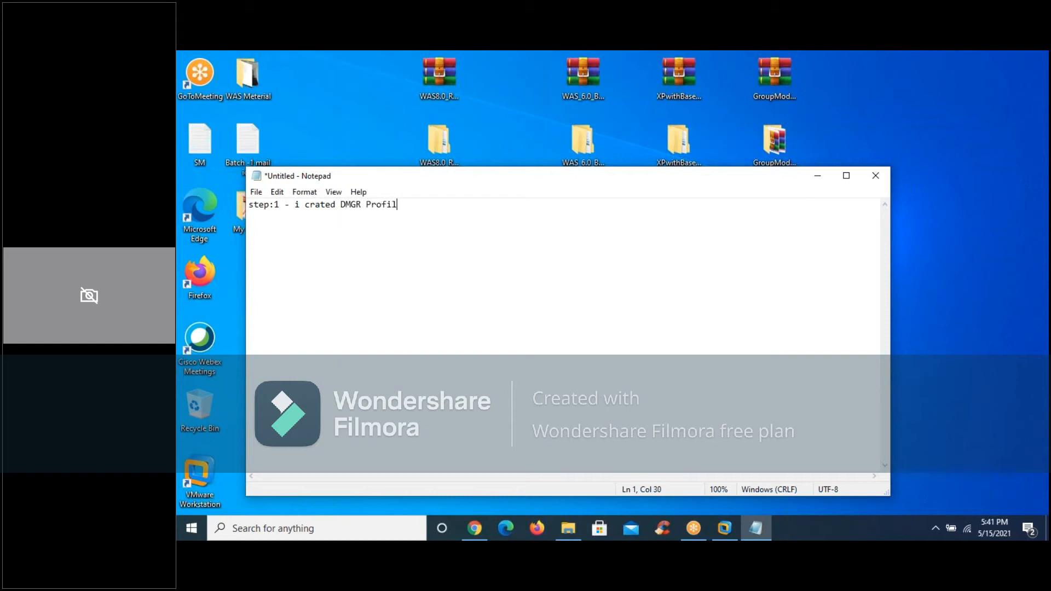
{"action": "type", "text": "e -"}
Append "- localhostcell01-localhostManager01-dmgr" to the step 1 line and start a new line
{"action": "type", "text": "localhostcell01-"}
{"action": "type", "text": "localhos"}
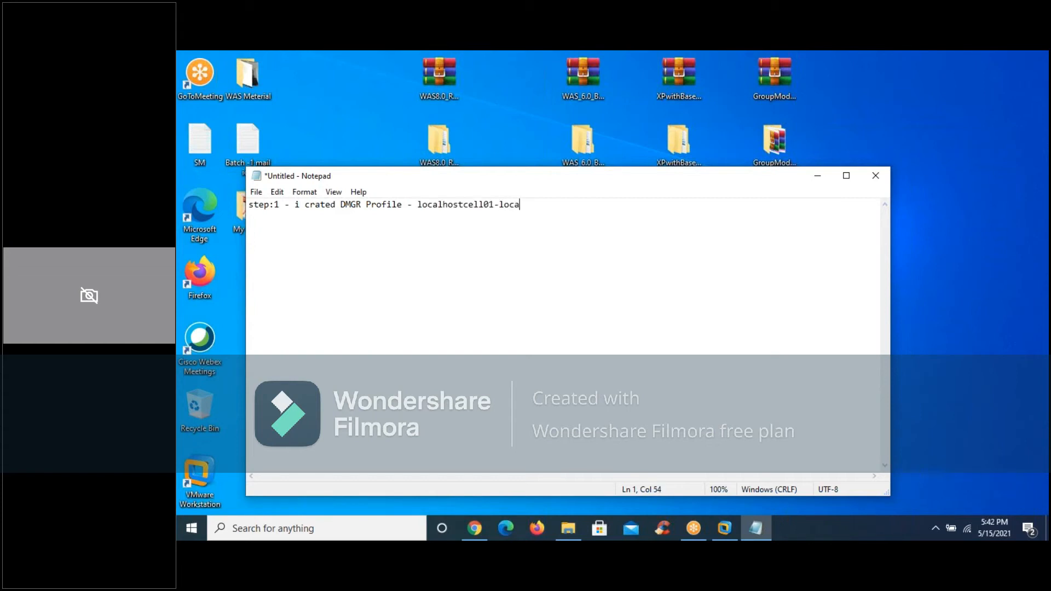
{"action": "type", "text": "tManager01-dmgr"}
{"action": "key", "text": "Return"}
Write the second line "step:2 - i created AS Profile - localhostNode01cell-ASNode-Server1"
{"action": "type", "text": "ste"}
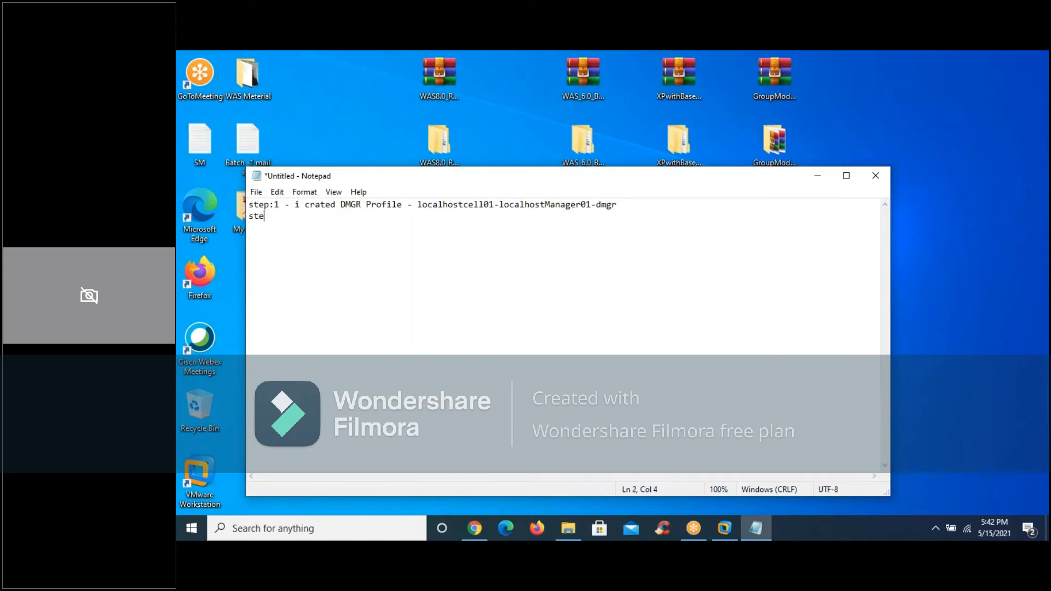
{"action": "type", "text": "p:2 - i created AS Profile - "}
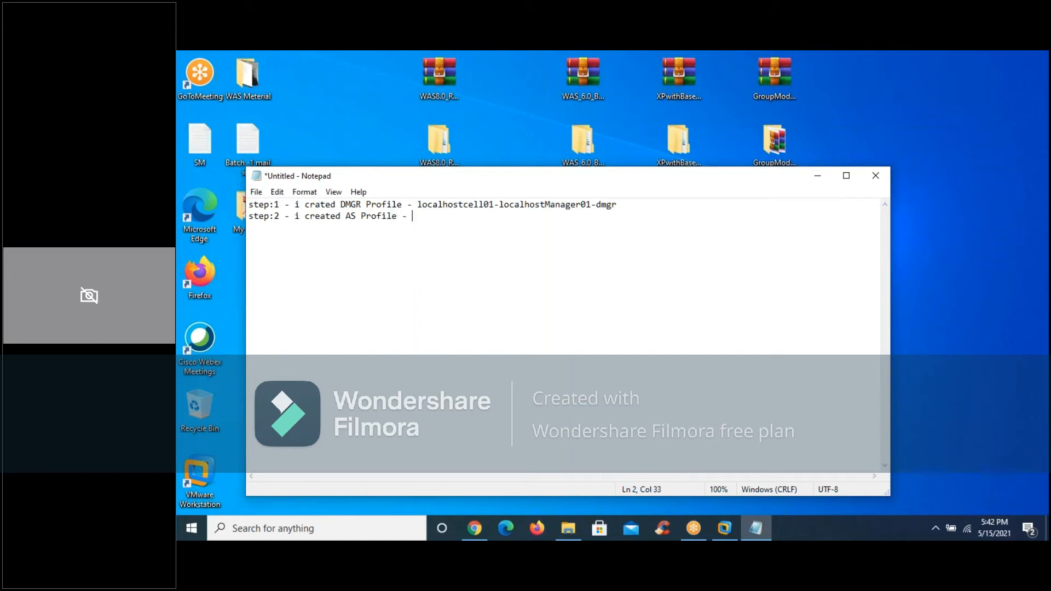
{"action": "type", "text": "localhostNode01cell-ASNode-Server1"}
{"action": "key", "text": "Return"}
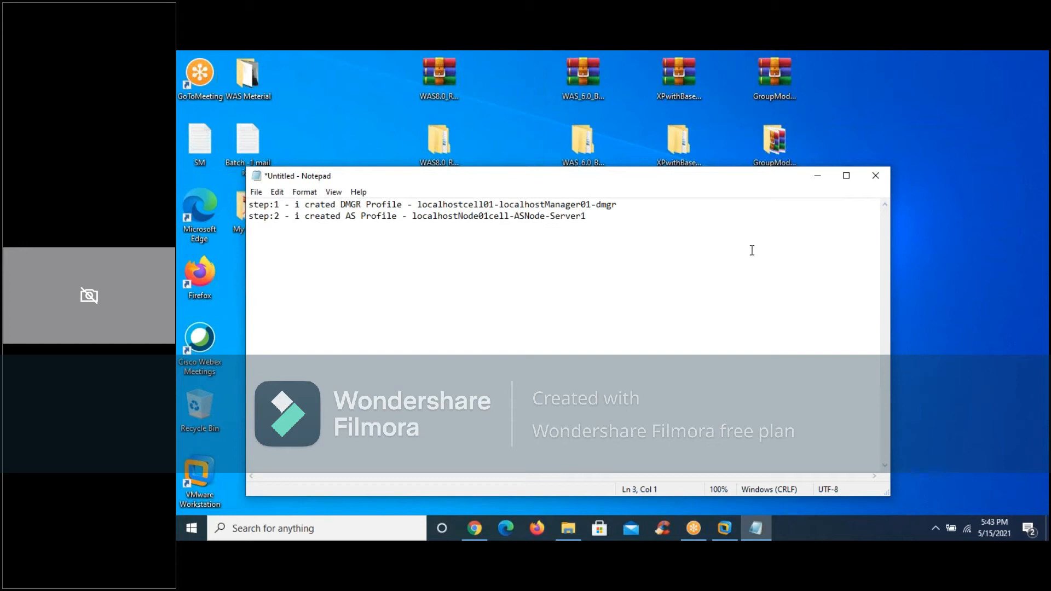
Append "- loged into this console" to the end of the step 1 line, after a gap
{"action": "left_click", "coordinate": [624, 206]}
{"action": "left_click", "coordinate": [428, 228]}
{"action": "type", "text": "-"}
{"action": "key", "text": "BackSpace"}
{"action": "key", "text": "BackSpace"}
{"action": "key", "text": "BackSpace"}
{"action": "left_click", "coordinate": [627, 203]}
{"action": "type", "text": "- loged into this console"}
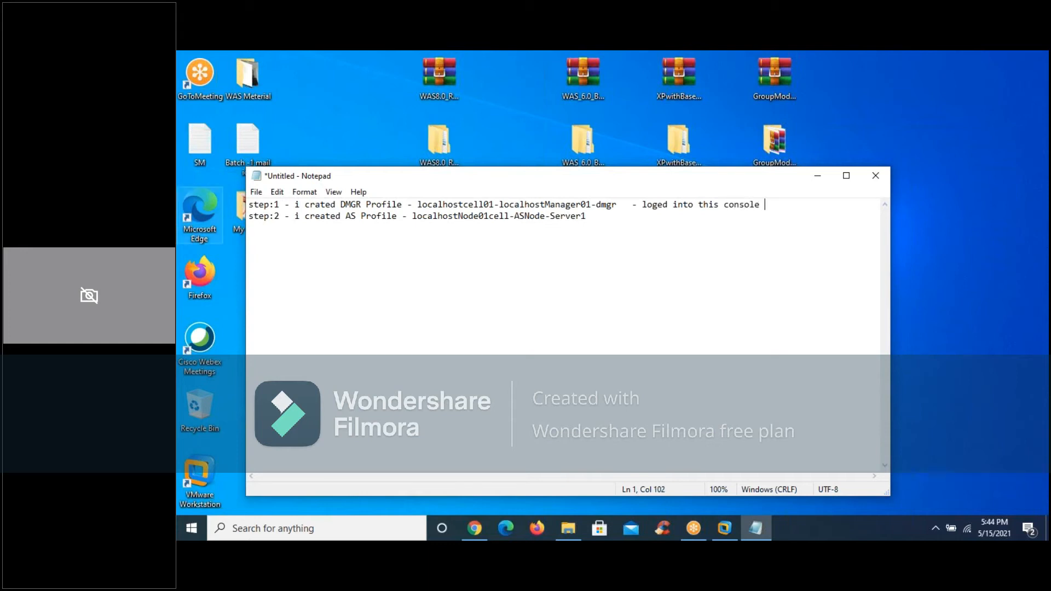
Append "- loged into this console" to the step 2 line, roughly aligned with the remark above it
{"action": "left_click", "coordinate": [595, 216]}
{"action": "key", "text": "Return"}
{"action": "key", "text": "BackSpace"}
{"action": "key", "text": "Tab"}
{"action": "key", "text": "Tab"}
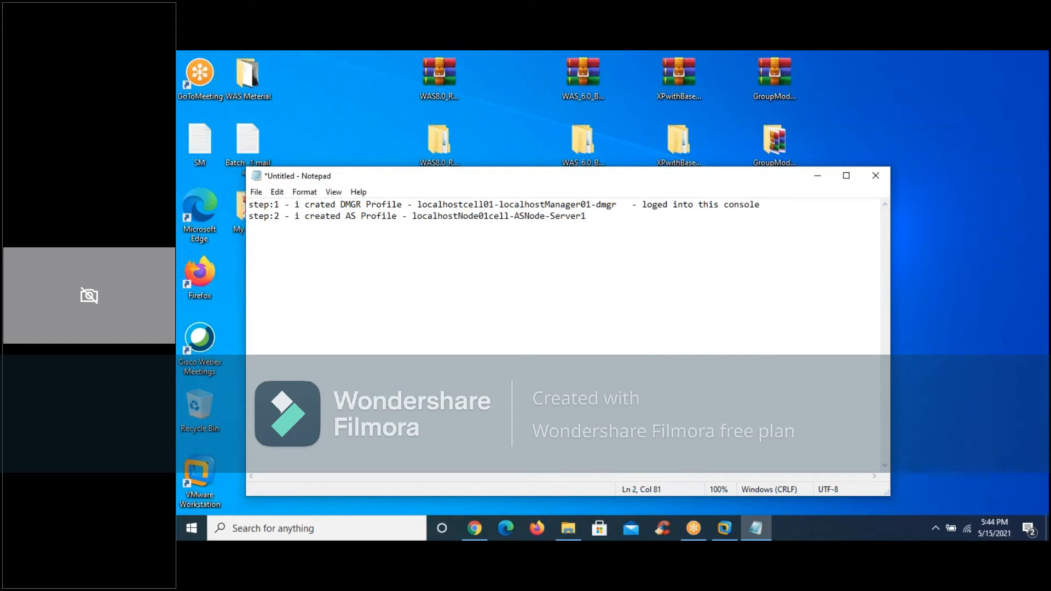
{"action": "left_click", "coordinate": [517, 216]}
{"action": "left_click_drag", "start_coordinate": [517, 215], "coordinate": [545, 219]}
{"action": "left_click", "coordinate": [629, 222]}
{"action": "type", "text": "- loged into th"}
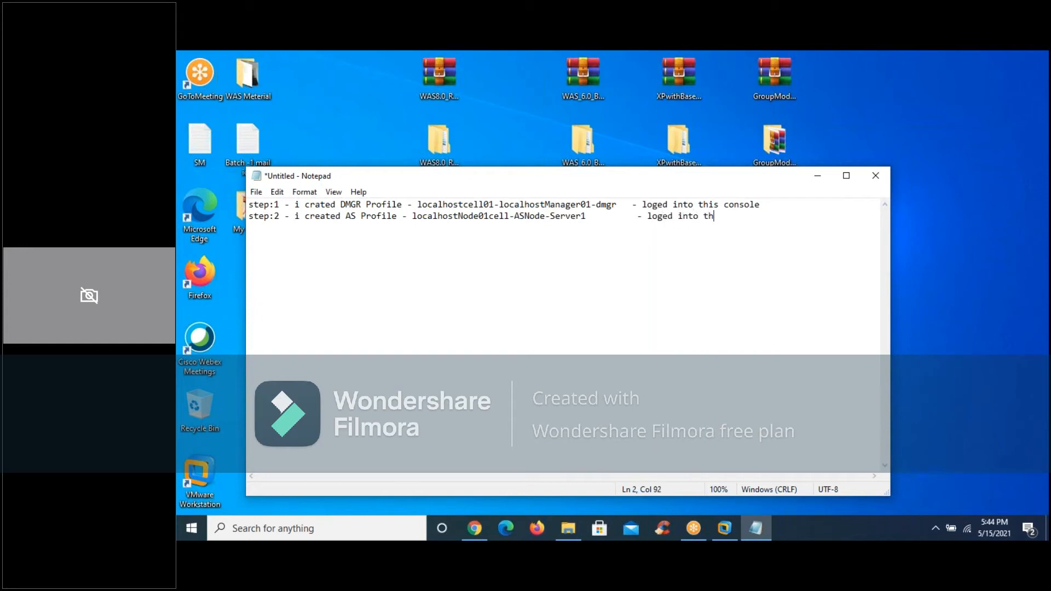
{"action": "type", "text": "is console"}
After a blank line, write "step 3 :- we are going to Fedarate this AS profile with DMGR profile."
{"action": "key", "text": "Return"}
{"action": "key", "text": "Return"}
{"action": "type", "text": "step 3 :- we ar"}
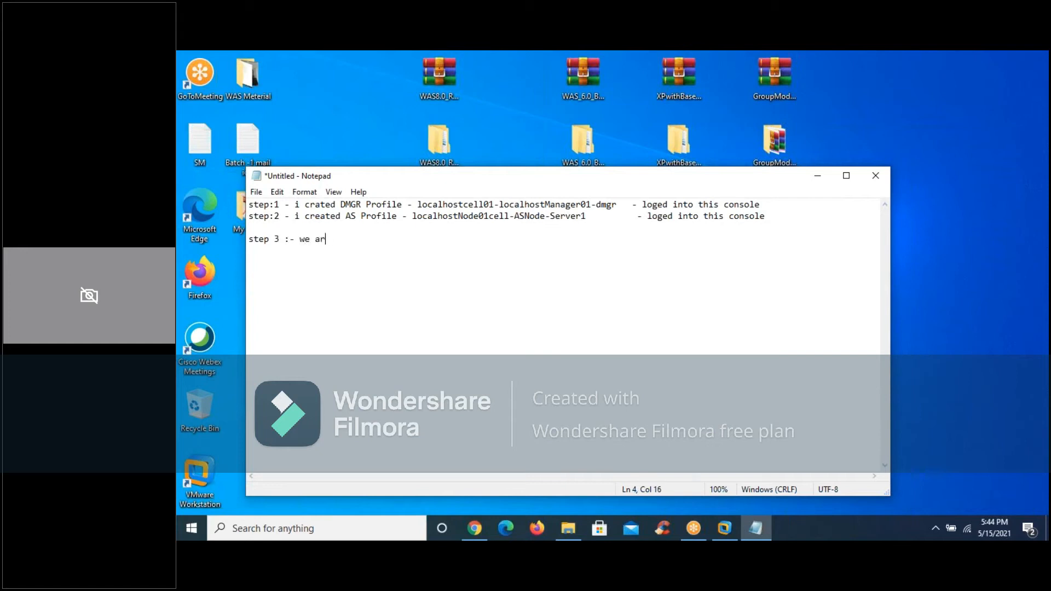
{"action": "type", "text": "e going to Fedarate this AS profile with "}
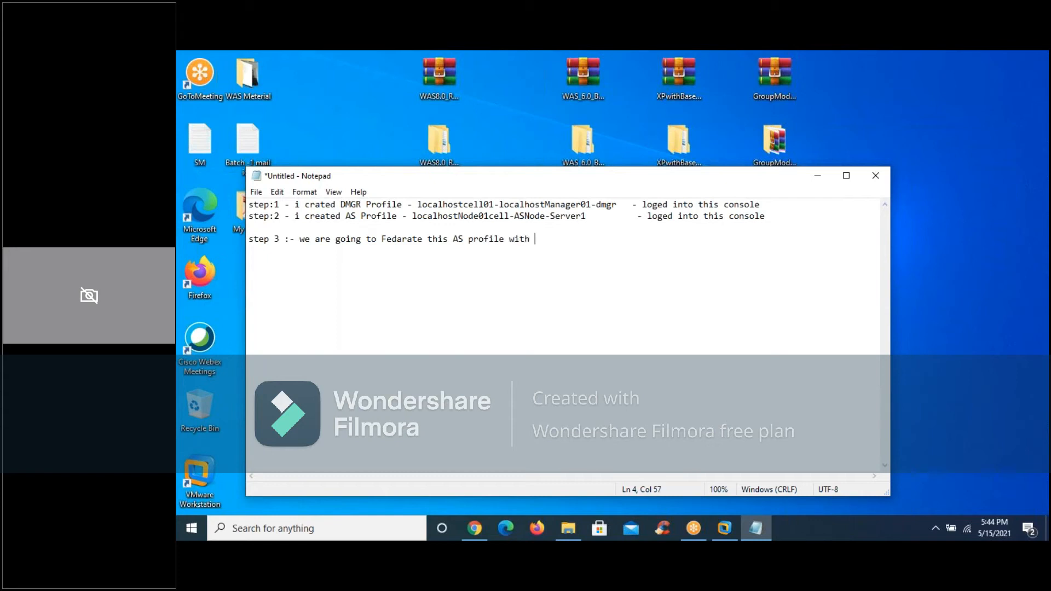
{"action": "type", "text": "DMGR prof"}
{"action": "type", "text": "ile.  "}
{"action": "type", "text": "we will"}
{"action": "type", "text": " see "}
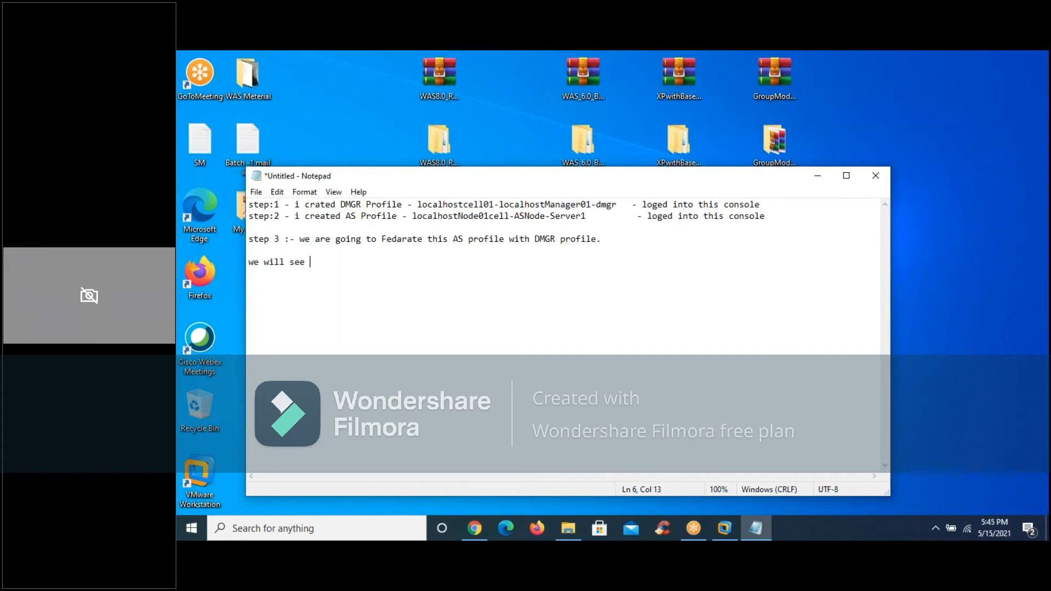
{"action": "type", "text": "the changes will happen with "}
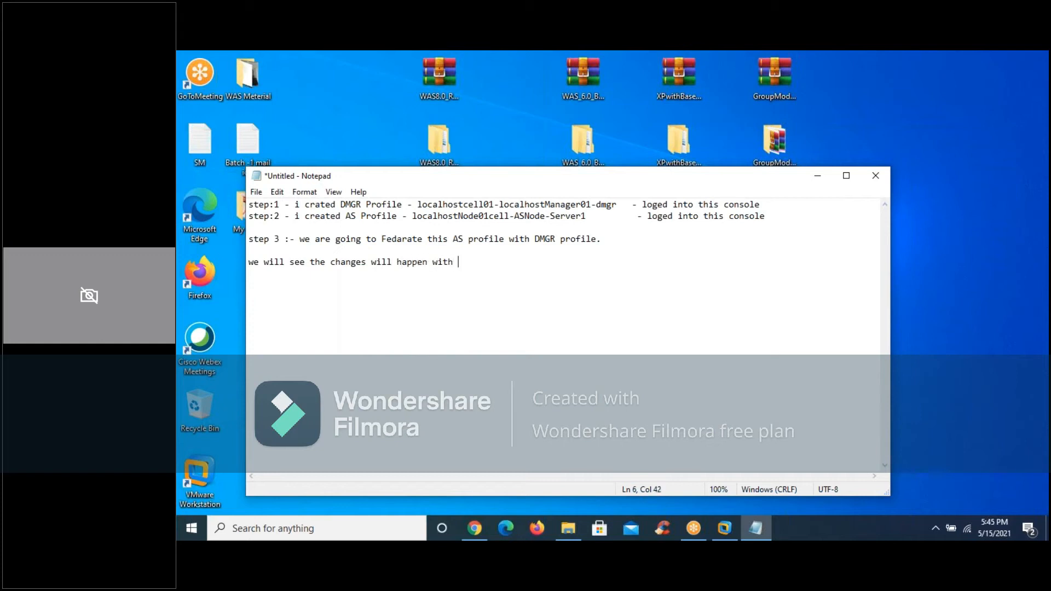
{"action": "type", "text": "foldersturcture ,,,as well as console..."}
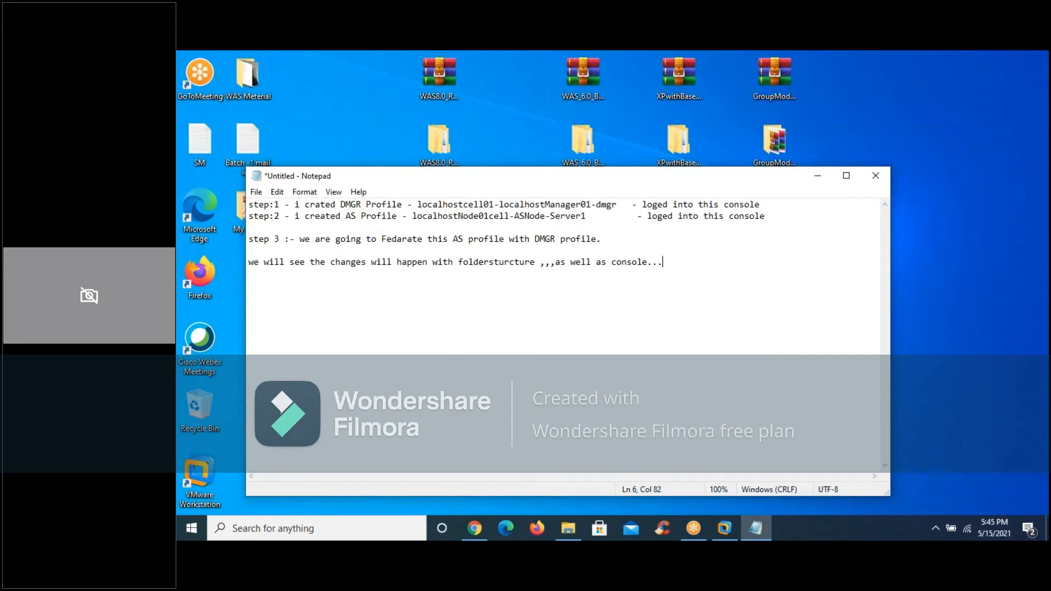
Add the line "we will see the changes will happen with foldersturcture ,,,as well as console..." followed by a blank line
{"action": "key", "text": "Return"}
{"action": "key", "text": "Return"}
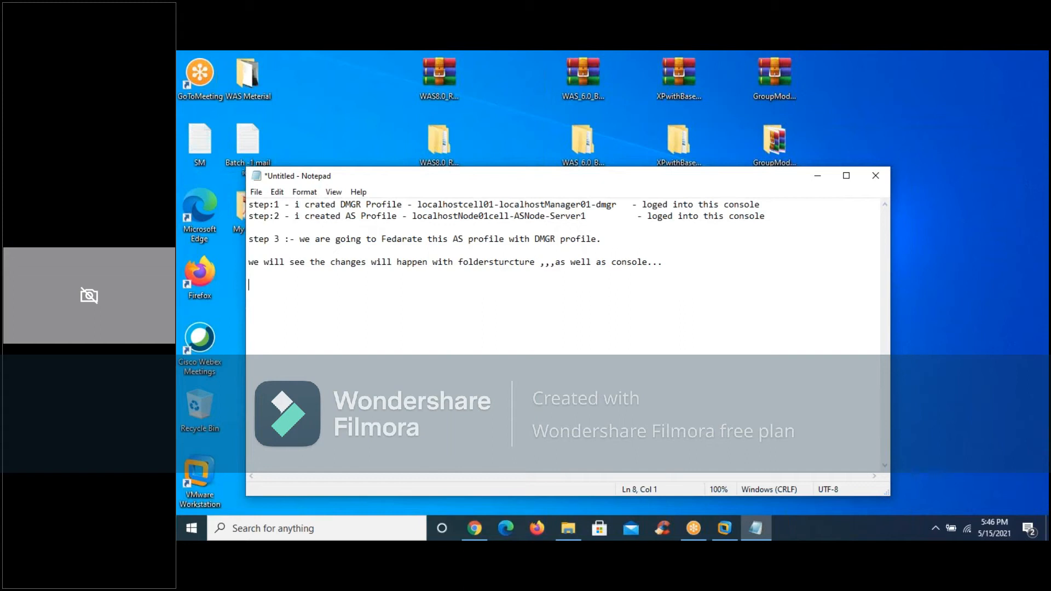
Write the line "fedaration can done in two ways :-" and leave a blank line below it
{"action": "type", "text": "fedaration can done in two"}
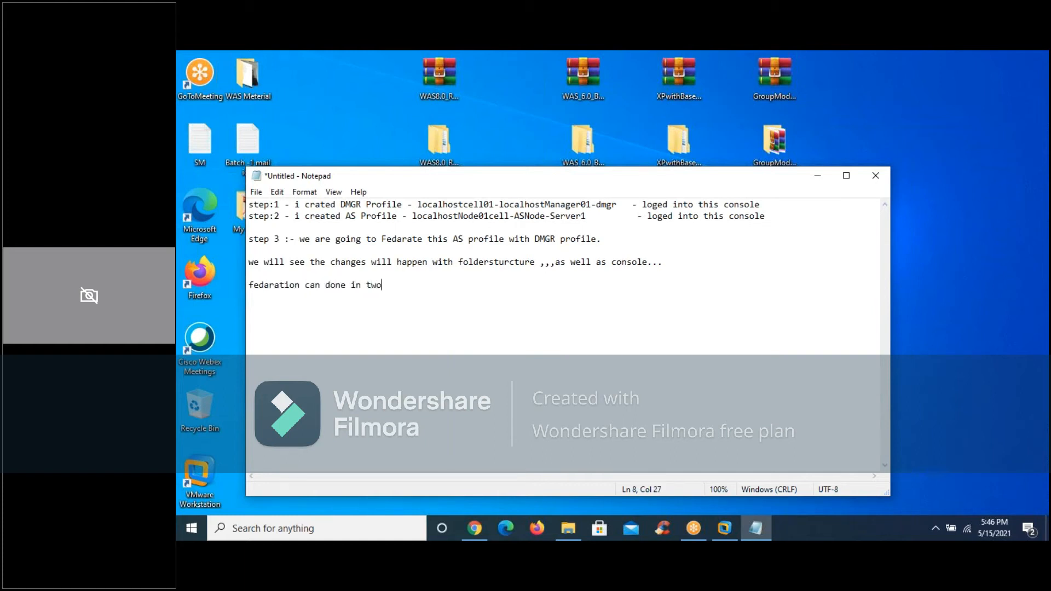
{"action": "type", "text": " wa"}
{"action": "type", "text": ":-"}
{"action": "key", "text": "Return"}
{"action": "key", "text": "Return"}
Add the item "1) fedaration from console of Dmgr :- say it as GUI way of fedaration." and start a new line
{"action": "type", "text": "1) fedaration "}
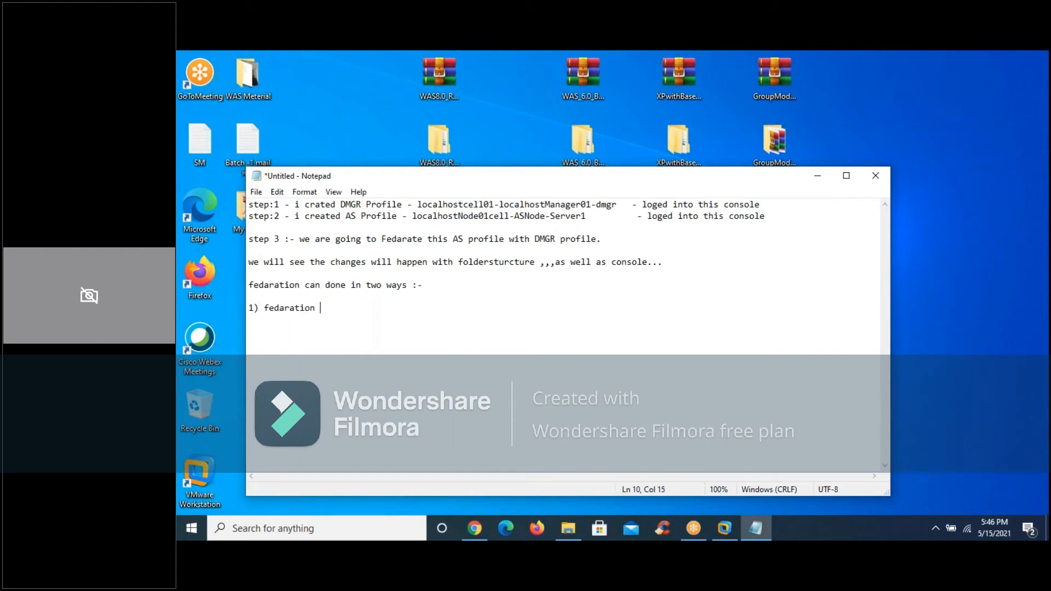
{"action": "type", "text": "from console of Dmgr"}
{"action": "type", "text": ":- "}
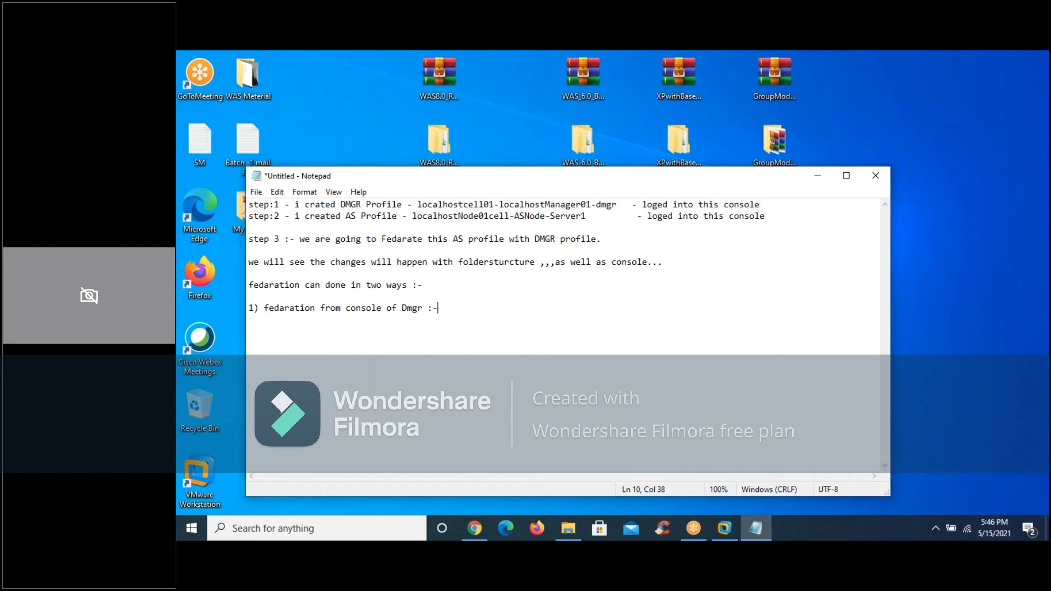
{"action": "type", "text": "say it as GUI way of fedaration."}
{"action": "key", "text": "Return"}
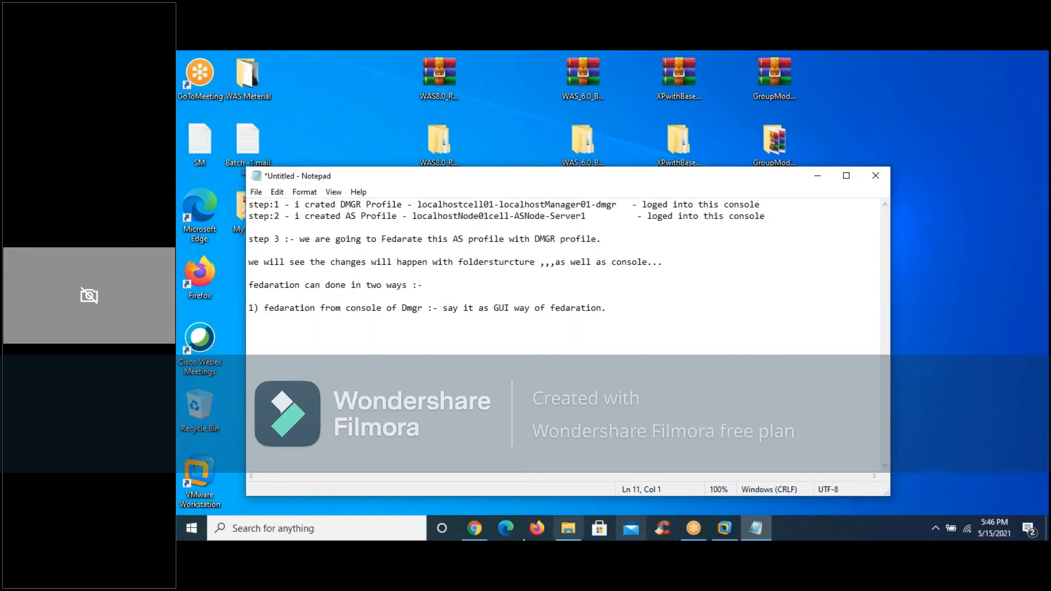
Switch to the Red Hat virtual machine, log in to the Dmgr console at port 9060 and view its Nodes page
{"action": "left_click", "coordinate": [725, 537]}
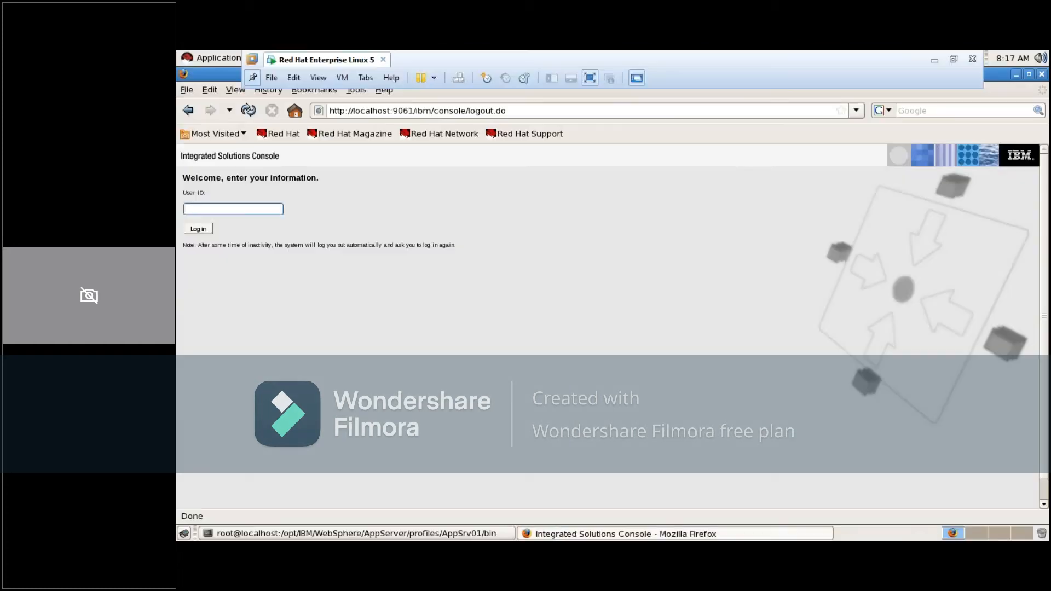
{"action": "key", "text": "BackSpace"}
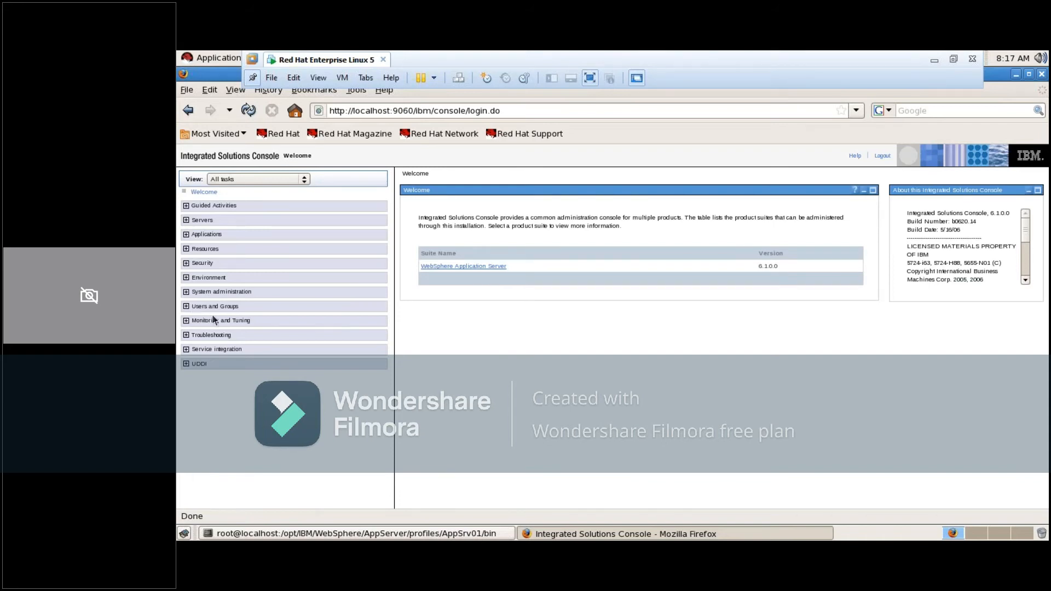
{"action": "left_click", "coordinate": [221, 291]}
{"action": "left_click", "coordinate": [210, 335]}
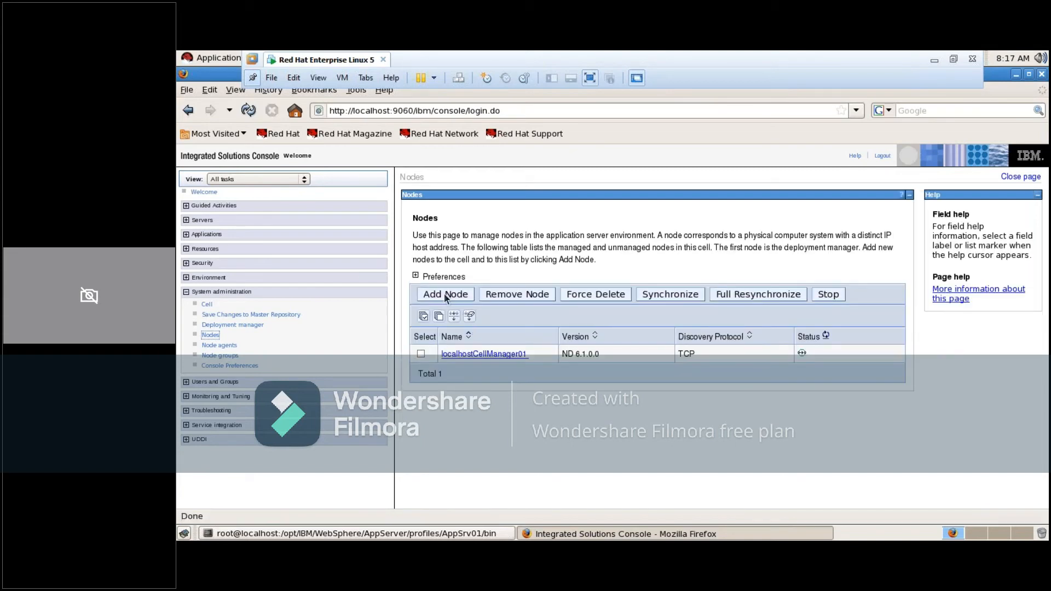
Start adding a managed node and review the host, connector port and application options on its form
{"action": "left_click", "coordinate": [446, 295]}
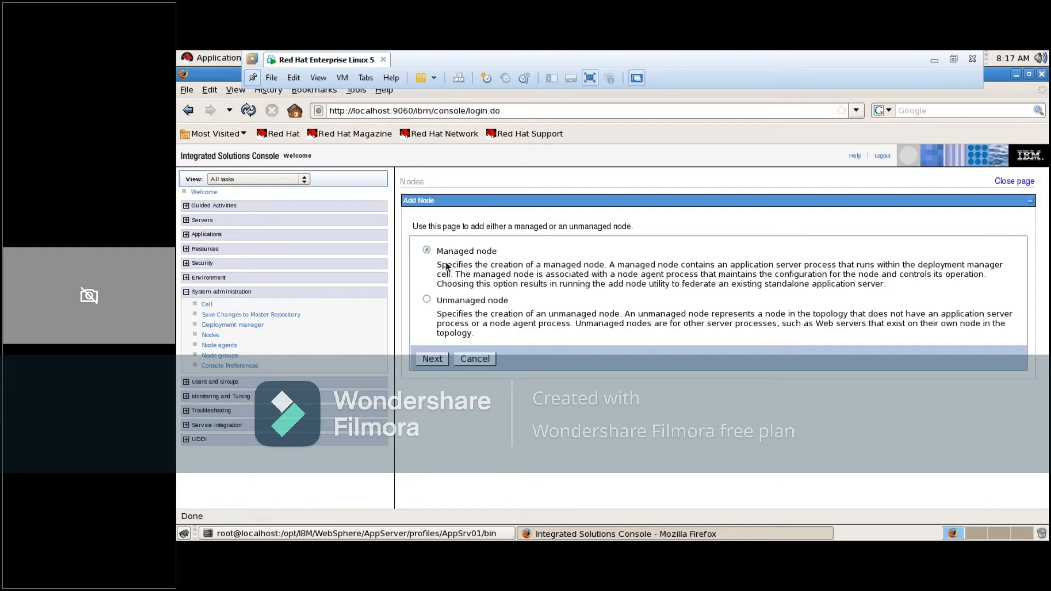
{"action": "left_click", "coordinate": [432, 359]}
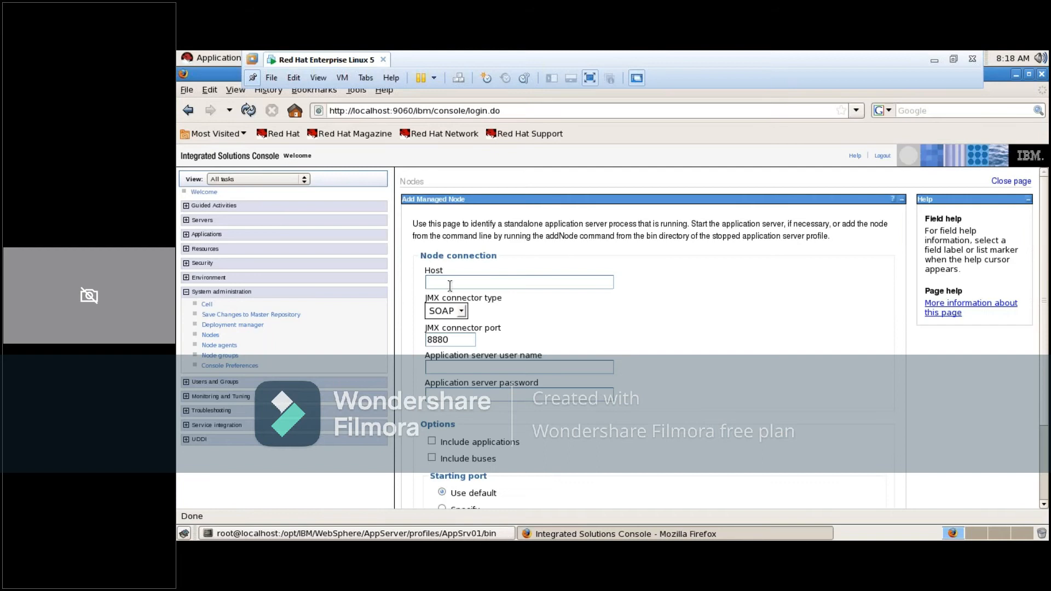
{"action": "left_click", "coordinate": [450, 283]}
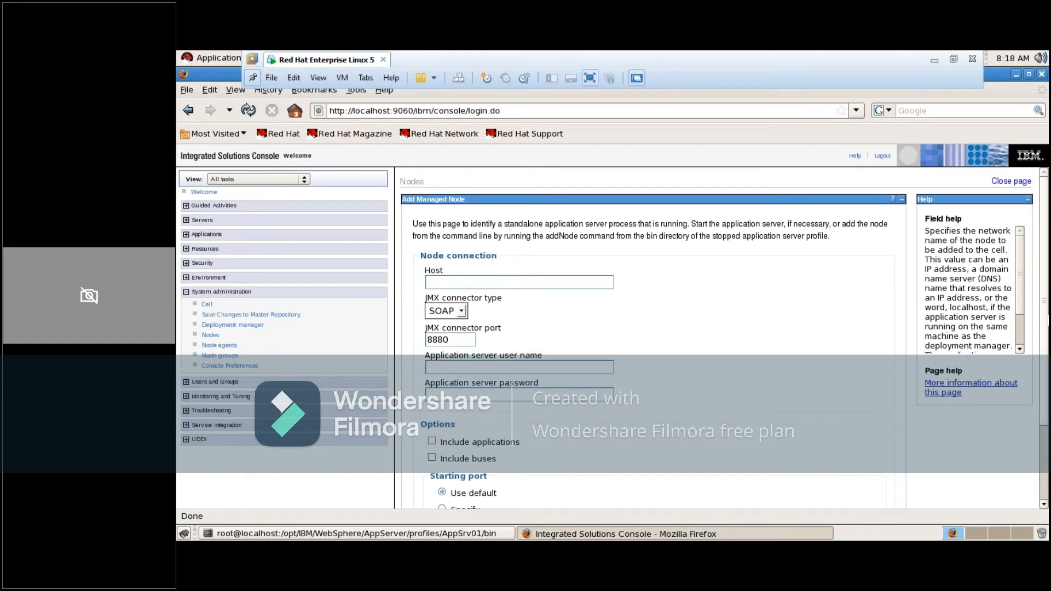
{"action": "scroll", "coordinate": [1047, 351], "scroll_direction": "down", "scroll_amount": 2}
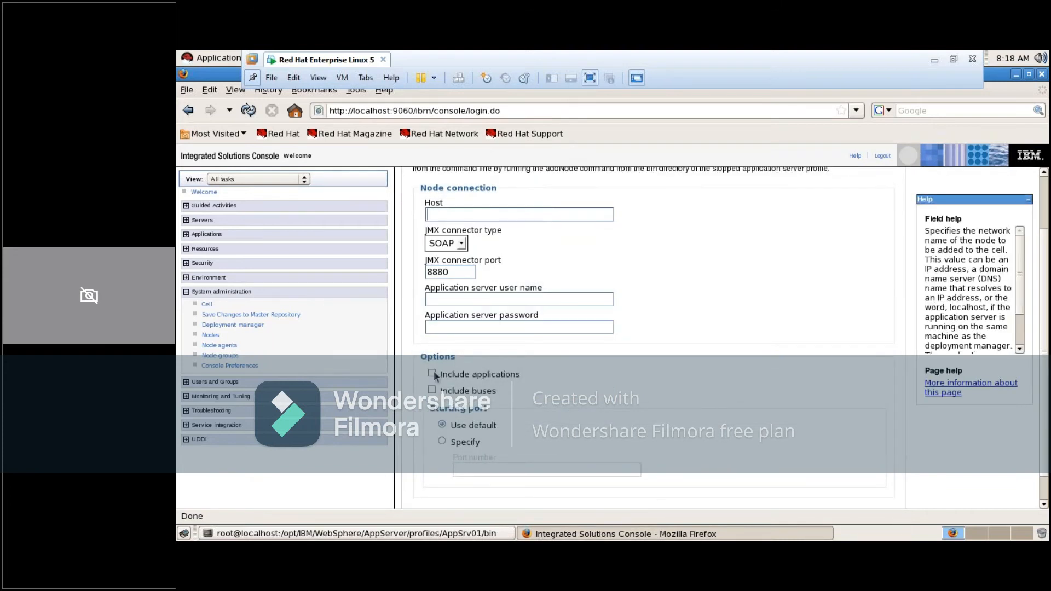
{"action": "mouse_move", "coordinate": [436, 377]}
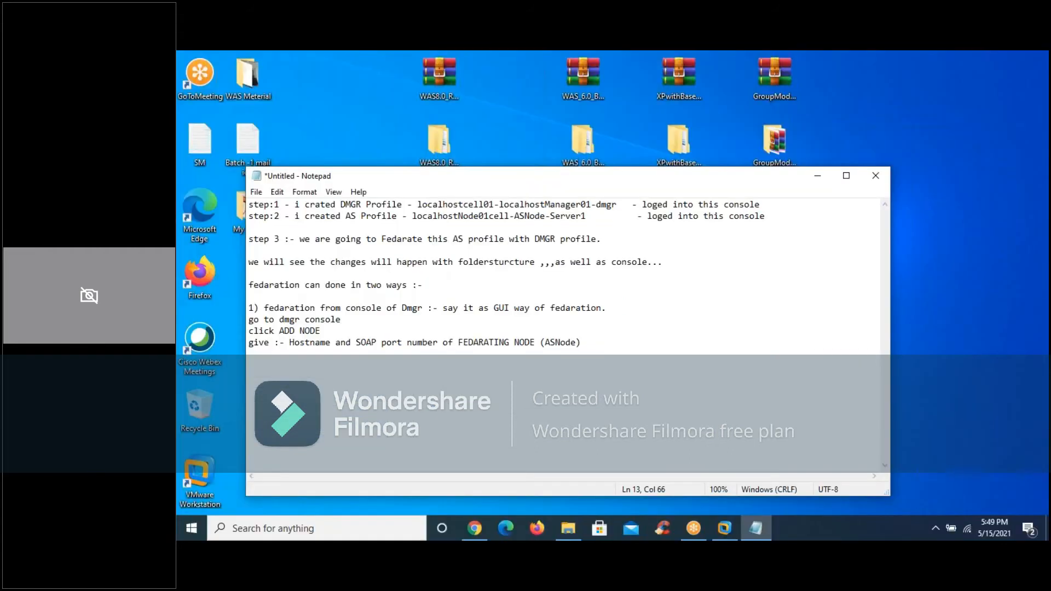
After a blank line, begin the second item with "2) fedarationg from profilehome of Fedarationg Node (ASNode)"
{"action": "key", "text": "Return"}
{"action": "type", "text": "2) fedarationg from"}
{"action": "type", "text": "pr"}
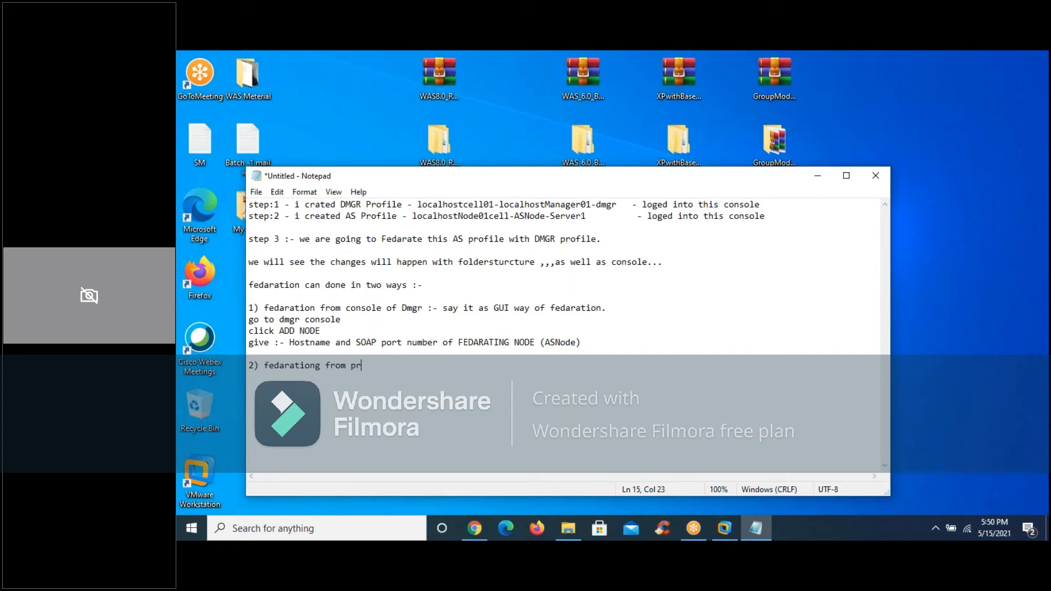
{"action": "type", "text": "ofilehome of Fedarationg Node (AS"}
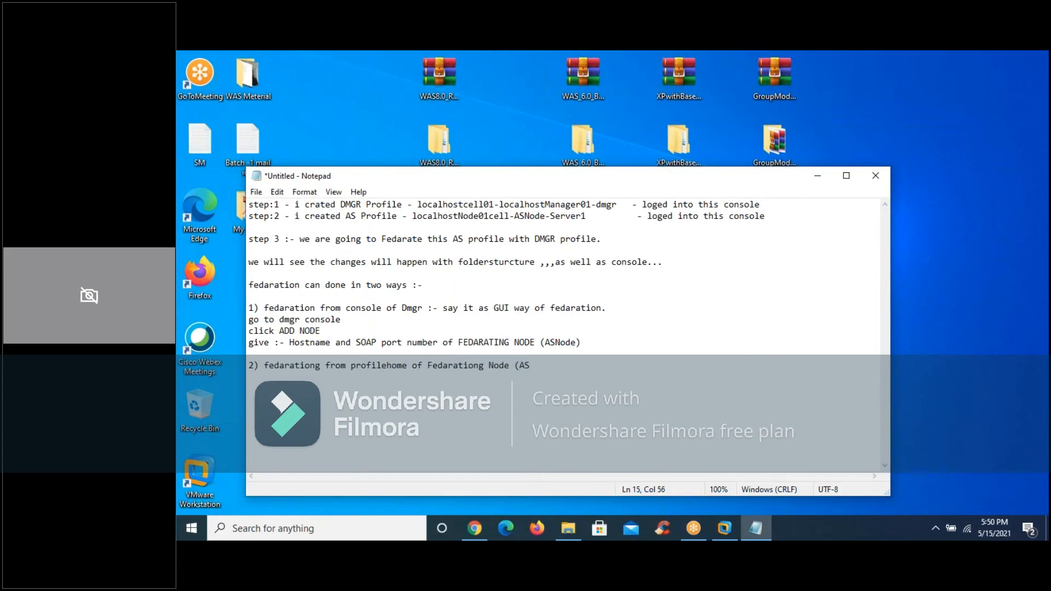
{"action": "type", "text": "Node) :-"}
Continue the second item with ":- AddNode and you will give Hostname and SOAP port of DMGR profile"
{"action": "type", "text": "AddNode and you will give"}
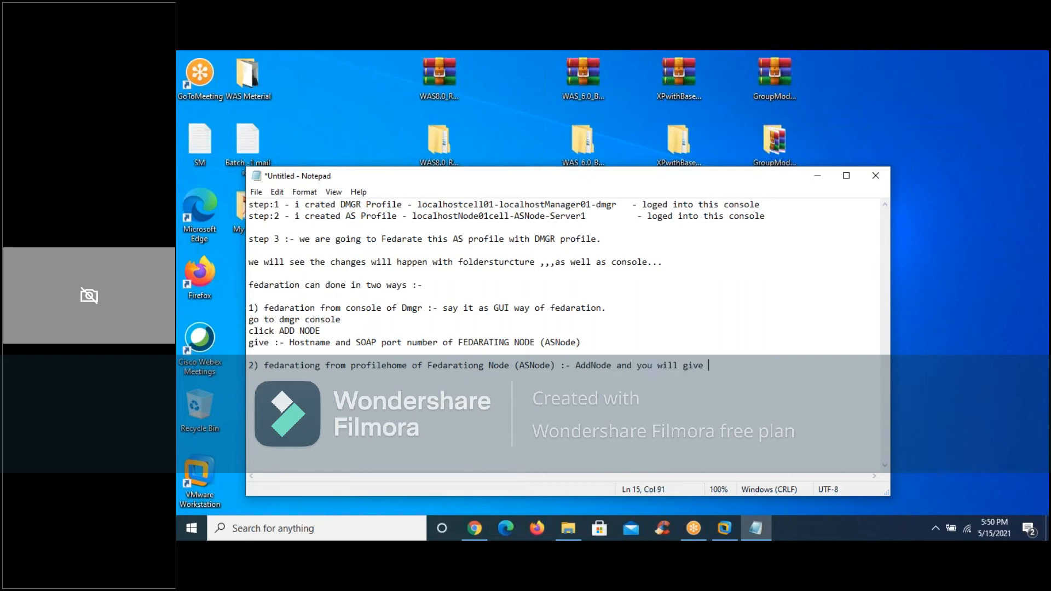
{"action": "type", "text": " Hostname and SOAP port o"}
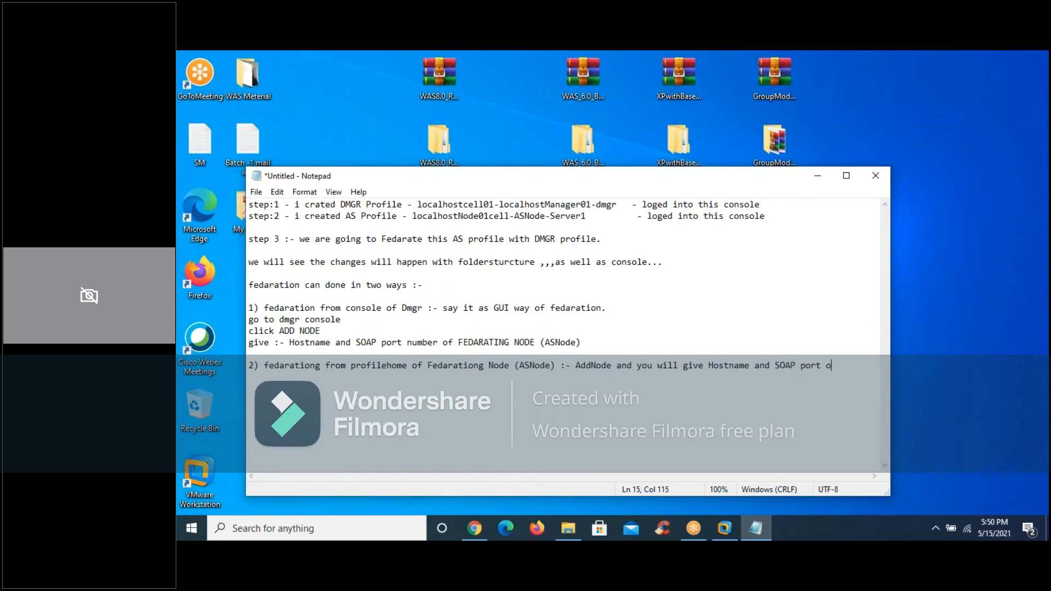
{"action": "type", "text": "f DM"}
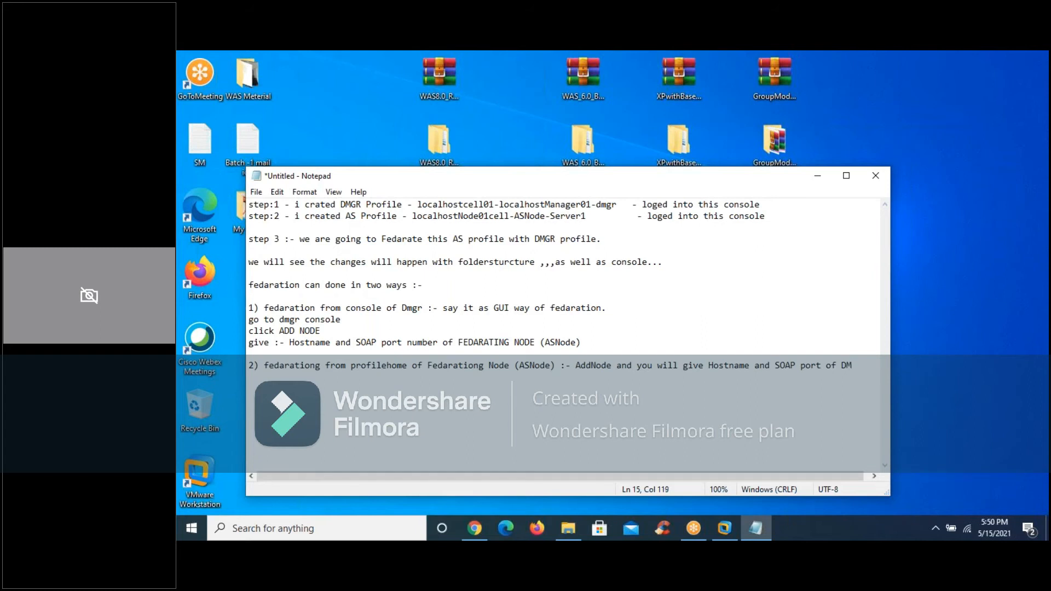
{"action": "type", "text": "GR profile"}
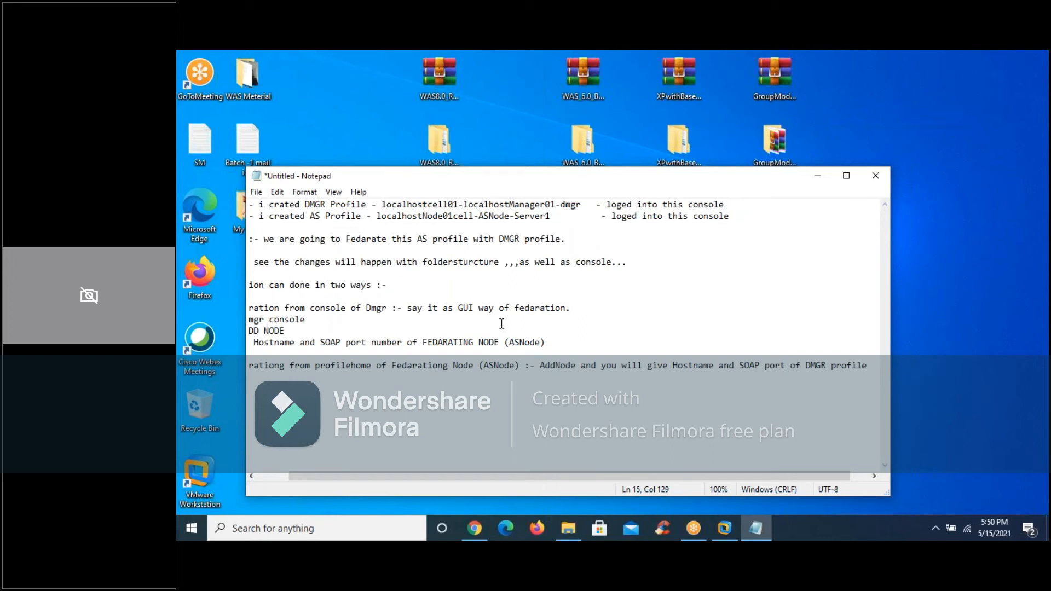
Break the second item before "and SOAP port of DMGR profile" and indent that part beneath the AddNode text
{"action": "double_click", "coordinate": [717, 366]}
{"action": "left_click", "coordinate": [716, 367]}
{"action": "key", "text": "Return"}
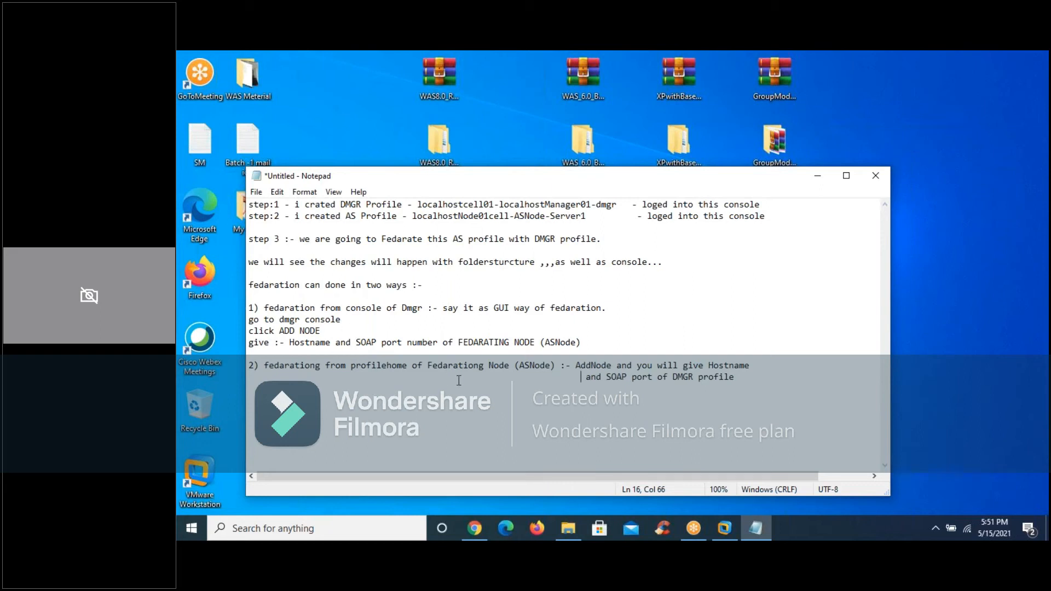
Insert "(non gui)" before "AddNode" in the second item
{"action": "left_click", "coordinate": [439, 307]}
{"action": "left_click", "coordinate": [440, 308]}
{"action": "left_click_drag", "start_coordinate": [575, 367], "coordinate": [564, 418]}
{"action": "double_click", "coordinate": [563, 418]}
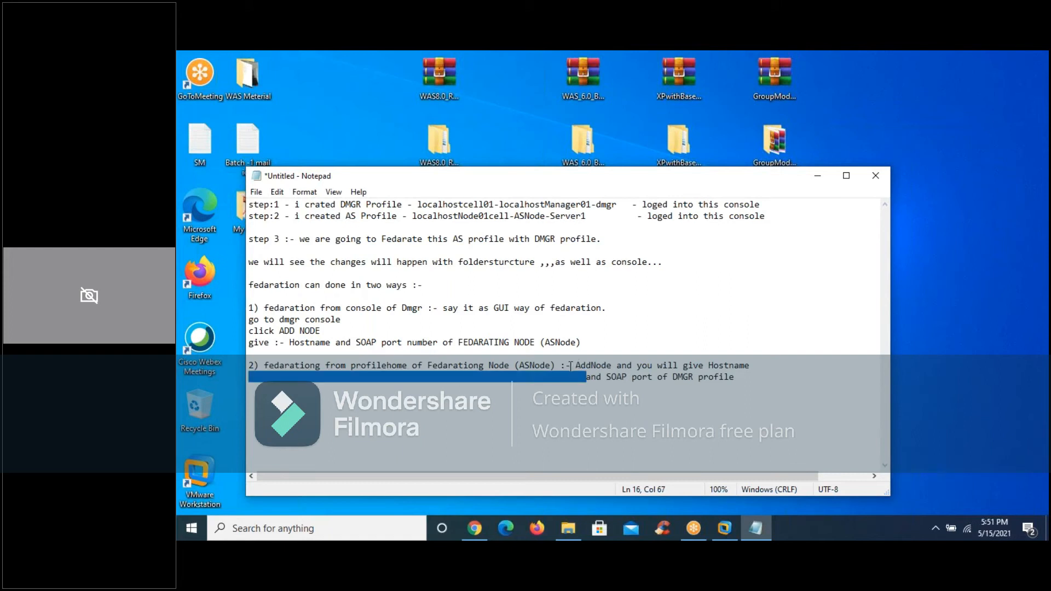
{"action": "left_click", "coordinate": [570, 366]}
{"action": "type", "text": "() "}
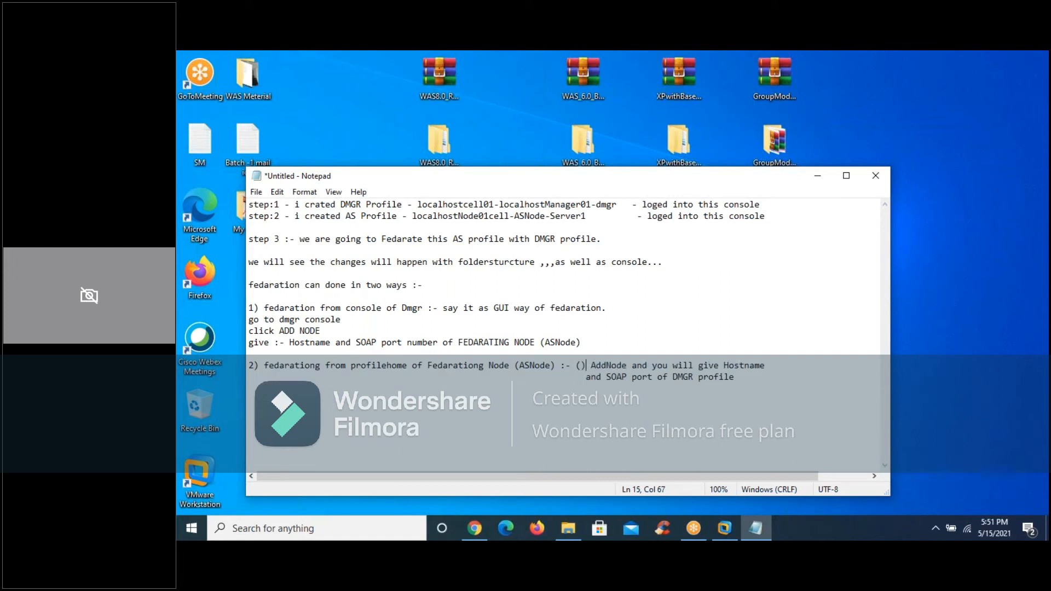
{"action": "type", "text": "non "}
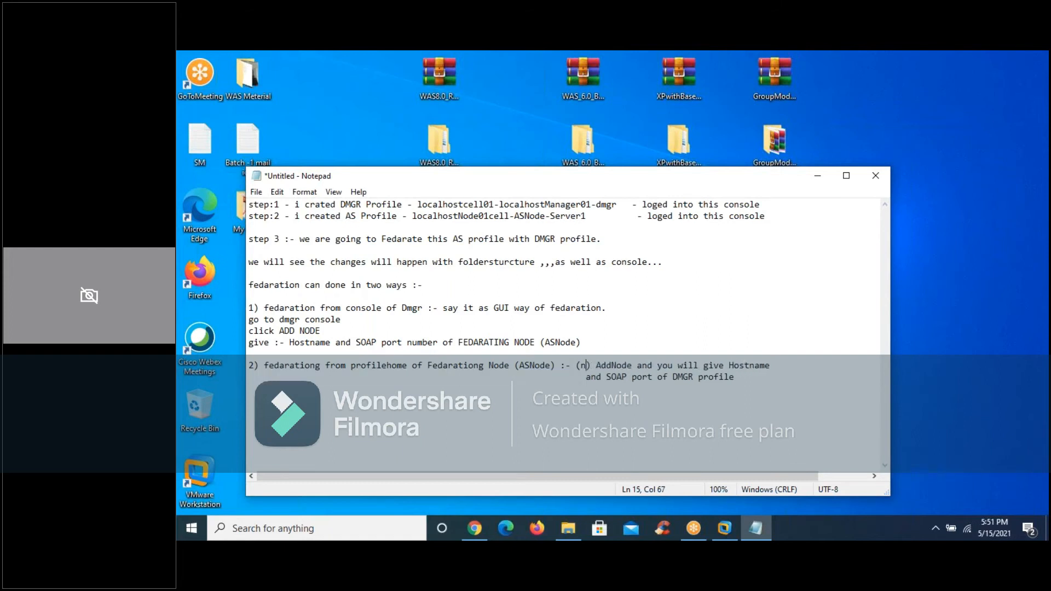
{"action": "type", "text": "gui"}
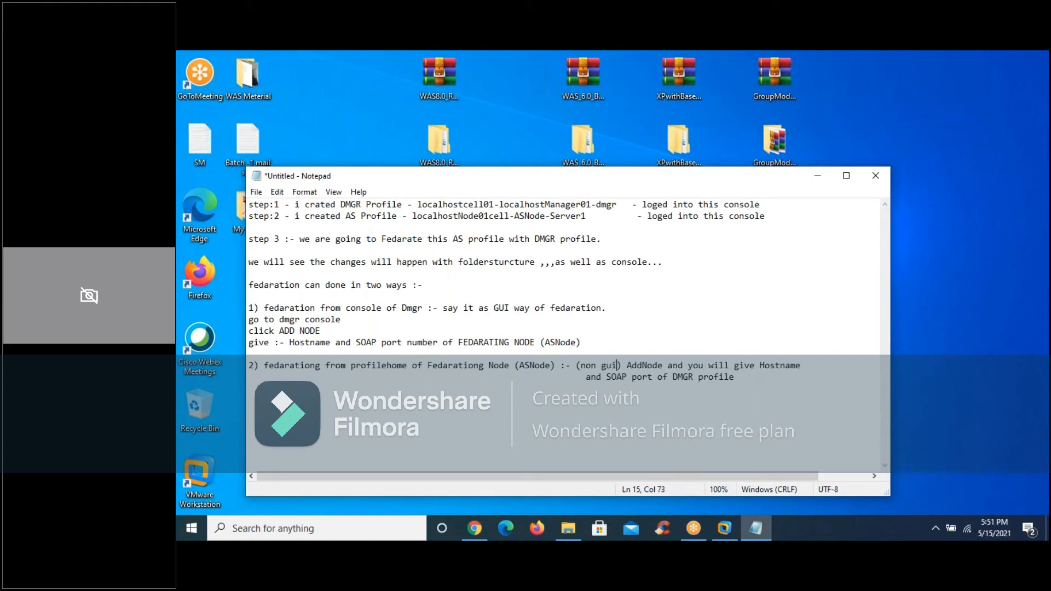
{"action": "left_click", "coordinate": [446, 332]}
{"action": "left_click", "coordinate": [265, 365]}
{"action": "left_click", "coordinate": [746, 376]}
In the Red Hat virtual machine, log out of the Dmgr console and print the terminal's working directory with pwd
{"action": "left_click", "coordinate": [723, 528]}
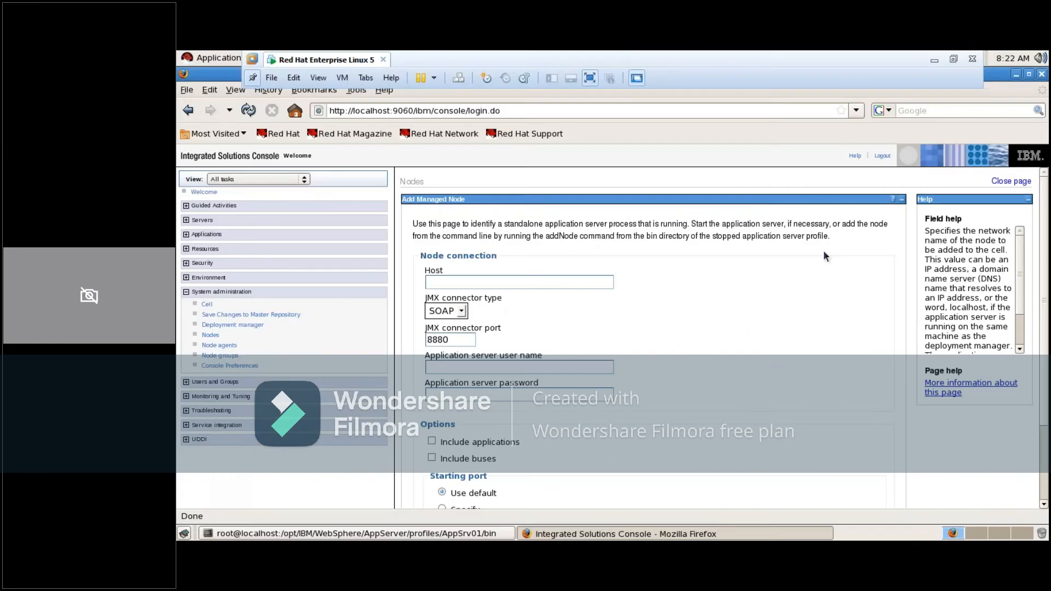
{"action": "left_click", "coordinate": [880, 157]}
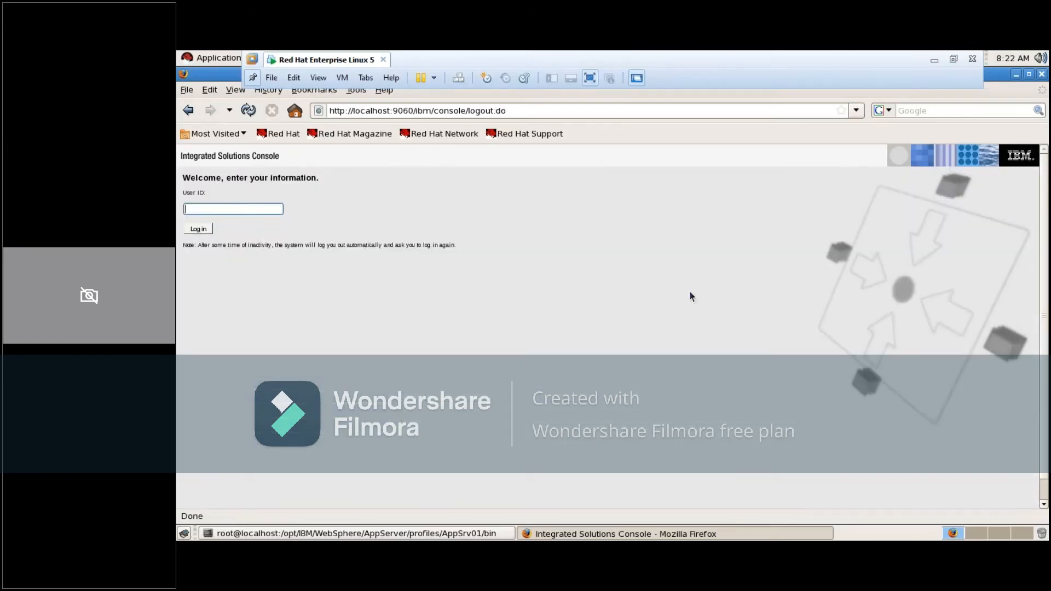
{"action": "left_click", "coordinate": [430, 534]}
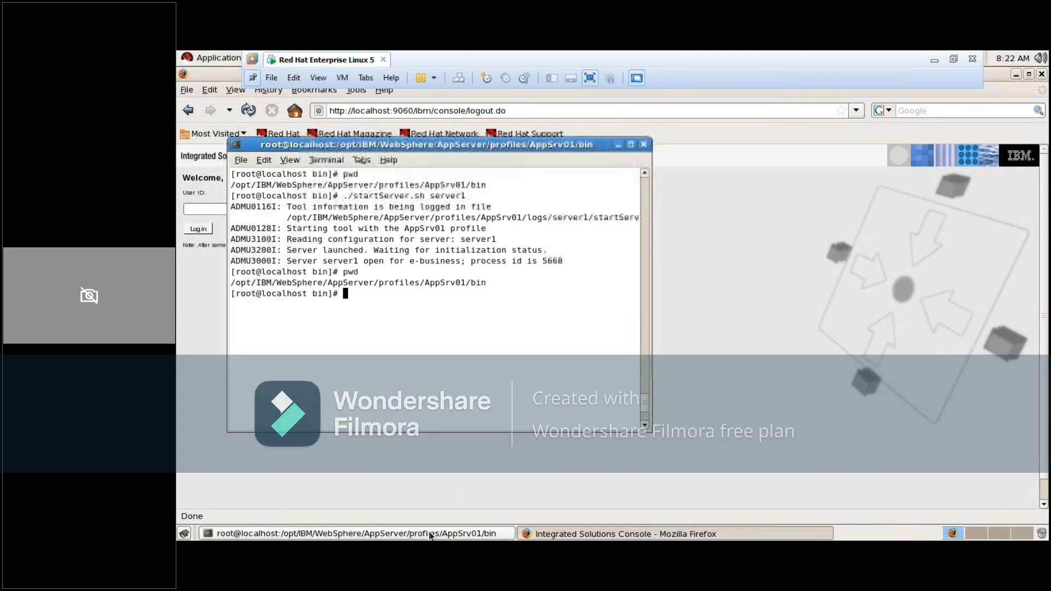
{"action": "type", "text": "pwd"}
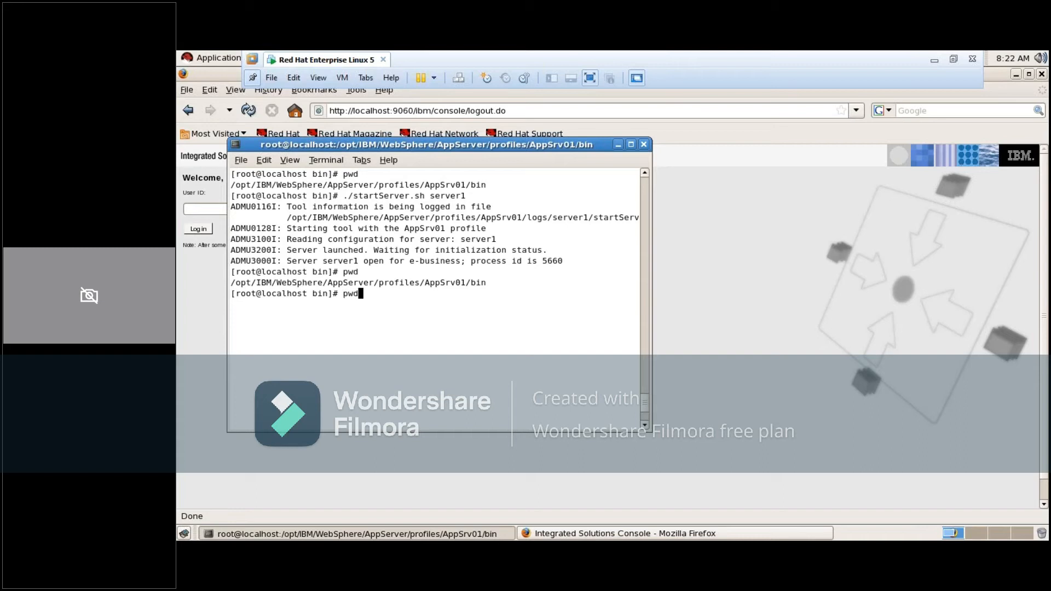
{"action": "key", "text": "Return"}
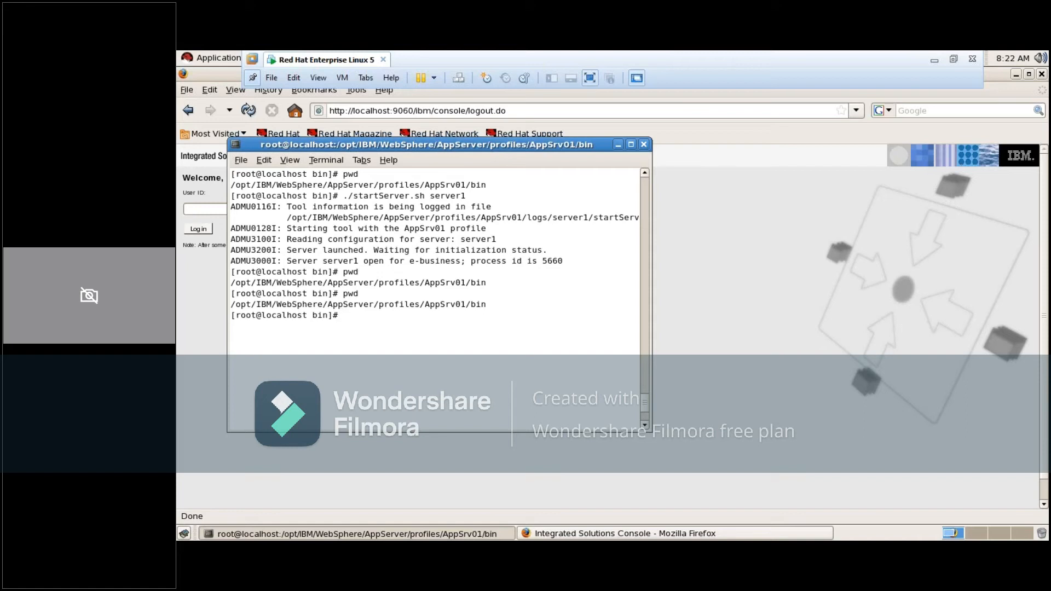
Begin the AddNode script command in the AppSrv01 profile's bin directory with localhost as the host name
{"action": "type", "text": "./ad"}
{"action": "key", "text": "Tab"}
{"action": "type", "text": "localhost"}
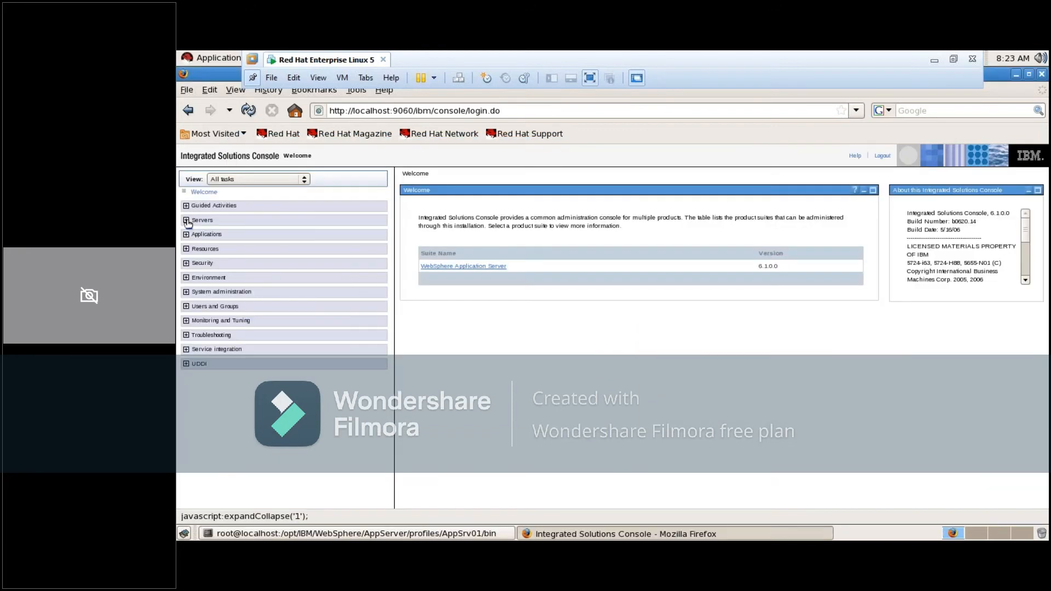
View the application servers list in the Dmgr console and collapse the Servers group again
{"action": "left_click", "coordinate": [200, 220]}
{"action": "left_click", "coordinate": [218, 233]}
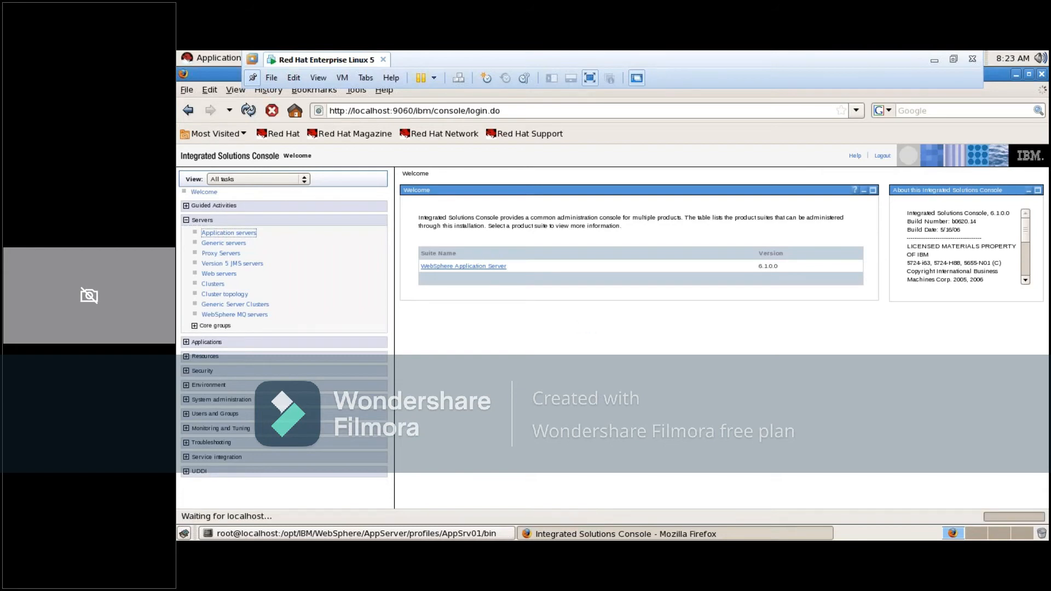
{"action": "left_click", "coordinate": [186, 220]}
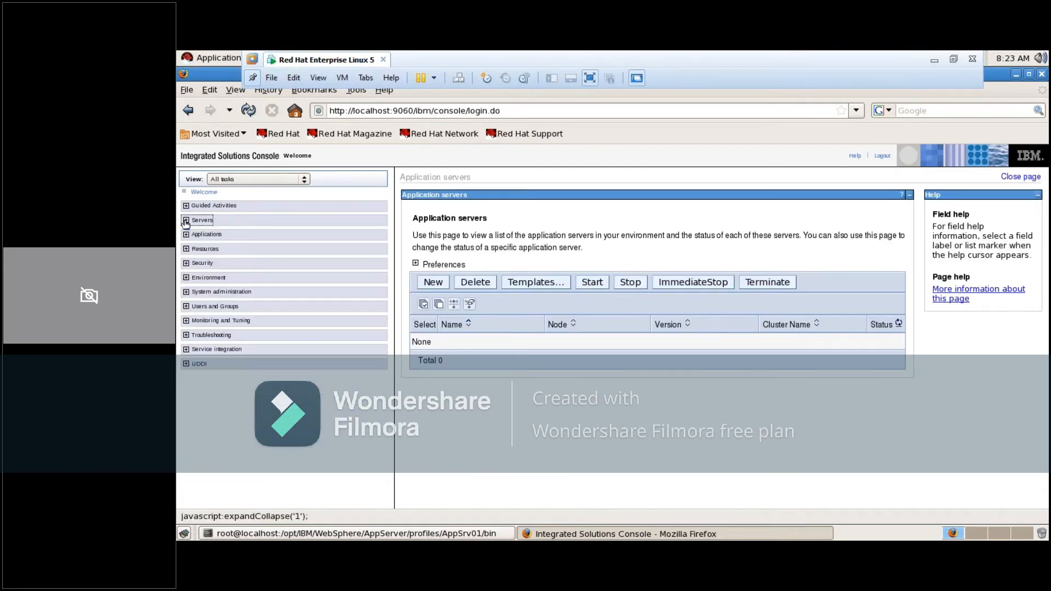
Look up the SOAP connector port in the deployment manager's port list
{"action": "left_click", "coordinate": [186, 292]}
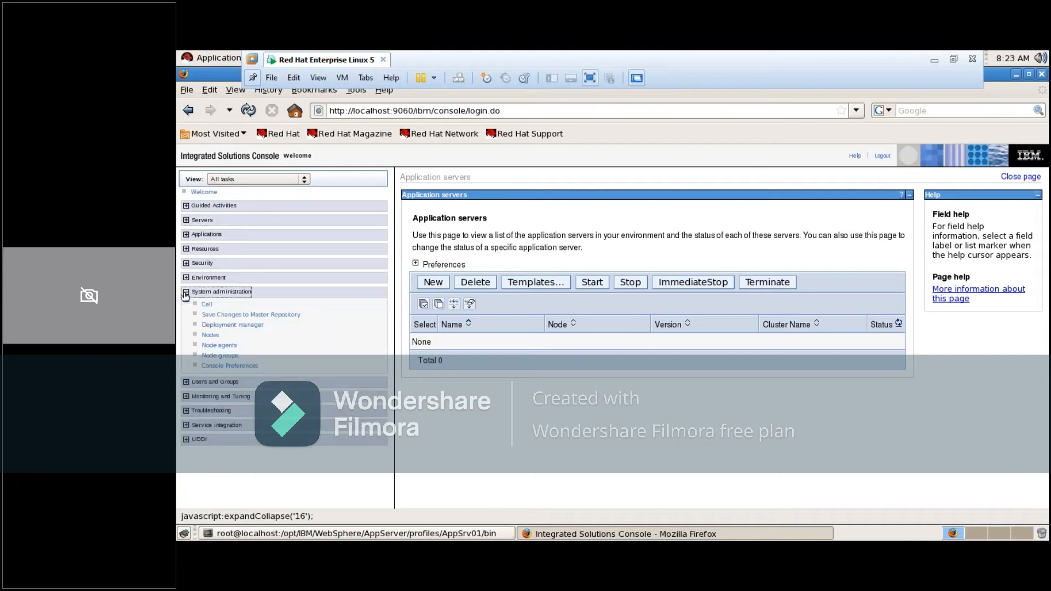
{"action": "left_click", "coordinate": [238, 326]}
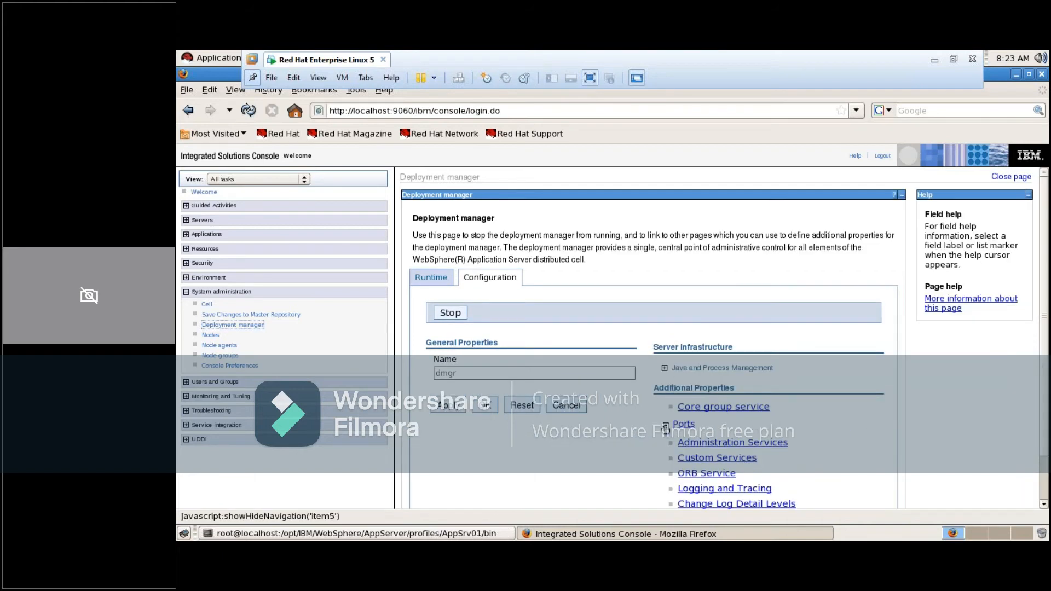
{"action": "left_click", "coordinate": [666, 426]}
{"action": "left_click_drag", "start_coordinate": [1047, 286], "coordinate": [1048, 380]}
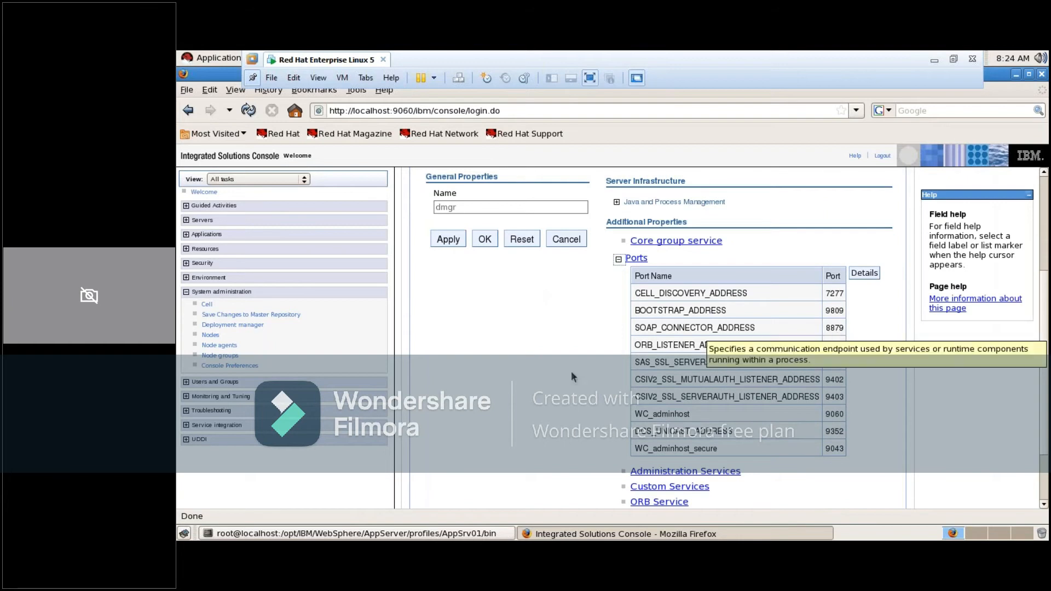
Back in the terminal, complete the addNode.sh localhost command with SOAP port 8879 and run it
{"action": "left_click", "coordinate": [1018, 77]}
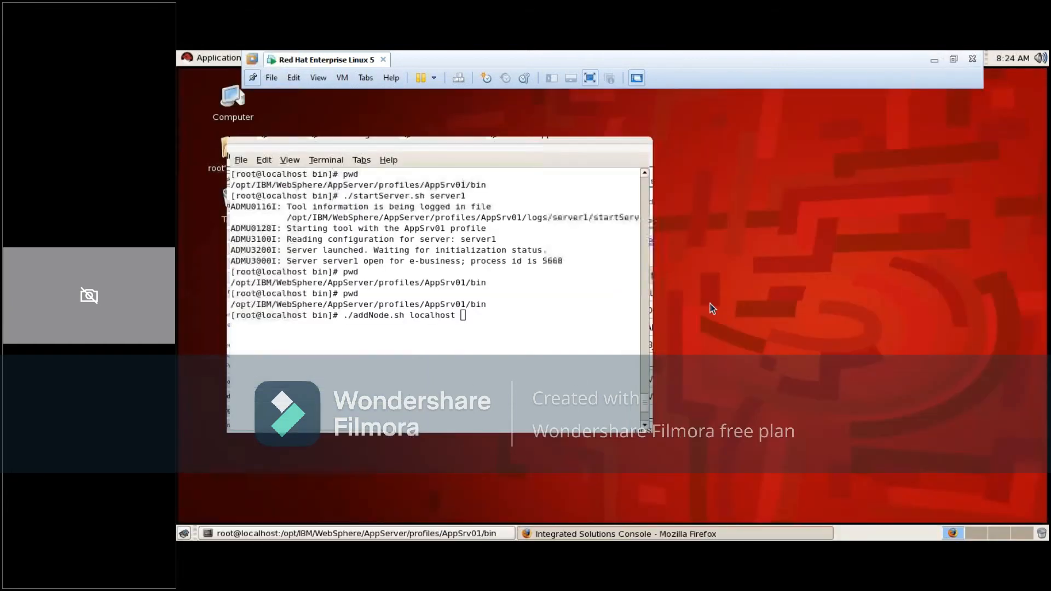
{"action": "type", "text": "88"}
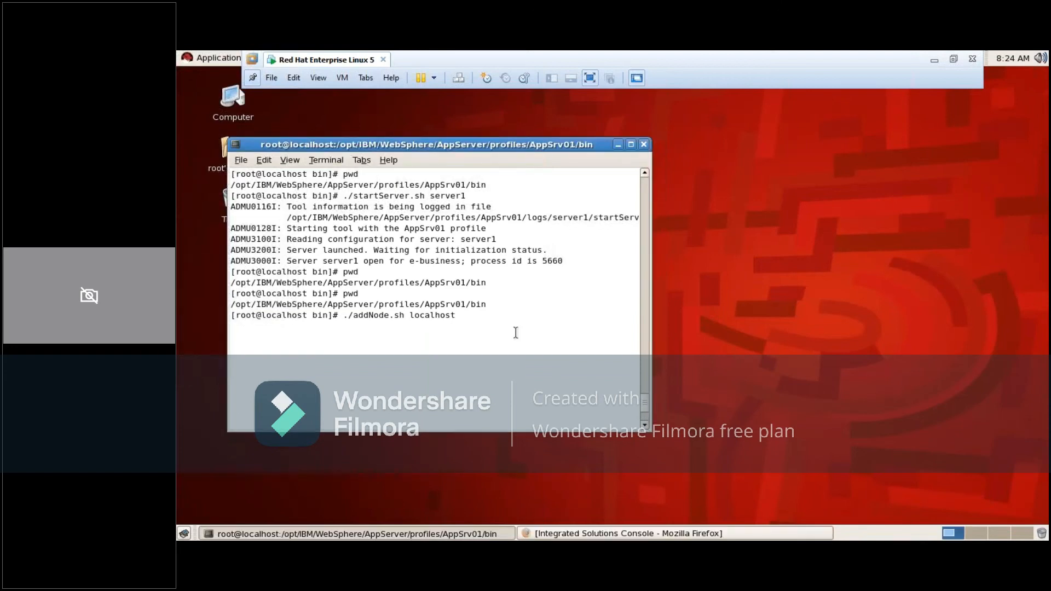
{"action": "type", "text": "79 -"}
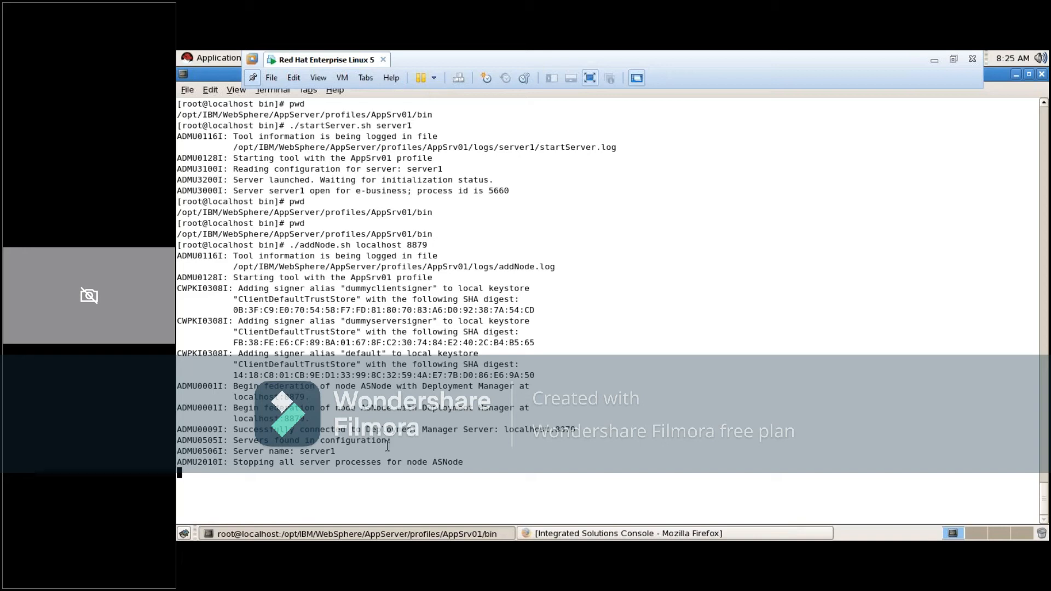
Follow the running addNode output for the server, ASNode, cell and node agent being processed
{"action": "double_click", "coordinate": [306, 453]}
{"action": "left_click", "coordinate": [323, 470]}
{"action": "left_click_drag", "start_coordinate": [434, 461], "coordinate": [494, 463]}
{"action": "left_click", "coordinate": [460, 464]}
{"action": "double_click", "coordinate": [321, 451]}
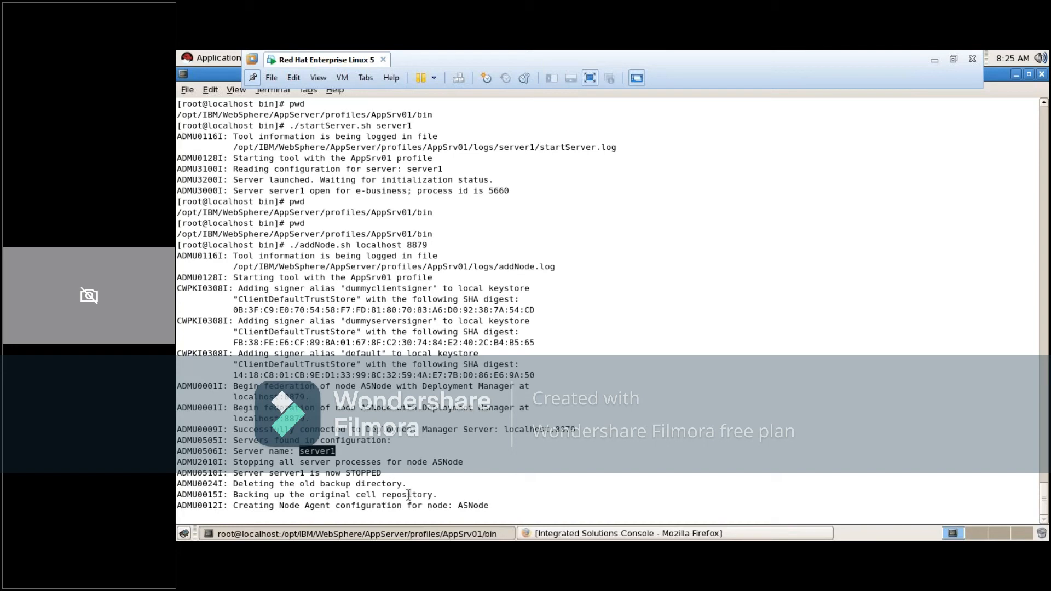
{"action": "double_click", "coordinate": [288, 506]}
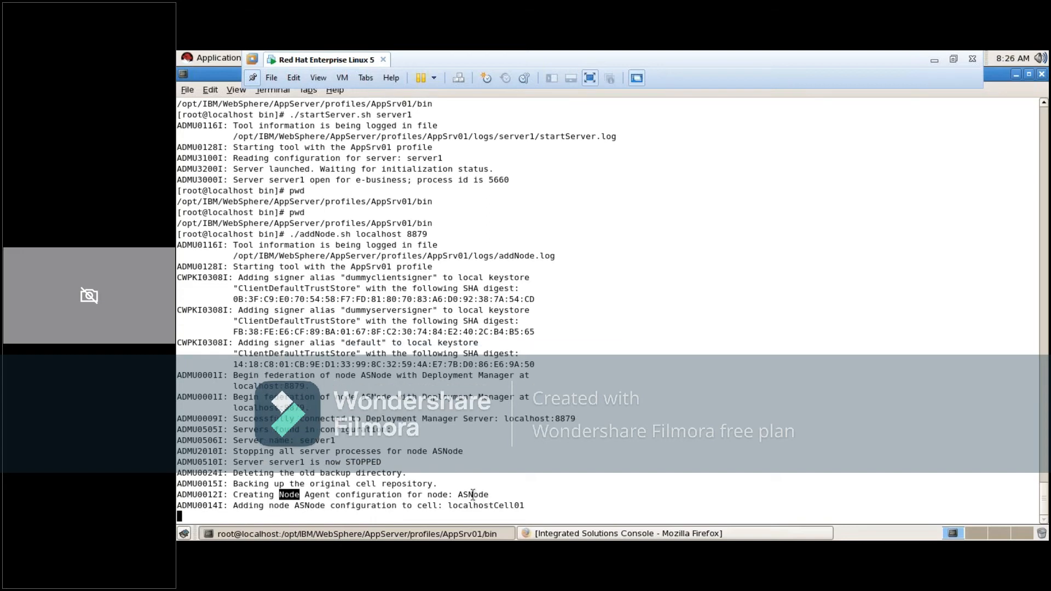
{"action": "double_click", "coordinate": [475, 494]}
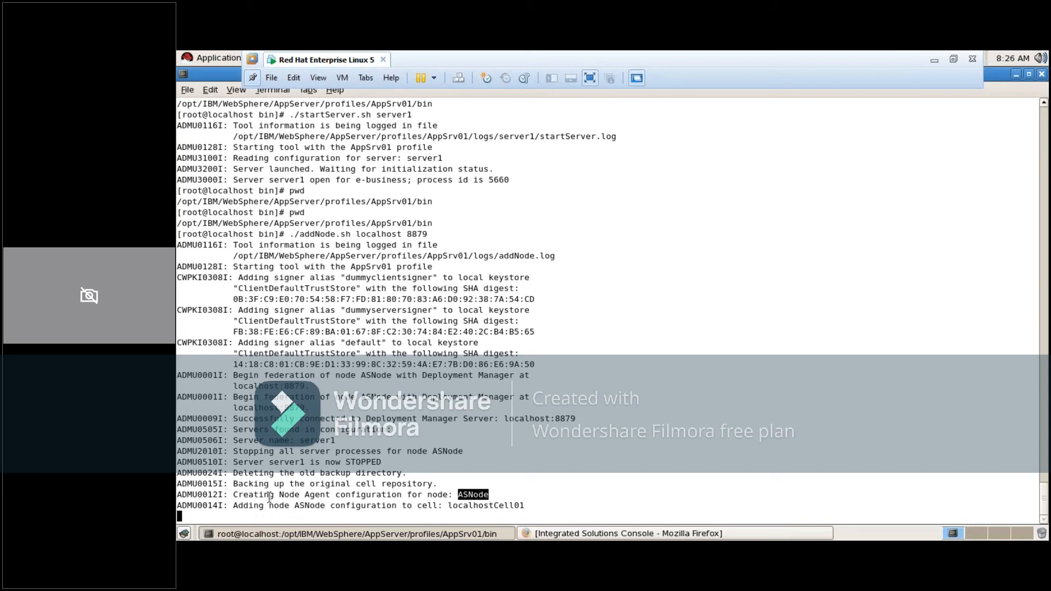
{"action": "double_click", "coordinate": [307, 505]}
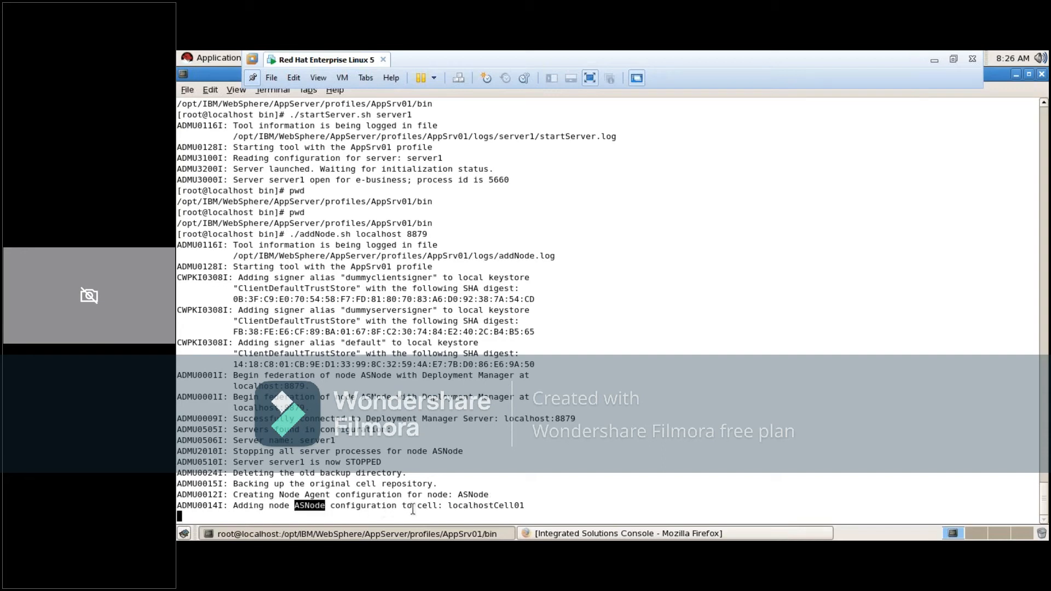
{"action": "double_click", "coordinate": [485, 494]}
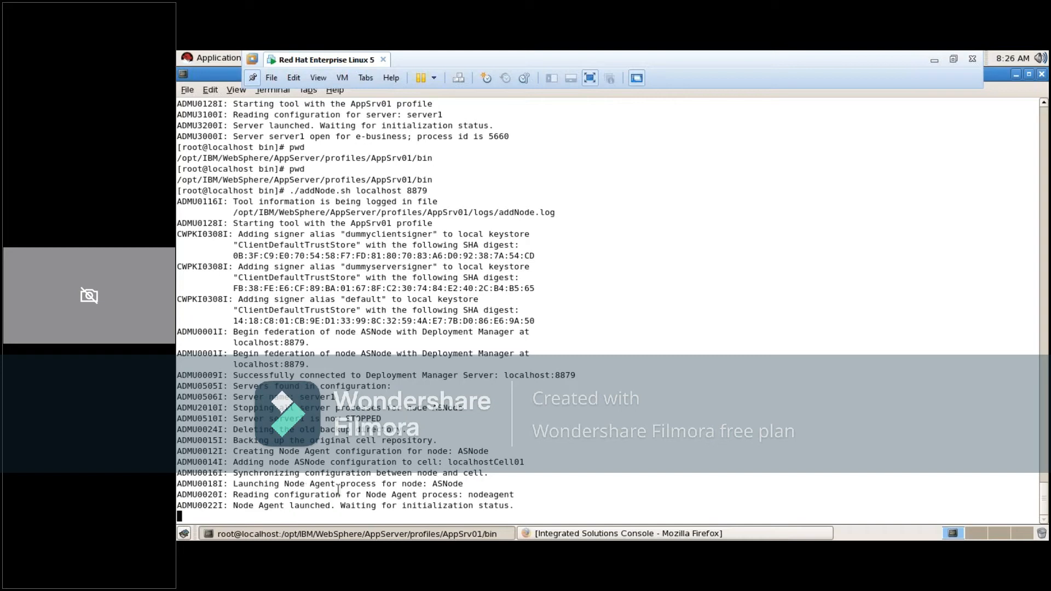
{"action": "double_click", "coordinate": [437, 485]}
{"action": "double_click", "coordinate": [483, 495]}
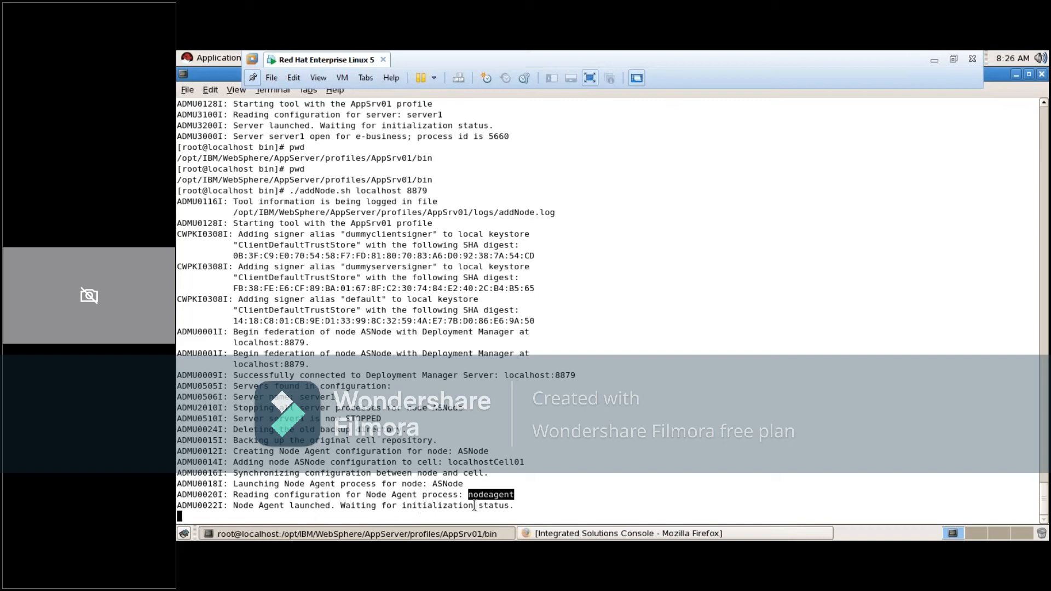
{"action": "left_click", "coordinate": [516, 503]}
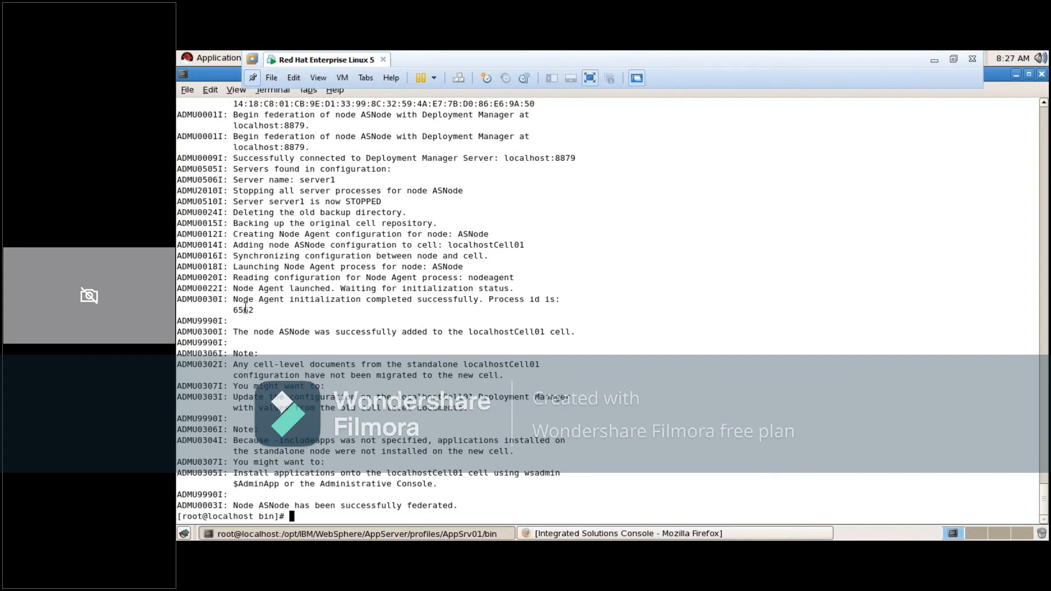
Review the final addNode messages on the node agent process ID, target cell, -includeapps option, wsadmin installation and federation status
{"action": "double_click", "coordinate": [245, 309]}
{"action": "double_click", "coordinate": [512, 330]}
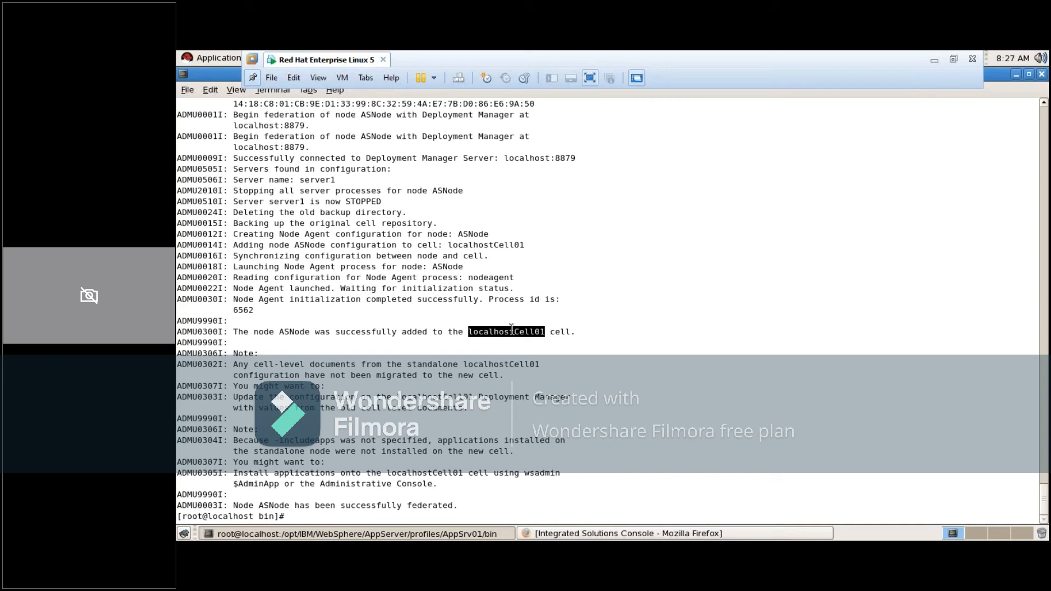
{"action": "double_click", "coordinate": [303, 332]}
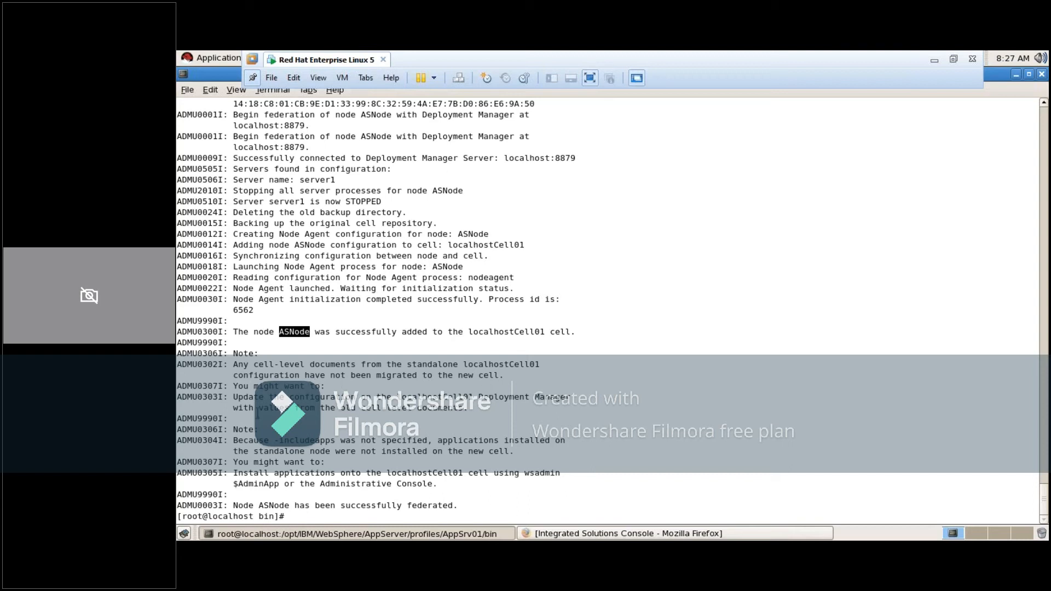
{"action": "double_click", "coordinate": [451, 396]}
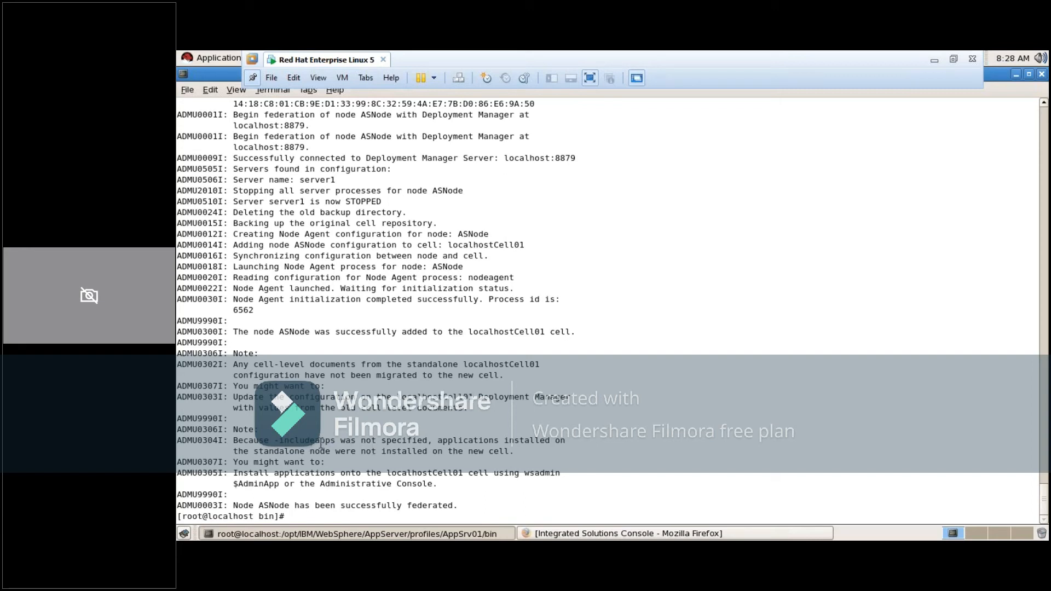
{"action": "double_click", "coordinate": [320, 441]}
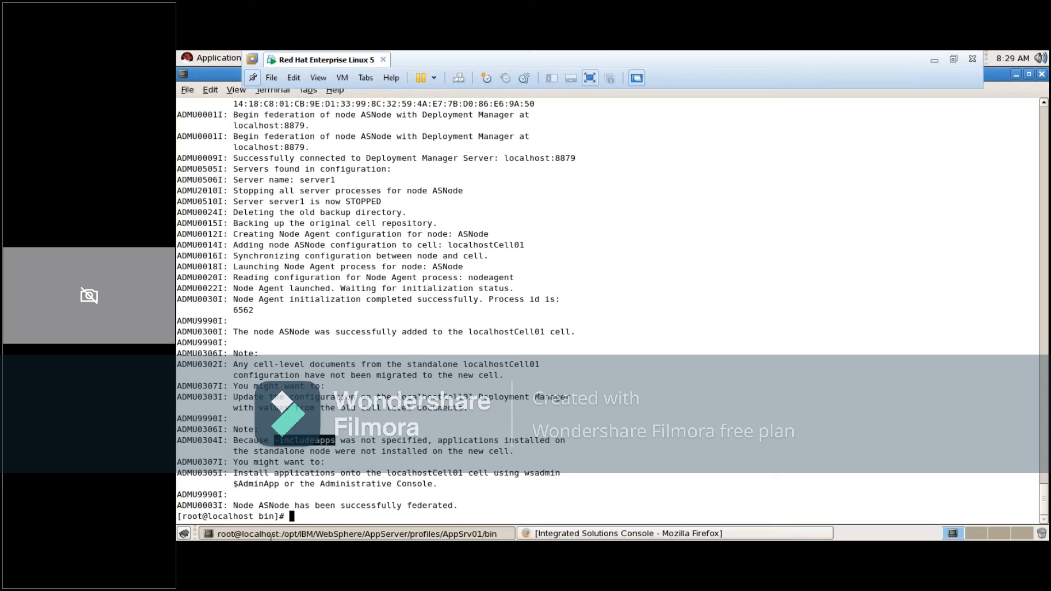
{"action": "left_click_drag", "start_coordinate": [234, 451], "coordinate": [271, 538]}
{"action": "left_click", "coordinate": [252, 60]}
{"action": "left_click", "coordinate": [547, 211]}
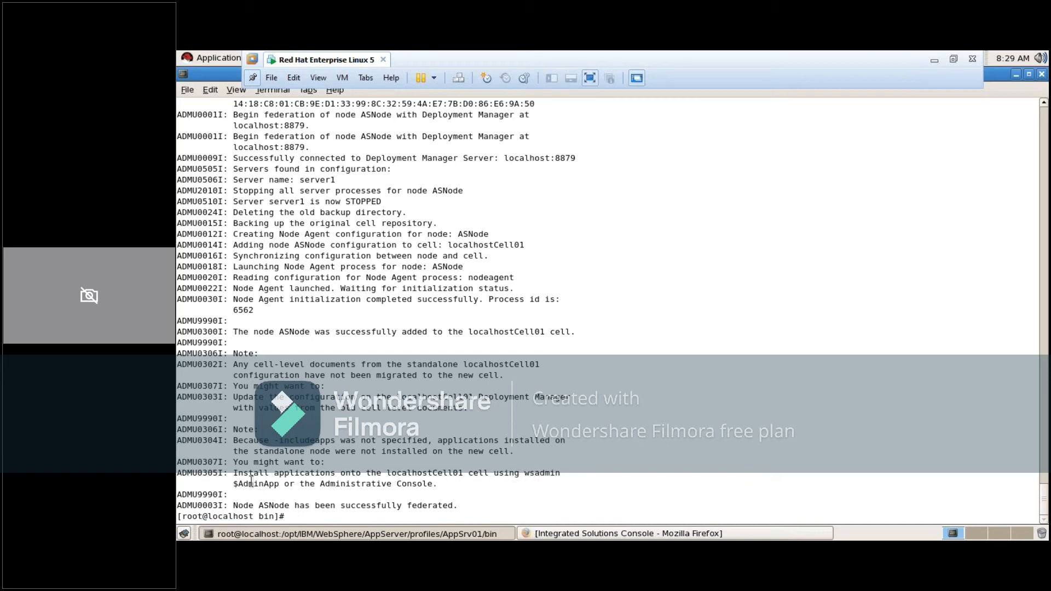
{"action": "left_click_drag", "start_coordinate": [524, 473], "coordinate": [527, 484]}
{"action": "left_click", "coordinate": [527, 485]}
{"action": "double_click", "coordinate": [534, 473]}
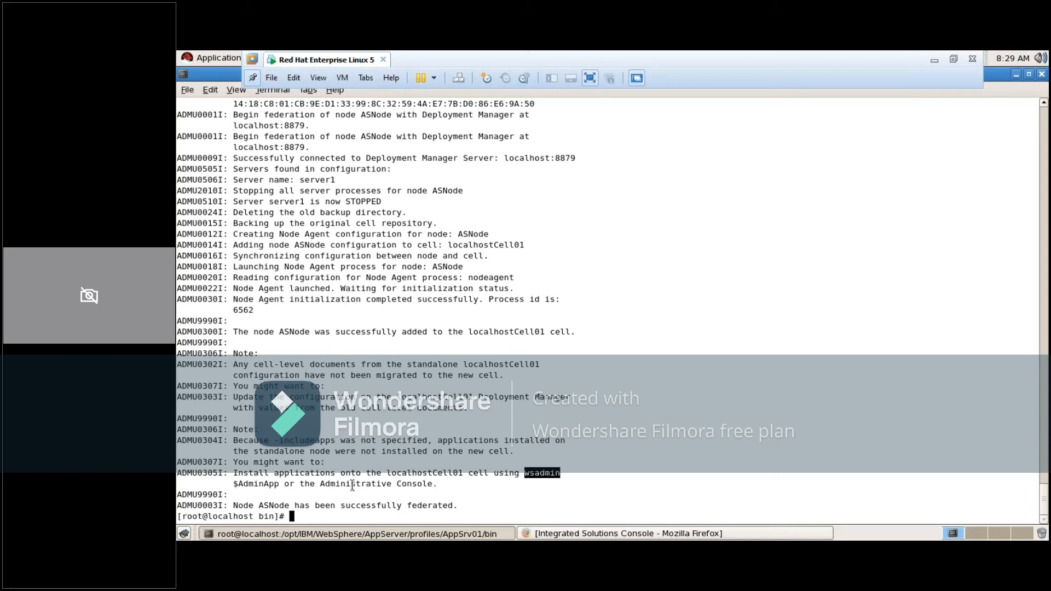
{"action": "double_click", "coordinate": [252, 485]}
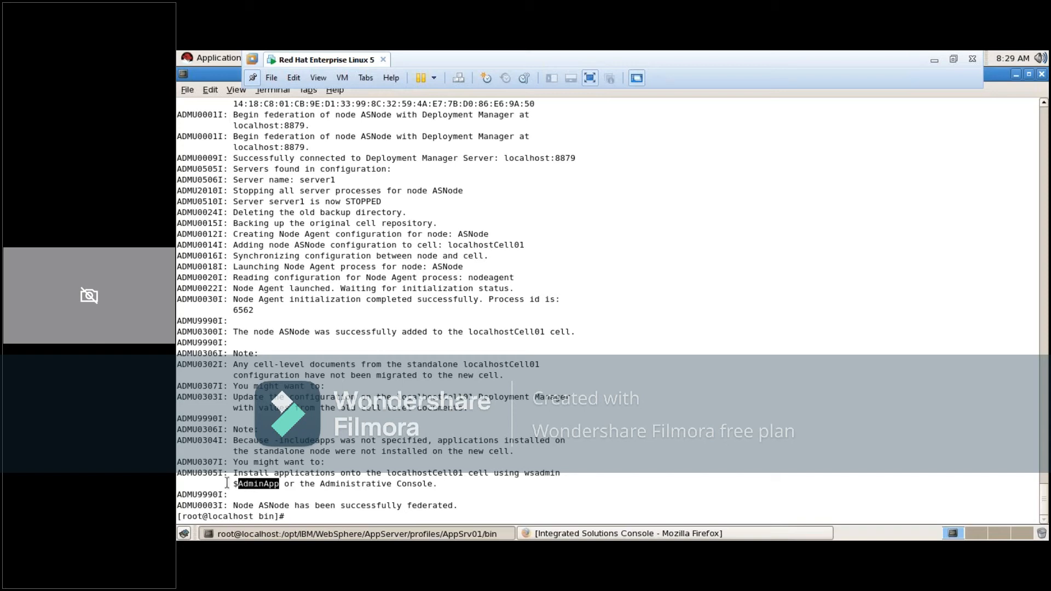
{"action": "double_click", "coordinate": [272, 505]}
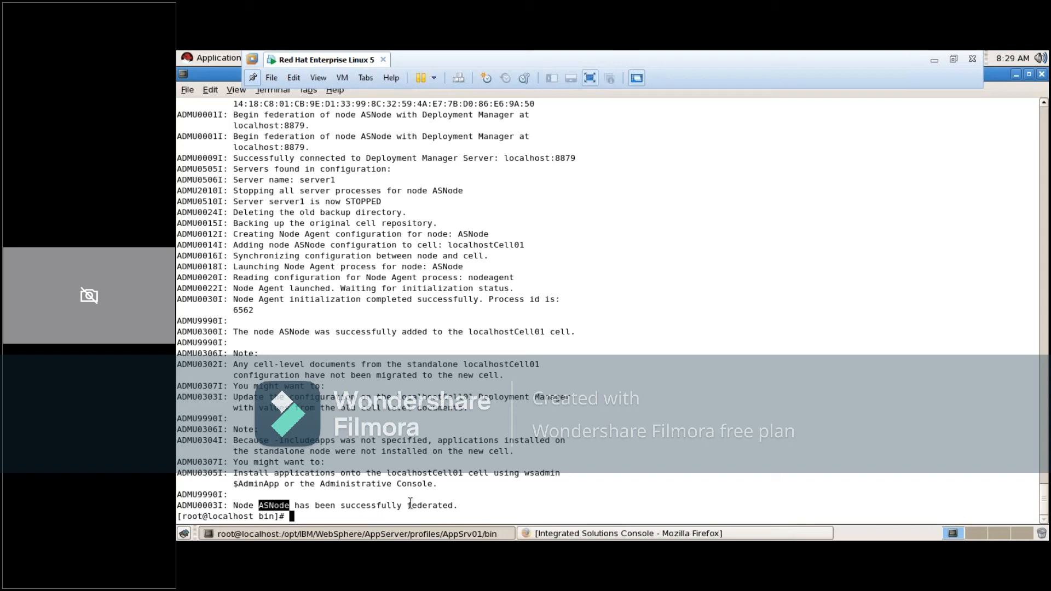
{"action": "left_click", "coordinate": [346, 514]}
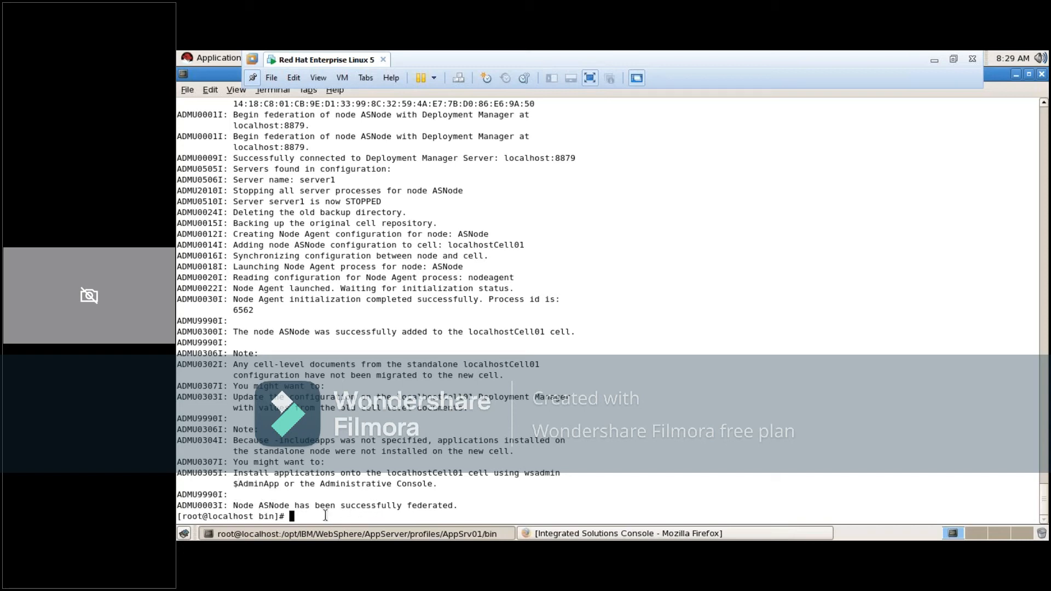
{"action": "left_click", "coordinate": [1030, 75]}
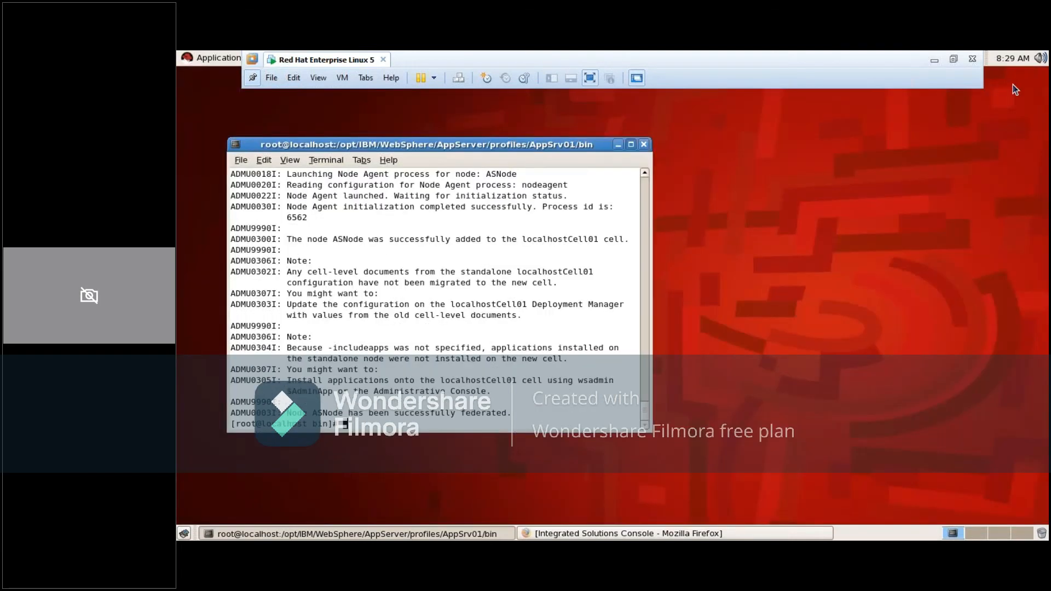
Switch to the Notepad notes and add the heading "step 4:-" below the second federation method
{"action": "left_click", "coordinate": [934, 63]}
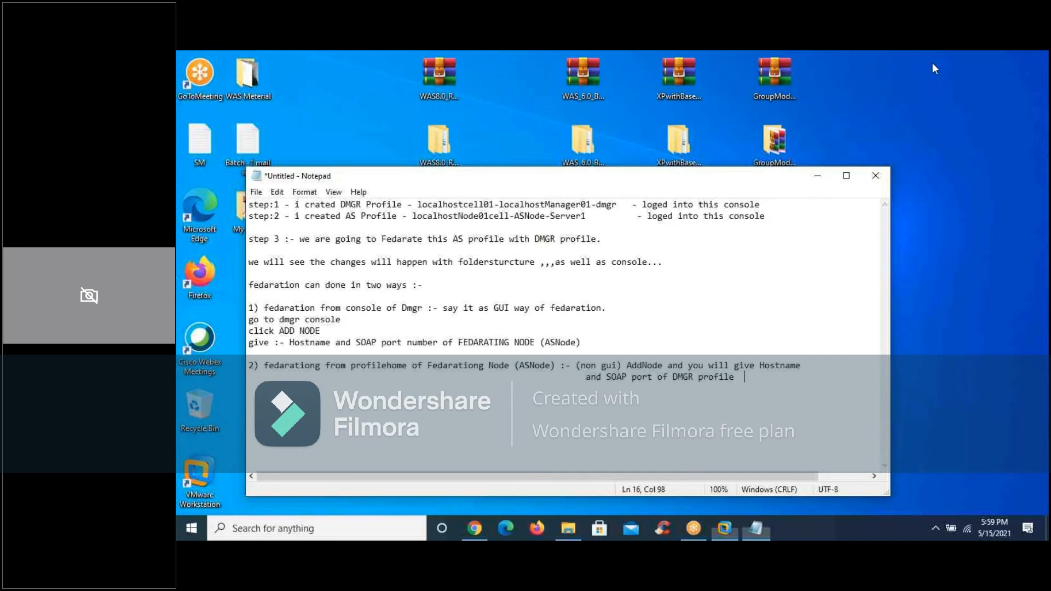
{"action": "left_click", "coordinate": [846, 176]}
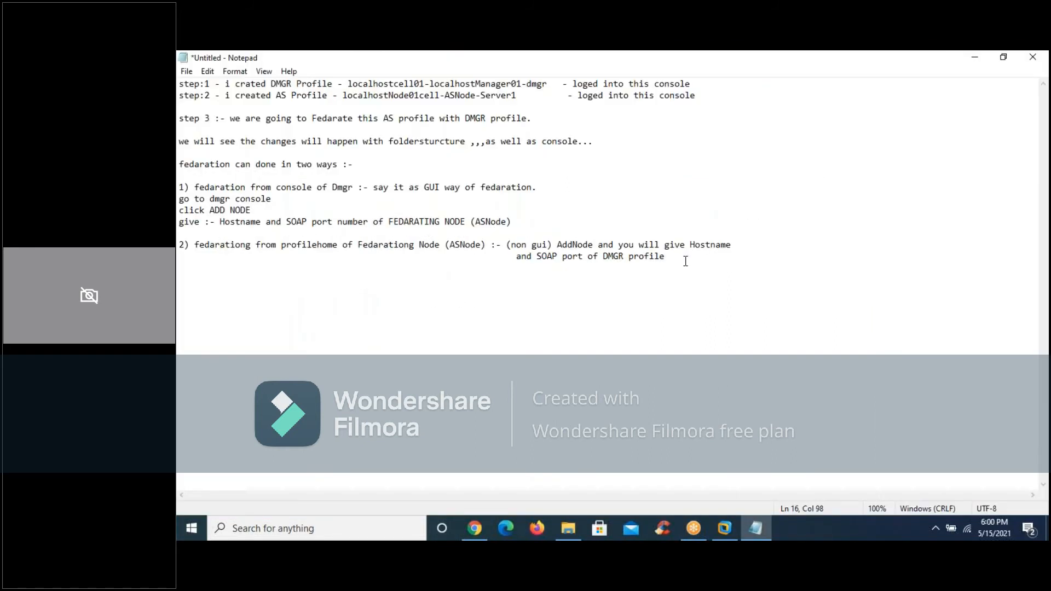
{"action": "key", "text": "Return"}
{"action": "key", "text": "Return"}
{"action": "type", "text": "step 4:-"}
{"action": "key", "text": "Return"}
{"action": "key", "text": "Return"}
Add the item "1) will see configaration changes with AS profile and dmgr profile" under step 4
{"action": "type", "text": "1) will see confi"}
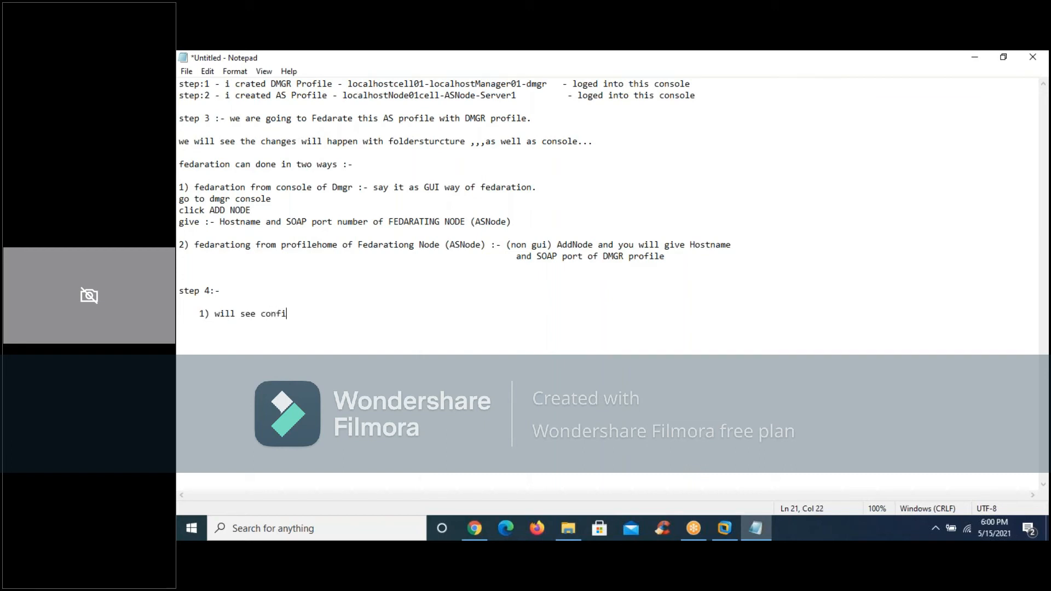
{"action": "type", "text": "garation changes with "}
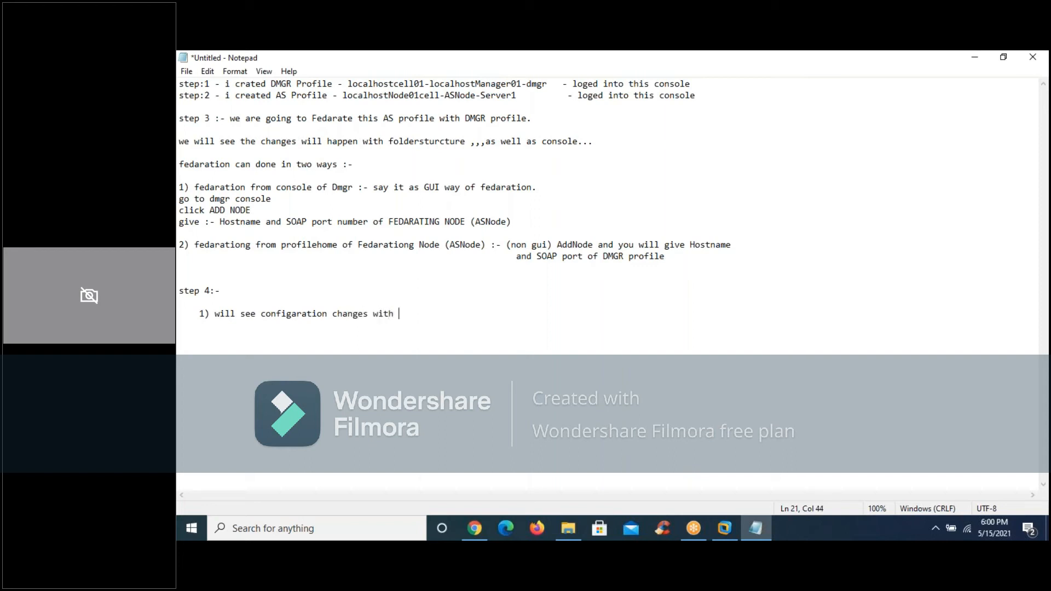
{"action": "type", "text": "AS profile and dmgr profile"}
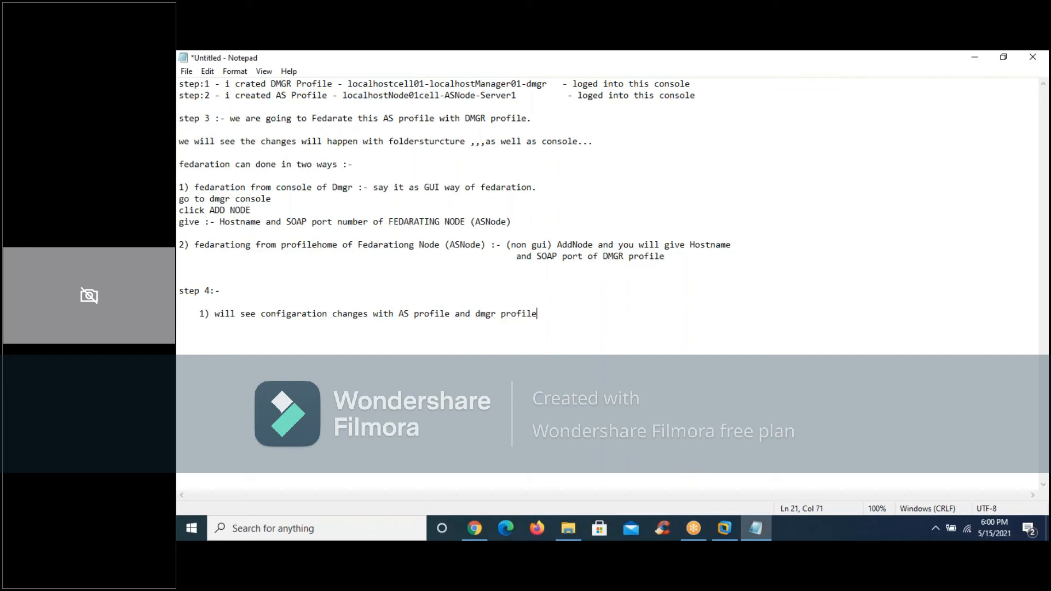
{"action": "key", "text": "Return"}
Return to the Red Hat virtual machine, clear the maximized terminal and print the working directory with pwd
{"action": "left_click", "coordinate": [727, 531]}
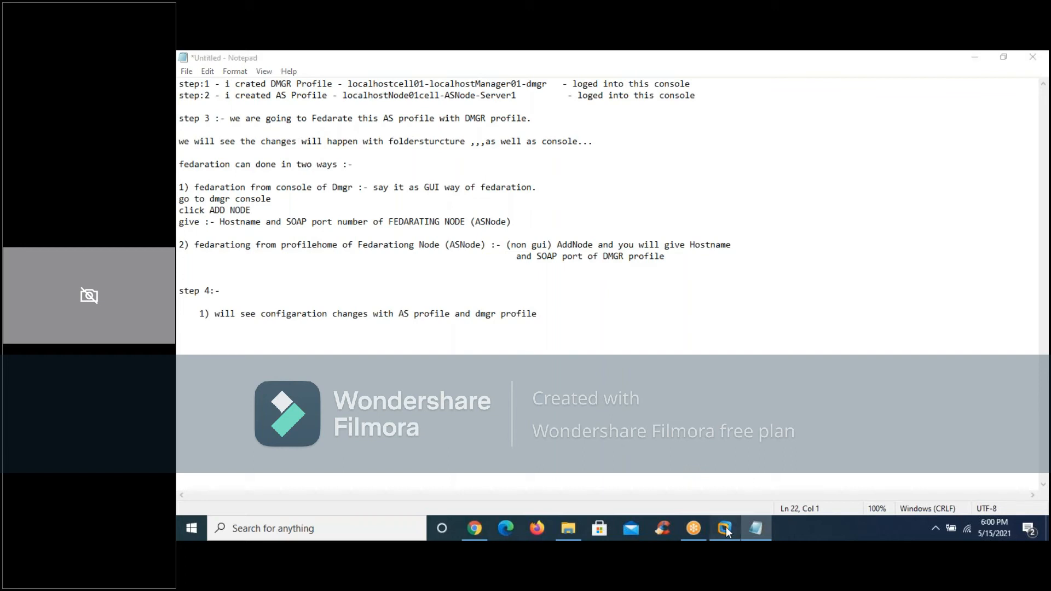
{"action": "mouse_move", "coordinate": [726, 531]}
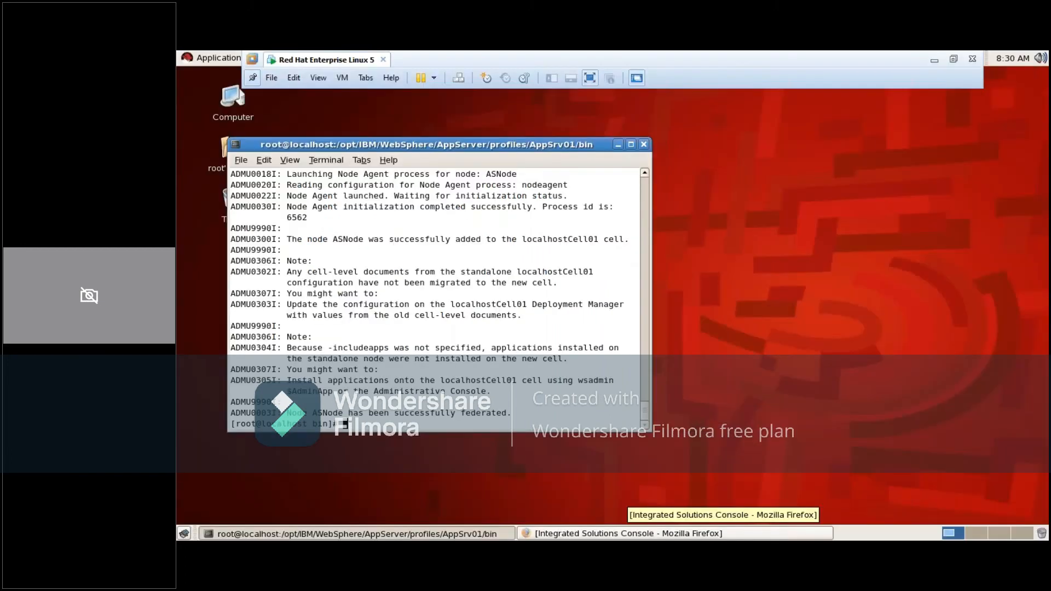
{"action": "left_click", "coordinate": [632, 143]}
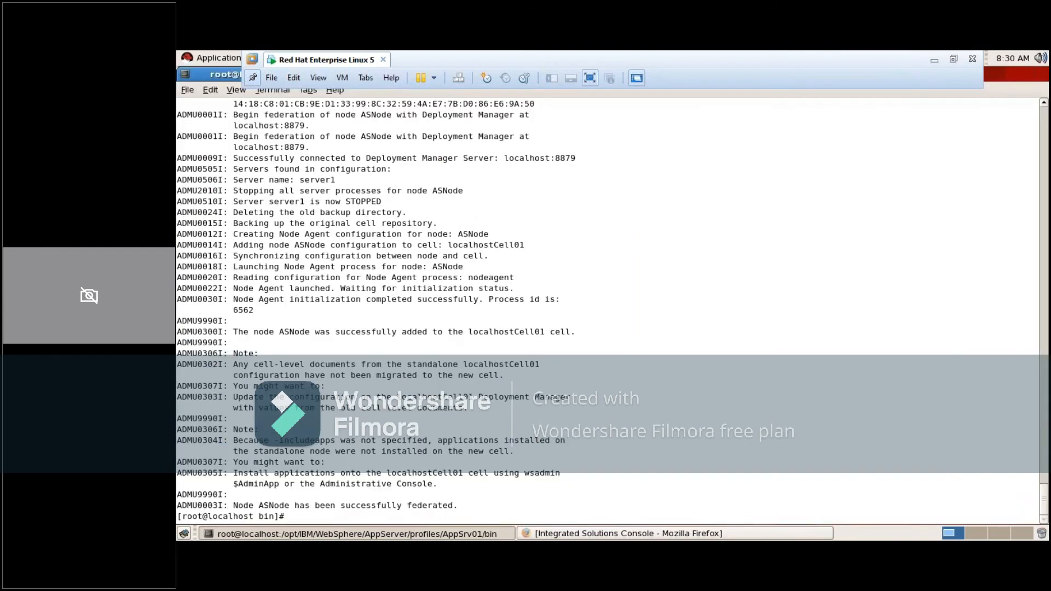
{"action": "type", "text": "clear"}
{"action": "key", "text": "Return"}
{"action": "type", "text": "pwd"}
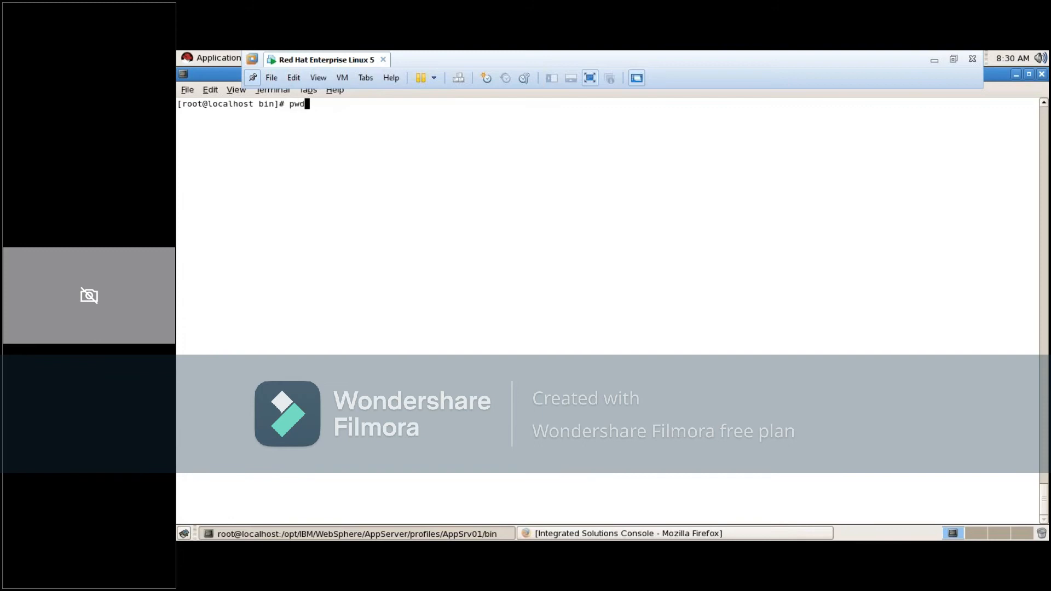
{"action": "key", "text": "Return"}
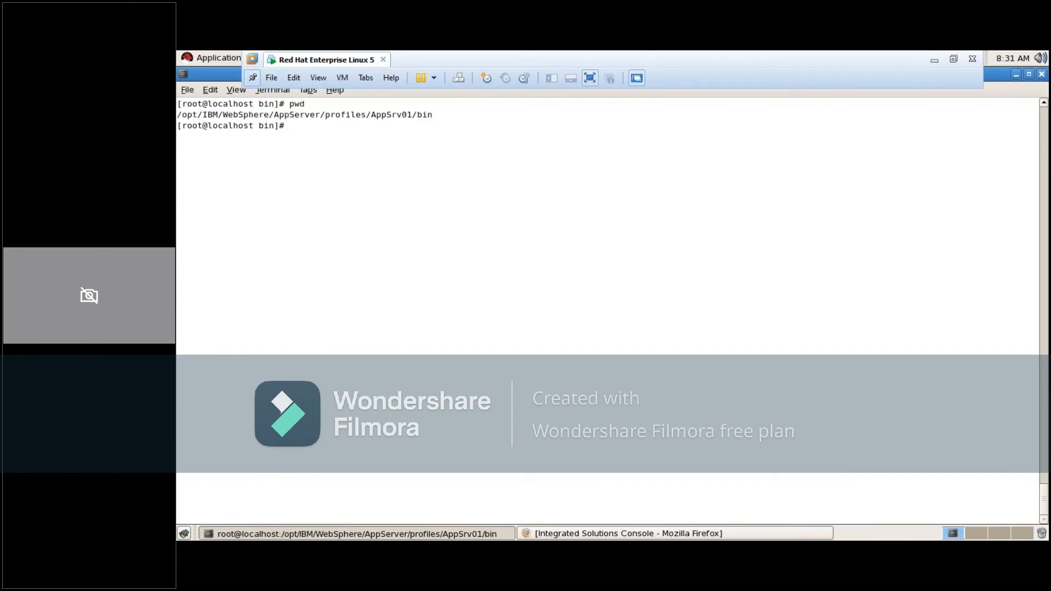
Move up to the AppSrv01 profile directory and list its contents with ls -ltr
{"action": "type", "text": "cd .."}
{"action": "key", "text": "Return"}
{"action": "type", "text": "ls -ltr"}
{"action": "key", "text": "Return"}
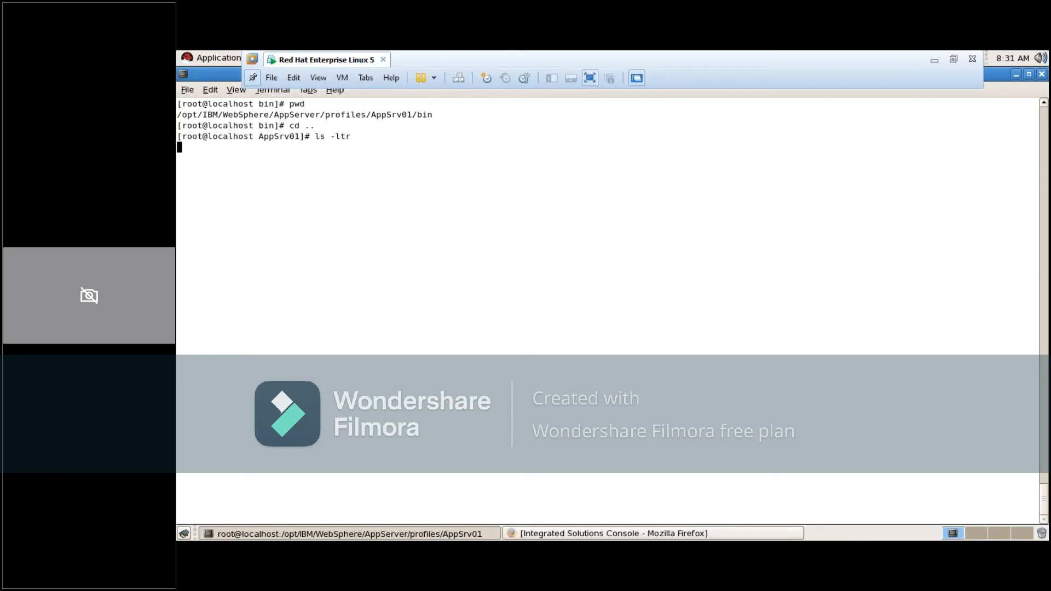
Change into the profile's config directory and list its contents with ls -ltr
{"action": "type", "text": "cd config"}
{"action": "key", "text": "Return"}
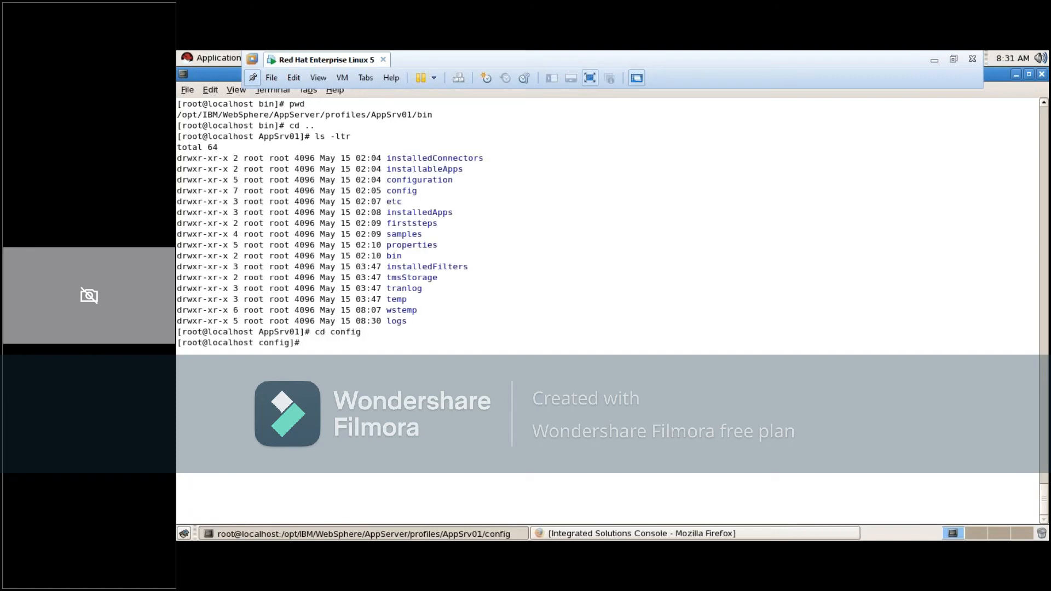
{"action": "type", "text": "ls -ltr"}
{"action": "key", "text": "Return"}
Change into the cells directory and clear the terminal
{"action": "type", "text": "cd cells"}
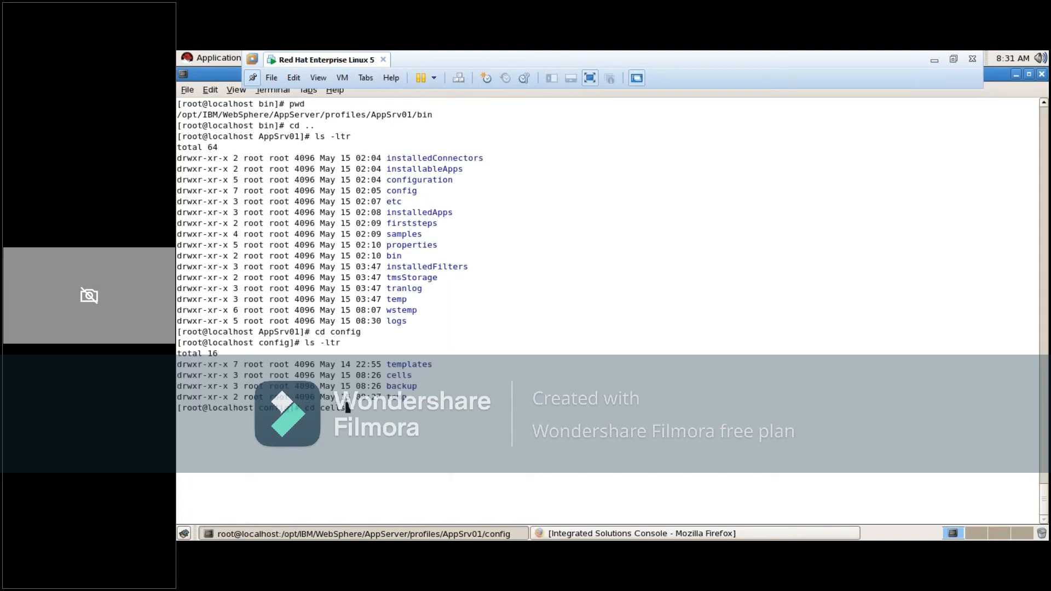
{"action": "key", "text": "Return"}
{"action": "type", "text": "clear"}
{"action": "key", "text": "Return"}
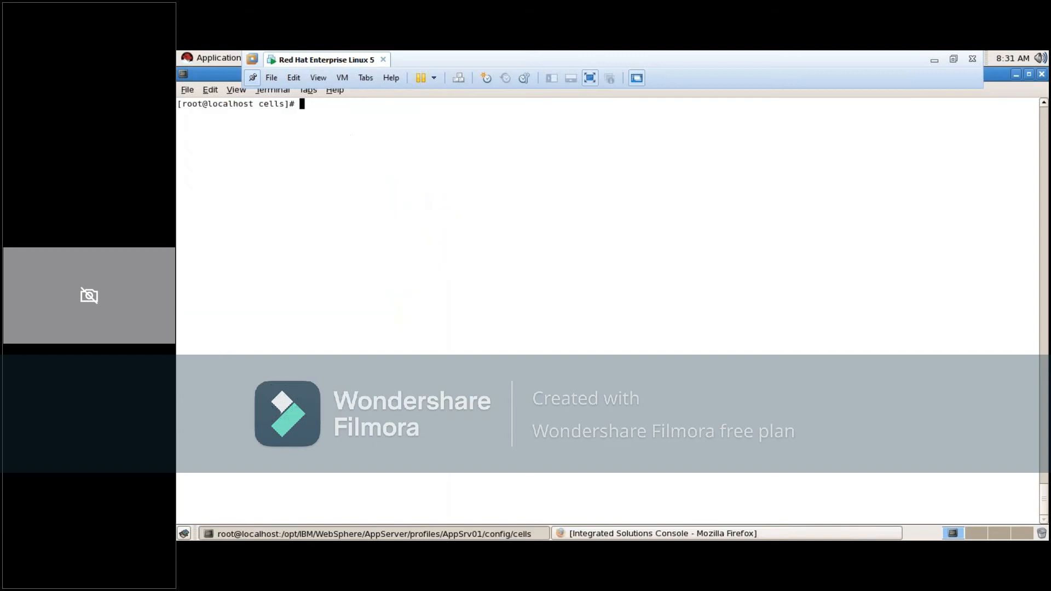
Print the working directory, list the cells contents with ls -ltr and check the cell directory's name
{"action": "type", "text": "pwd"}
{"action": "key", "text": "Return"}
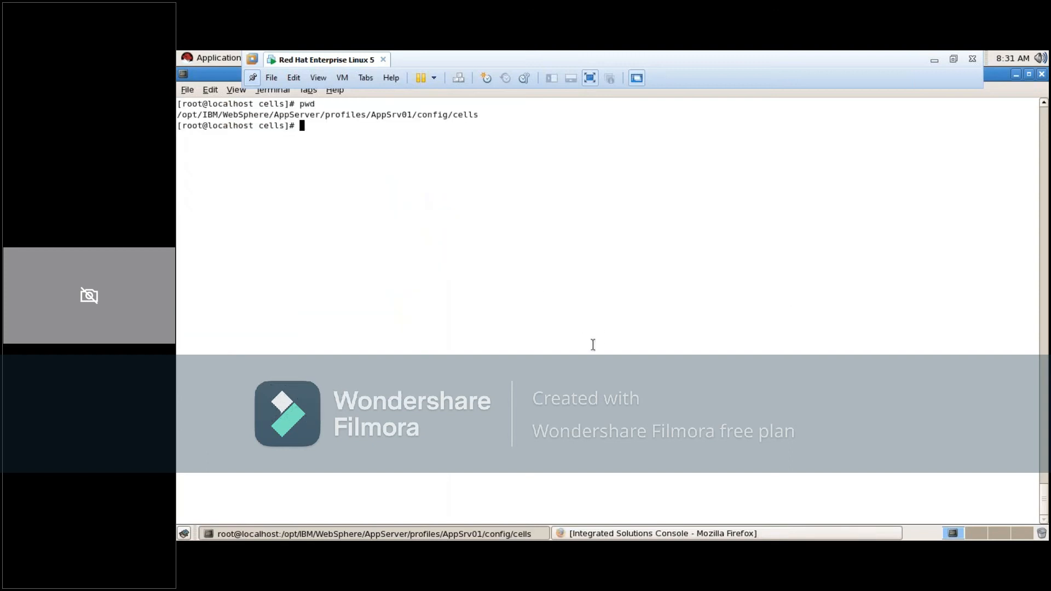
{"action": "type", "text": "ls -ltr"}
{"action": "key", "text": "Return"}
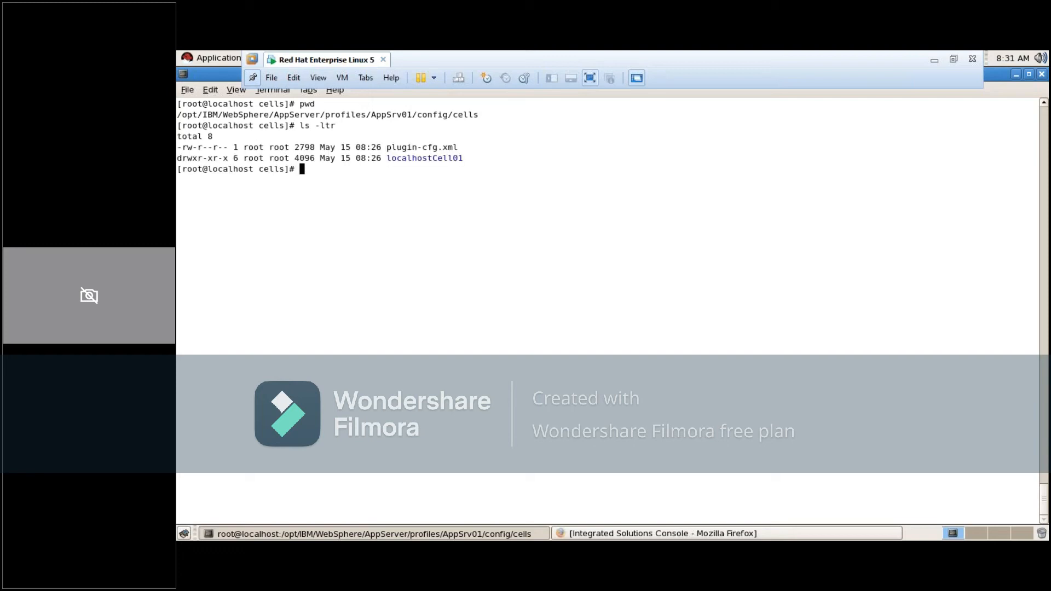
{"action": "double_click", "coordinate": [436, 161]}
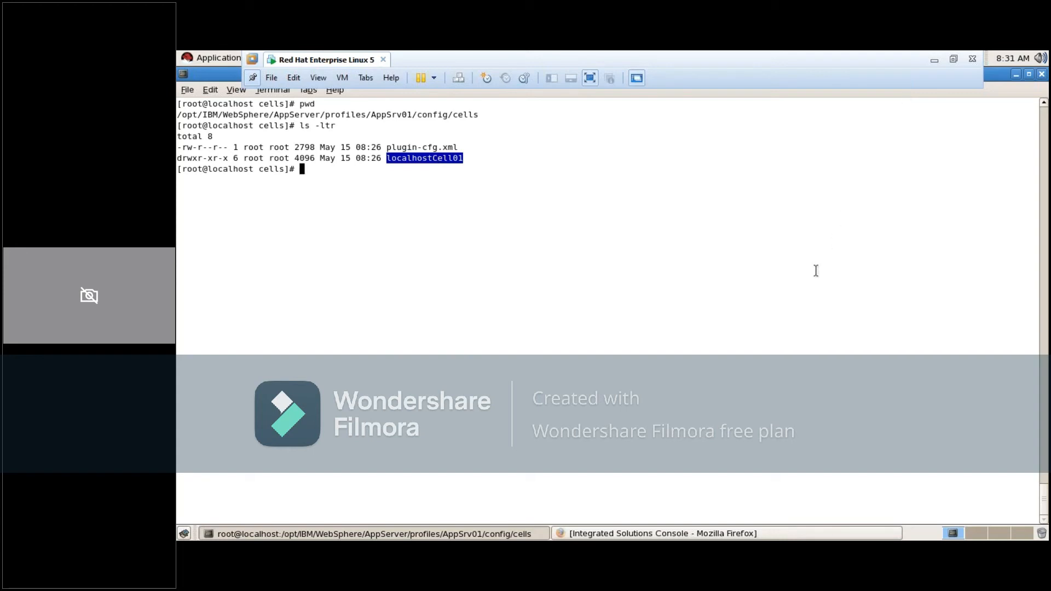
{"action": "left_click", "coordinate": [954, 60]}
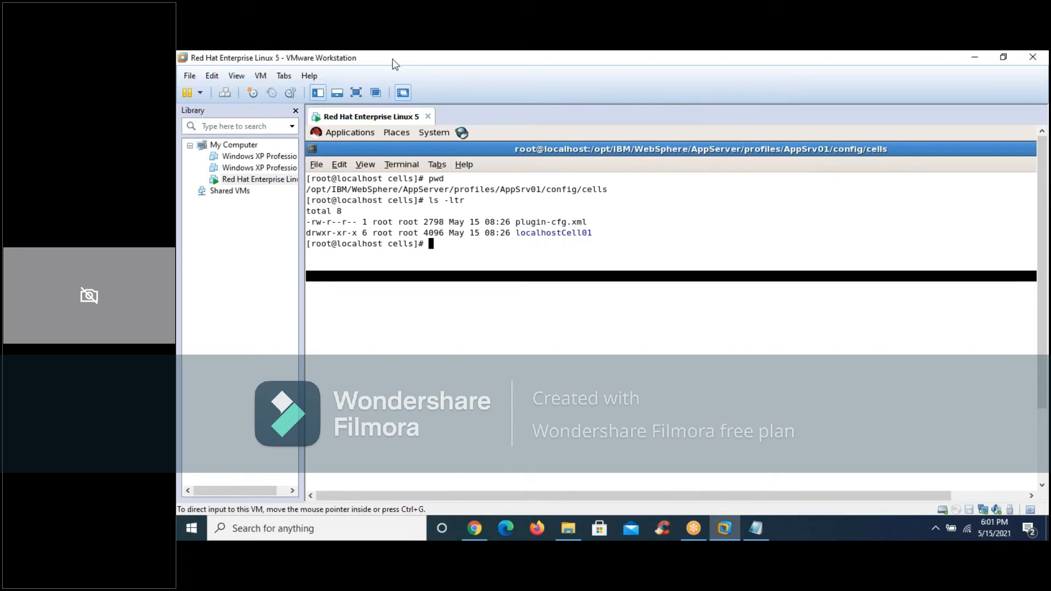
{"action": "left_click", "coordinate": [355, 92]}
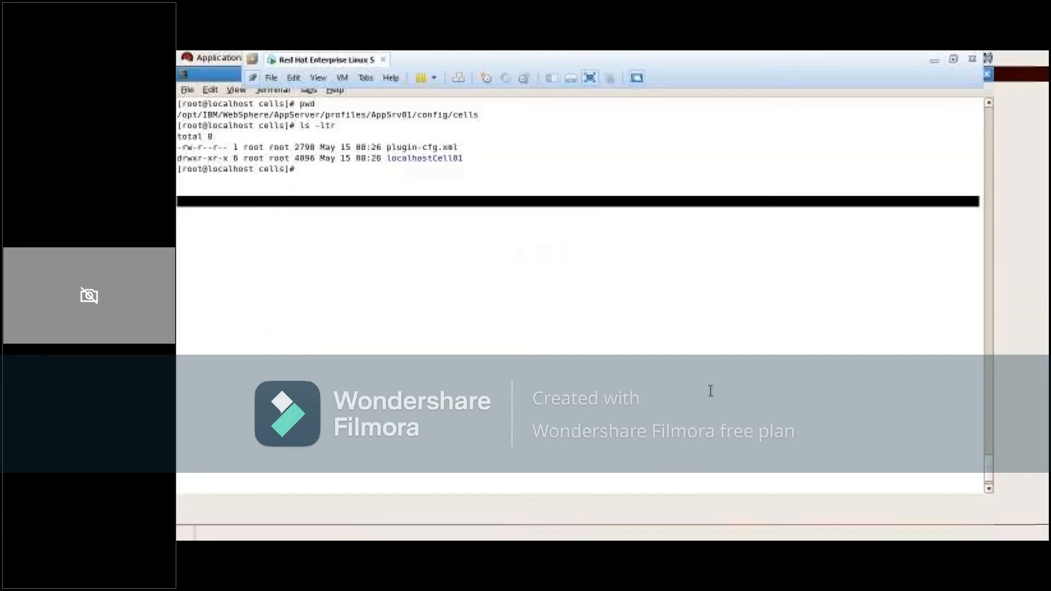
Switch to the Notepad notes, compare the two profiles' cell names and delete localhostNode01cell from the step 2 AS profile line
{"action": "left_click", "coordinate": [935, 60]}
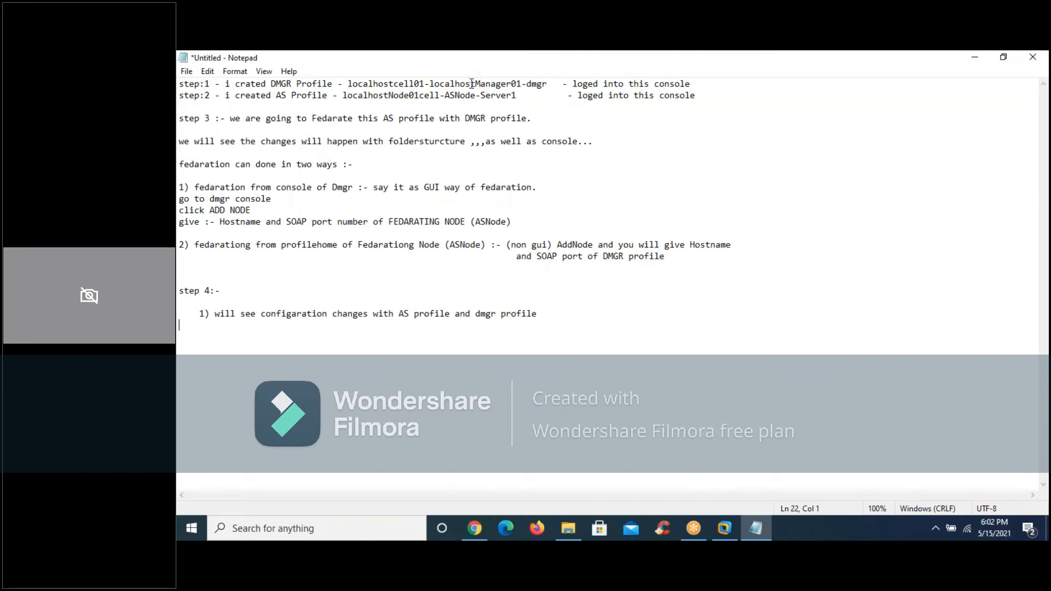
{"action": "left_click", "coordinate": [397, 84]}
{"action": "double_click", "coordinate": [397, 83]}
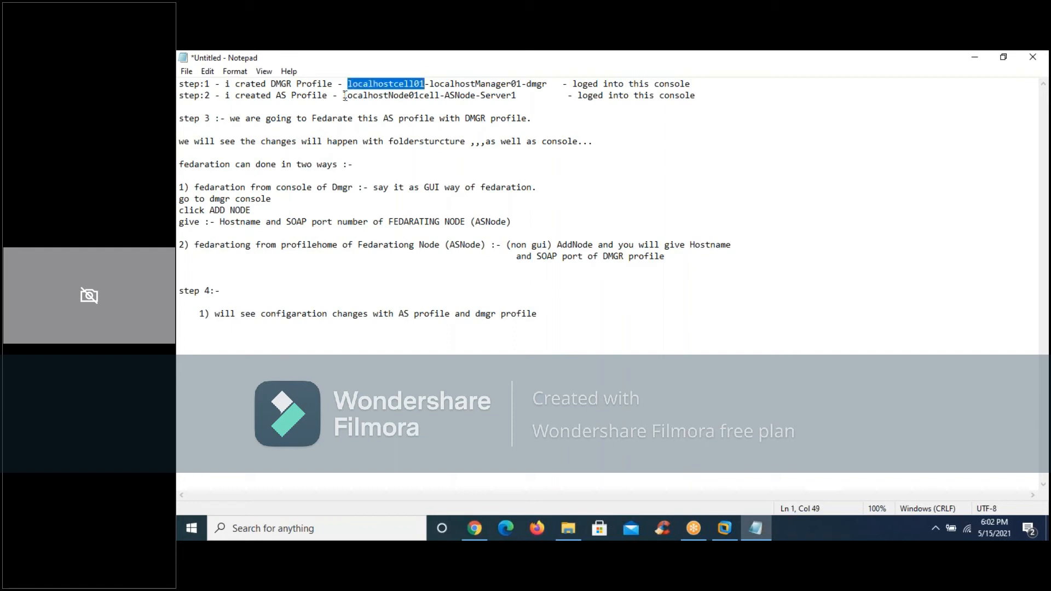
{"action": "left_click_drag", "start_coordinate": [345, 96], "coordinate": [439, 100]}
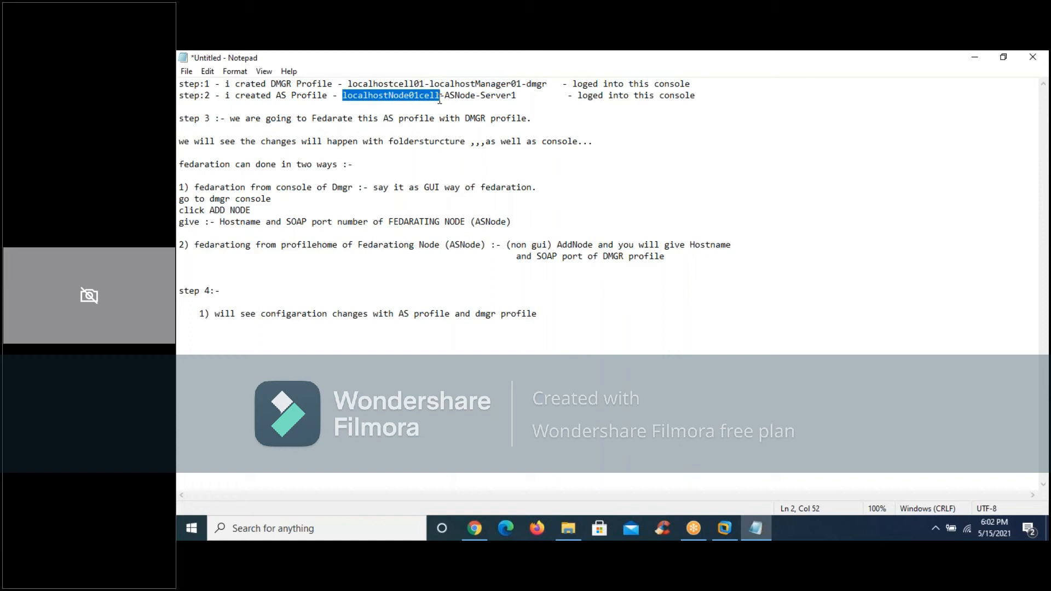
{"action": "key", "text": "Delete"}
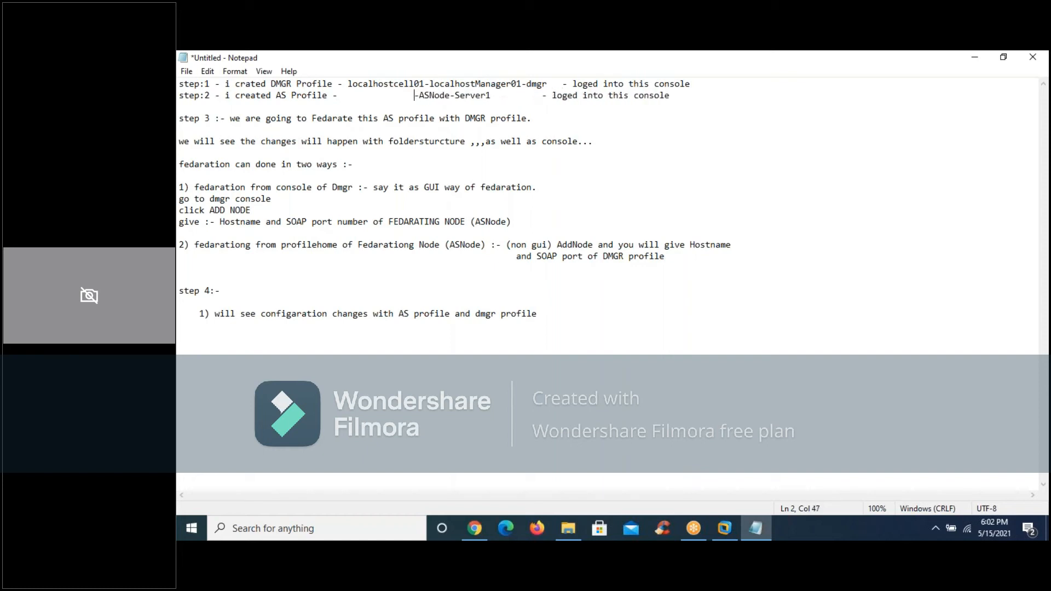
{"action": "left_click_drag", "start_coordinate": [350, 85], "coordinate": [425, 86]}
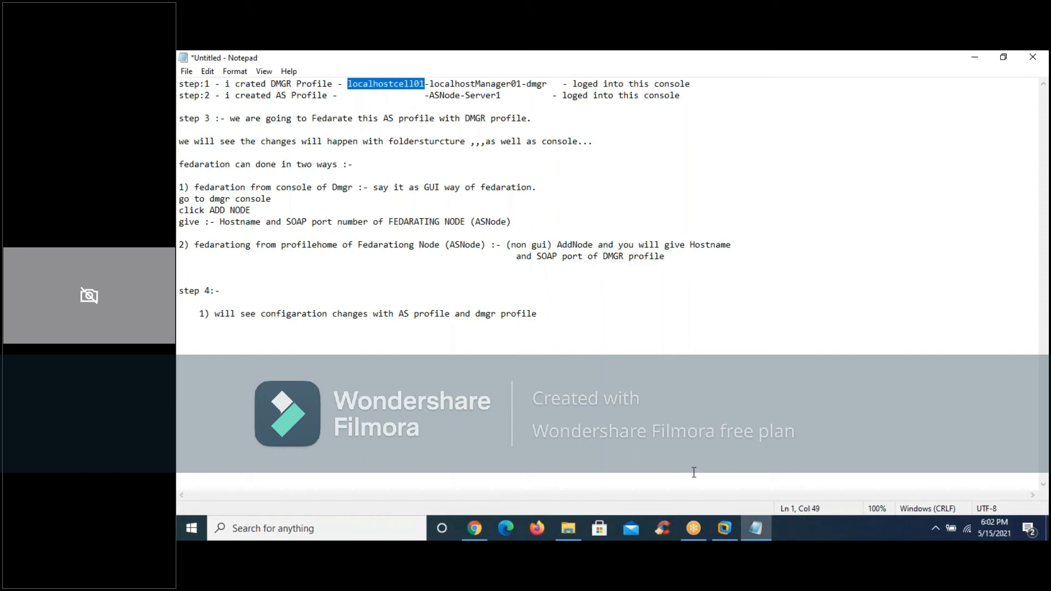
Switch back to the Red Hat VM terminal, check the plugin-cfg.xml entry and print the working directory
{"action": "left_click", "coordinate": [725, 529]}
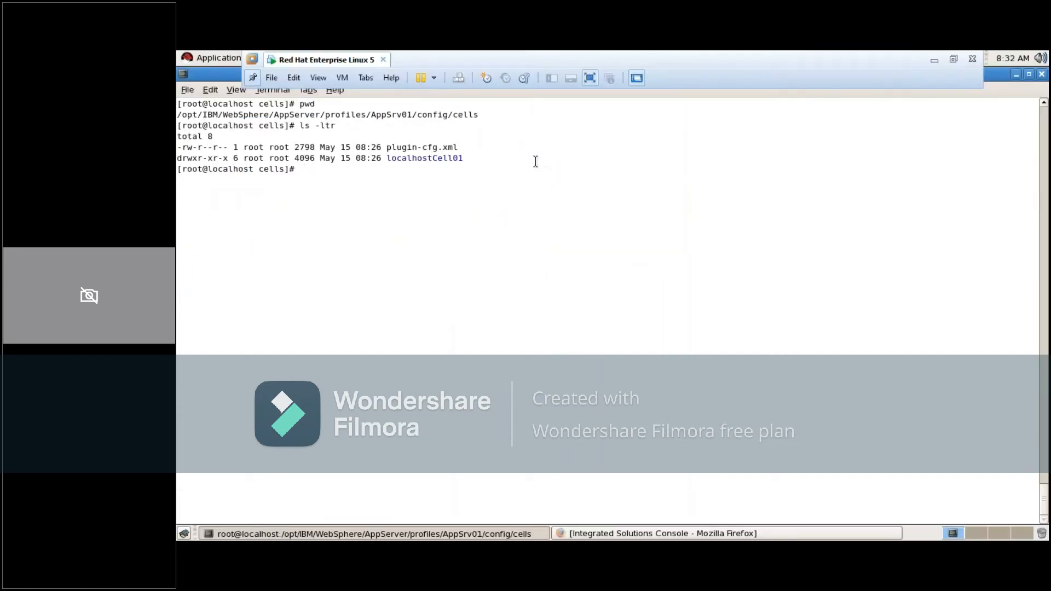
{"action": "double_click", "coordinate": [431, 148]}
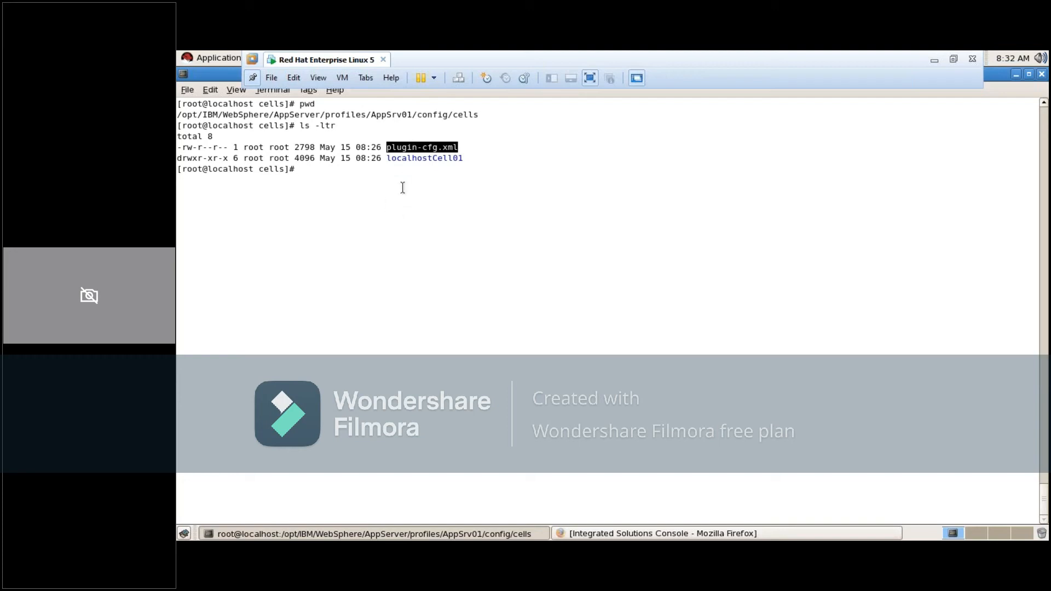
{"action": "left_click", "coordinate": [401, 205]}
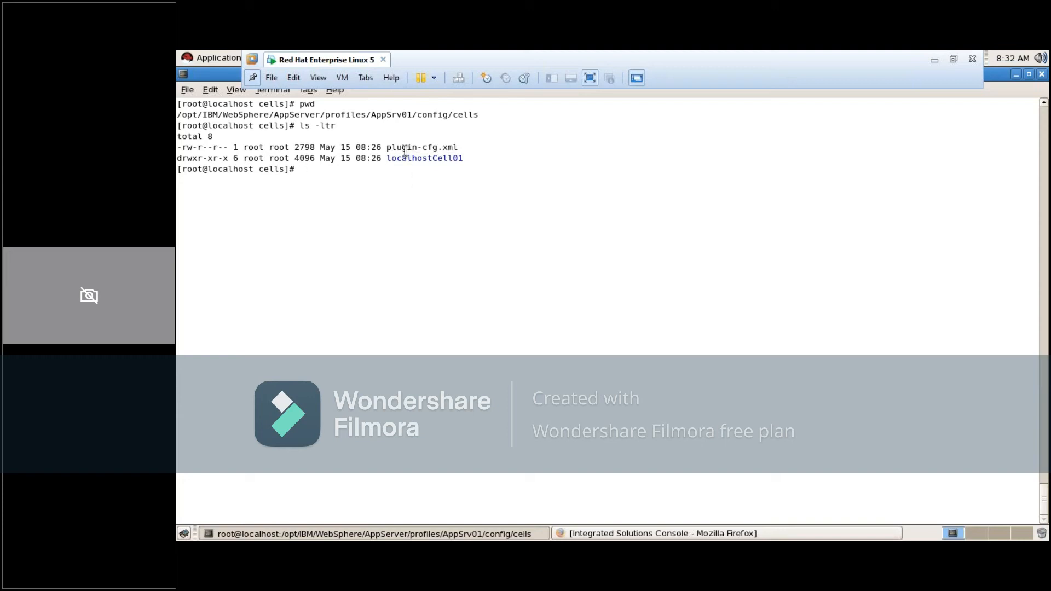
{"action": "type", "text": "pwd"}
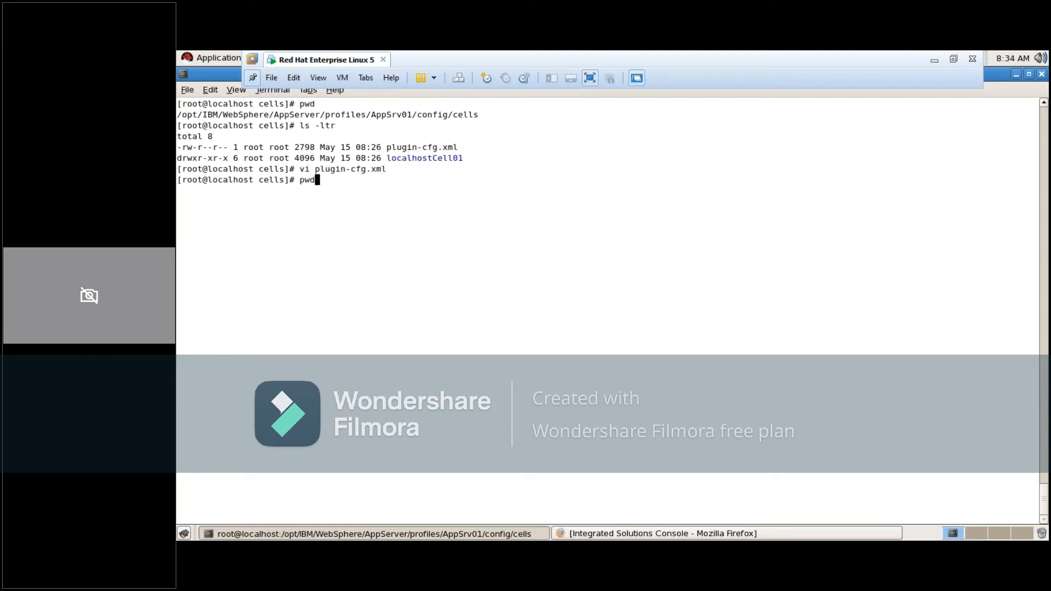
{"action": "key", "text": "Return"}
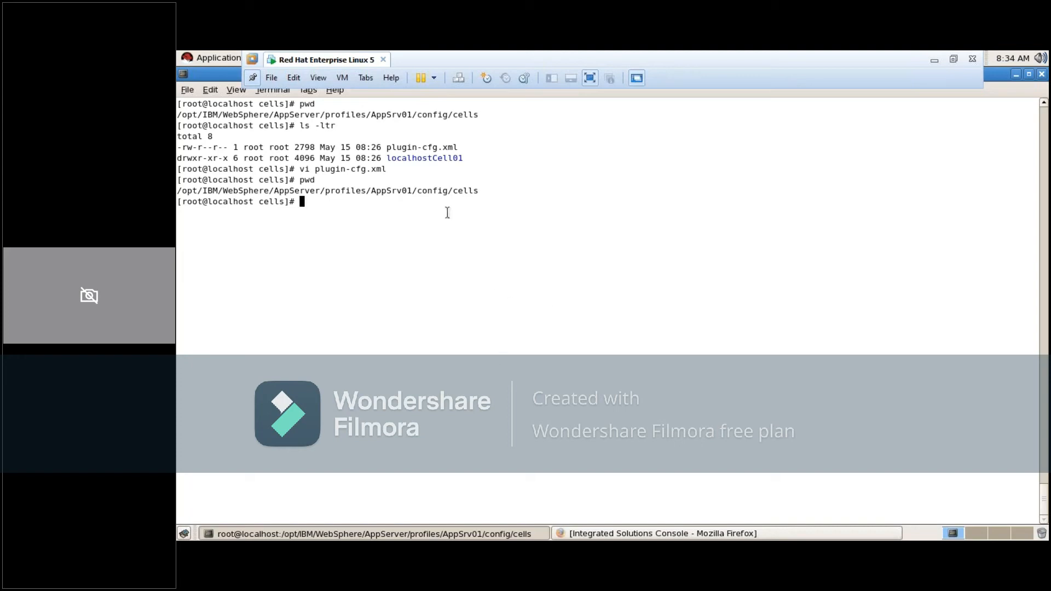
Change into the localhostCell01 directory and list its contents with ls -ltr
{"action": "type", "text": "cd local"}
{"action": "key", "text": "Tab"}
{"action": "key", "text": "Return"}
{"action": "type", "text": "ls -ltr"}
{"action": "key", "text": "Return"}
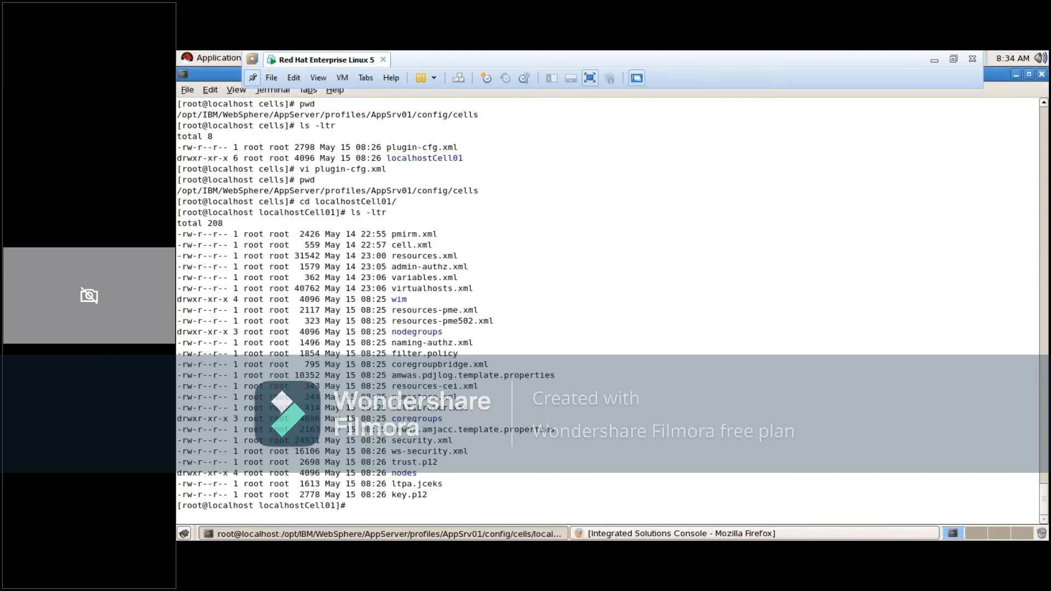
Change into the cell's nodes directory and clear the terminal
{"action": "type", "text": "cd nodes"}
{"action": "key", "text": "Return"}
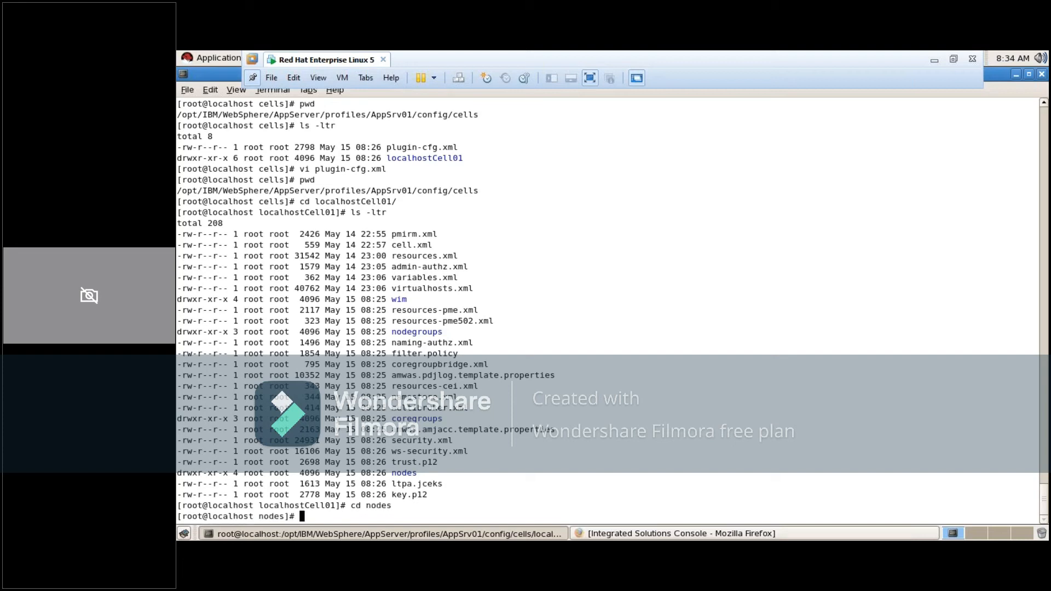
{"action": "type", "text": "clear"}
{"action": "key", "text": "Return"}
Print the working directory and list the contents of nodes with ls -ltr
{"action": "type", "text": "p"}
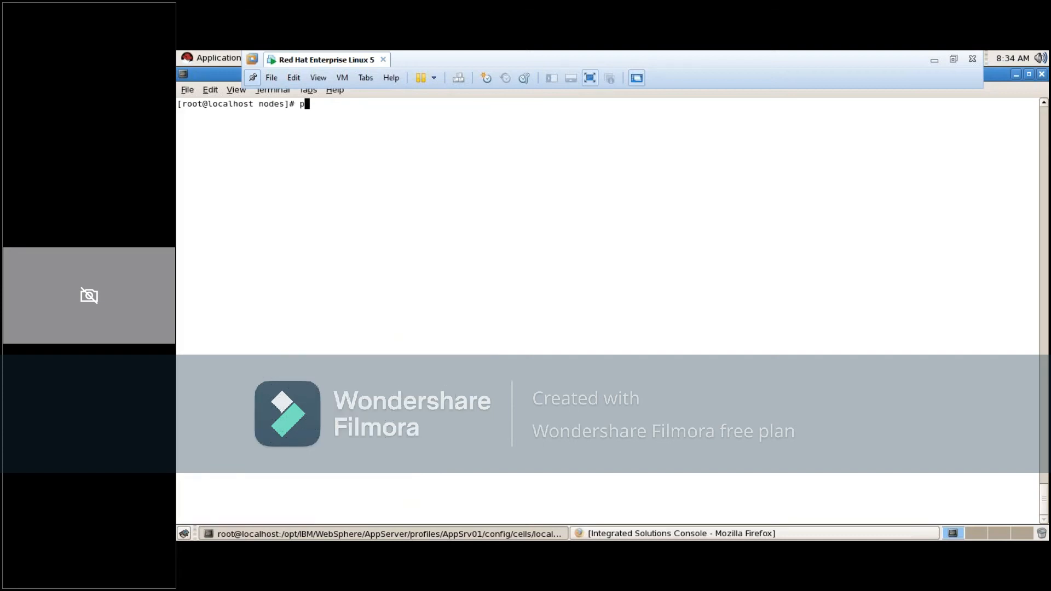
{"action": "type", "text": "wd"}
{"action": "key", "text": "Return"}
{"action": "type", "text": "l"}
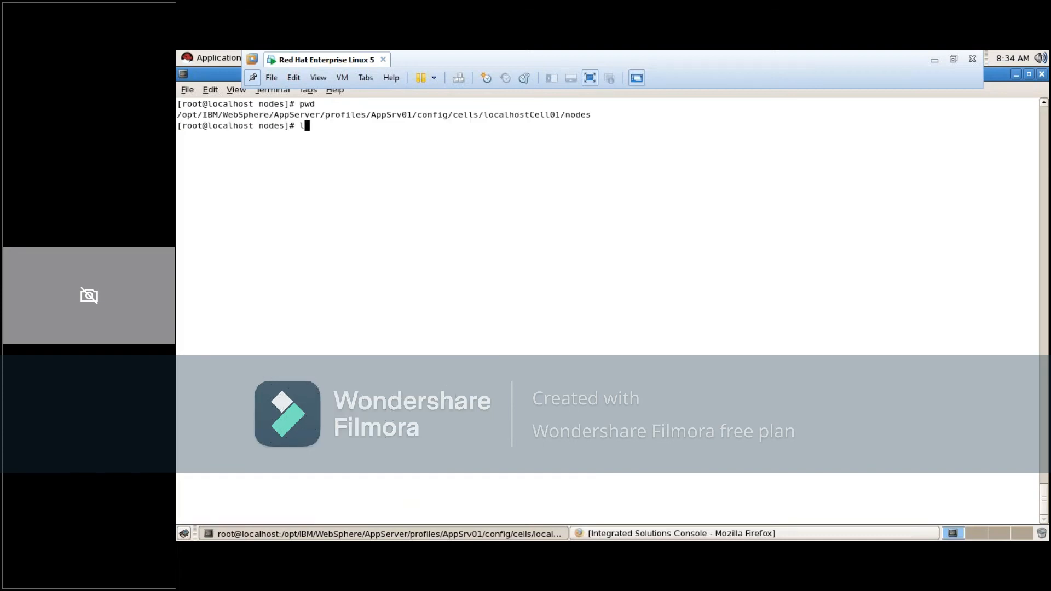
{"action": "type", "text": "s -ltr"}
{"action": "key", "text": "Return"}
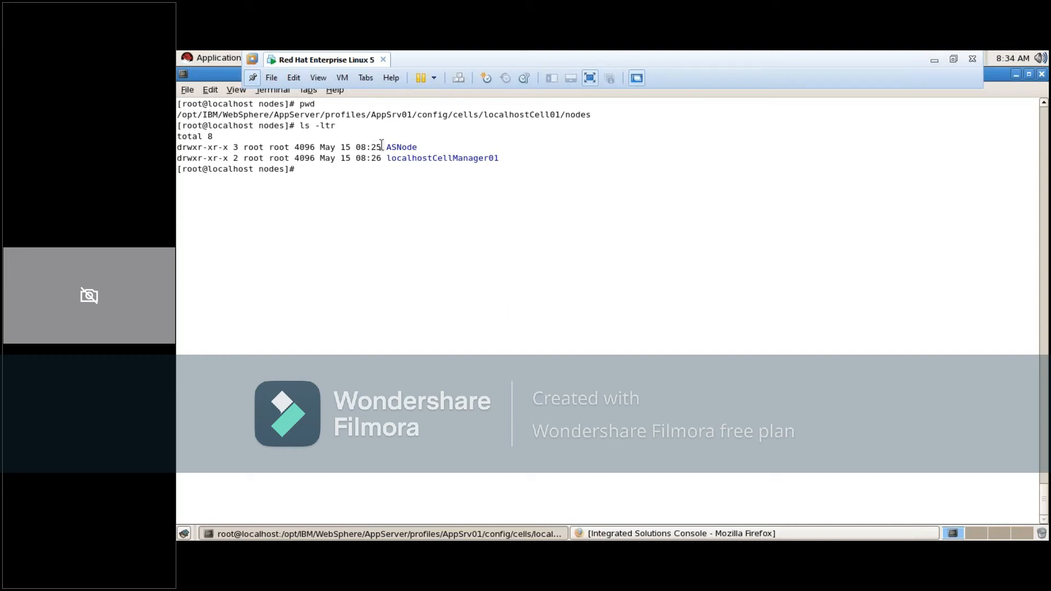
Examine the ASNode and localhostCellManager01 directory names in the nodes listing
{"action": "triple_click", "coordinate": [402, 148]}
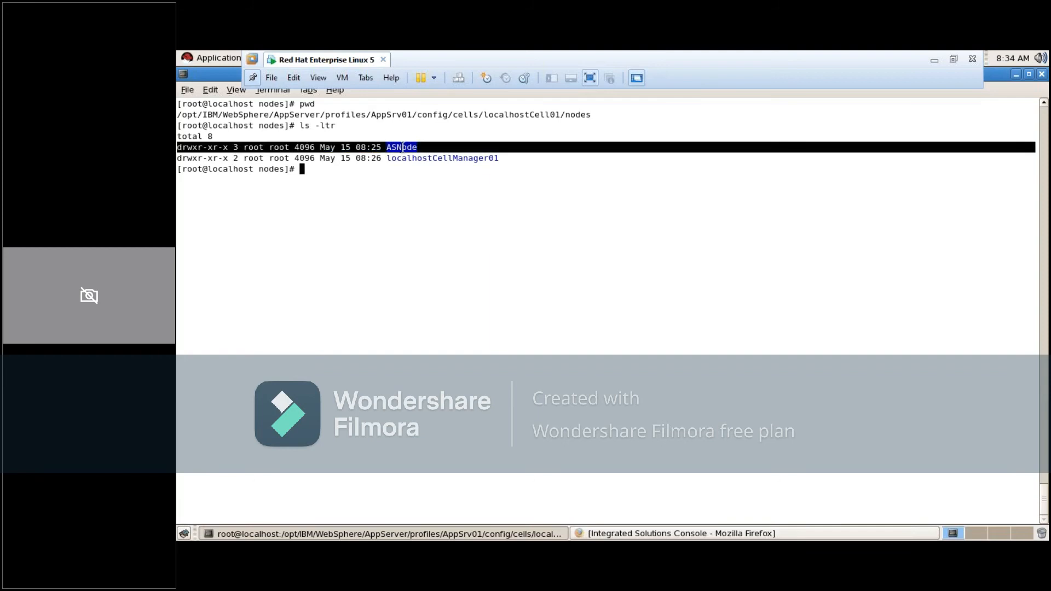
{"action": "left_click", "coordinate": [402, 147]}
{"action": "double_click", "coordinate": [402, 148]}
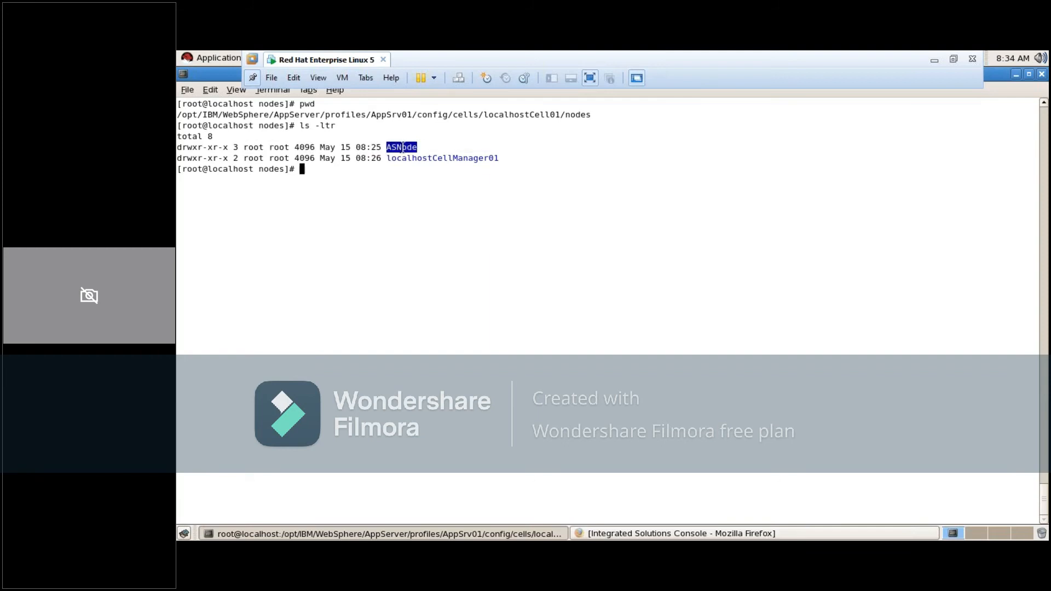
{"action": "double_click", "coordinate": [410, 159]}
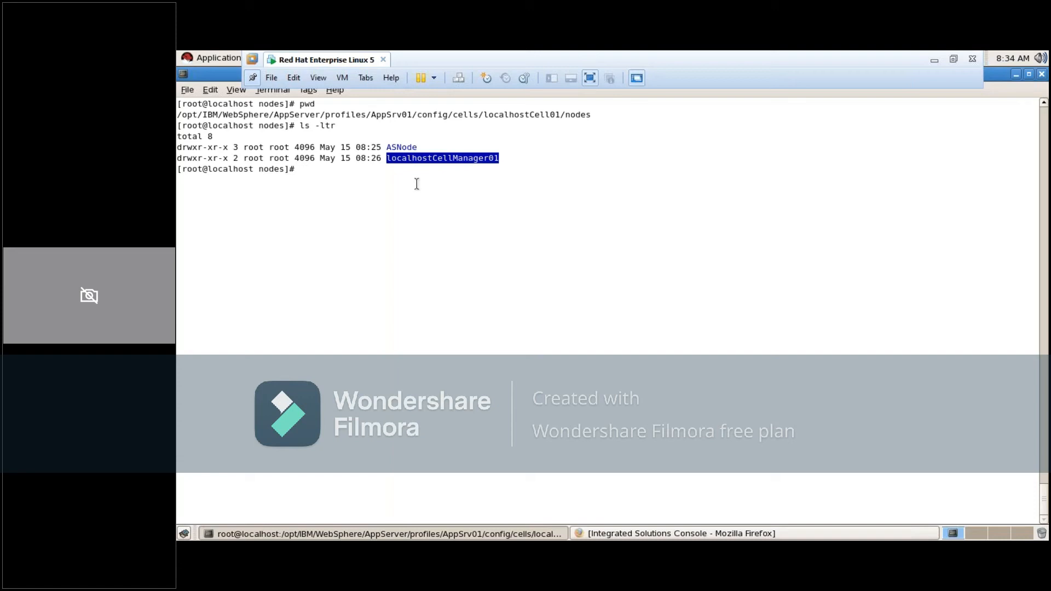
{"action": "left_click", "coordinate": [417, 184]}
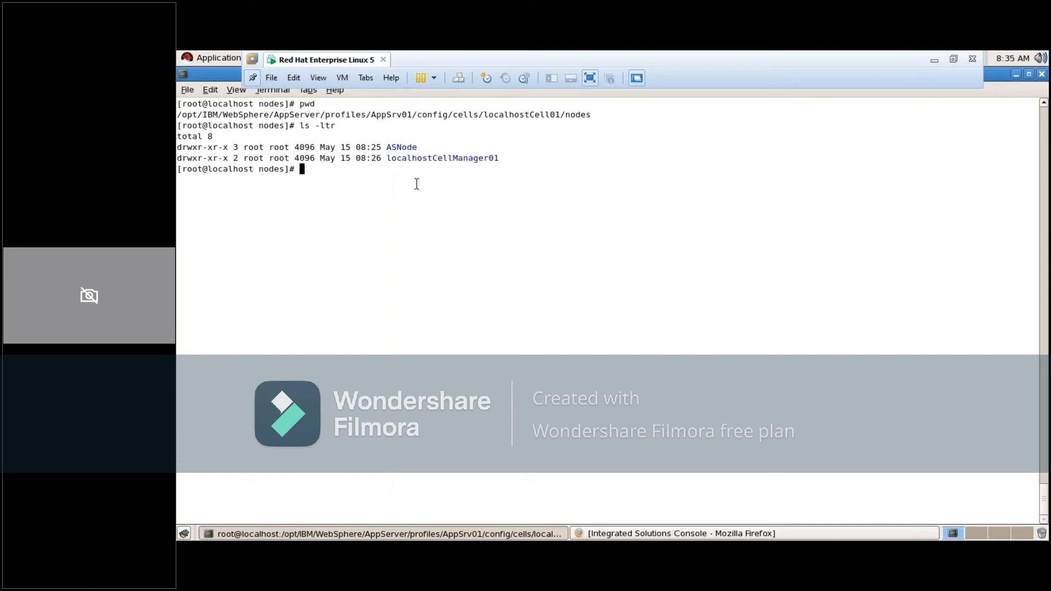
{"action": "double_click", "coordinate": [403, 158]}
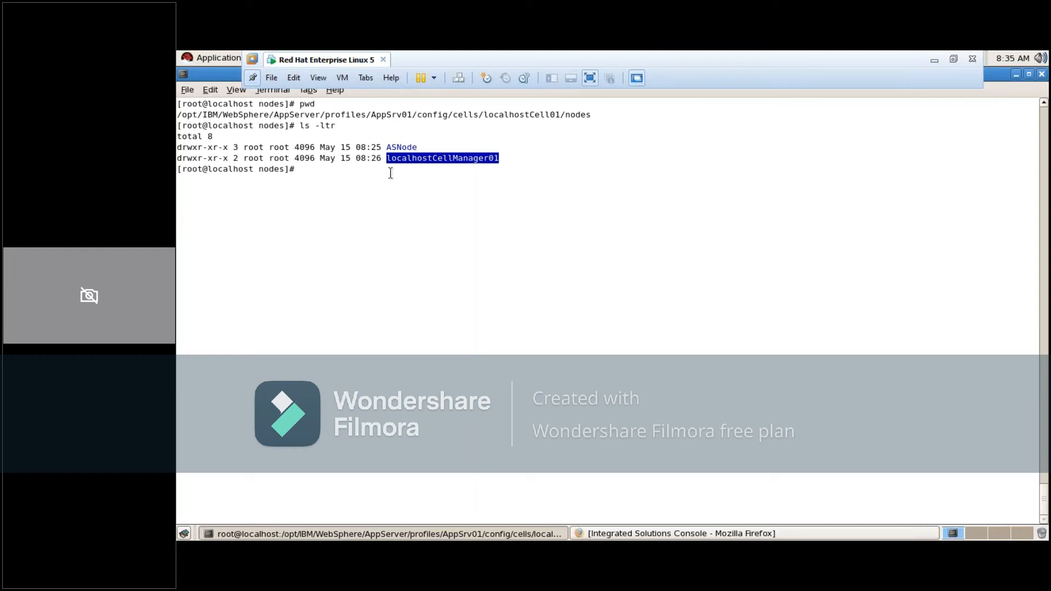
{"action": "left_click", "coordinate": [390, 173]}
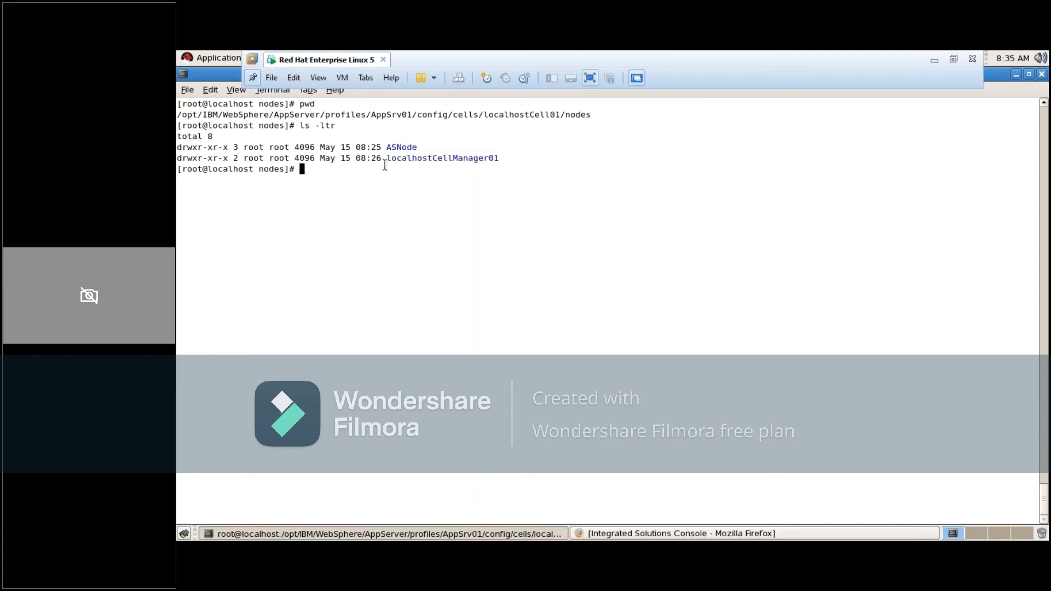
{"action": "double_click", "coordinate": [392, 148]}
{"action": "double_click", "coordinate": [404, 159]}
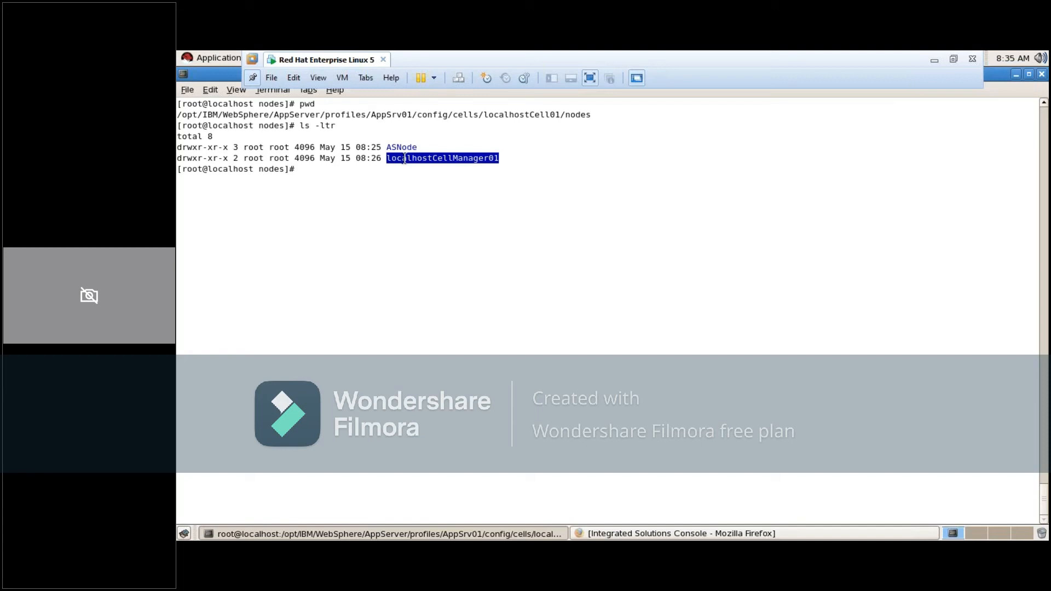
{"action": "left_click", "coordinate": [404, 159]}
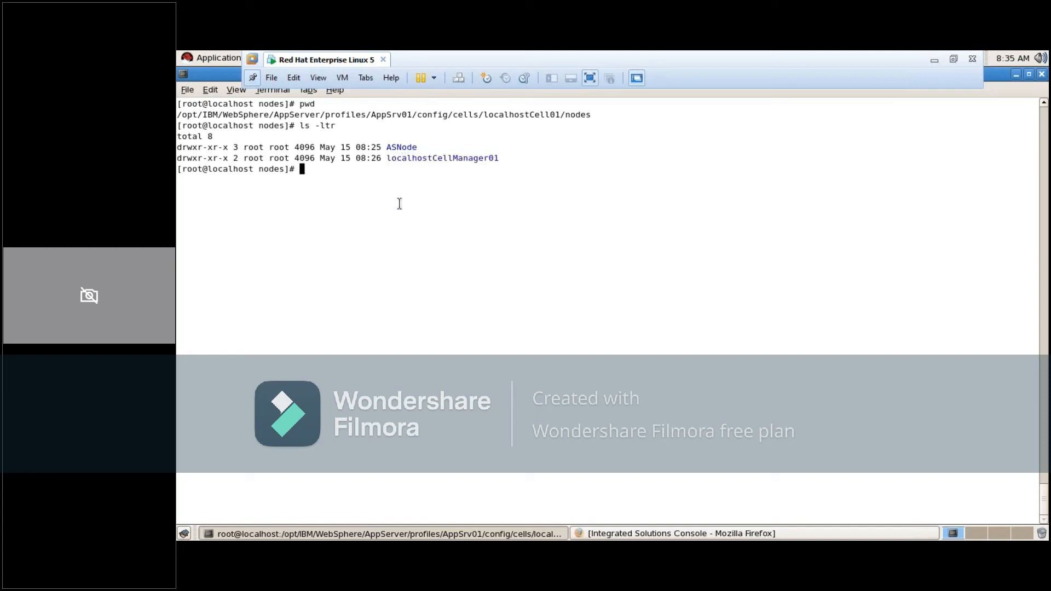
Change into the localhostCellManager01 directory and list its contents with ls -ltr
{"action": "type", "text": "cd lo"}
{"action": "key", "text": "Tab"}
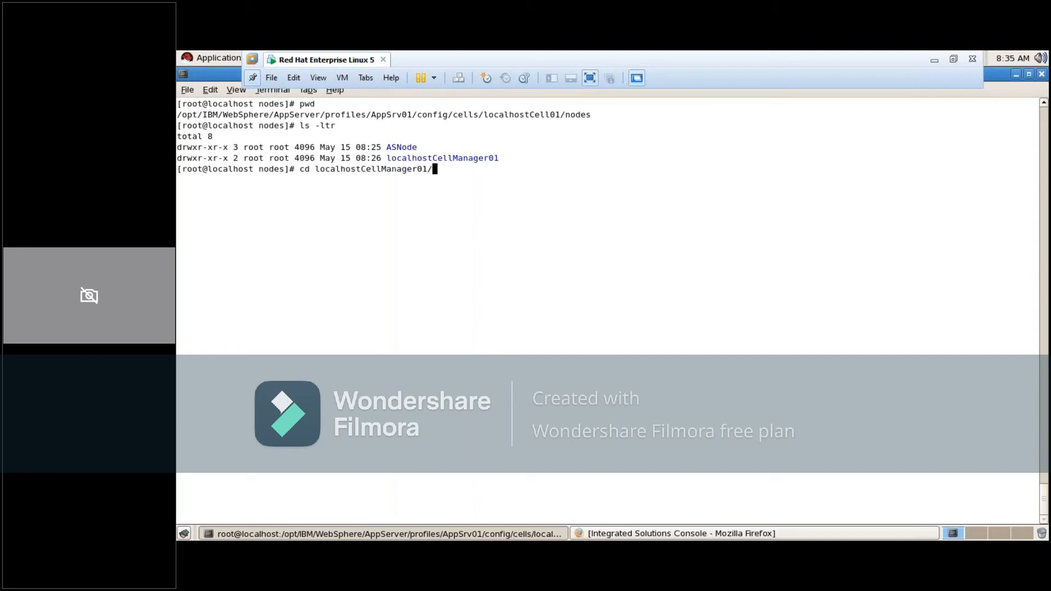
{"action": "key", "text": "Return"}
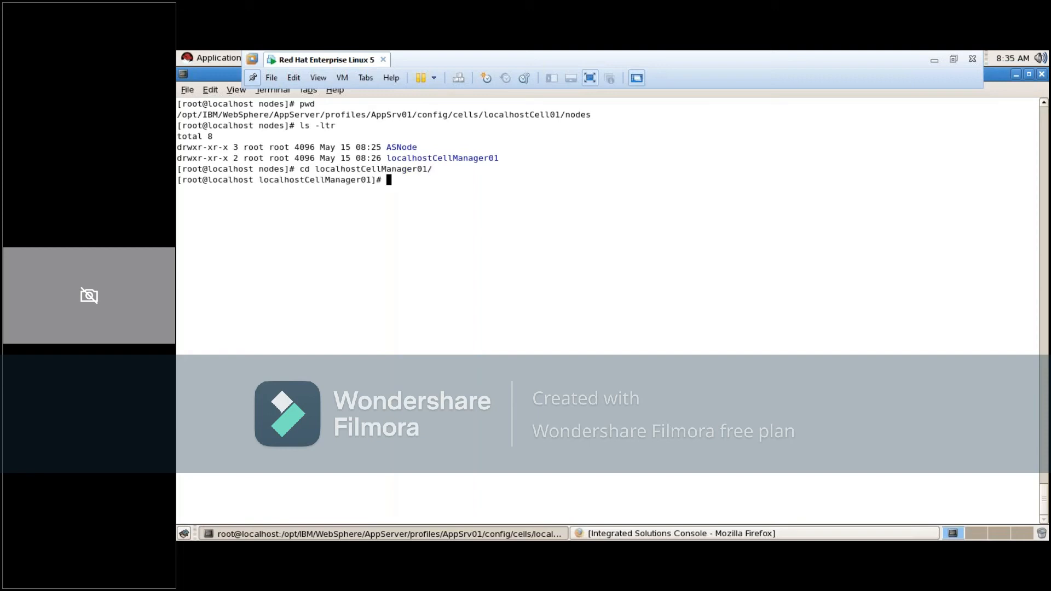
{"action": "type", "text": "ls -ltr"}
{"action": "key", "text": "Return"}
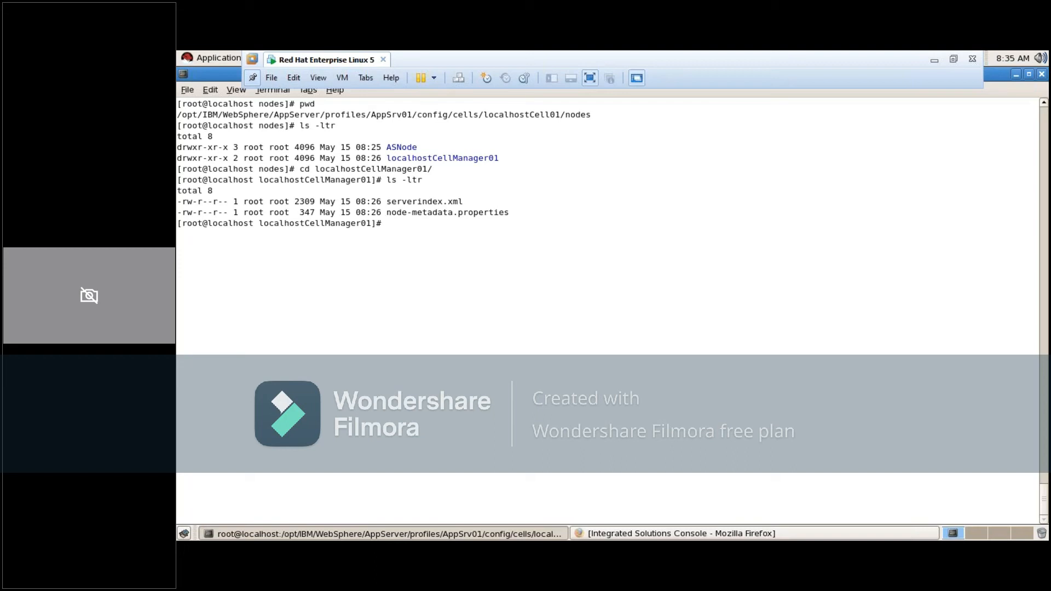
Open serverindex.xml in vi, review the deployment manager's endpoint ports and quit with :q!
{"action": "type", "text": "vi ser"}
{"action": "key", "text": "Tab"}
{"action": "key", "text": "Return"}
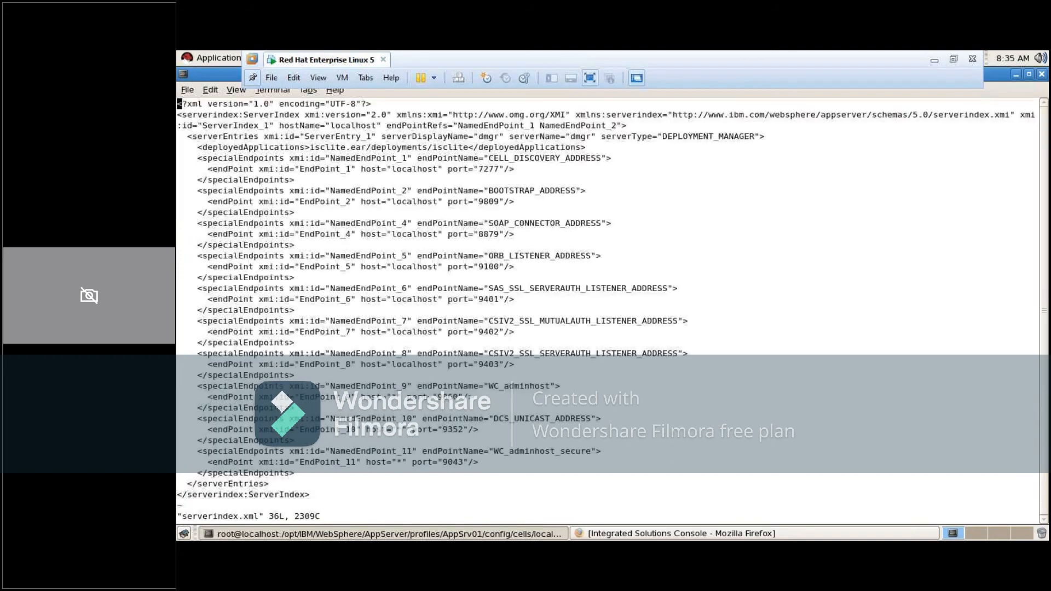
{"action": "key", "text": "Down"}
{"action": "key", "text": "Down"}
{"action": "key", "text": "Down"}
{"action": "key", "text": "Down"}
{"action": "key", "text": "Down"}
{"action": "key", "text": "Down"}
{"action": "key", "text": "Down"}
{"action": "key", "text": "Down"}
{"action": "key", "text": "Down"}
{"action": "key", "text": "Down"}
{"action": "key", "text": "Down"}
{"action": "key", "text": "Down"}
{"action": "key", "text": "Down"}
{"action": "key", "text": "Down"}
{"action": "key", "text": "Down"}
{"action": "key", "text": "Down"}
{"action": "key", "text": "Down"}
{"action": "key", "text": "Down"}
{"action": "key", "text": "Down"}
{"action": "key", "text": "Down"}
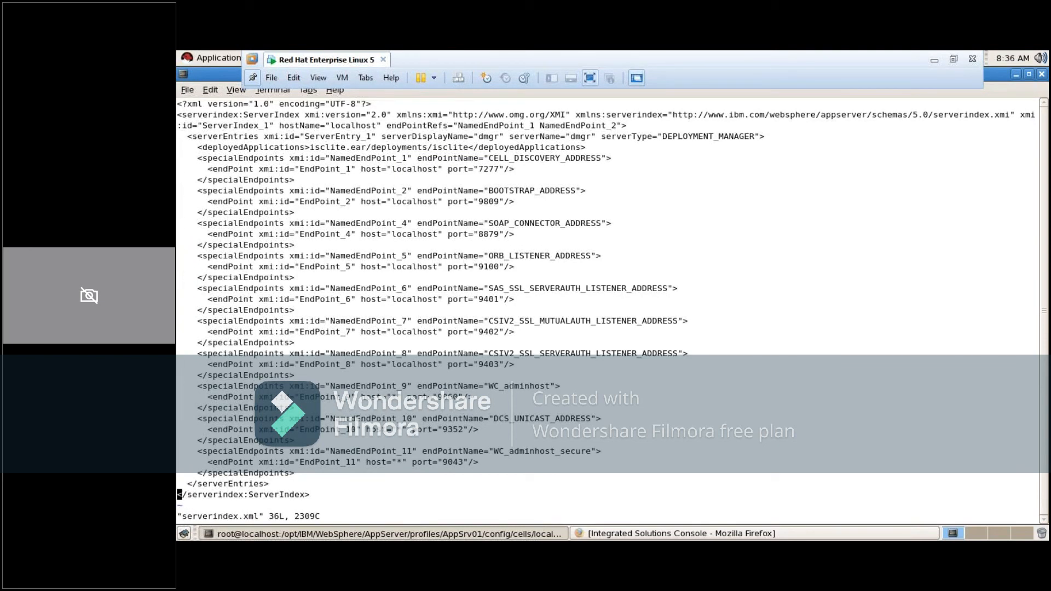
{"action": "type", "text": ":q!"}
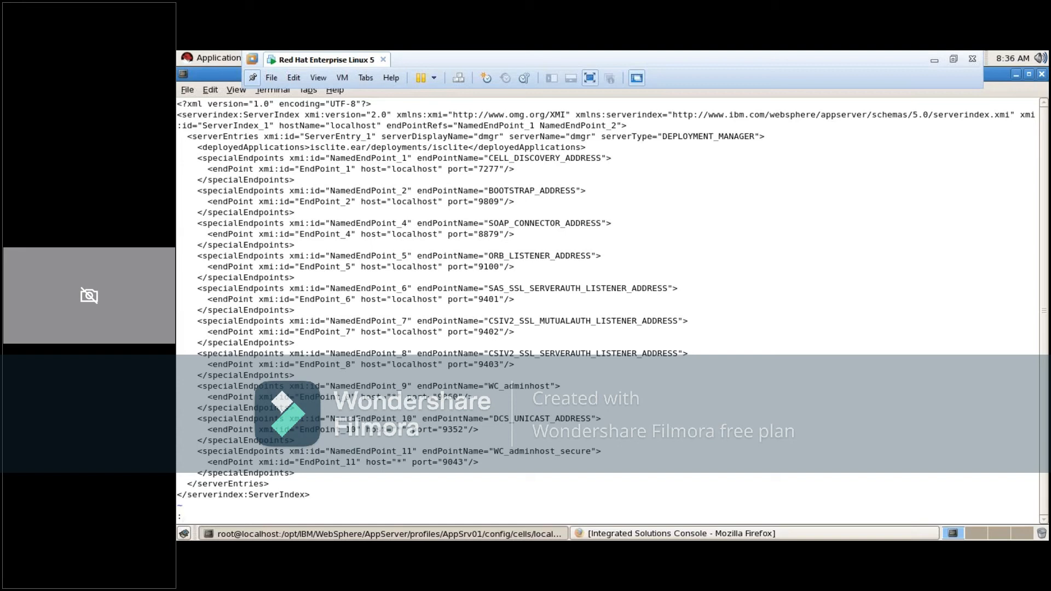
{"action": "key", "text": "Return"}
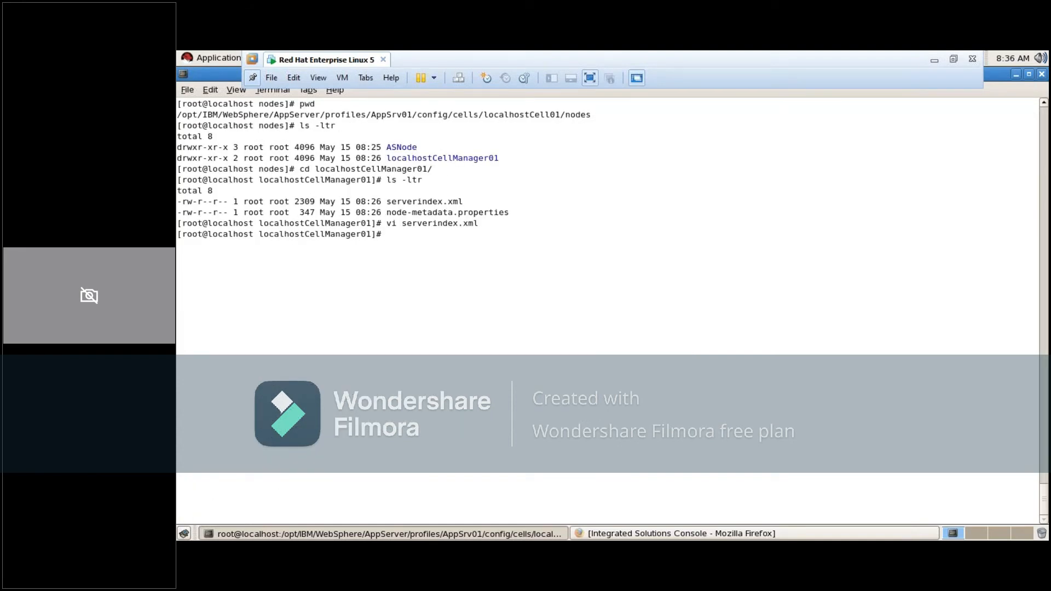
Clear the terminal, list the localhostCellManager01 contents again with ls -ltr and print the working directory
{"action": "type", "text": "clear"}
{"action": "key", "text": "Return"}
{"action": "type", "text": "ls -ltr"}
{"action": "key", "text": "Return"}
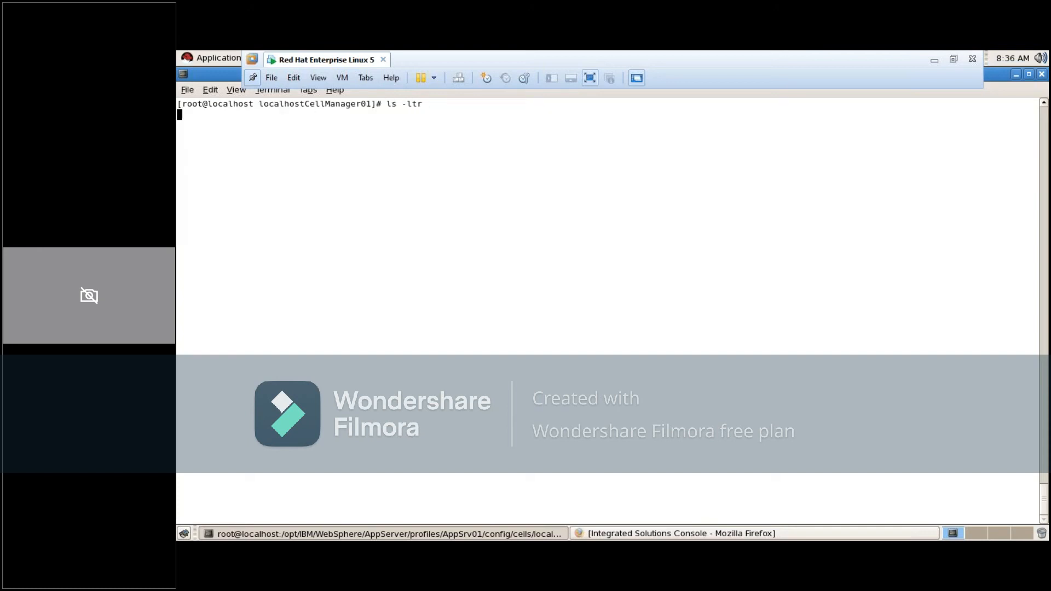
{"action": "type", "text": "pwd"}
{"action": "key", "text": "Return"}
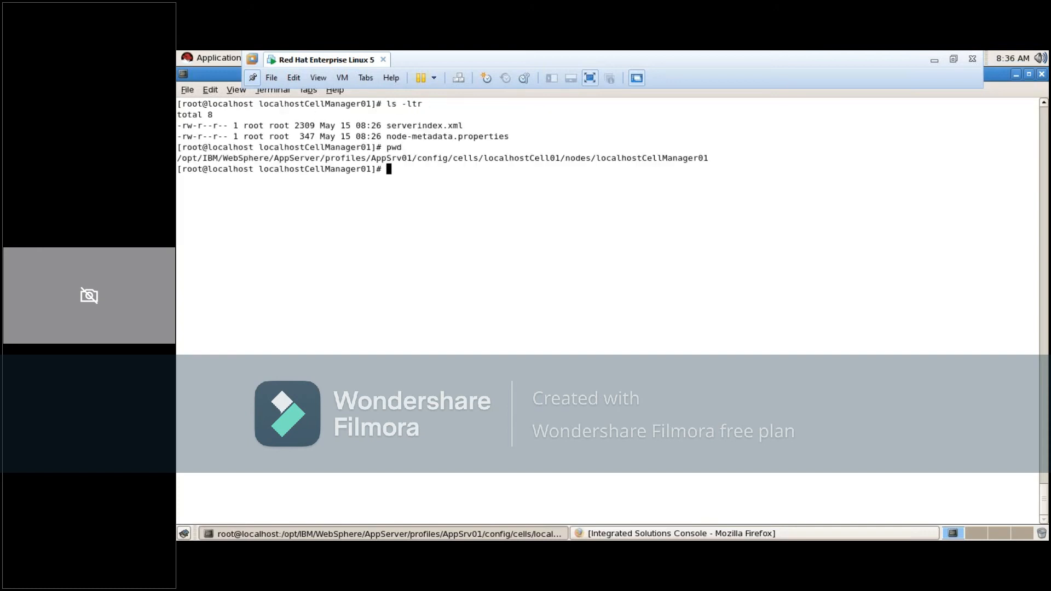
Move up to the nodes directory, print its path and list its contents with ls -ltr
{"action": "type", "text": "cd .."}
{"action": "key", "text": "Return"}
{"action": "type", "text": "pwd"}
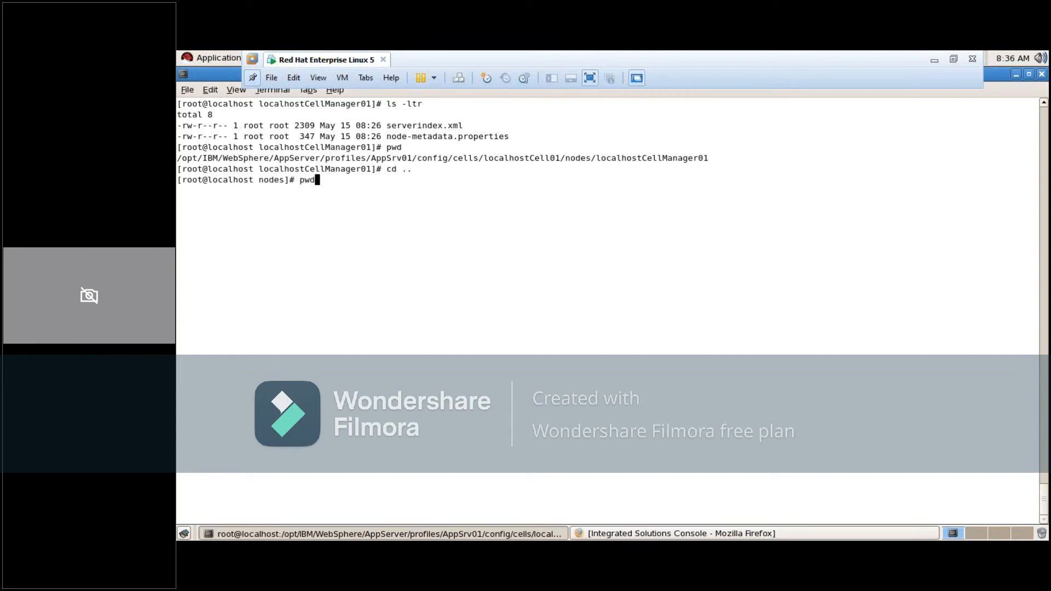
{"action": "key", "text": "Return"}
{"action": "type", "text": "ls -ltr"}
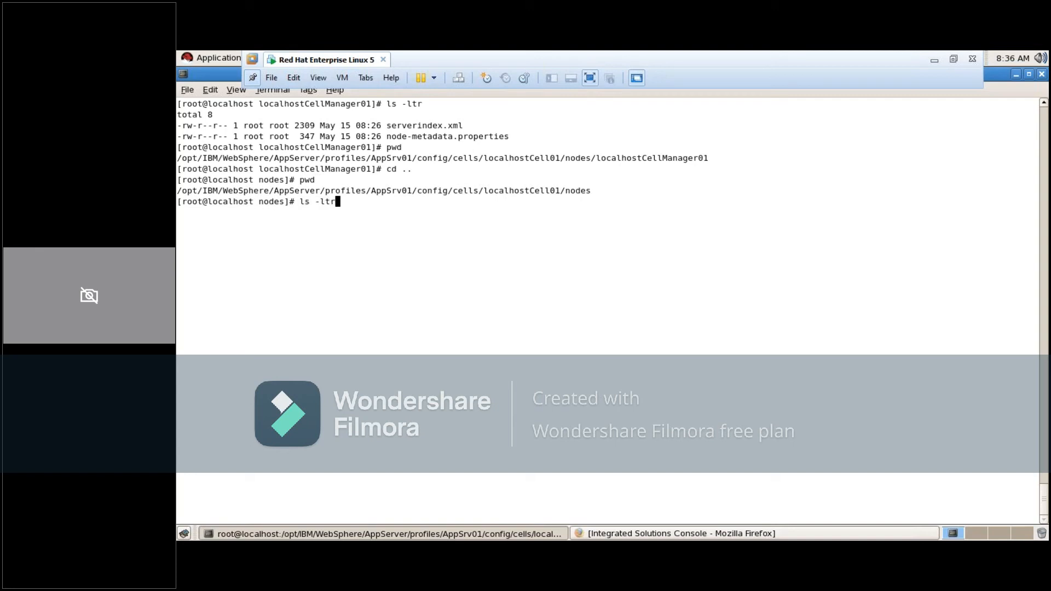
{"action": "key", "text": "Return"}
Clear the terminal, relist the nodes directory with ls -ltr and check the ASNode and localhostCellManager01 entries
{"action": "type", "text": "clear"}
{"action": "key", "text": "Return"}
{"action": "type", "text": "ls -ltr"}
{"action": "key", "text": "Return"}
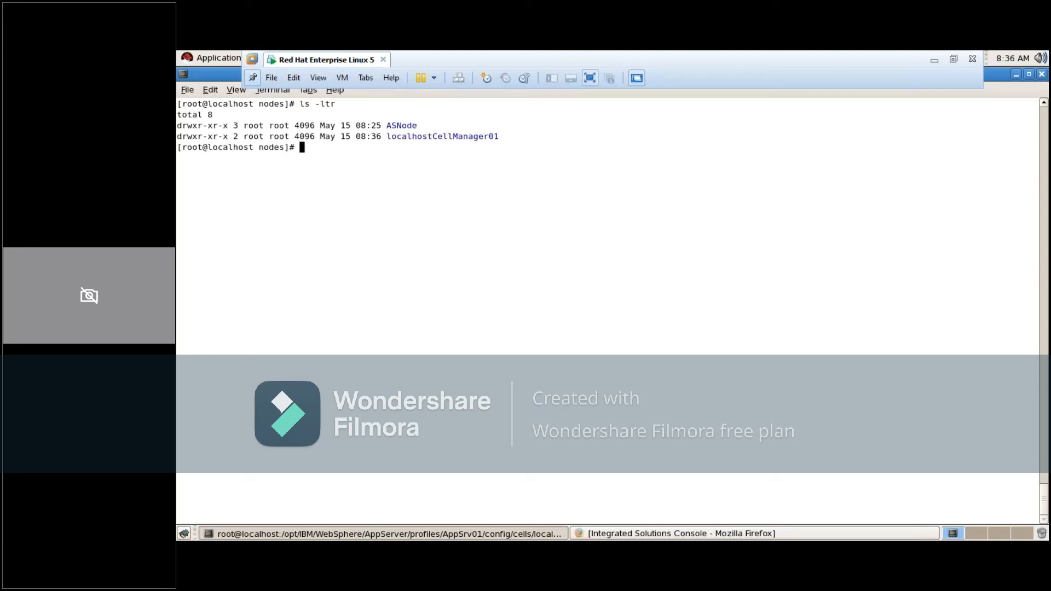
{"action": "double_click", "coordinate": [401, 127]}
{"action": "left_click", "coordinate": [408, 137]}
{"action": "double_click", "coordinate": [407, 137]}
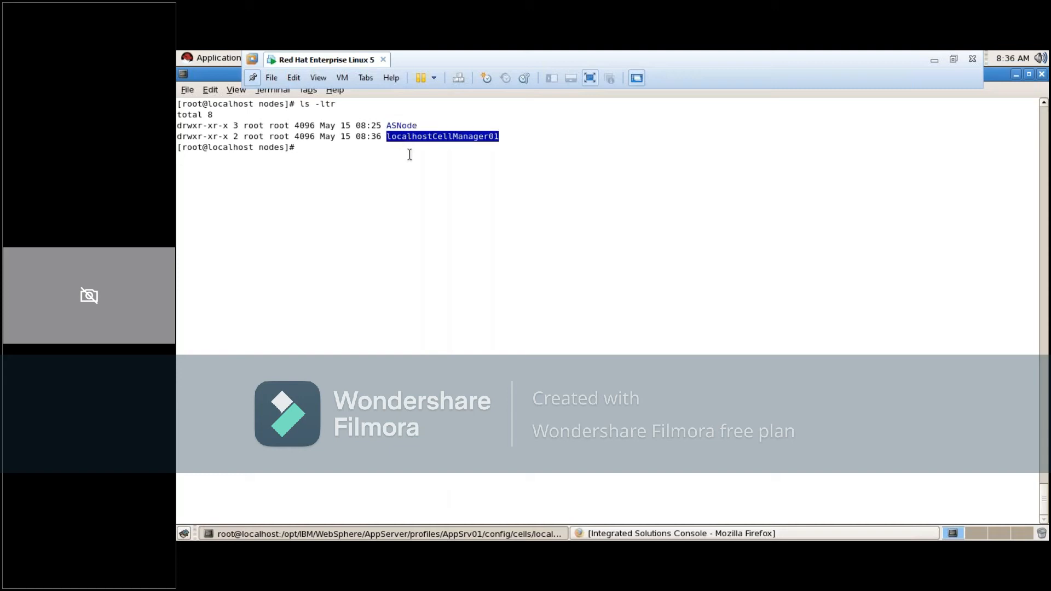
Change into the ASNode directory, print its path and list its contents with ls -ltr
{"action": "left_click", "coordinate": [415, 196]}
{"action": "type", "text": "cd "}
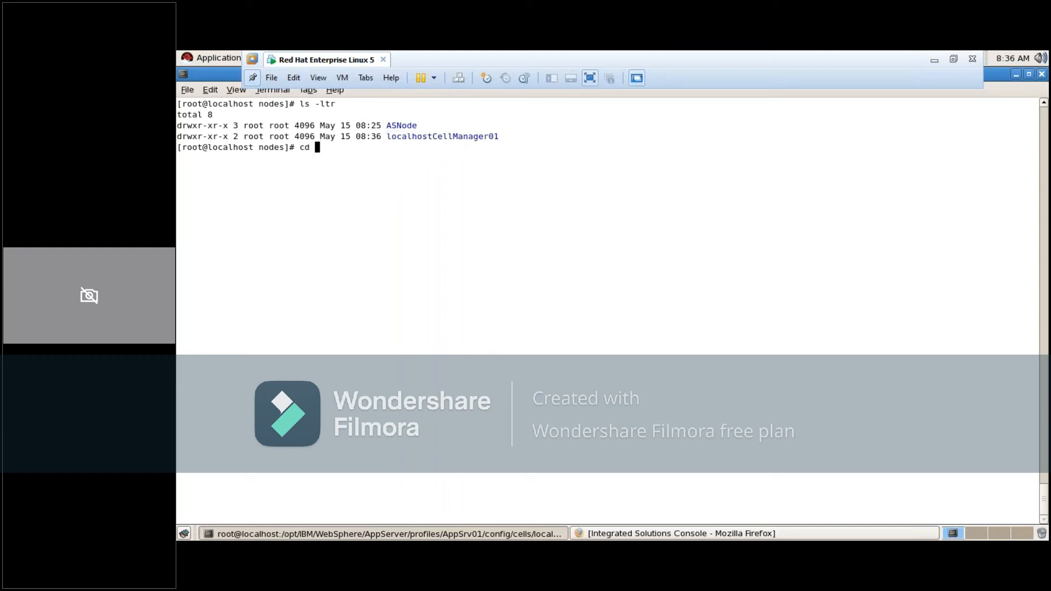
{"action": "type", "text": "AS"}
{"action": "key", "text": "Tab"}
{"action": "key", "text": "Return"}
{"action": "type", "text": "pwd"}
{"action": "key", "text": "Return"}
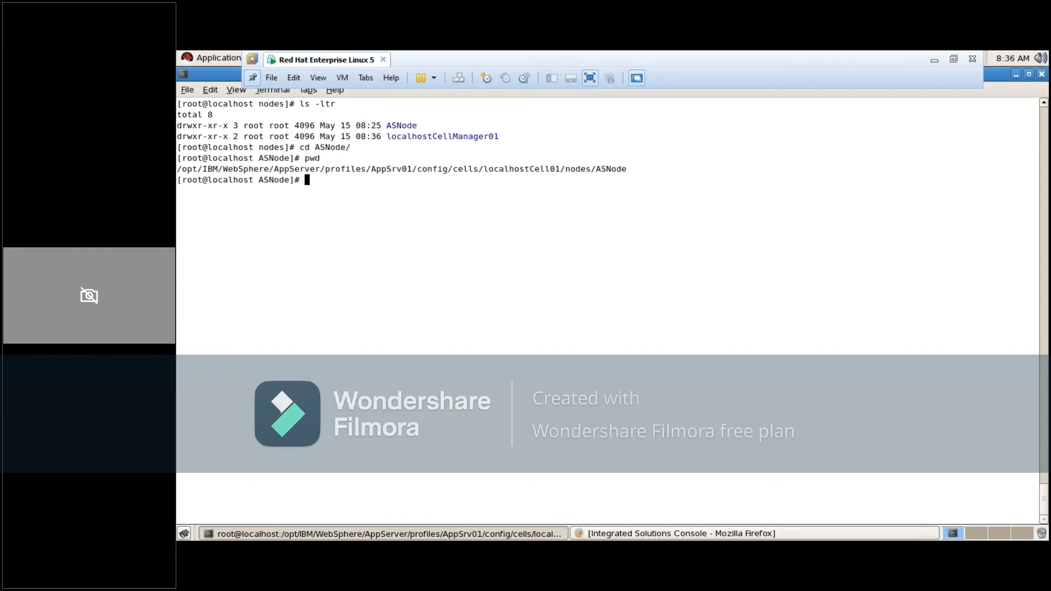
{"action": "type", "text": "ls -ltr"}
{"action": "key", "text": "Return"}
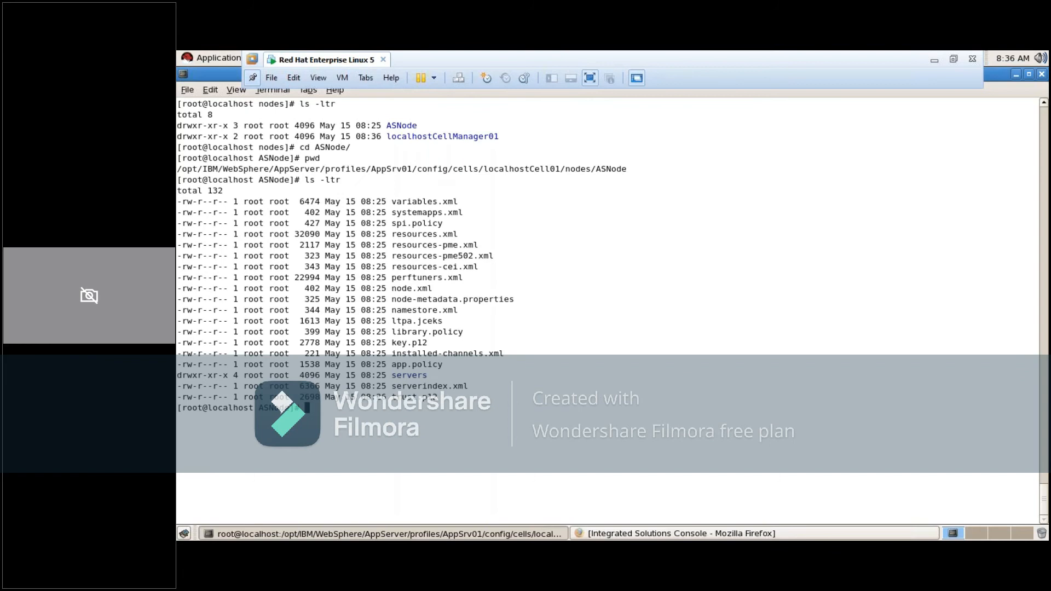
Change into the servers directory under ASNode
{"action": "type", "text": "cd ser"}
{"action": "key", "text": "Tab"}
{"action": "type", "text": "s"}
{"action": "key", "text": "Tab"}
{"action": "key", "text": "Return"}
{"action": "type", "text": "ls"}
{"action": "key", "text": "BackSpace"}
{"action": "key", "text": "BackSpace"}
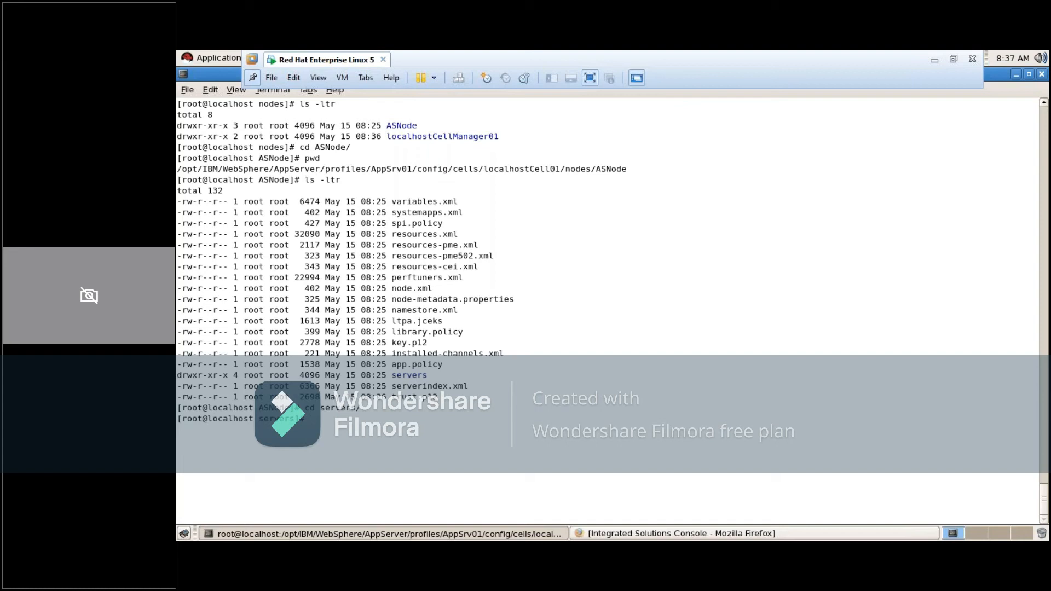
Clear the terminal, print the servers directory's path and list its contents with ls -ltr
{"action": "type", "text": "clear"}
{"action": "key", "text": "Return"}
{"action": "type", "text": "pwd"}
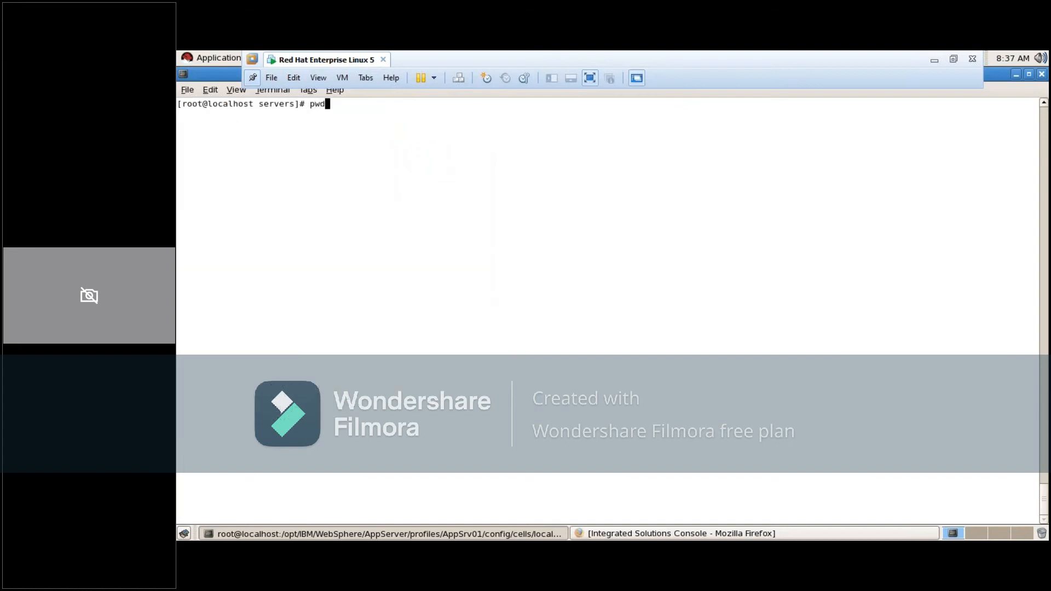
{"action": "key", "text": "Return"}
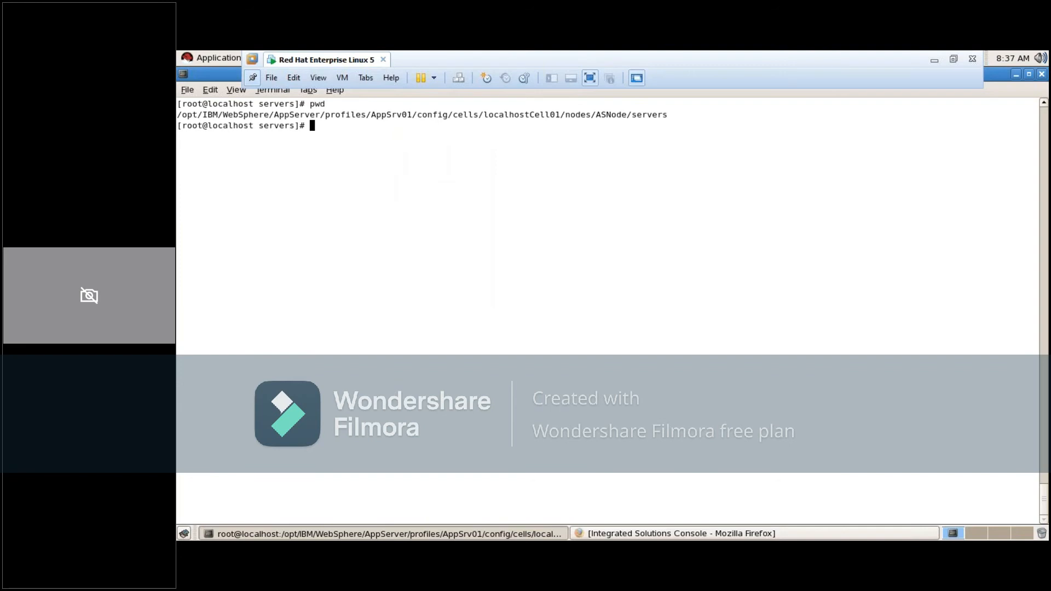
{"action": "type", "text": "ls -ltr"}
{"action": "key", "text": "Return"}
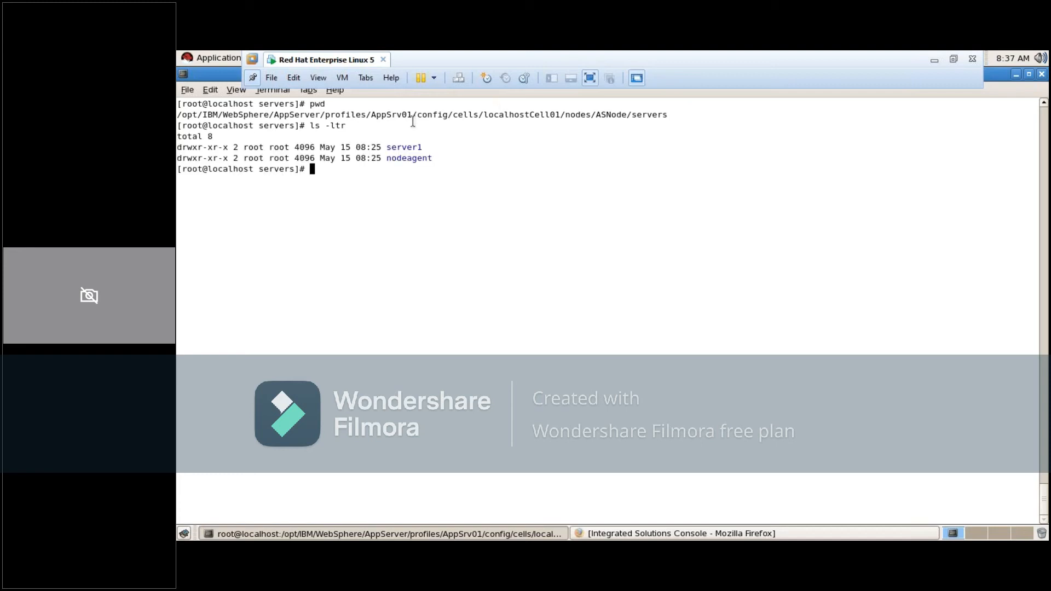
Examine the server1 and nodeagent entries in the listing against the ASNode servers path
{"action": "double_click", "coordinate": [404, 147]}
{"action": "double_click", "coordinate": [394, 158]}
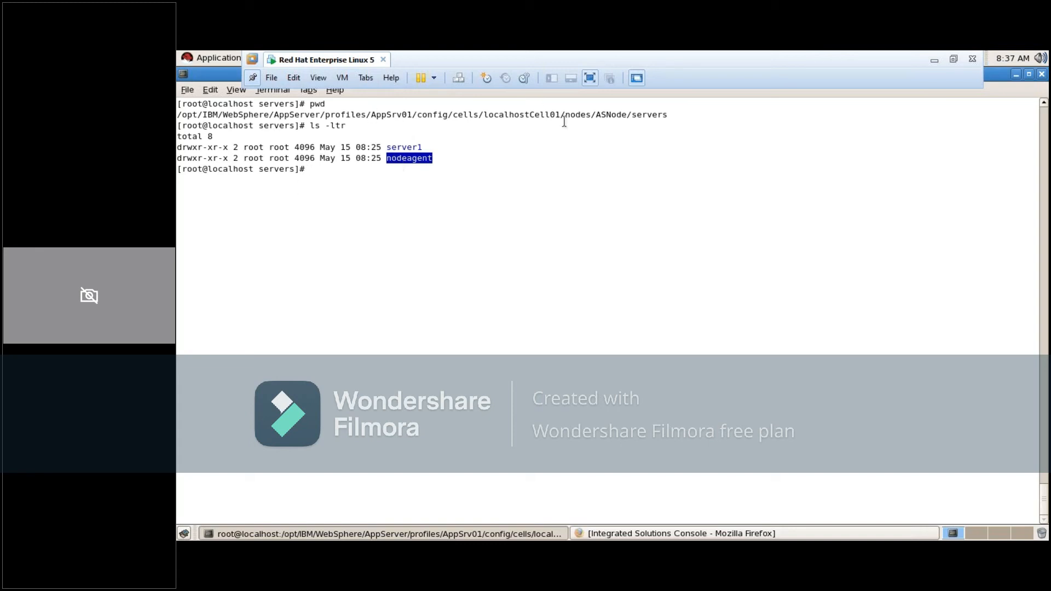
{"action": "left_click", "coordinate": [602, 116]}
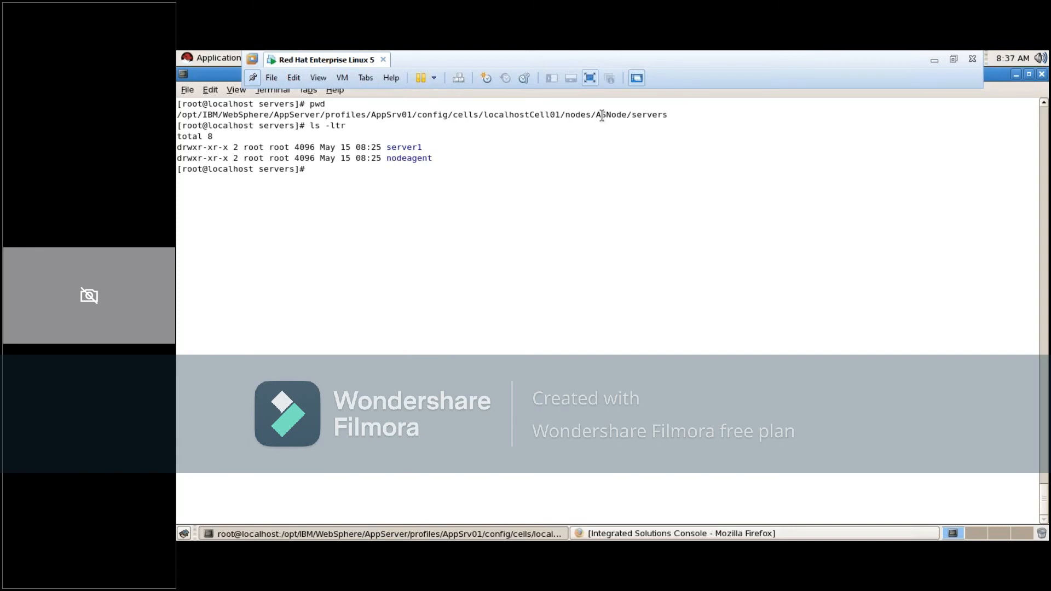
{"action": "triple_click", "coordinate": [602, 116]}
{"action": "left_click", "coordinate": [602, 117]}
{"action": "triple_click", "coordinate": [619, 113]}
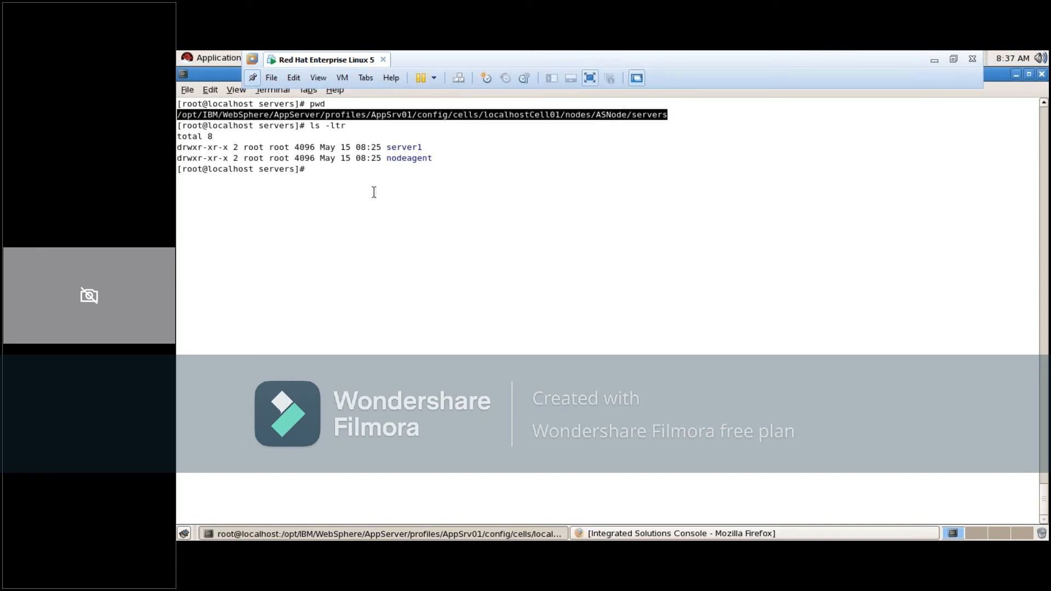
{"action": "double_click", "coordinate": [404, 147]}
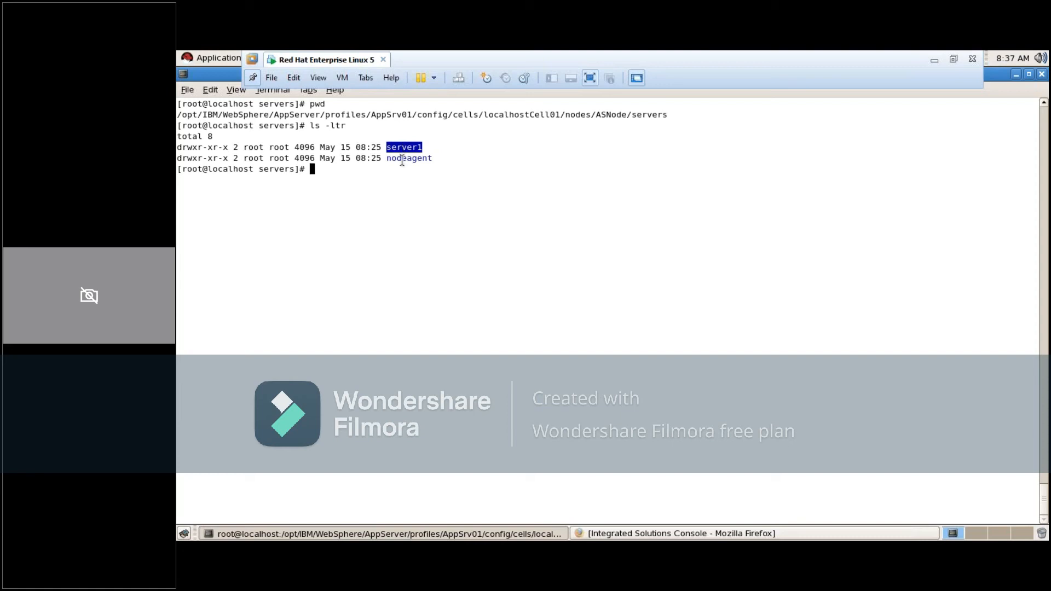
{"action": "double_click", "coordinate": [407, 159]}
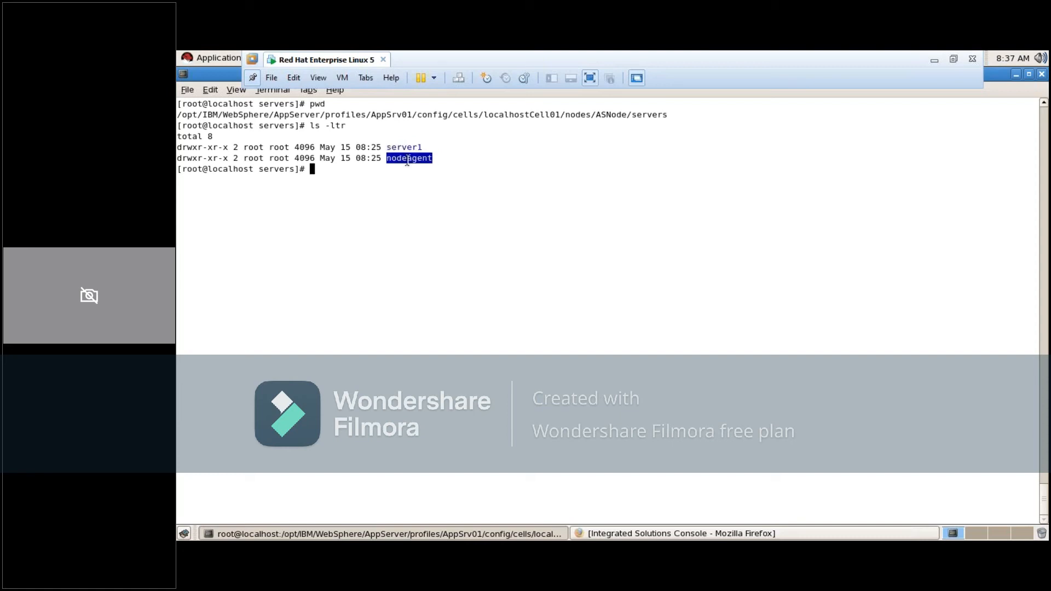
{"action": "triple_click", "coordinate": [407, 159]}
{"action": "triple_click", "coordinate": [407, 160]}
{"action": "triple_click", "coordinate": [406, 160]}
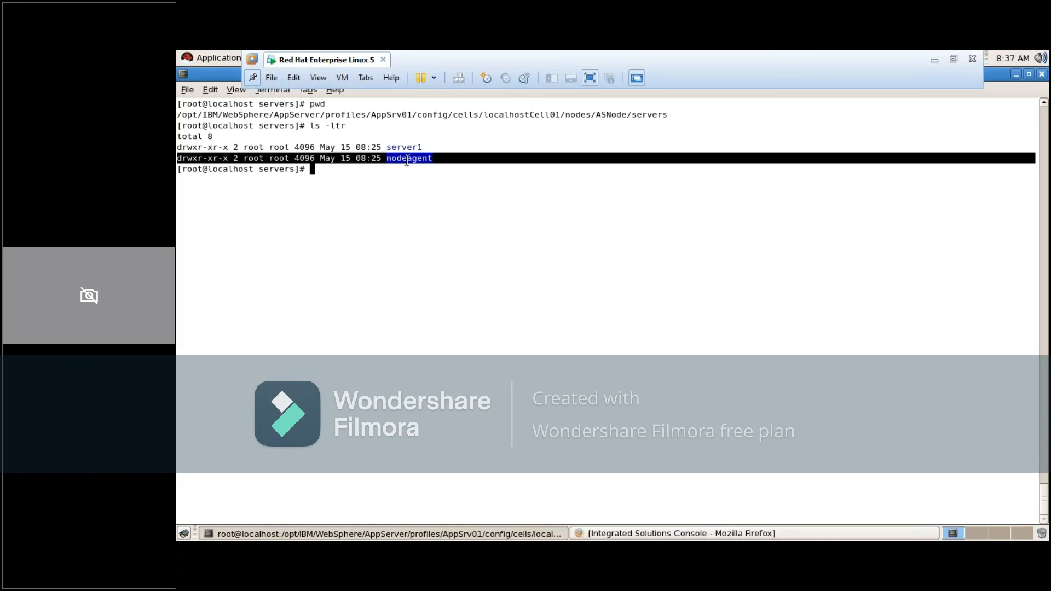
{"action": "double_click", "coordinate": [406, 160]}
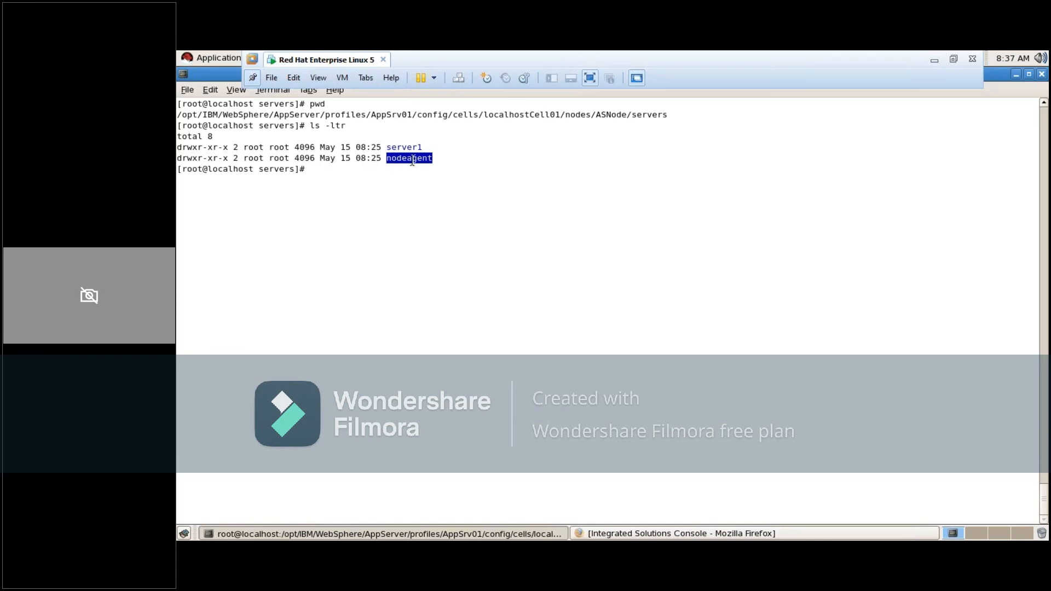
{"action": "double_click", "coordinate": [612, 116]}
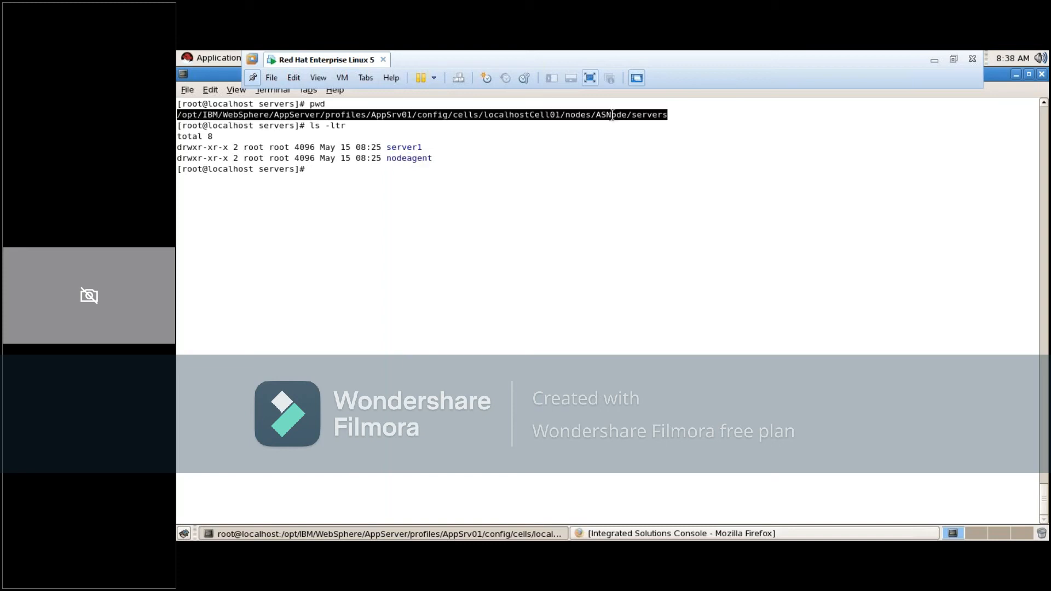
{"action": "double_click", "coordinate": [406, 159]}
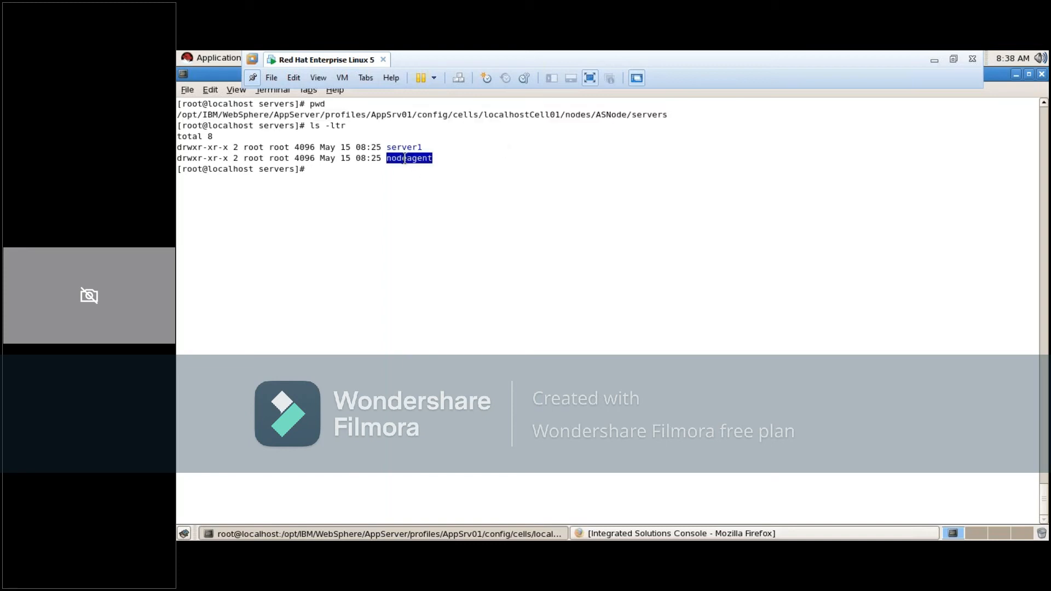
{"action": "double_click", "coordinate": [605, 114]}
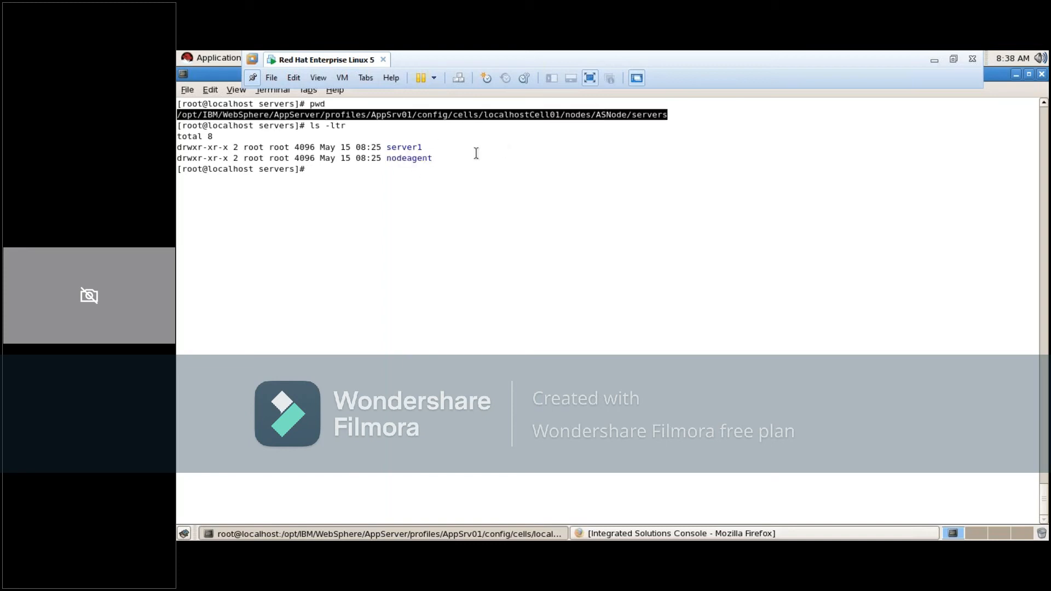
{"action": "left_click", "coordinate": [512, 152]}
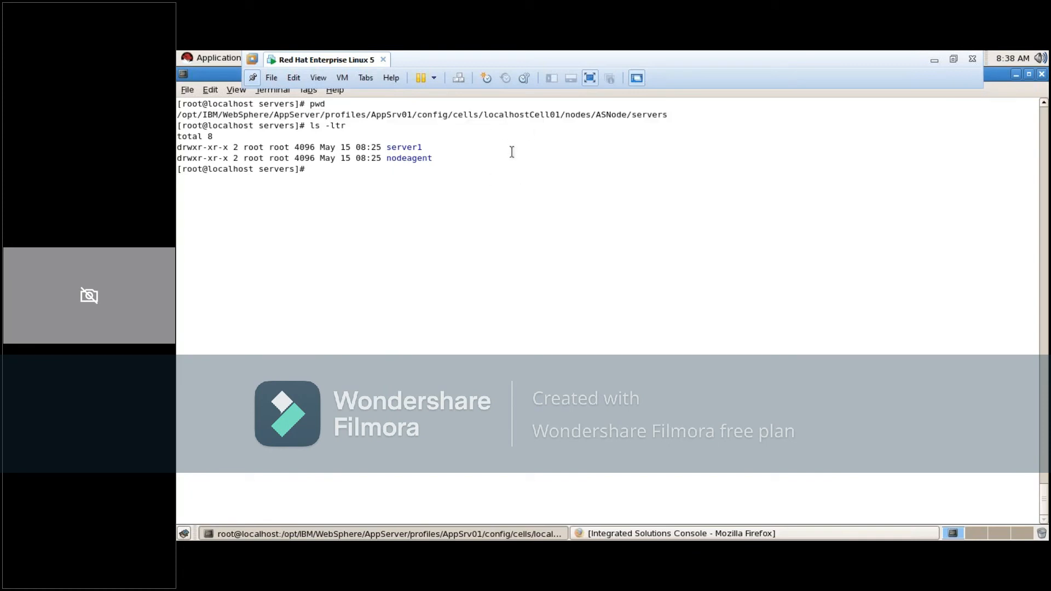
{"action": "double_click", "coordinate": [410, 159]}
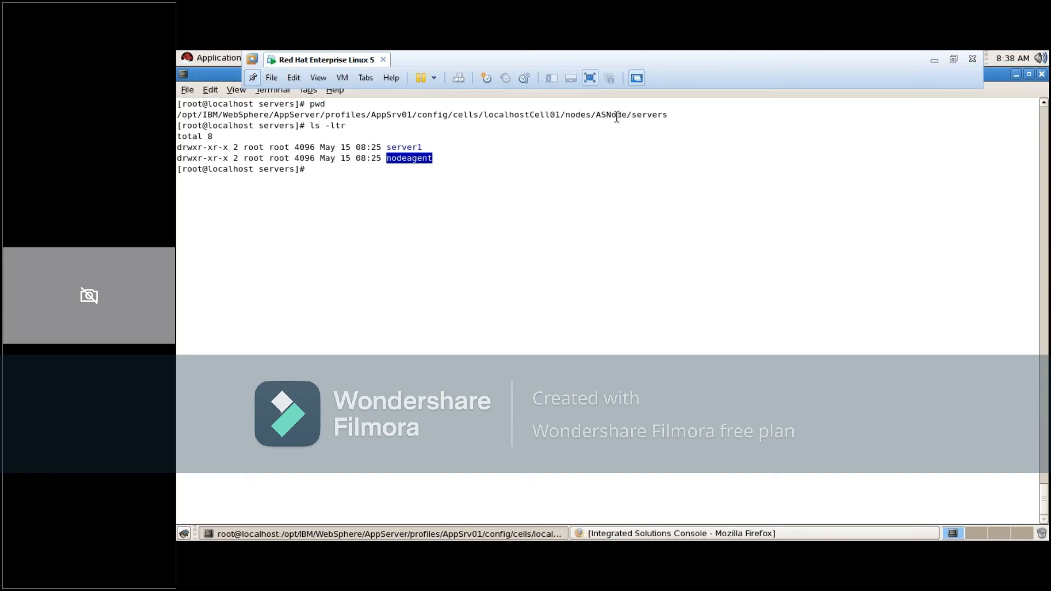
{"action": "triple_click", "coordinate": [616, 114]}
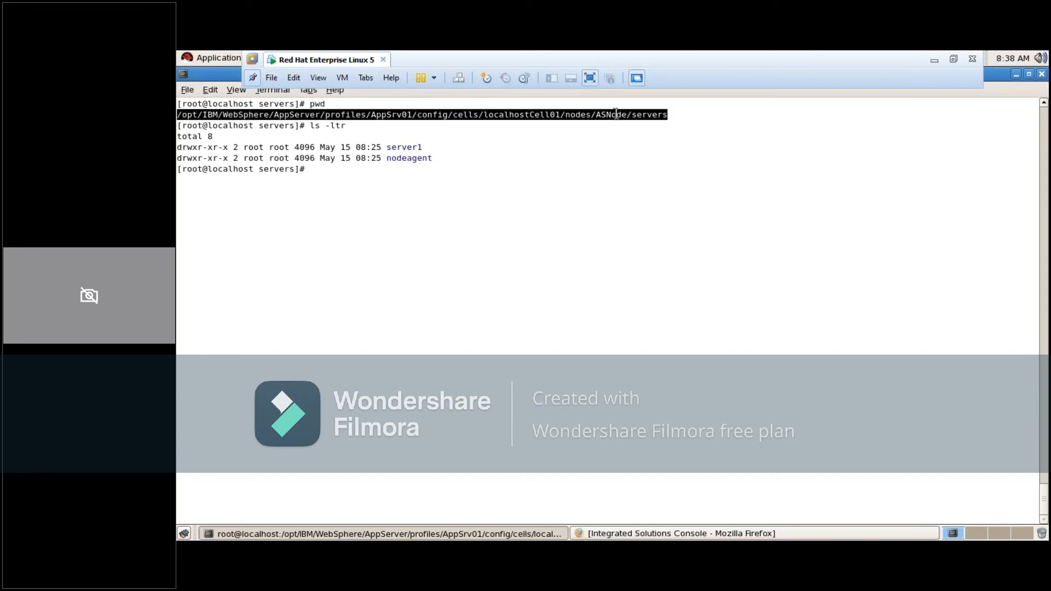
{"action": "left_click", "coordinate": [616, 114]}
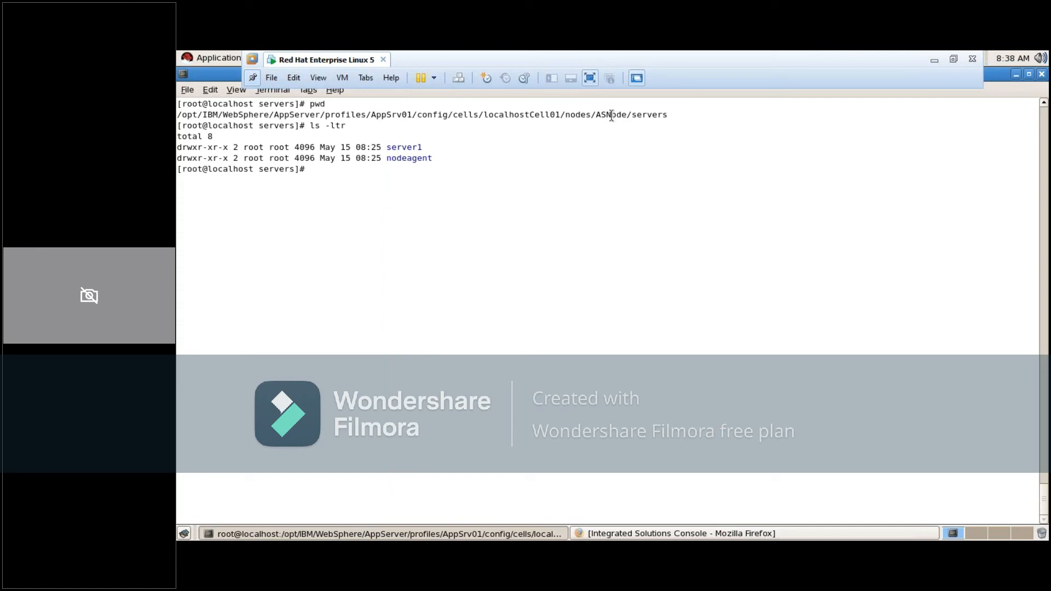
{"action": "triple_click", "coordinate": [612, 115]}
{"action": "left_click", "coordinate": [610, 115]}
{"action": "double_click", "coordinate": [410, 159]}
{"action": "left_click", "coordinate": [607, 120]}
{"action": "double_click", "coordinate": [412, 158]}
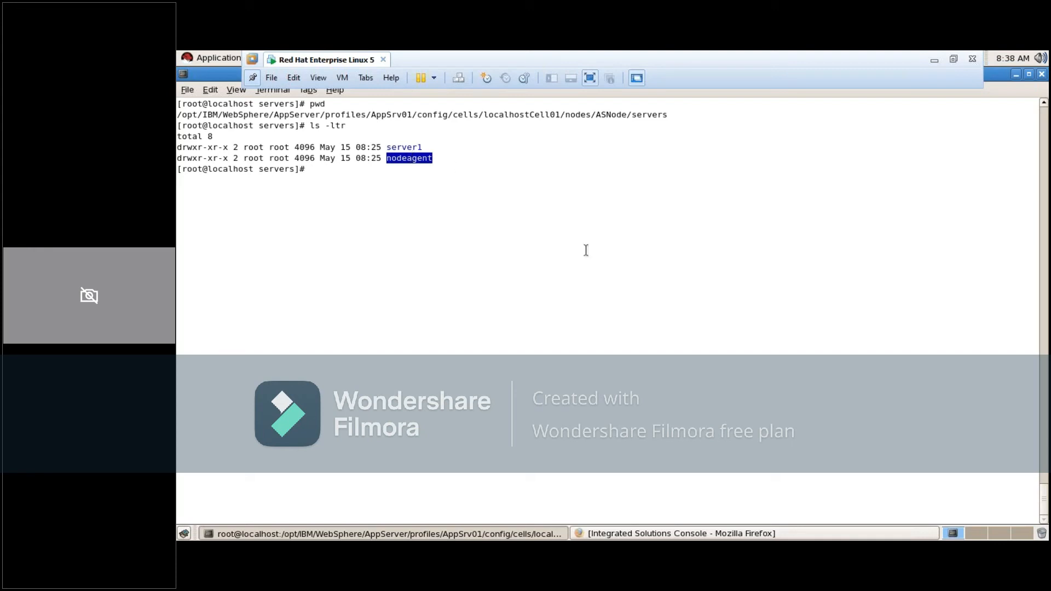
Print the working directory again, change into server1 and list its configuration files with ls -ltr
{"action": "type", "text": "pwd"}
{"action": "key", "text": "Return"}
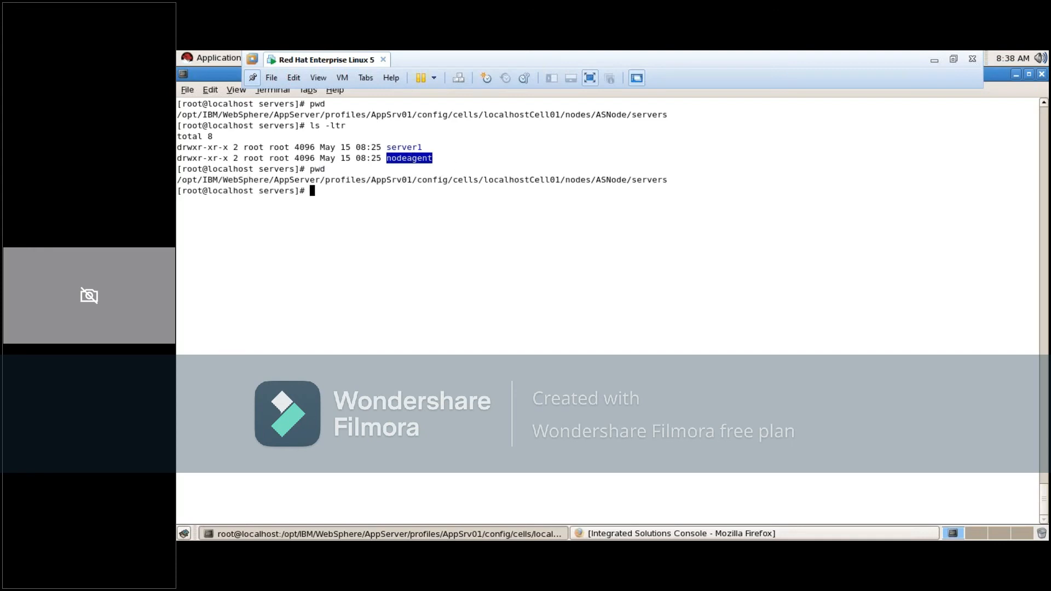
{"action": "type", "text": "cd ser"}
{"action": "key", "text": "Tab"}
{"action": "key", "text": "Return"}
{"action": "type", "text": "las -ltr"}
{"action": "key", "text": "Return"}
Go back up from server1, change into the nodeagent directory and list its files with ls -ltr
{"action": "type", "text": "cd .."}
{"action": "key", "text": "Return"}
{"action": "type", "text": "cd nod"}
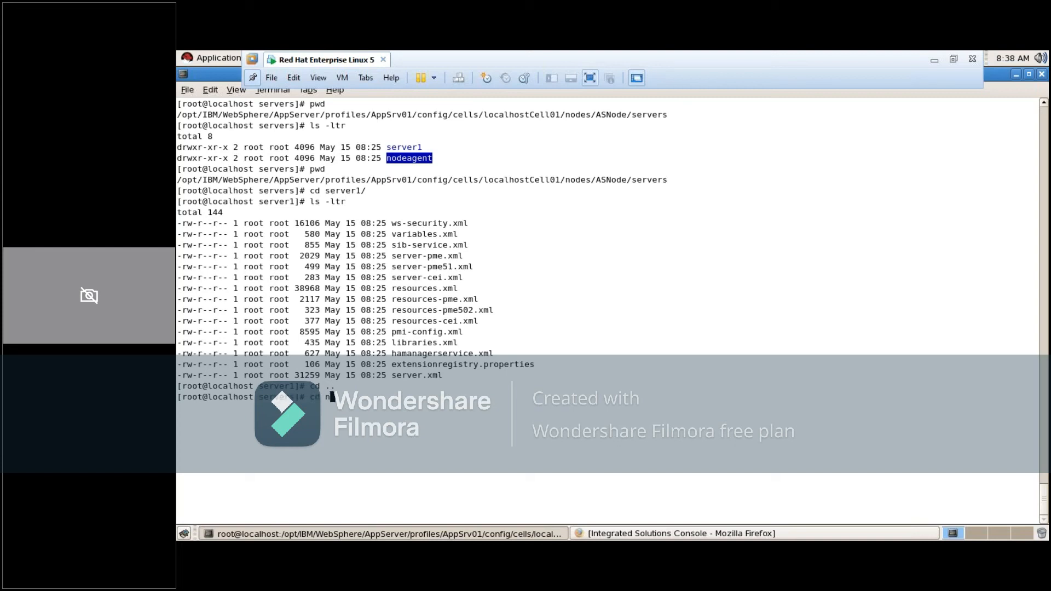
{"action": "key", "text": "Tab"}
{"action": "key", "text": "Return"}
{"action": "type", "text": "ls -lt"}
{"action": "type", "text": "r"}
{"action": "key", "text": "Return"}
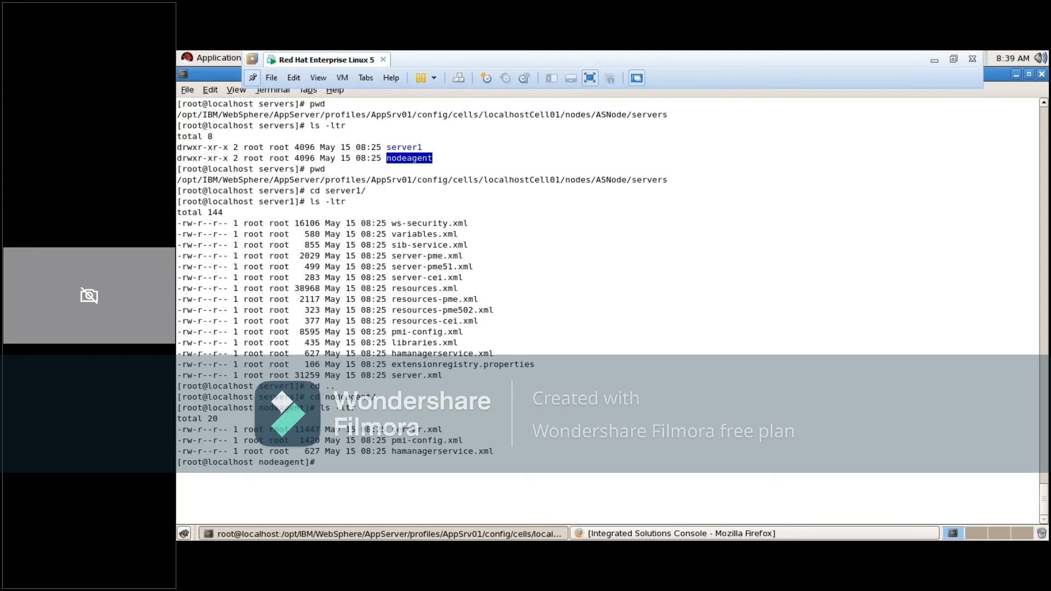
Print the full path of the nodeagent directory with pwd
{"action": "left_click", "coordinate": [431, 457]}
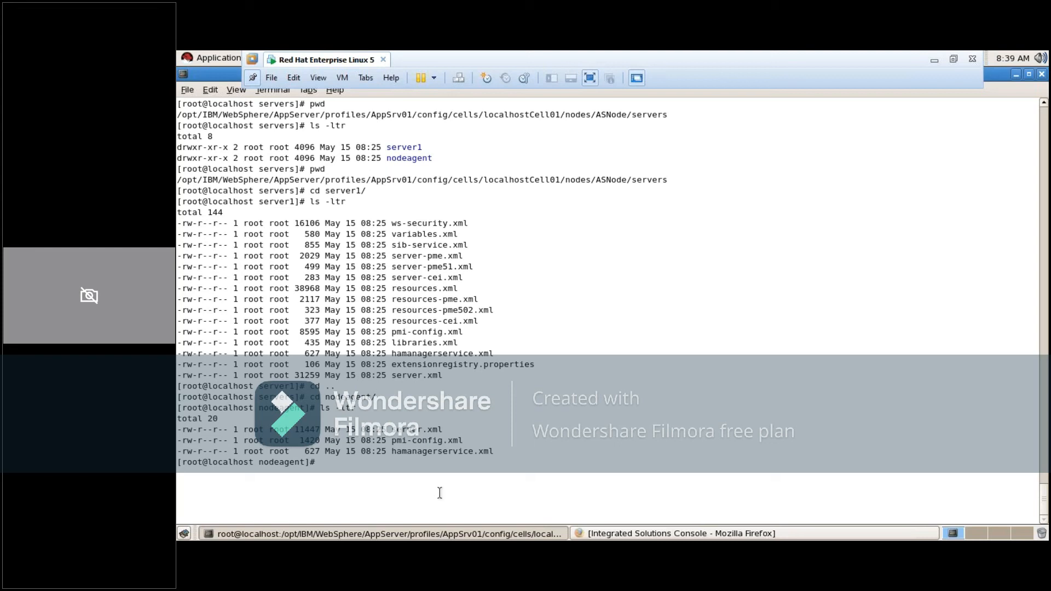
{"action": "type", "text": "pwd"}
{"action": "key", "text": "Return"}
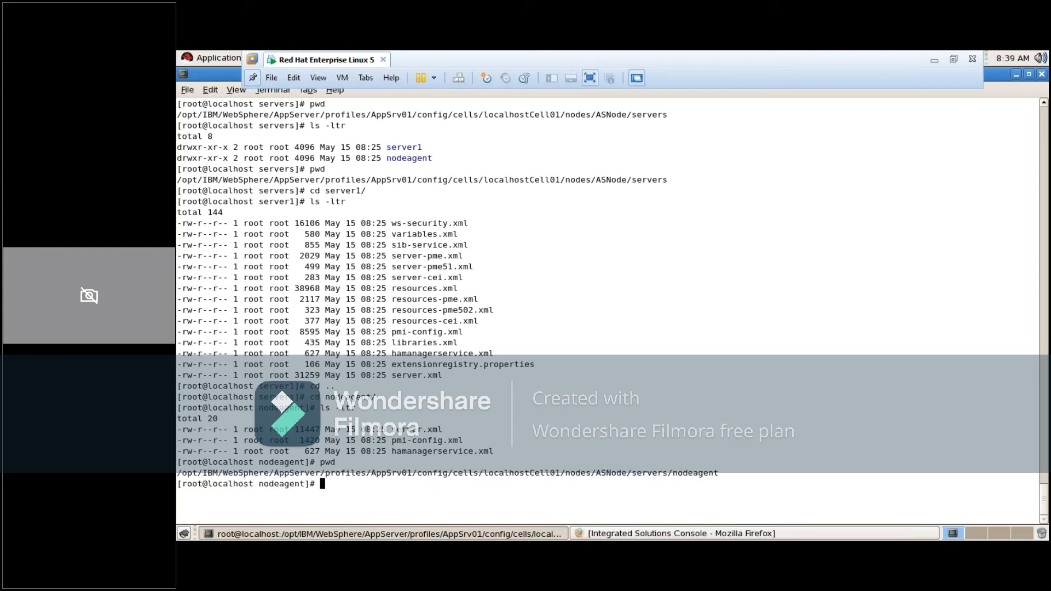
Change to the deployment manager's cells directory at /opt/IBM/WebSphere/AppServer/profiles/Dmgr01/config/cells/
{"action": "type", "text": "cd"}
{"action": "type", "text": "/opt/IBM/W"}
{"action": "key", "text": "Tab"}
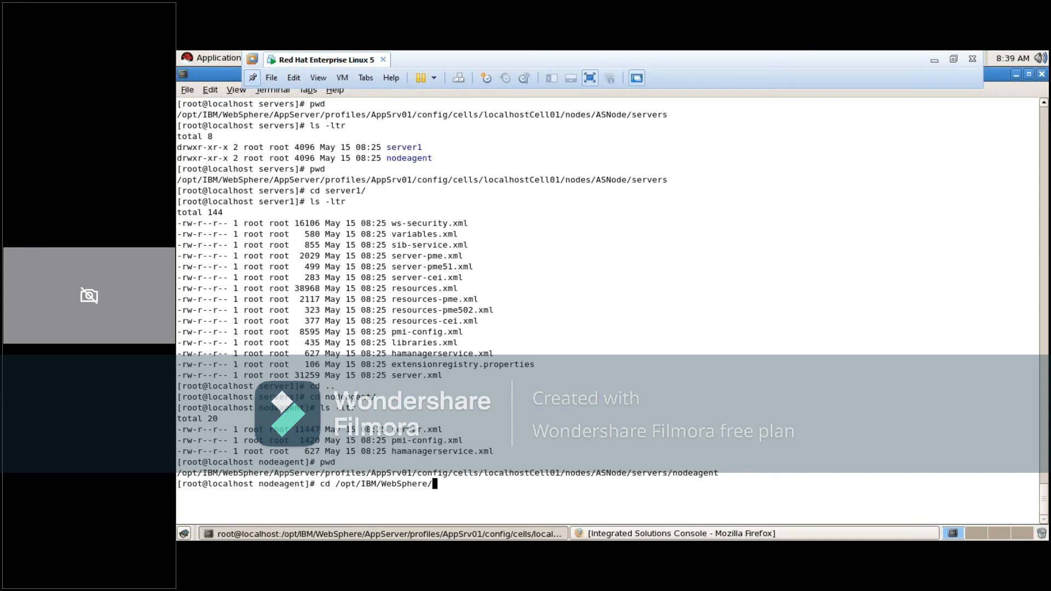
{"action": "type", "text": "A"}
{"action": "key", "text": "Tab"}
{"action": "type", "text": "Pr"}
{"action": "key", "text": "BackSpace"}
{"action": "key", "text": "BackSpace"}
{"action": "type", "text": "profiles/D"}
{"action": "key", "text": "Tab"}
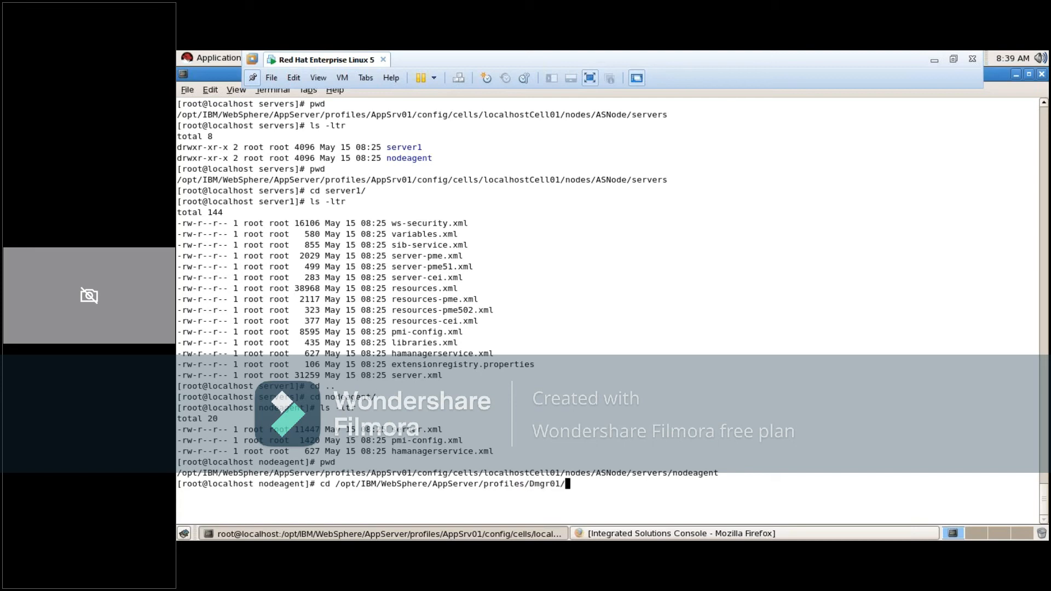
{"action": "type", "text": "config/cells/"}
{"action": "key", "text": "Return"}
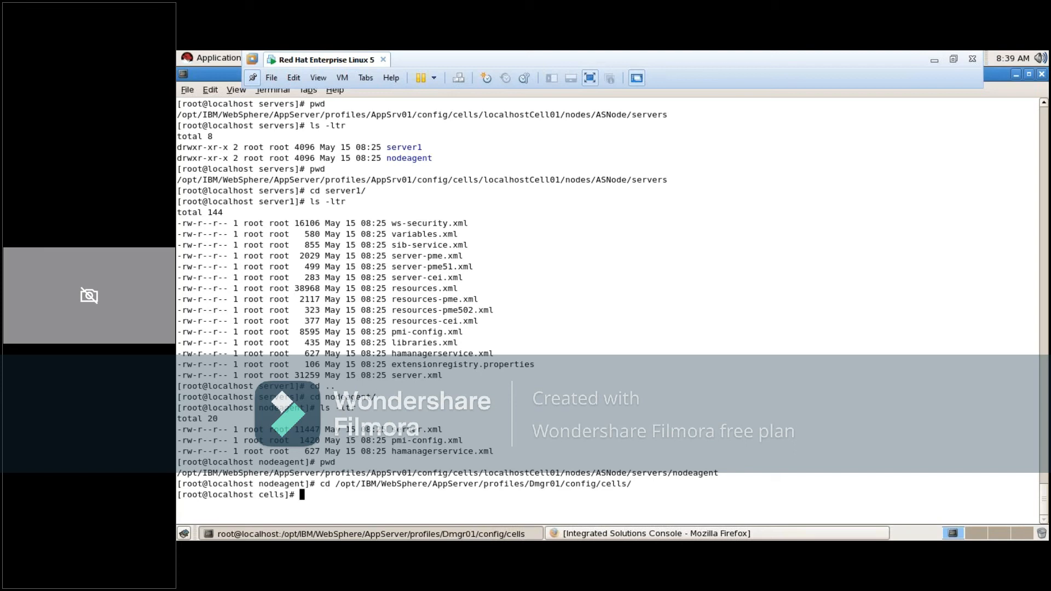
Clear the terminal, print the Dmgr01 cells directory's path and list its contents with ls -ltr
{"action": "type", "text": "clear"}
{"action": "key", "text": "Return"}
{"action": "type", "text": "pwd"}
{"action": "key", "text": "Return"}
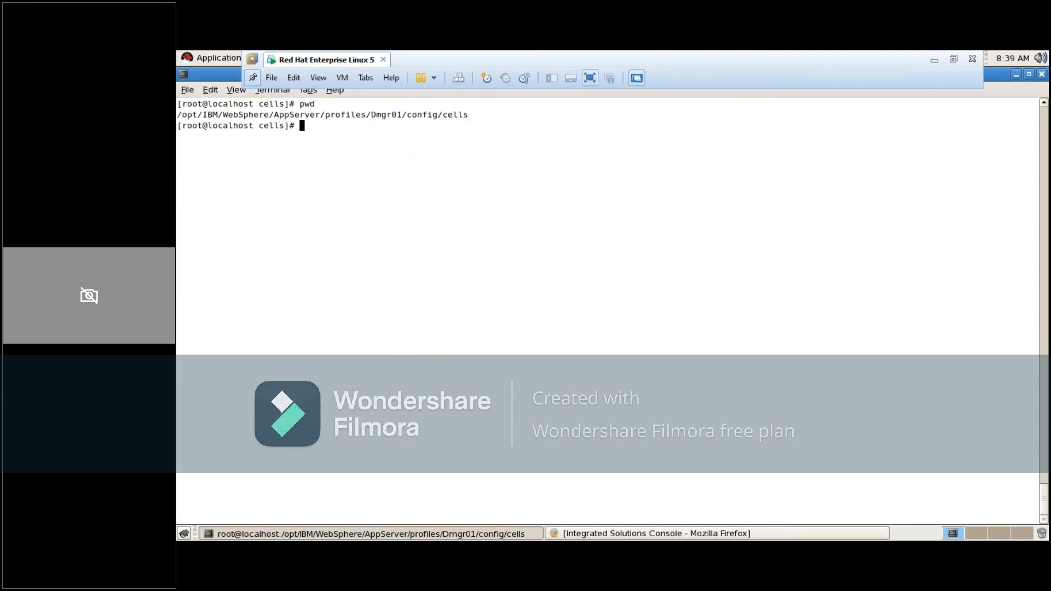
{"action": "type", "text": "ls -ltr"}
{"action": "key", "text": "Return"}
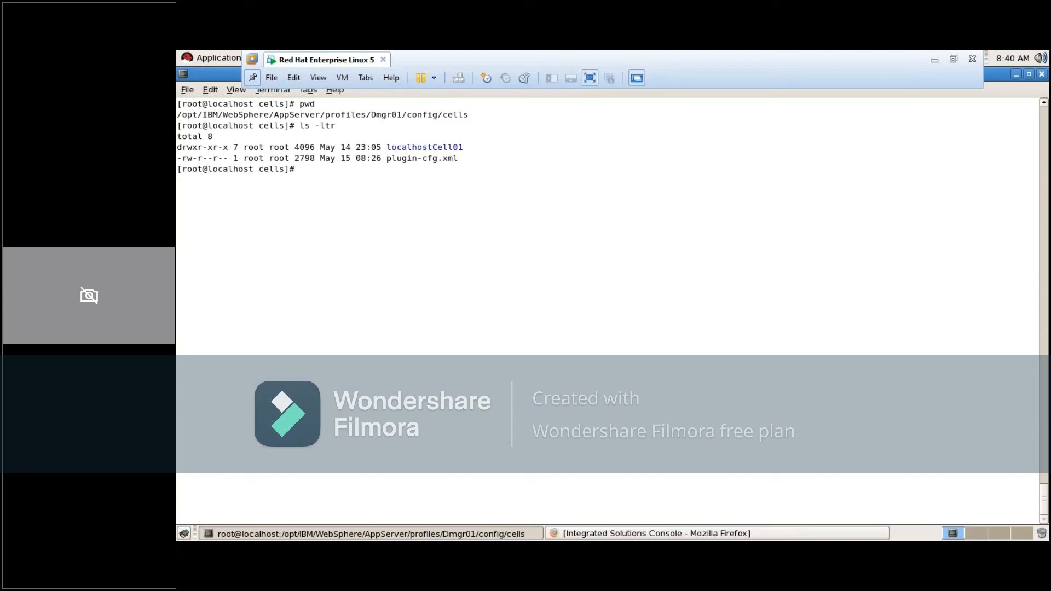
Change into the localhostCell01 directory and list its contents with ls -ltr
{"action": "type", "text": "cd loca"}
{"action": "key", "text": "Tab"}
{"action": "key", "text": "Return"}
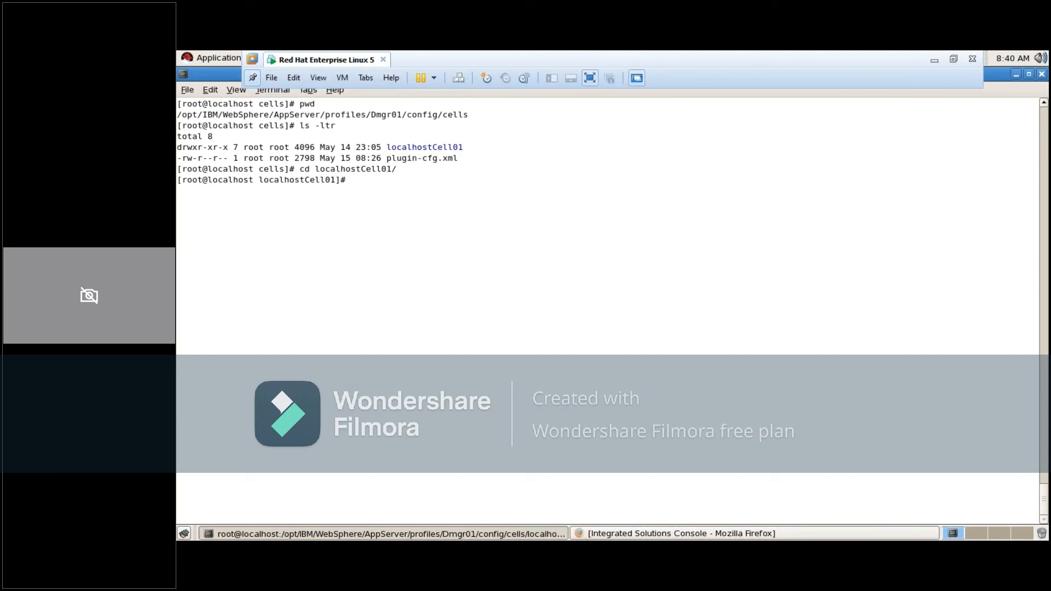
{"action": "type", "text": "ls -ltr"}
{"action": "key", "text": "Return"}
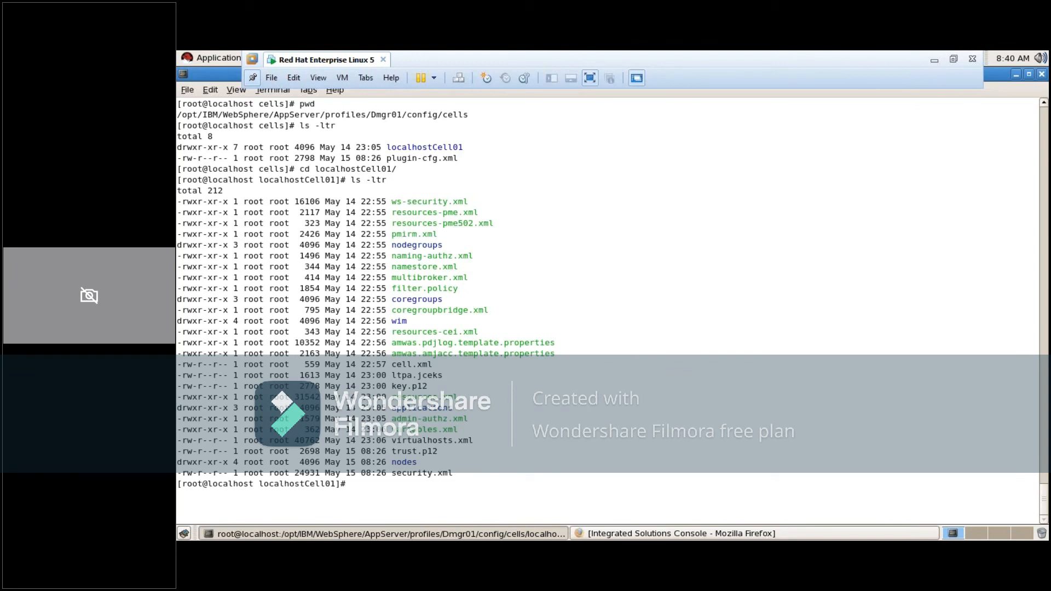
Change into the nodes directory of localhostCell01
{"action": "type", "text": "cd node"}
{"action": "key", "text": "Return"}
{"action": "type", "text": "cd nodes/"}
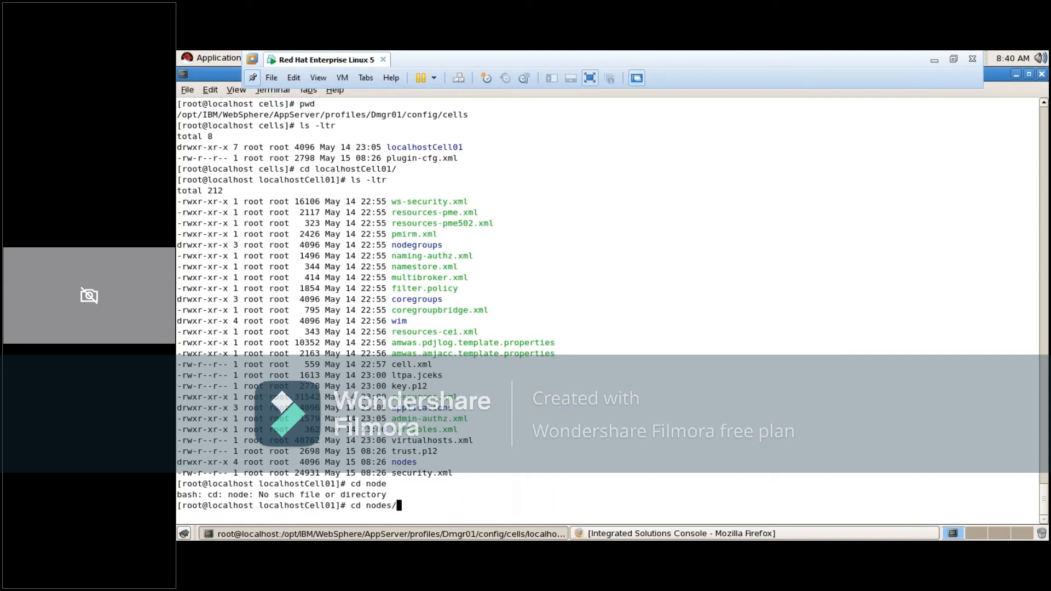
{"action": "key", "text": "Return"}
Clear the terminal, print the Dmgr01 nodes directory's path with pwd and list its contents with ls -ltr
{"action": "type", "text": "clear"}
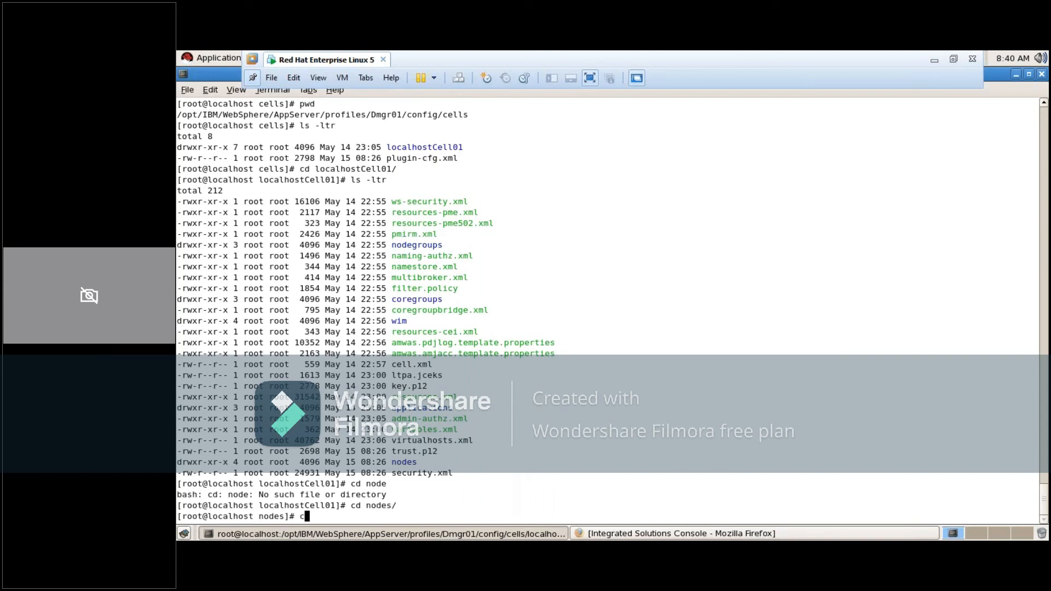
{"action": "key", "text": "Return"}
{"action": "type", "text": "pwd"}
{"action": "key", "text": "Return"}
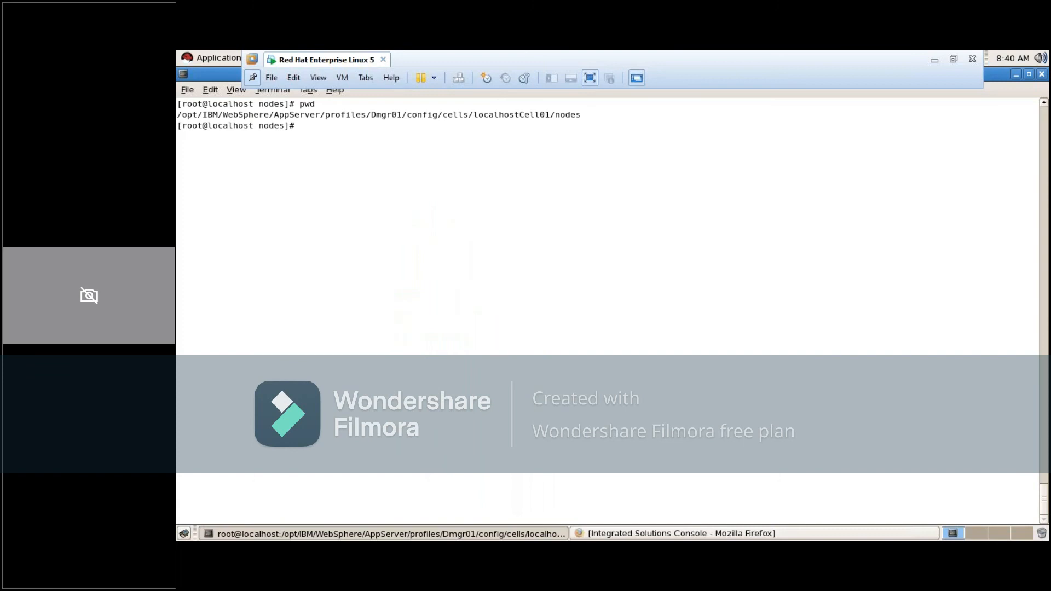
{"action": "type", "text": "ls -ltr"}
{"action": "key", "text": "Return"}
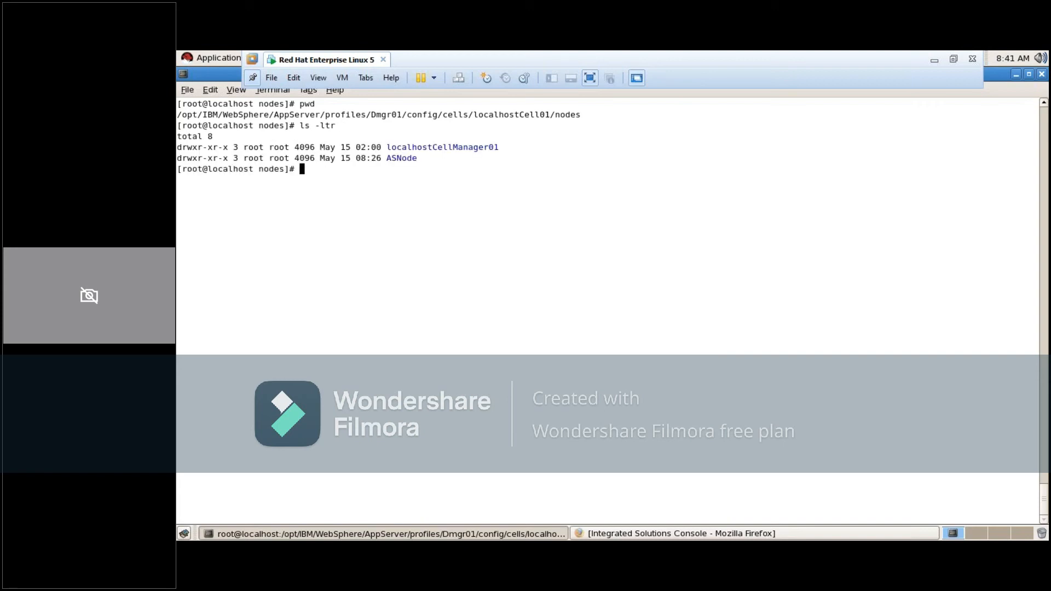
Examine the localhostCellManager01 and ASNode entries in the Dmgr01 nodes listing
{"action": "double_click", "coordinate": [456, 147]}
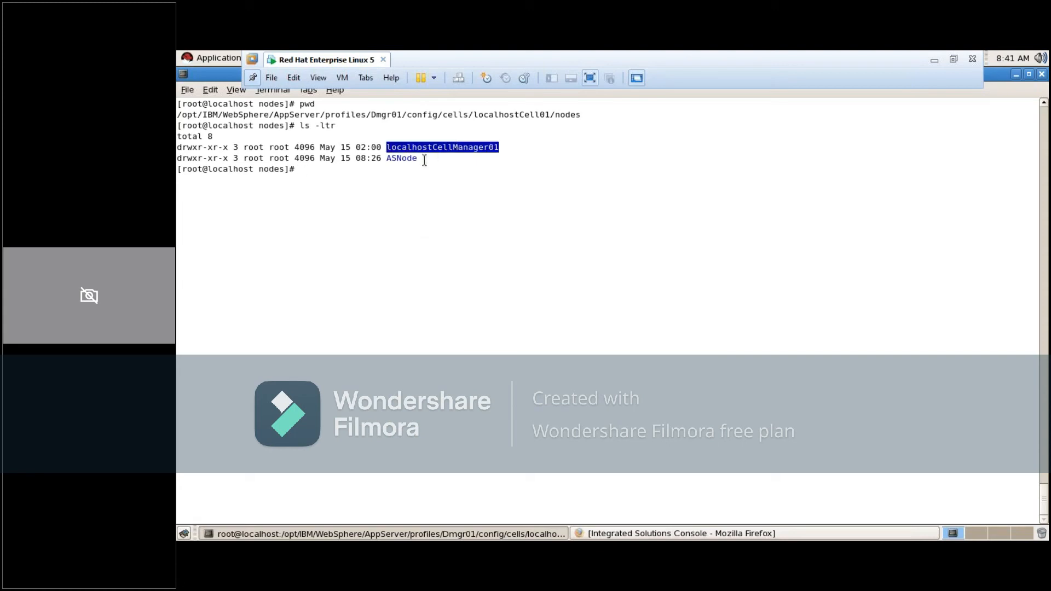
{"action": "double_click", "coordinate": [403, 158]}
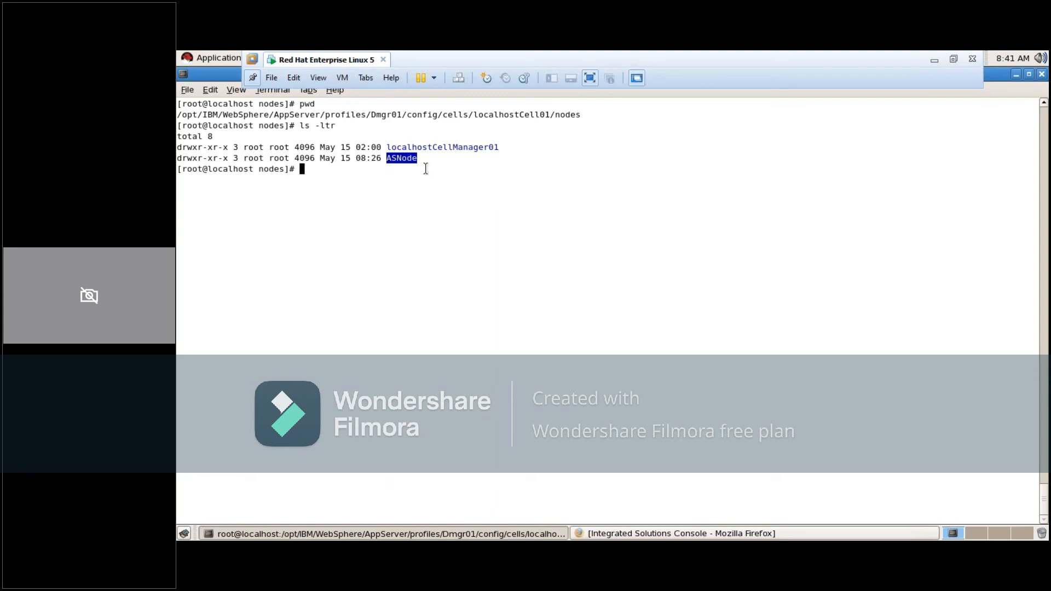
{"action": "left_click", "coordinate": [427, 168]}
{"action": "double_click", "coordinate": [403, 159]}
{"action": "double_click", "coordinate": [401, 161]}
{"action": "left_click", "coordinate": [421, 149]}
{"action": "double_click", "coordinate": [416, 149]}
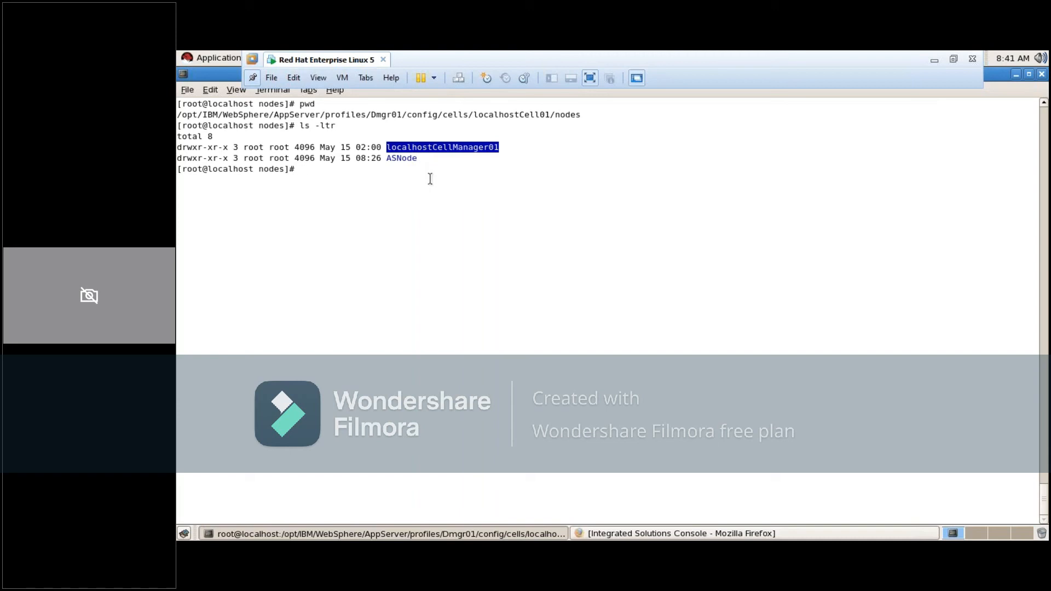
{"action": "double_click", "coordinate": [408, 150]}
Change into the localhostCellManager01 directory and list its files with ls -ltr
{"action": "type", "text": "cd local"}
{"action": "key", "text": "Tab"}
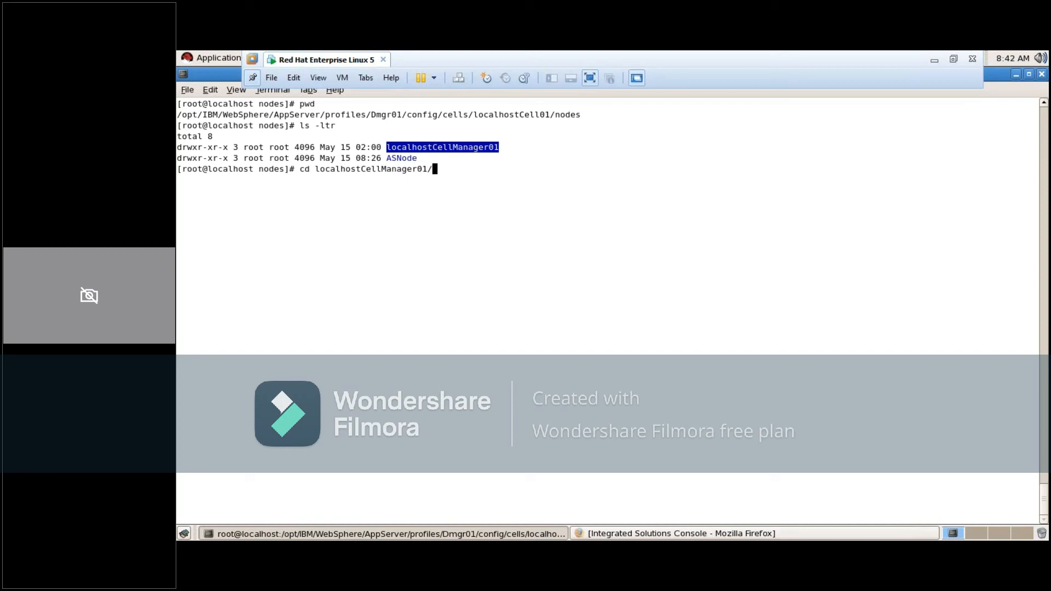
{"action": "key", "text": "Return"}
{"action": "type", "text": "ls -ltr"}
{"action": "key", "text": "Return"}
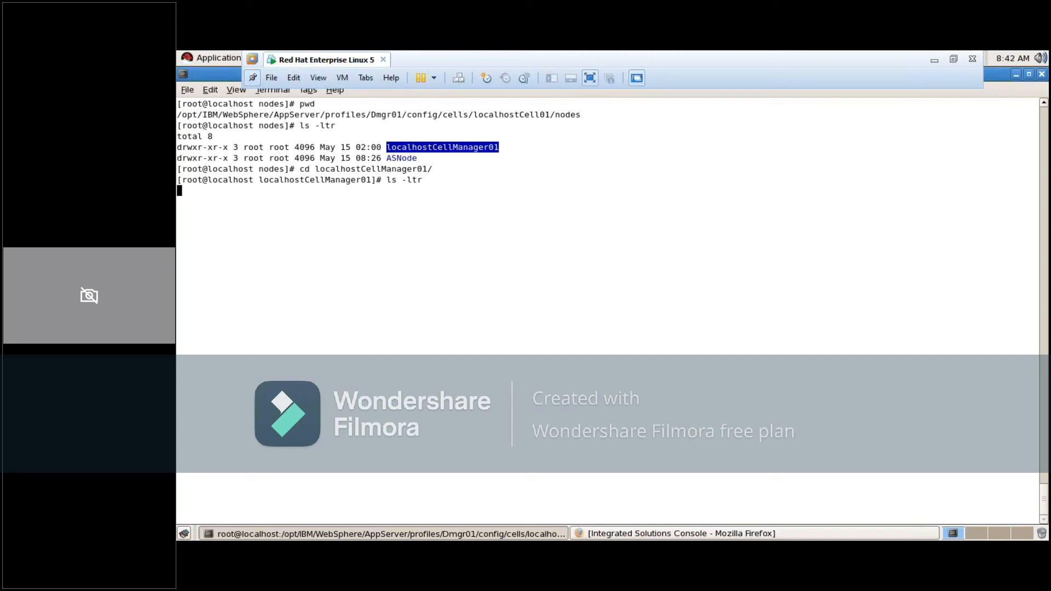
Go back up to the Dmgr01 nodes directory and clear the terminal
{"action": "type", "text": "cd .."}
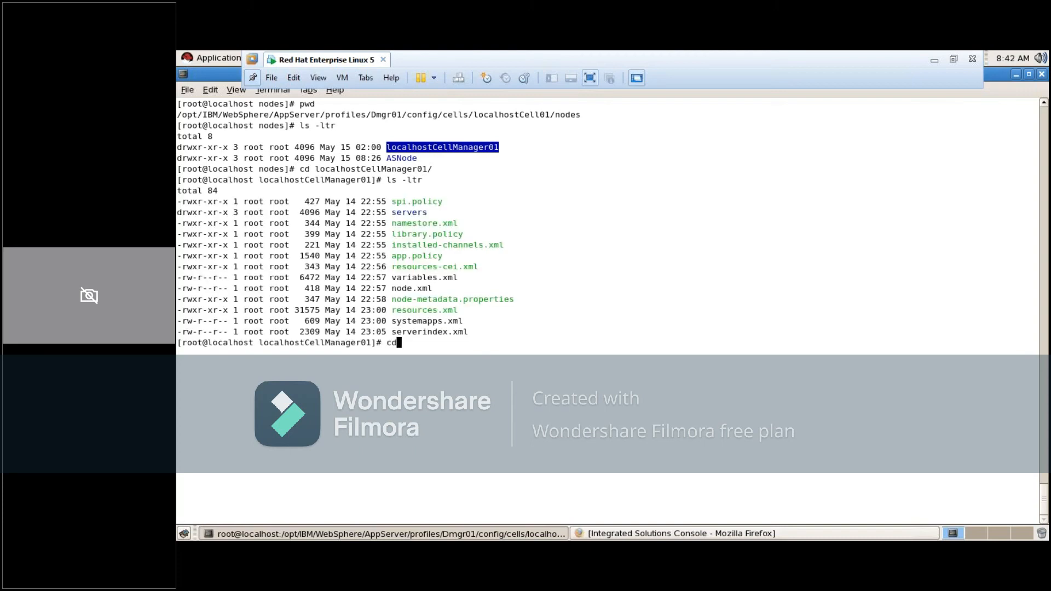
{"action": "key", "text": "Return"}
{"action": "type", "text": "clear"}
{"action": "key", "text": "Return"}
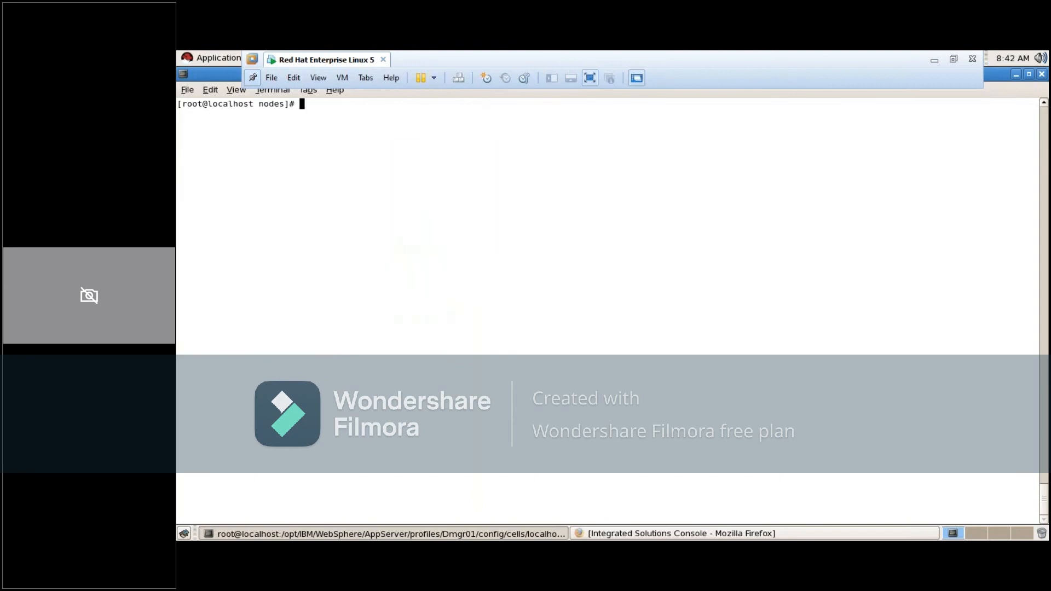
List the Dmgr01 nodes directory, change into ASNode and list its files with ls -ltr
{"action": "type", "text": "ls -ltr"}
{"action": "key", "text": "Return"}
{"action": "type", "text": "cd A"}
{"action": "key", "text": "Tab"}
{"action": "key", "text": "Return"}
{"action": "type", "text": "ls -ltr"}
{"action": "key", "text": "Return"}
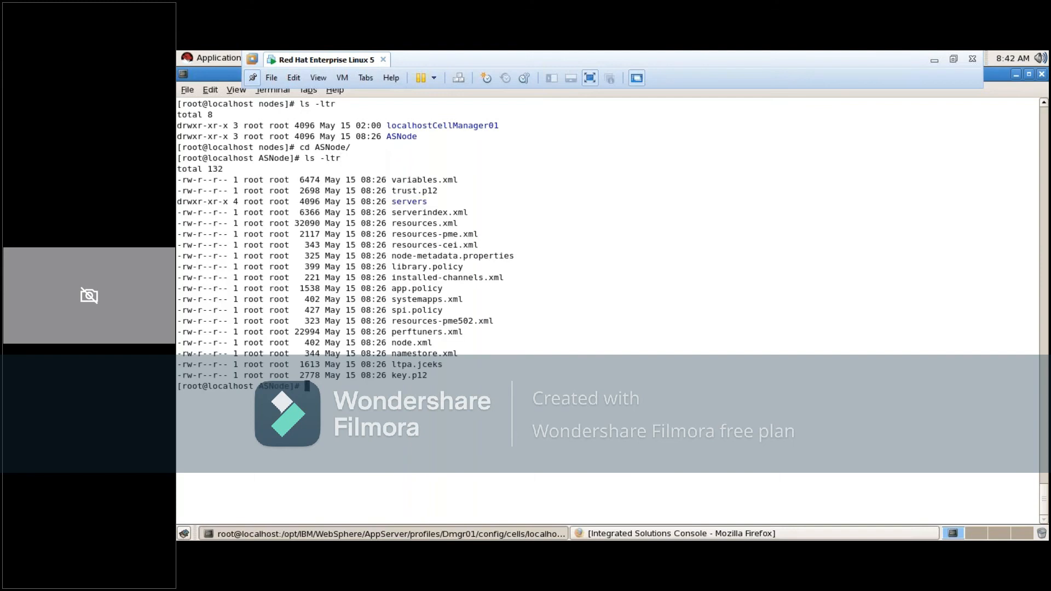
{"action": "double_click", "coordinate": [397, 137]}
{"action": "left_click", "coordinate": [1044, 104]}
{"action": "left_click", "coordinate": [1044, 104]}
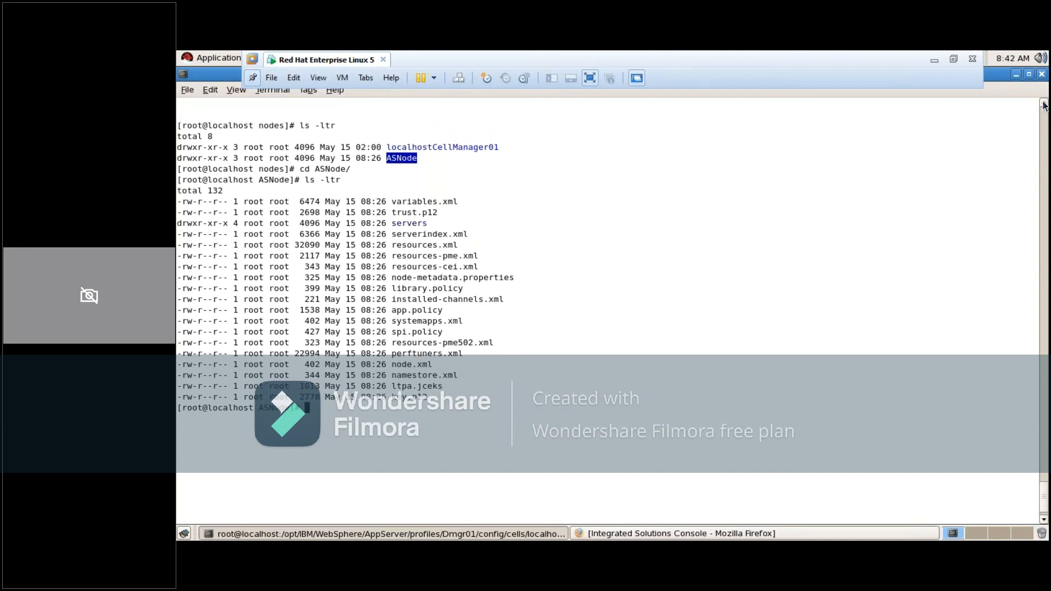
{"action": "left_click", "coordinate": [1044, 104]}
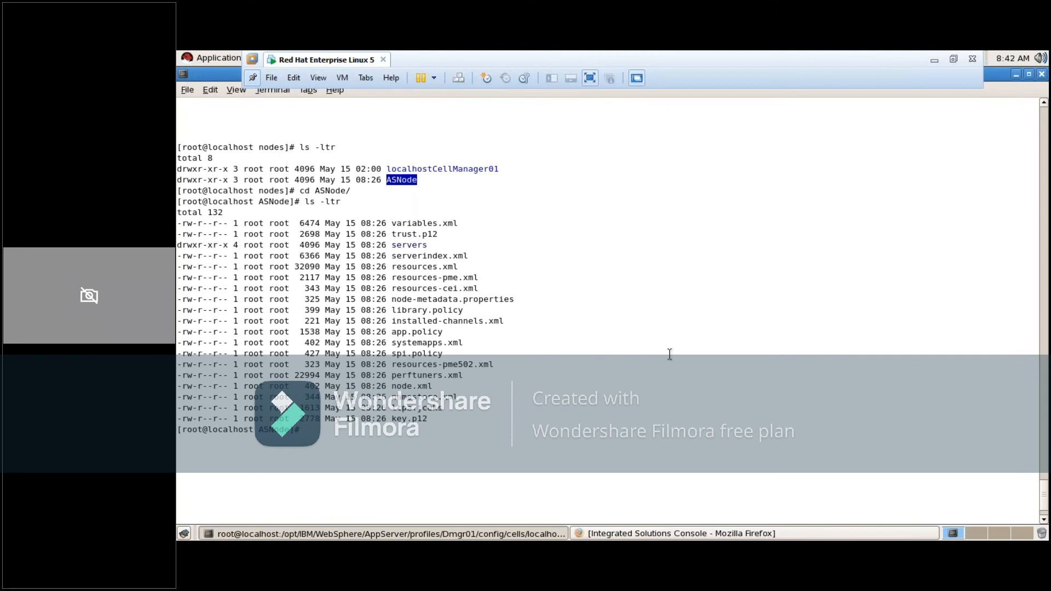
Change to /opt/IBM/WebSphere/AppServer/profiles/AppSrv01/config/cells/localhostCell01/nodes/, list it with ls -ltr and print its path with pwd
{"action": "type", "text": "cd /opt/"}
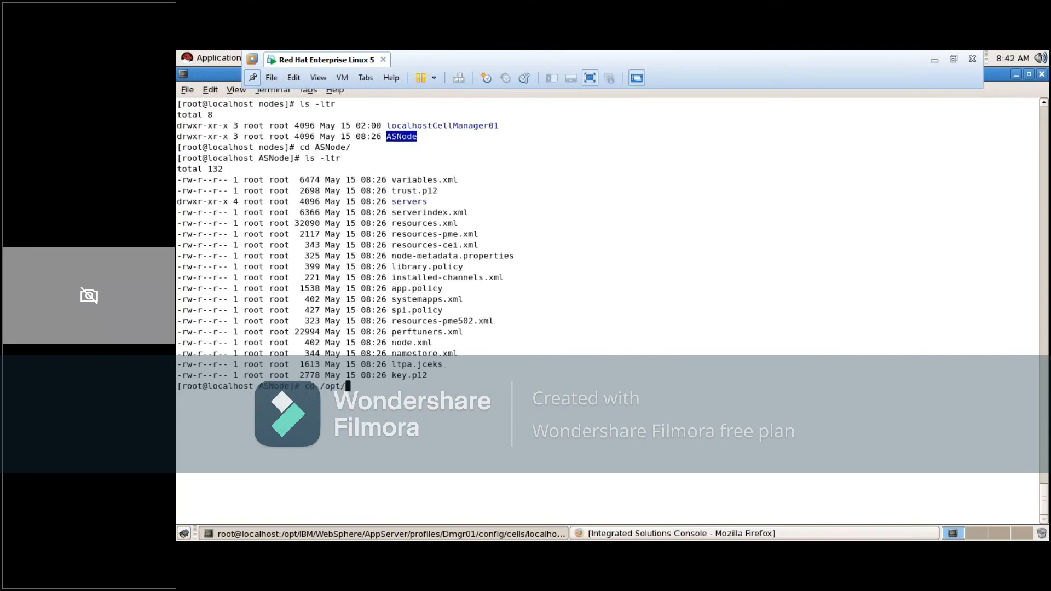
{"action": "type", "text": "IBM/WebSphere/AppServer/profiles/AppSrv01/config/cells/localhostCell01/nodes/"}
{"action": "key", "text": "Return"}
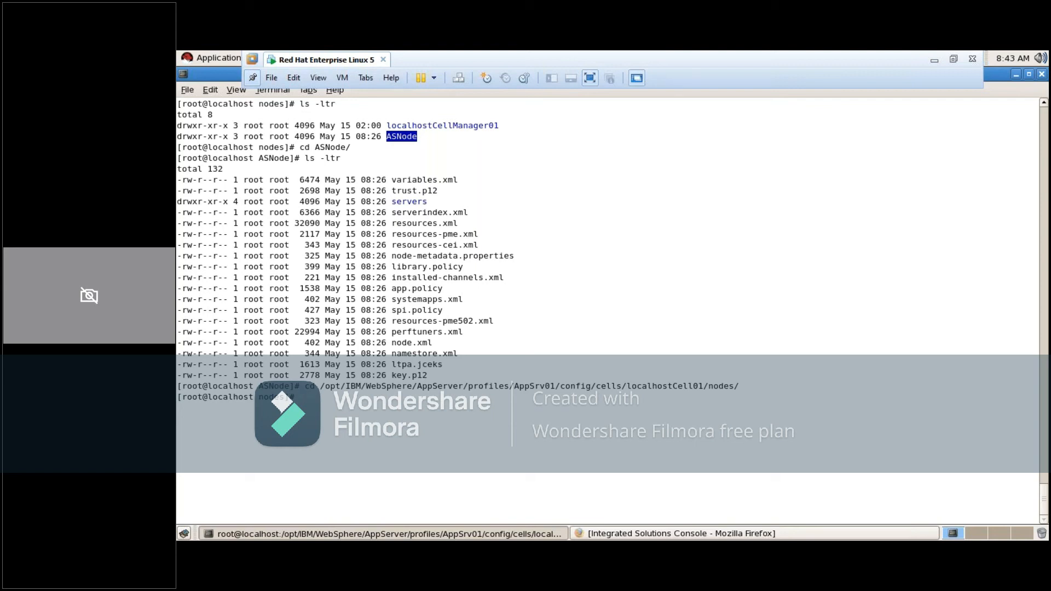
{"action": "type", "text": "ls -ltr"}
{"action": "key", "text": "Return"}
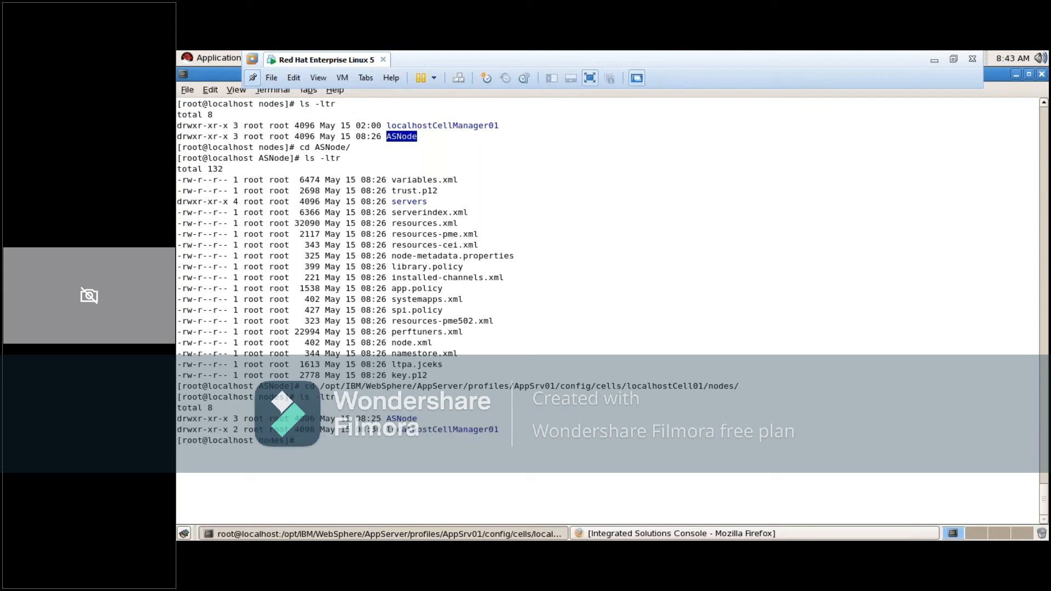
{"action": "type", "text": "pwd"}
{"action": "key", "text": "Return"}
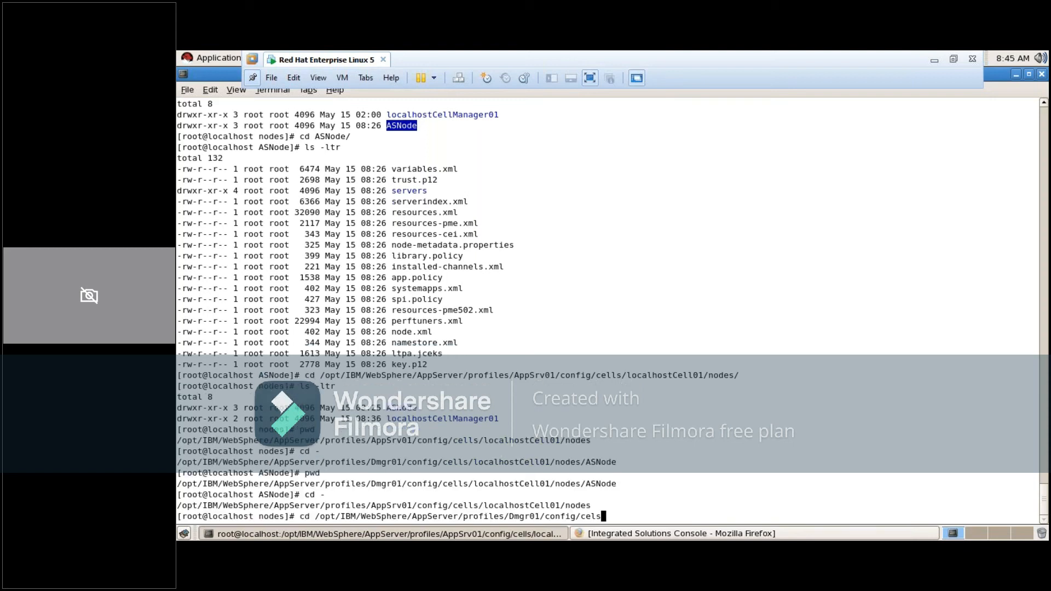
Change to the deployment manager's directory /opt/IBM/WebSphere/AppServer/profiles/Dmgr01/config/cells
{"action": "type", "text": "s"}
{"action": "key", "text": "BackSpace"}
{"action": "key", "text": "BackSpace"}
{"action": "type", "text": "ls/"}
{"action": "type", "text": "nodes"}
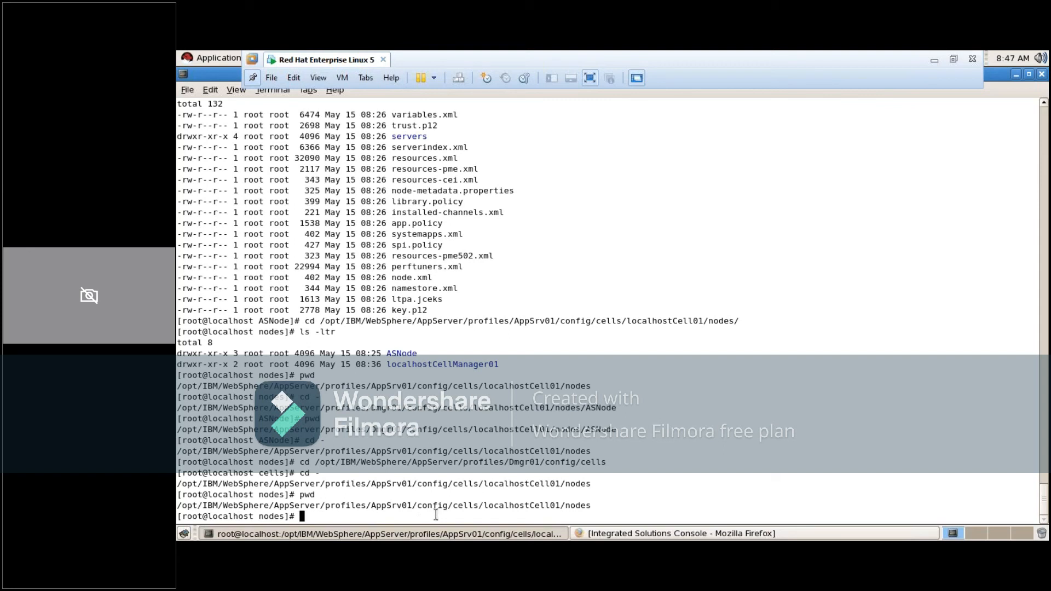
Switch from the AppSrv01 nodes directory to the previous Dmgr01 cells directory with cd - and print its path with pwd
{"action": "type", "text": "cd -"}
{"action": "key", "text": "Return"}
{"action": "type", "text": "pwd"}
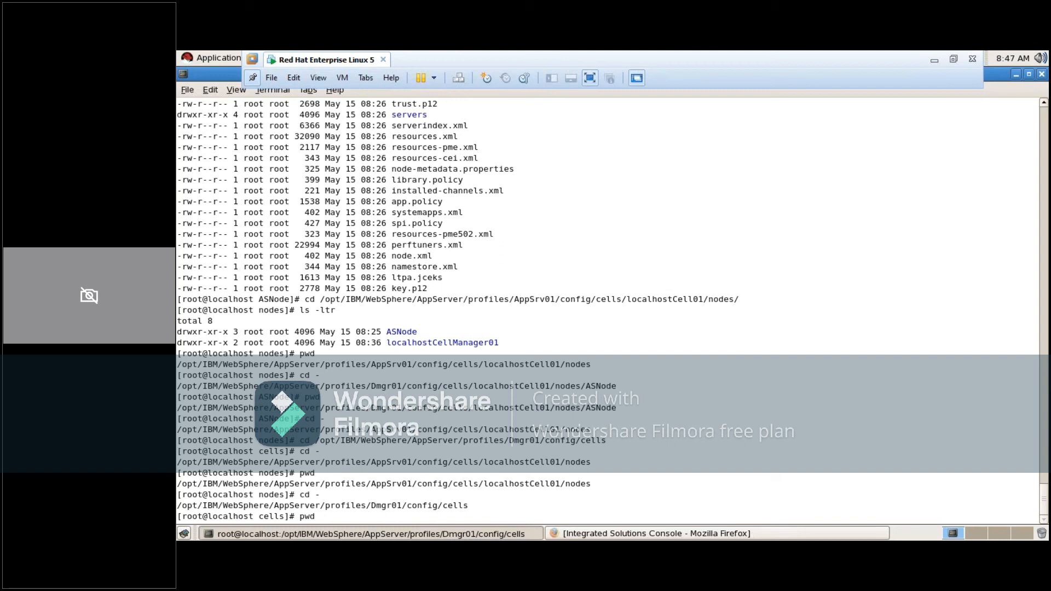
{"action": "key", "text": "Return"}
Return to the AppSrv01 nodes directory with cd -, clear the terminal, list the contents with ls -ltr and print the path with pwd
{"action": "type", "text": "cd"}
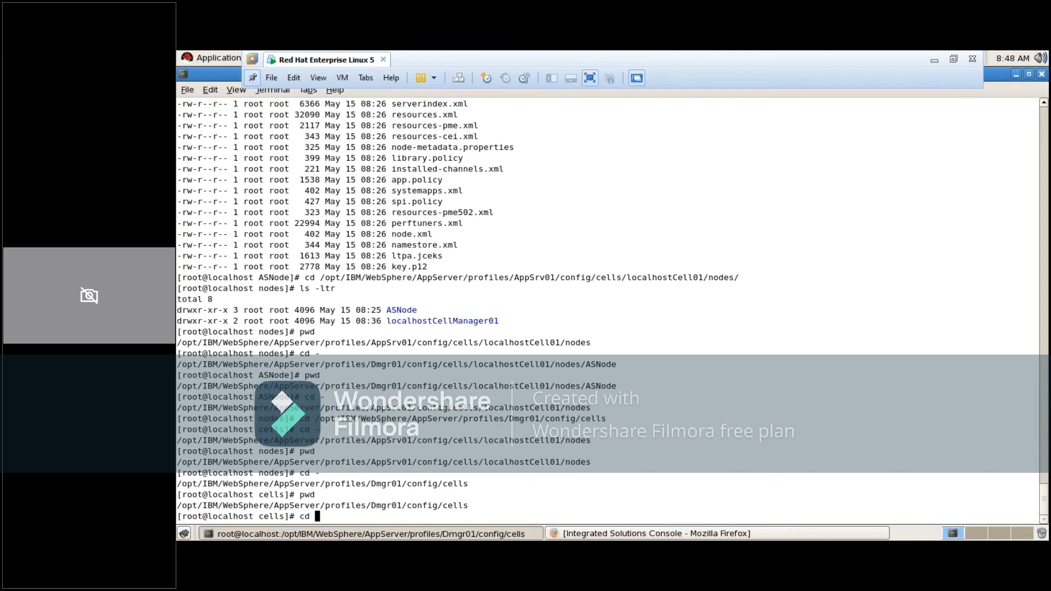
{"action": "type", "text": "-"}
{"action": "key", "text": "Return"}
{"action": "type", "text": "clear"}
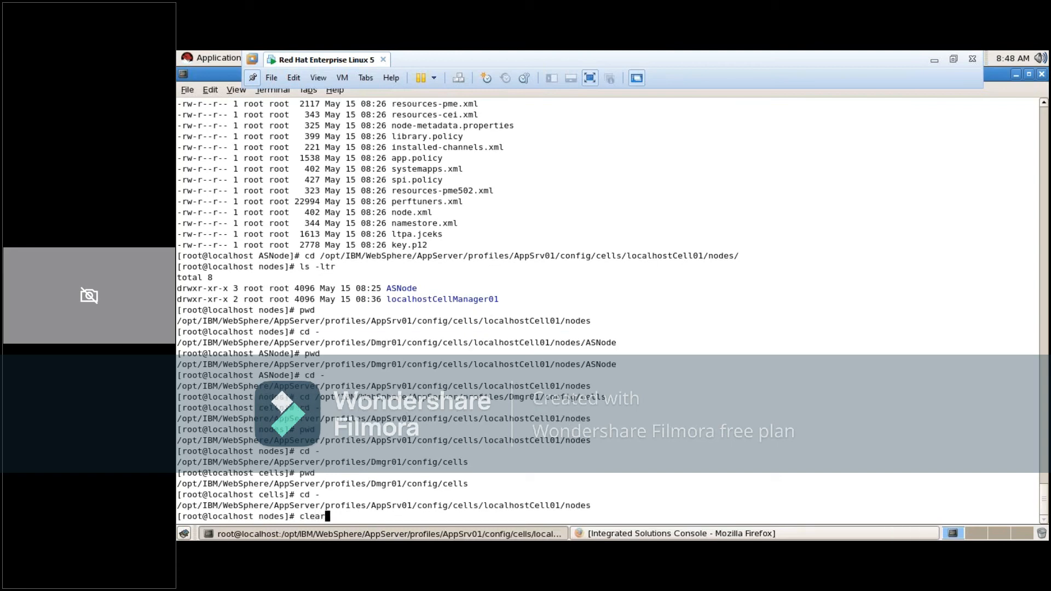
{"action": "key", "text": "Return"}
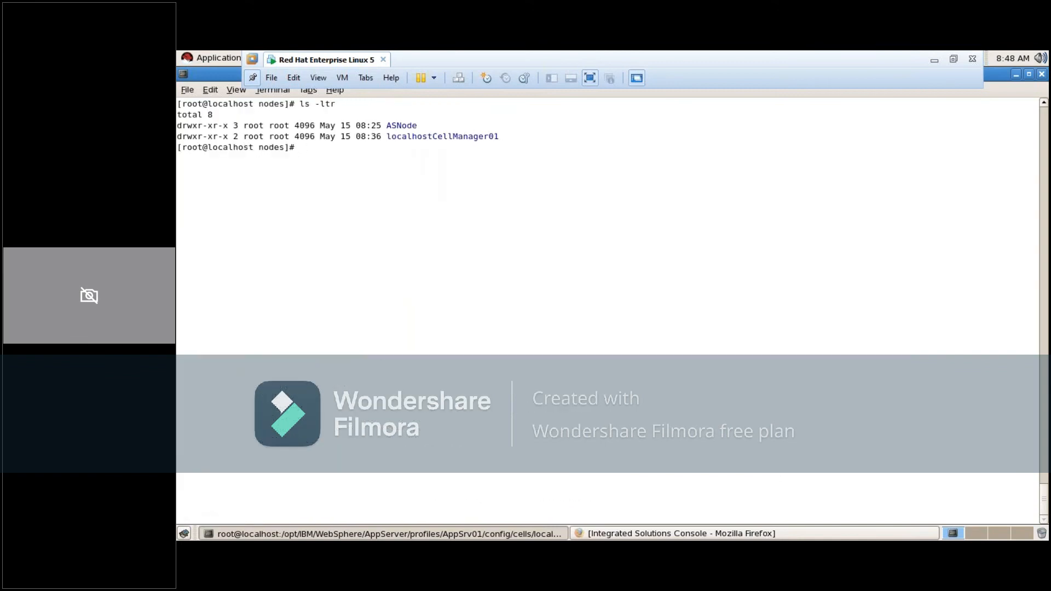
{"action": "type", "text": "pwd"}
{"action": "key", "text": "Return"}
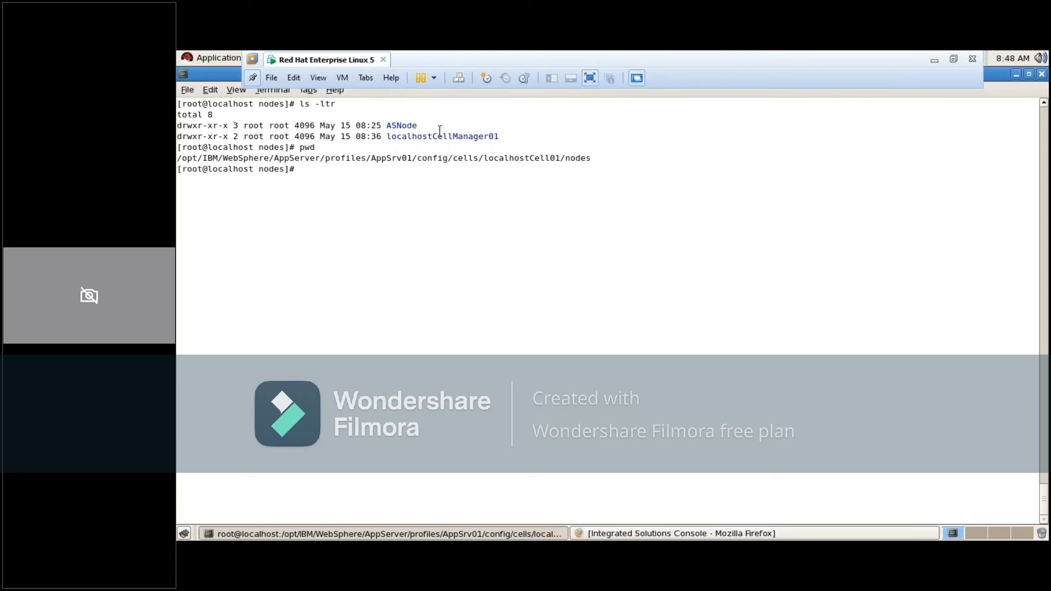
Change into the ASNode directory of the AppSrv01 profile and list its files with ls -ltr
{"action": "double_click", "coordinate": [411, 128]}
{"action": "type", "text": "c"}
{"action": "type", "text": "d A"}
{"action": "key", "text": "Tab"}
{"action": "key", "text": "Return"}
{"action": "type", "text": "ls -ltr"}
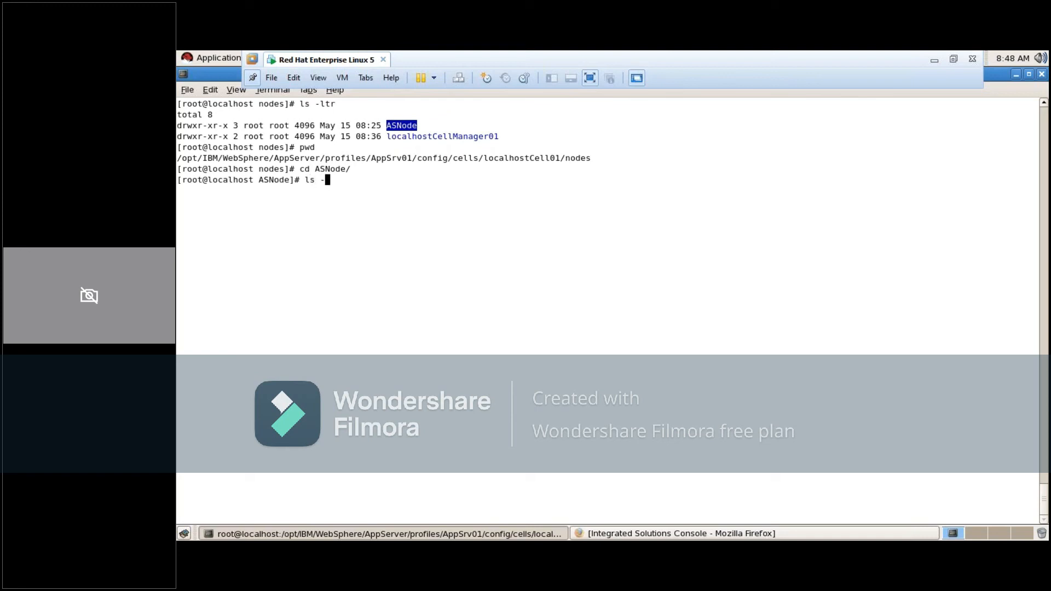
{"action": "key", "text": "Return"}
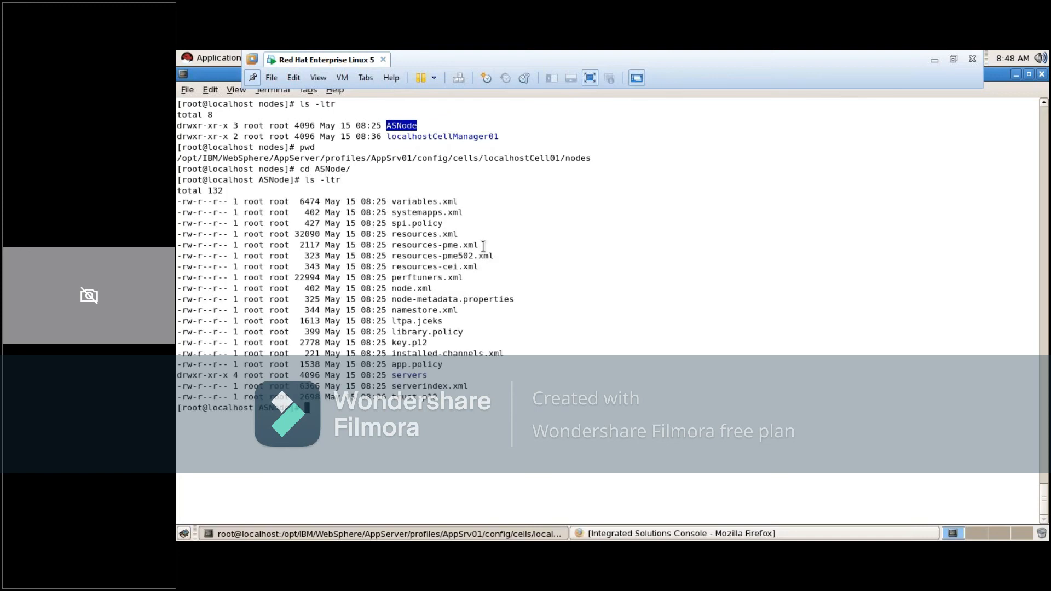
Go back up from ASNode, change into AppSrv01's localhostCellManager01 directory and list its files with ls -ltr for comparison with ASNode
{"action": "type", "text": "cd .."}
{"action": "key", "text": "Return"}
{"action": "type", "text": "ls"}
{"action": "key", "text": "BackSpace"}
{"action": "key", "text": "BackSpace"}
{"action": "key", "text": "BackSpace"}
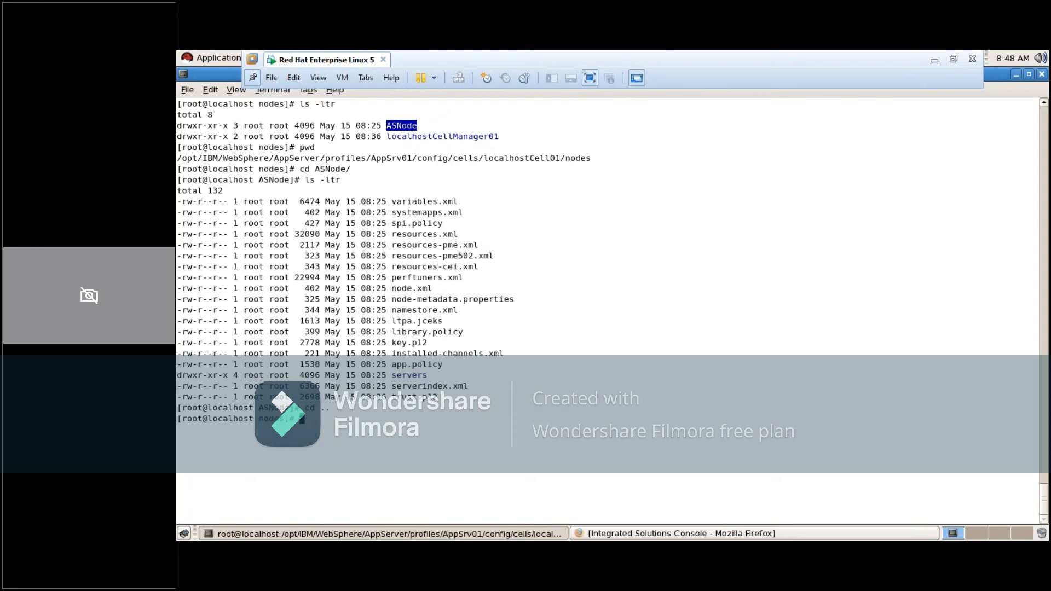
{"action": "type", "text": "cd loc"}
{"action": "key", "text": "Tab"}
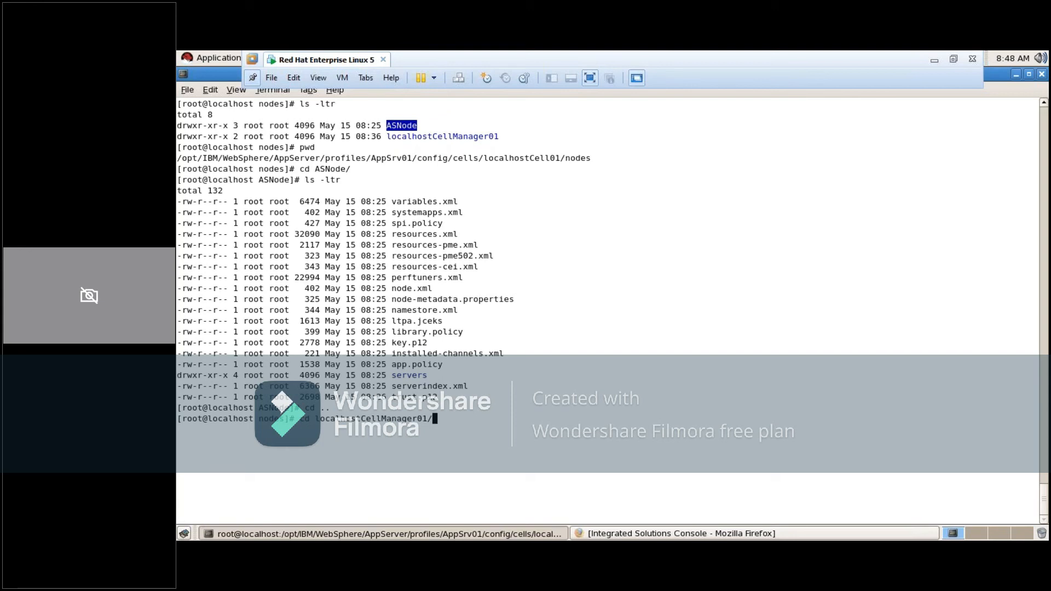
{"action": "key", "text": "Return"}
{"action": "type", "text": "ls -ltr"}
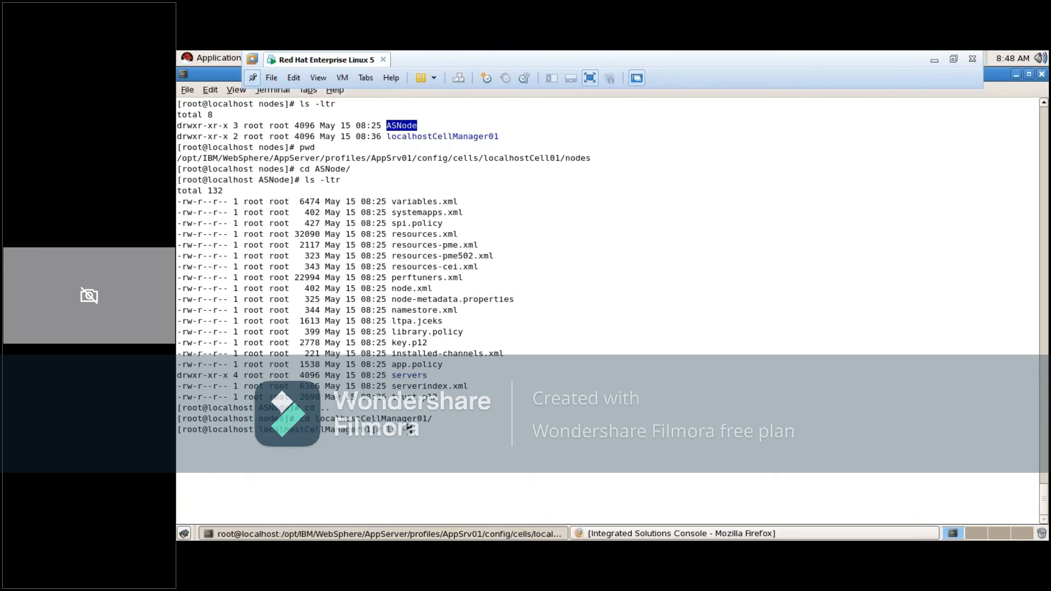
{"action": "key", "text": "Return"}
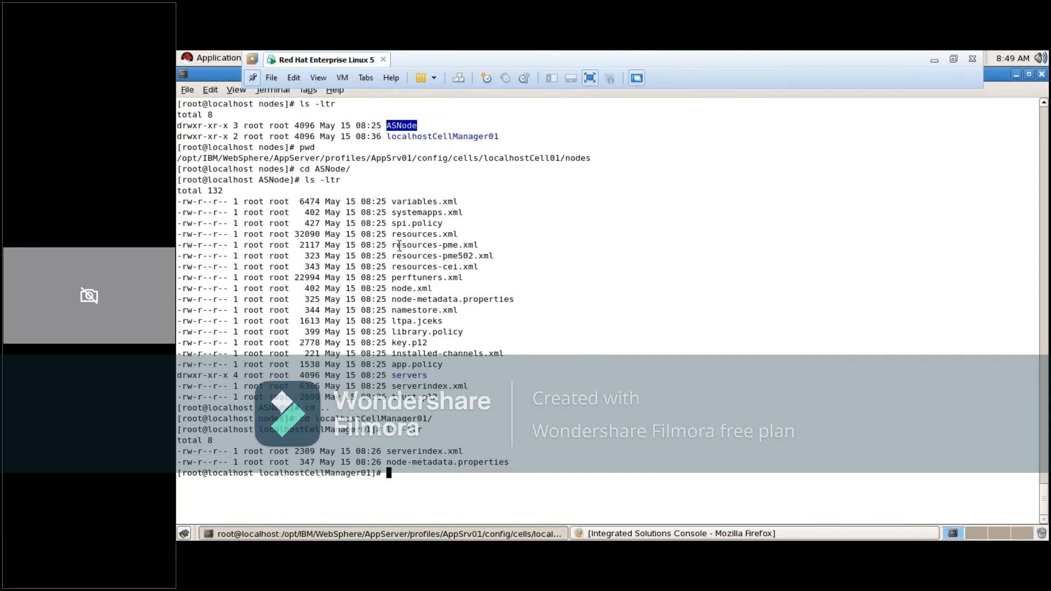
{"action": "left_click", "coordinate": [407, 456]}
{"action": "double_click", "coordinate": [407, 453]}
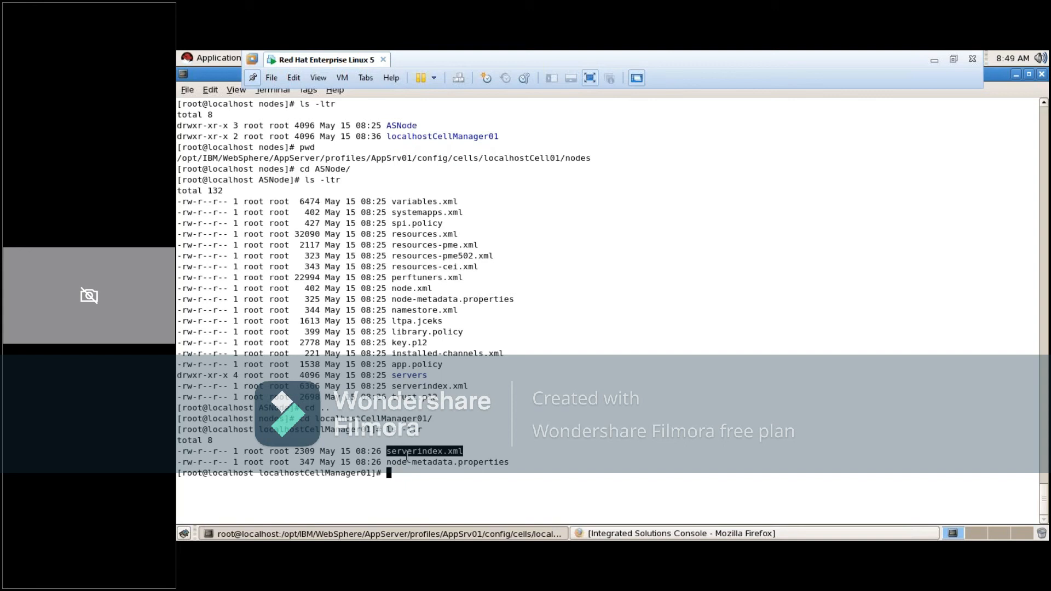
{"action": "double_click", "coordinate": [401, 126]}
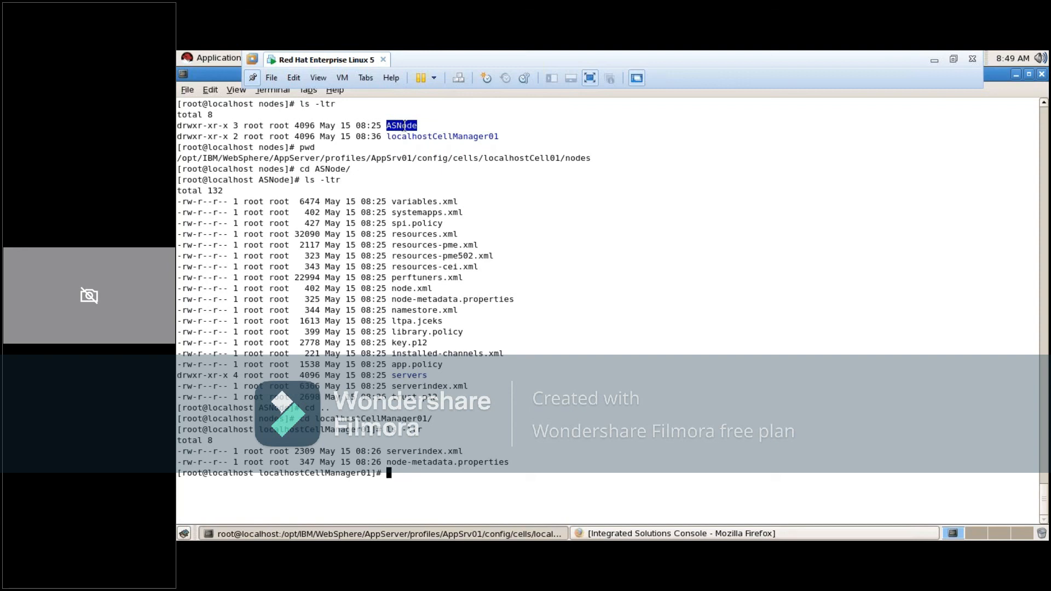
Change into the Dmgr01 profile's config/cells/localhostCell01/nodes directory, print its path with pwd and list its contents with ls -ltr
{"action": "left_click", "coordinate": [434, 136]}
{"action": "double_click", "coordinate": [434, 136]}
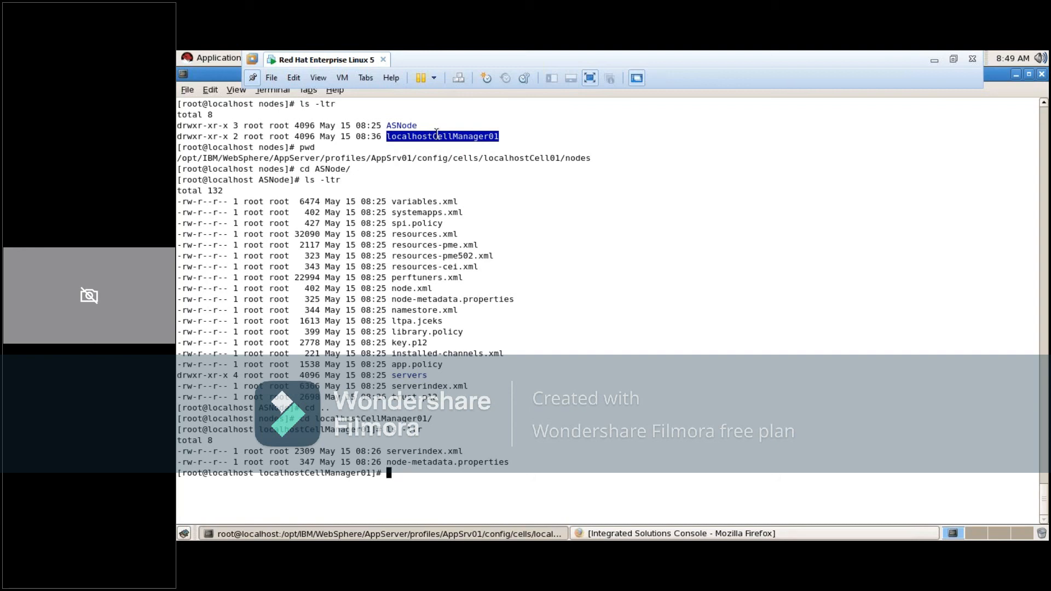
{"action": "type", "text": "cd /opt/IBM/WebSphere/"}
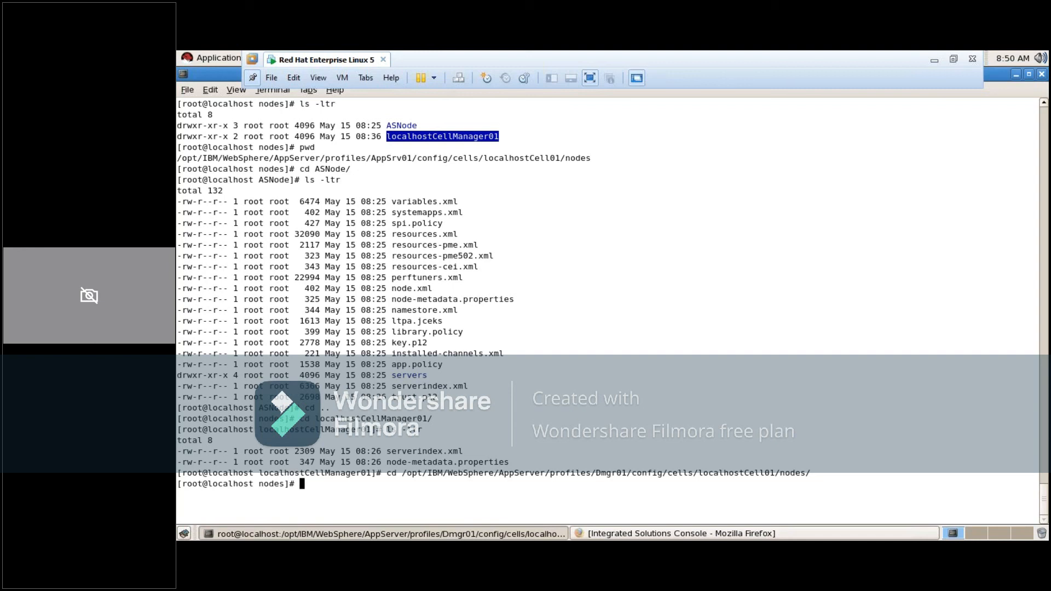
{"action": "type", "text": "pwd"}
{"action": "key", "text": "Return"}
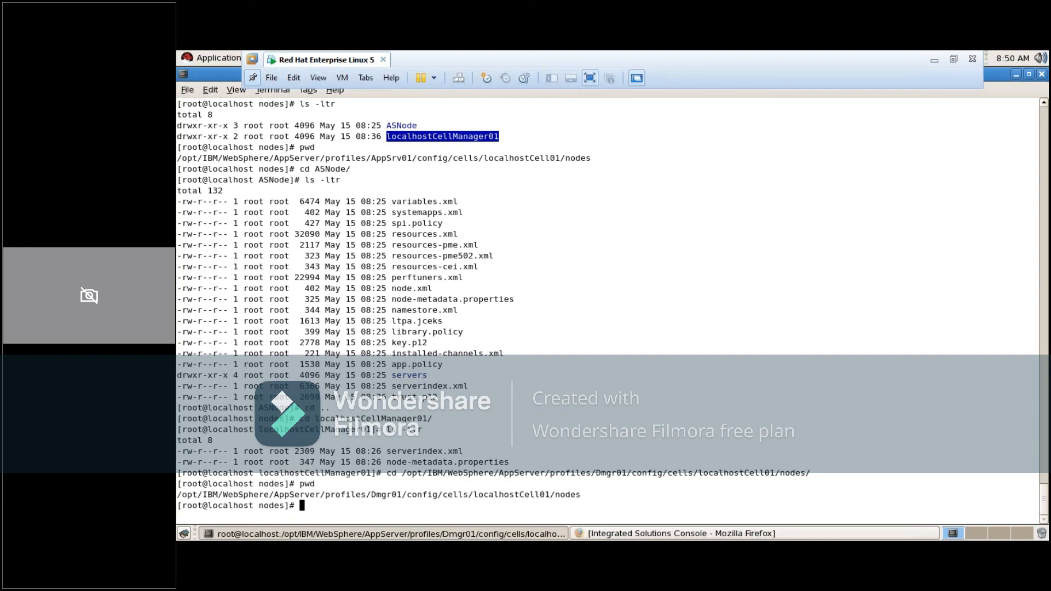
{"action": "type", "text": "ls -ltr"}
{"action": "key", "text": "Return"}
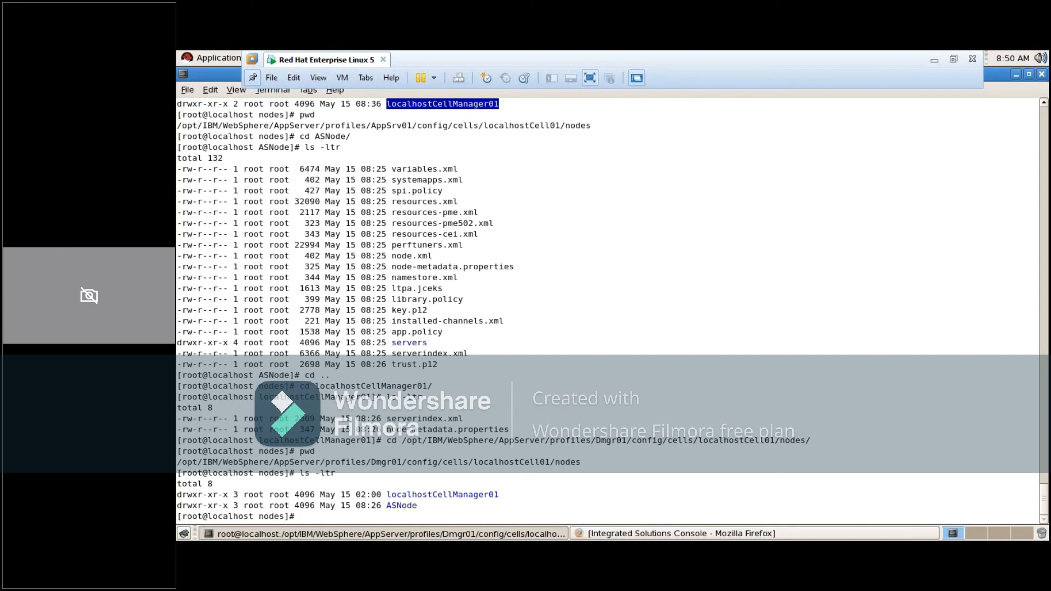
Change into Dmgr01's localhostCellManager01 directory and list its files with ls -ltr
{"action": "type", "text": "cd loca"}
{"action": "key", "text": "Tab"}
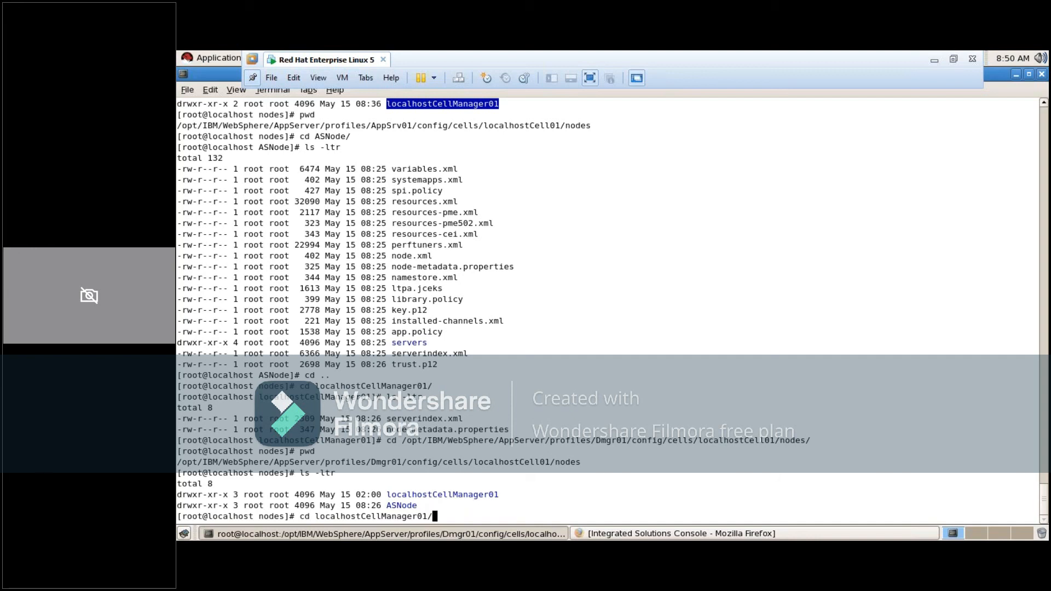
{"action": "key", "text": "Return"}
{"action": "type", "text": "ls -ltr"}
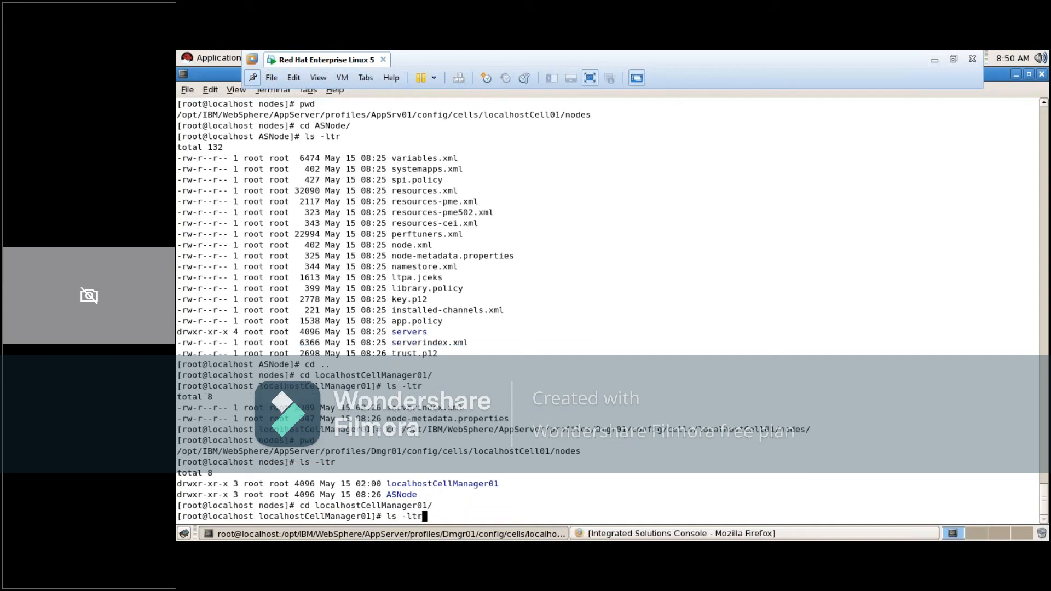
{"action": "key", "text": "Return"}
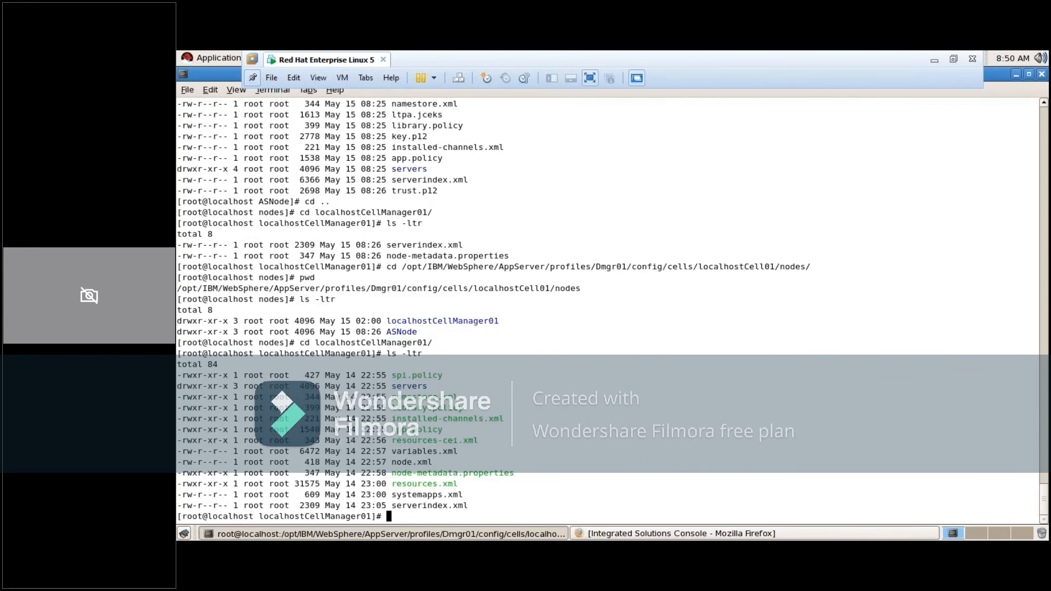
Go back up to the Dmgr01 nodes directory, print its path with pwd, and list its contents with ls -ltr on a cleared terminal
{"action": "type", "text": "cd .."}
{"action": "key", "text": "Return"}
{"action": "type", "text": "pwd"}
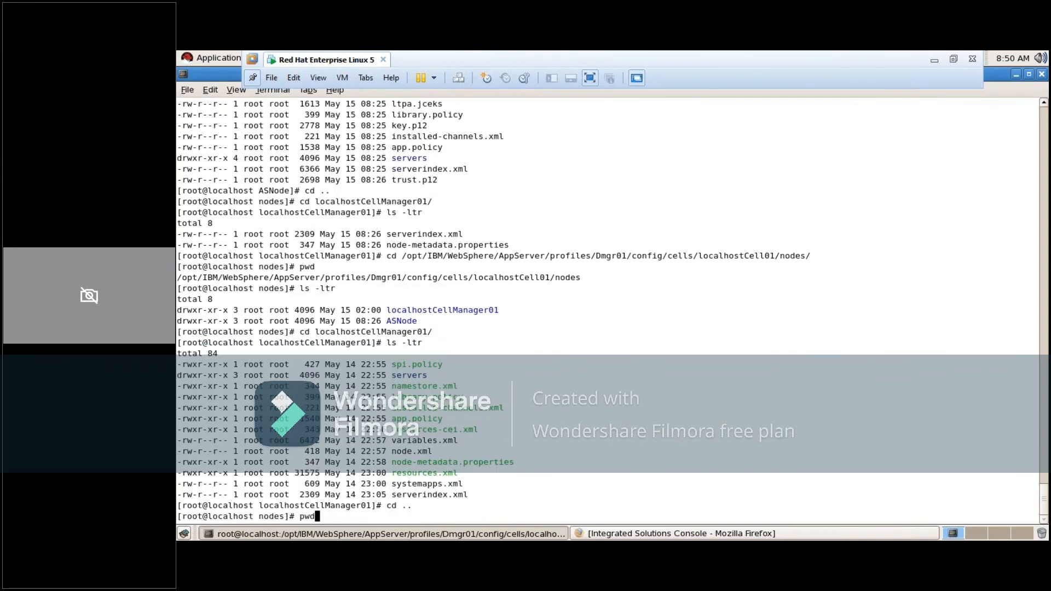
{"action": "key", "text": "Return"}
{"action": "type", "text": "ls -ltr"}
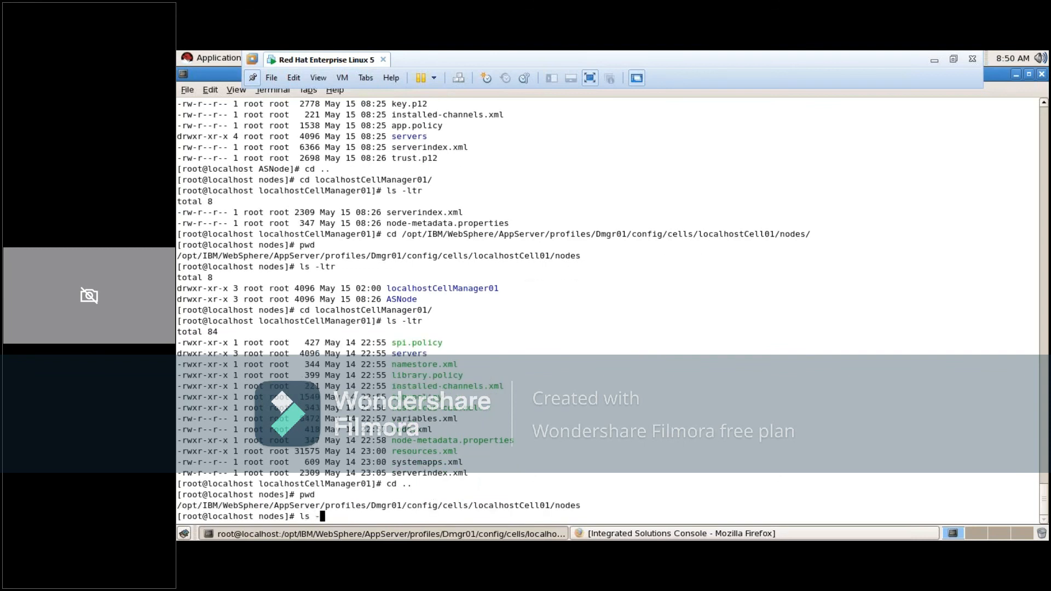
{"action": "key", "text": "ctrl+l"}
{"action": "key", "text": "Return"}
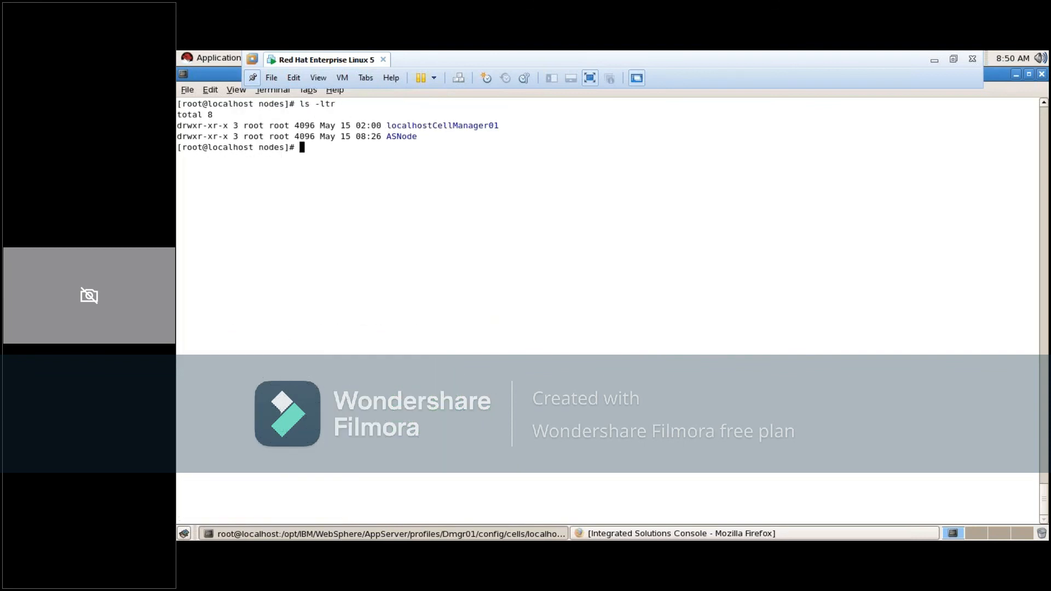
Change into the ASNode directory under the Dmgr01 profile's nodes directory
{"action": "double_click", "coordinate": [437, 125]}
{"action": "left_click", "coordinate": [420, 163]}
{"action": "type", "text": "cd ASNode/"}
{"action": "key", "text": "Return"}
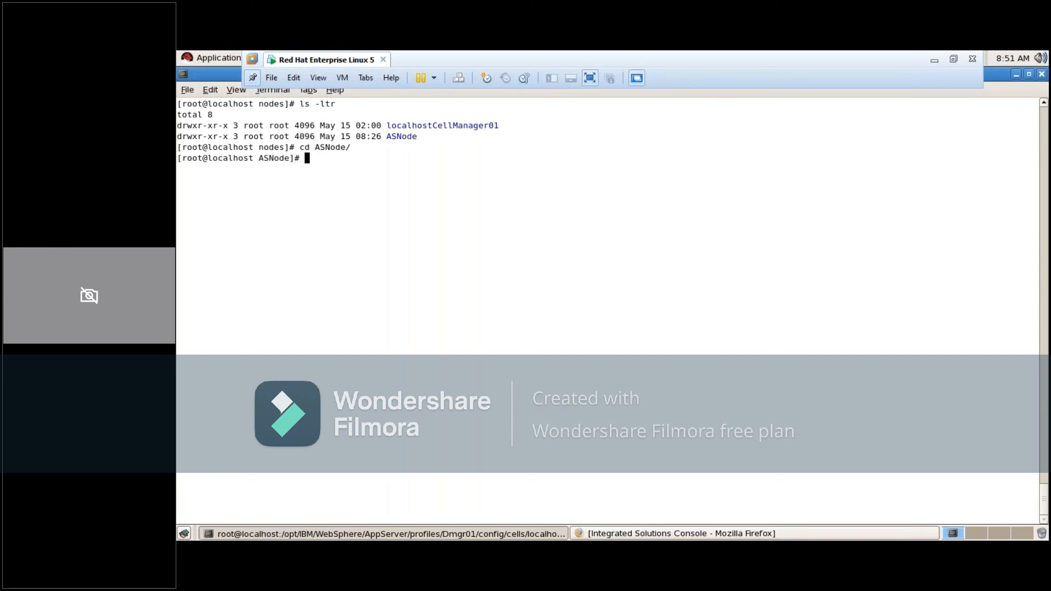
Highlight the two node directory names for comparison and list the files of Dmgr01's ASNode directory with ls -ltr
{"action": "double_click", "coordinate": [395, 138]}
{"action": "left_click", "coordinate": [404, 124]}
{"action": "double_click", "coordinate": [427, 129]}
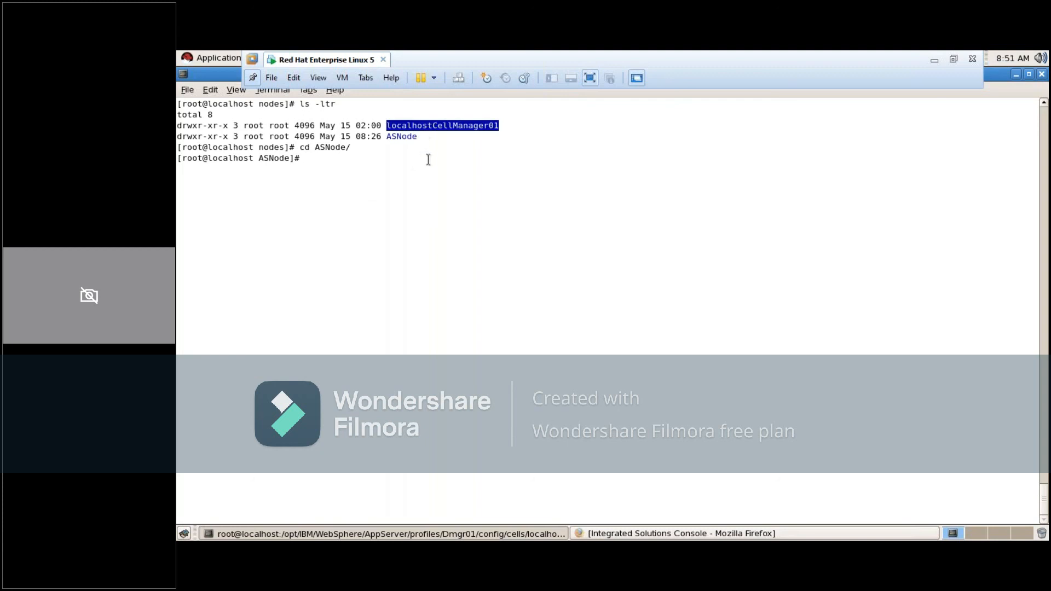
{"action": "left_click", "coordinate": [428, 159]}
{"action": "double_click", "coordinate": [411, 136]}
{"action": "type", "text": "ls -ly"}
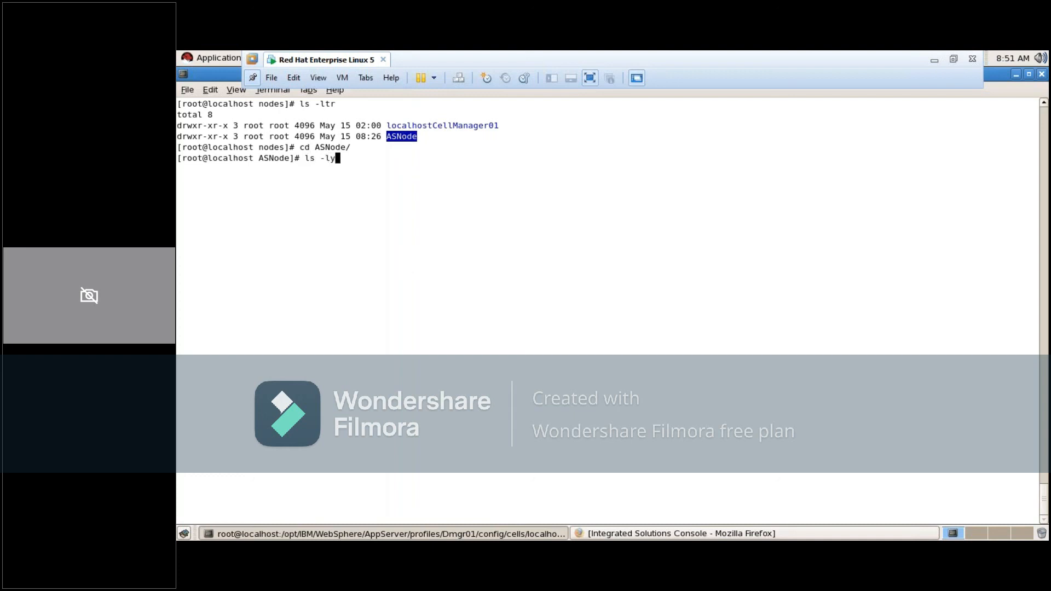
{"action": "key", "text": "BackSpace"}
{"action": "type", "text": "tr"}
{"action": "key", "text": "Return"}
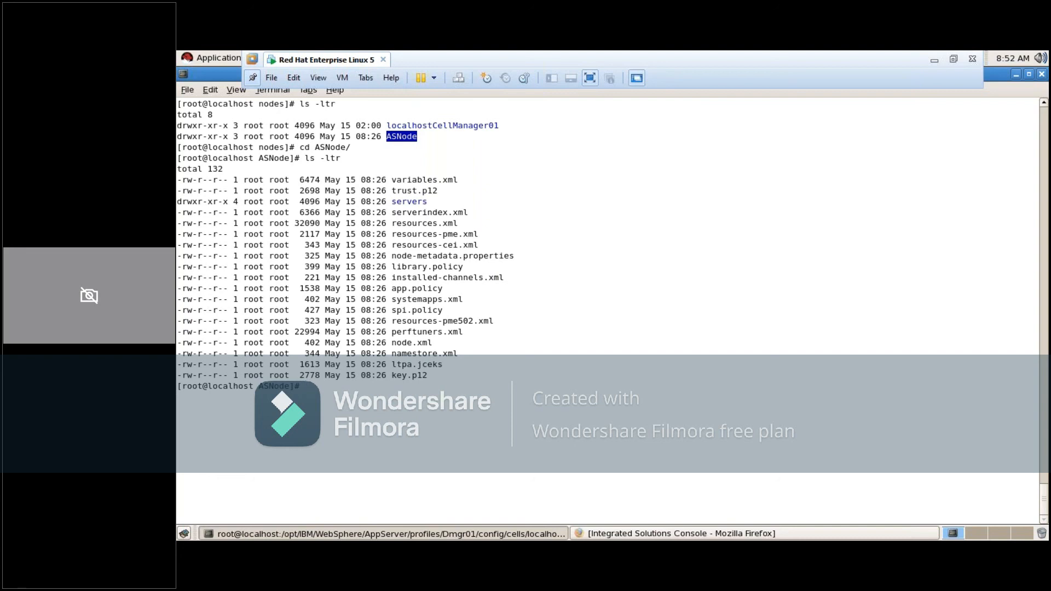
Take the Red Hat Enterprise Linux 5 virtual machine out of full-screen mode to show the host desktop
{"action": "left_click", "coordinate": [589, 79]}
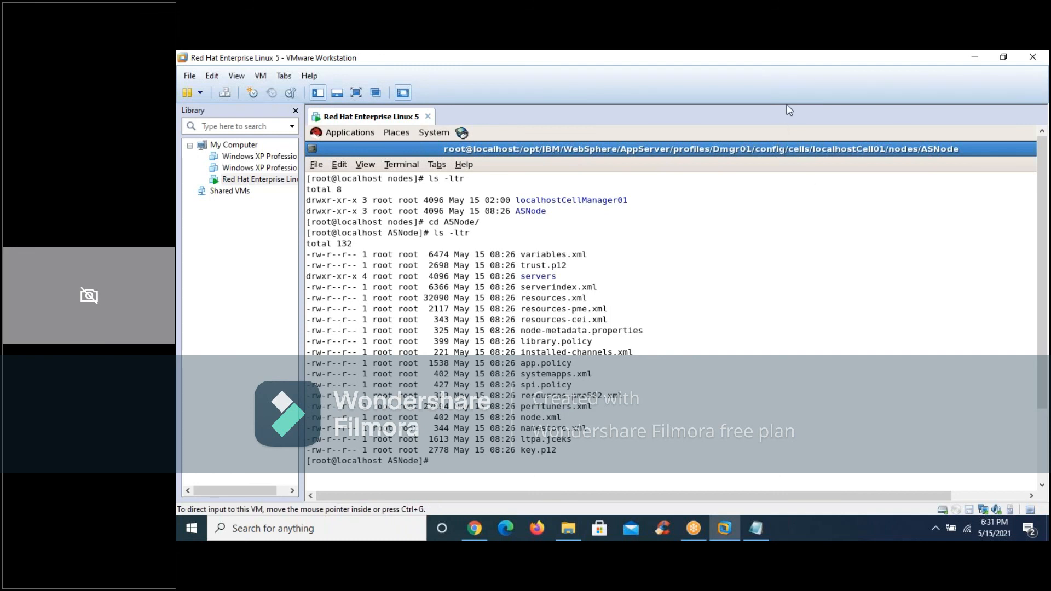
{"action": "left_click", "coordinate": [801, 80]}
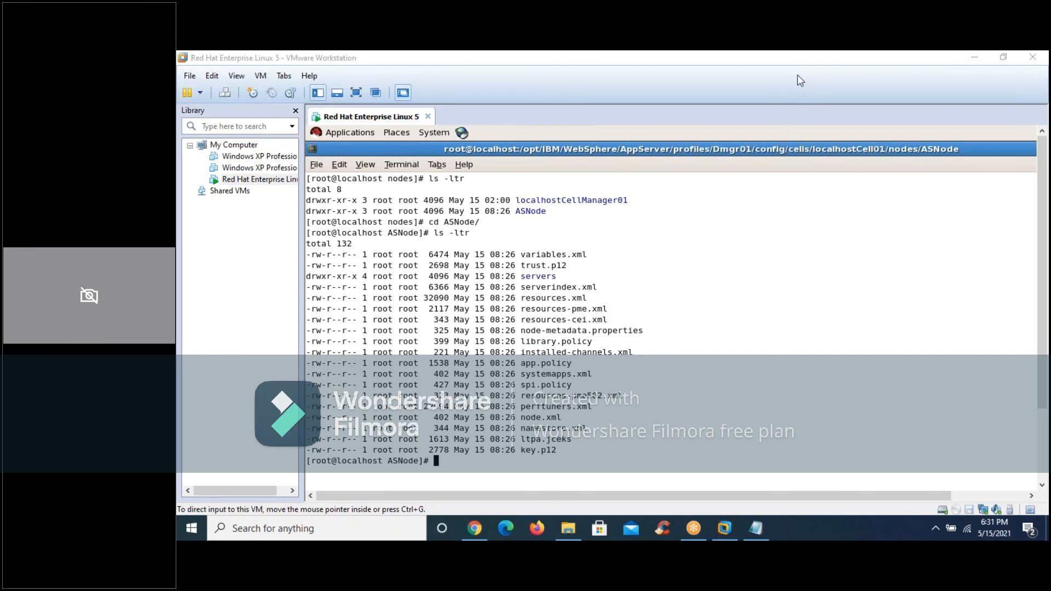